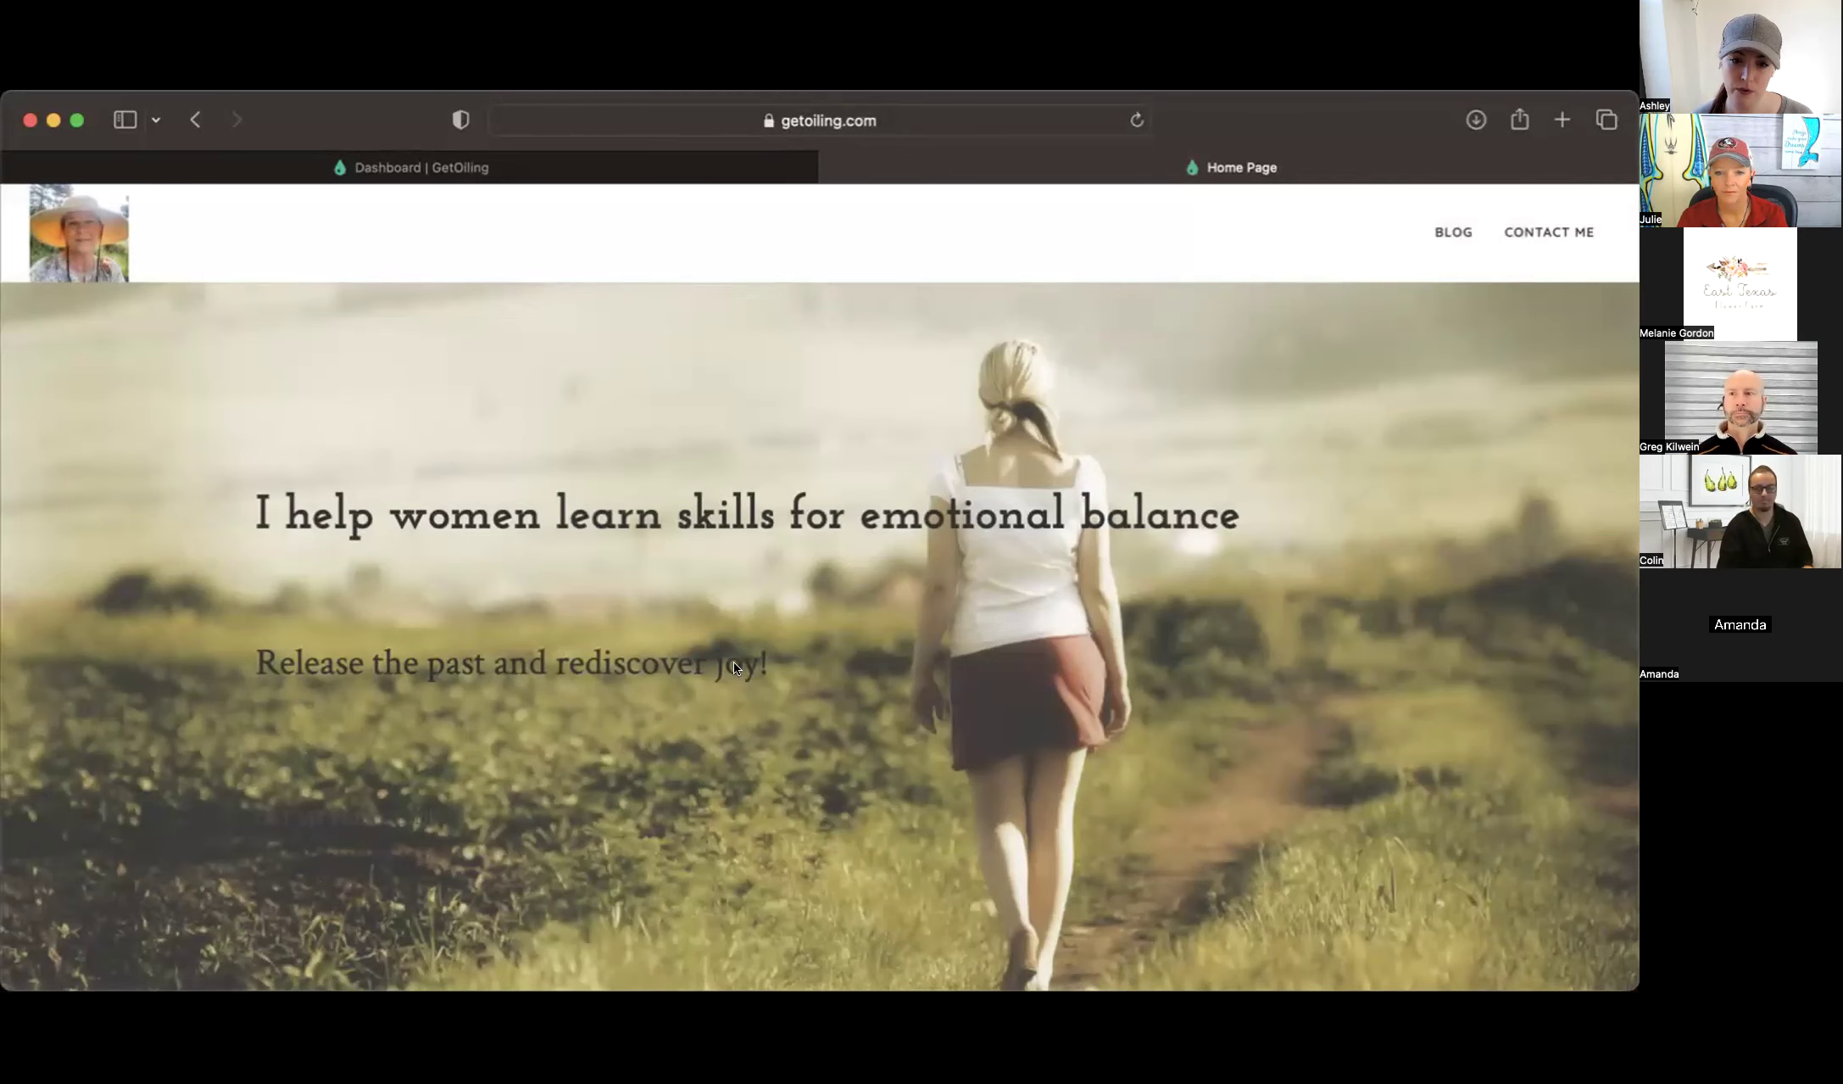
Review the published home page from the hero section down to the footer
scroll(646, 629, down, 3)
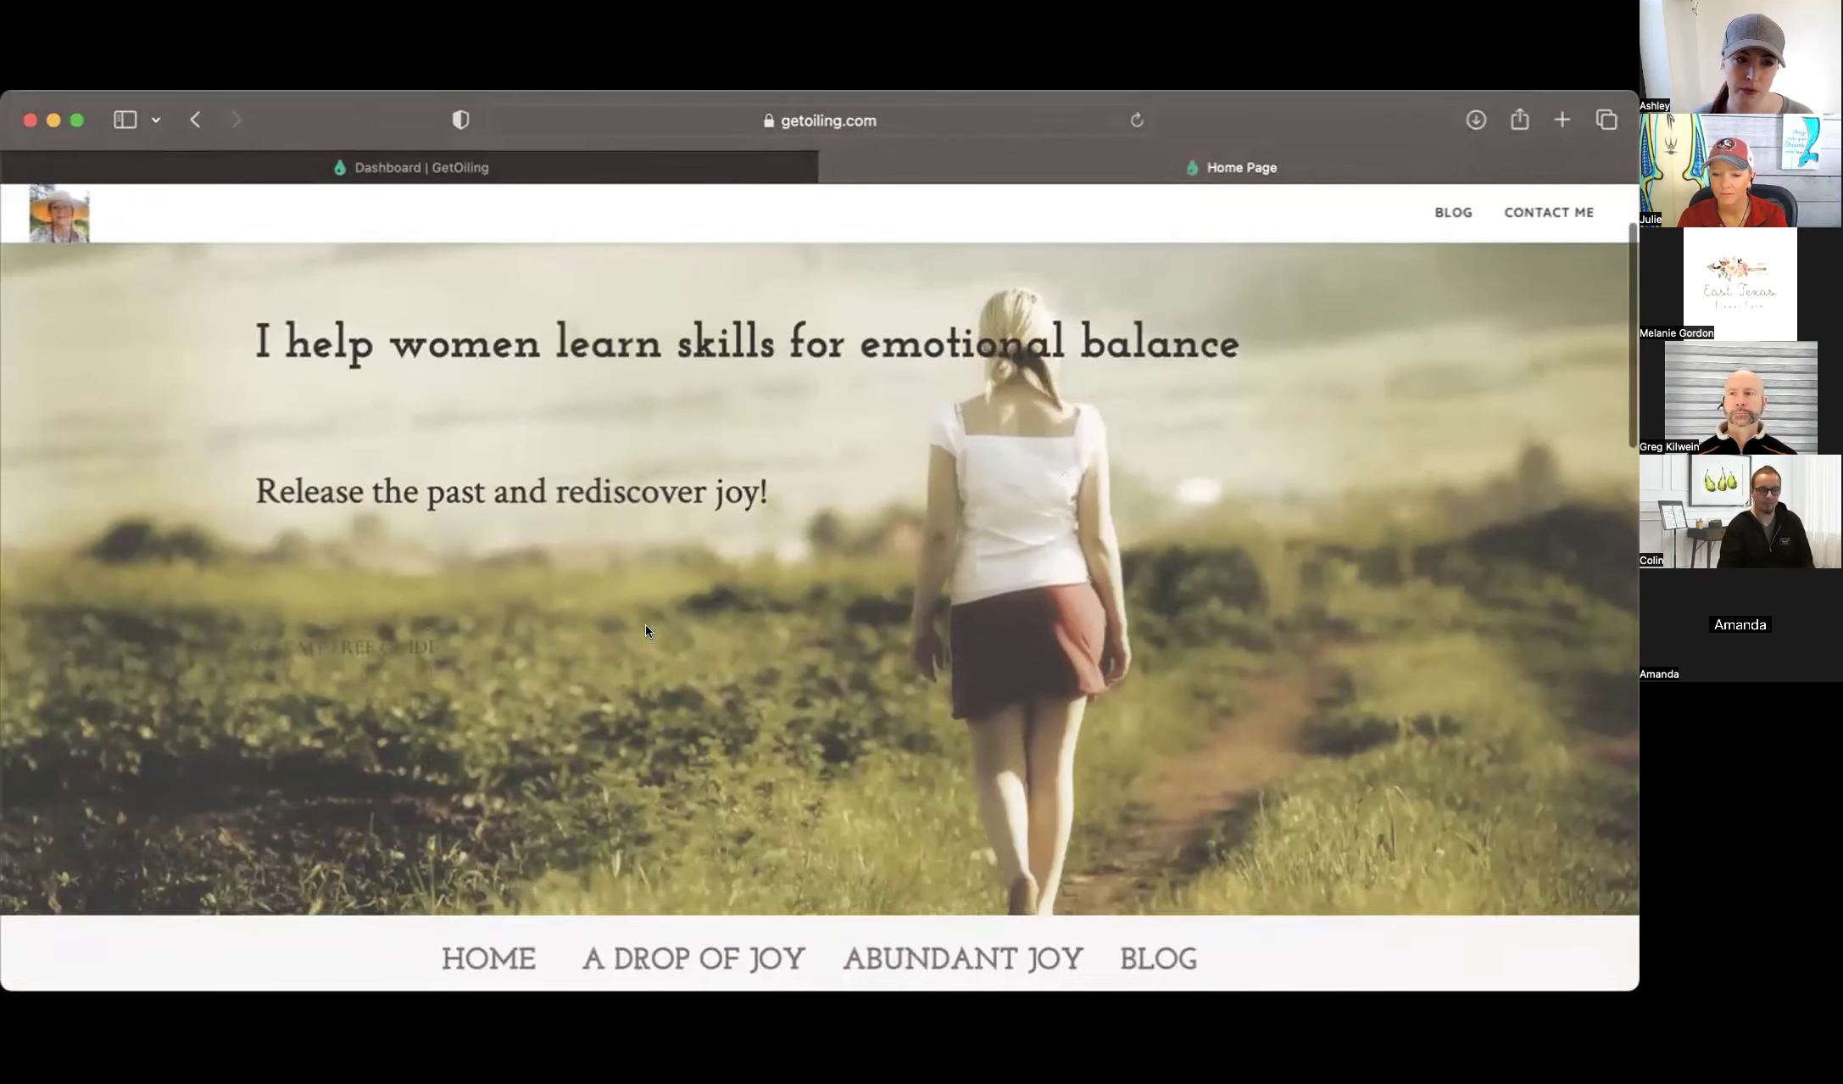
scroll(646, 629, down, 2)
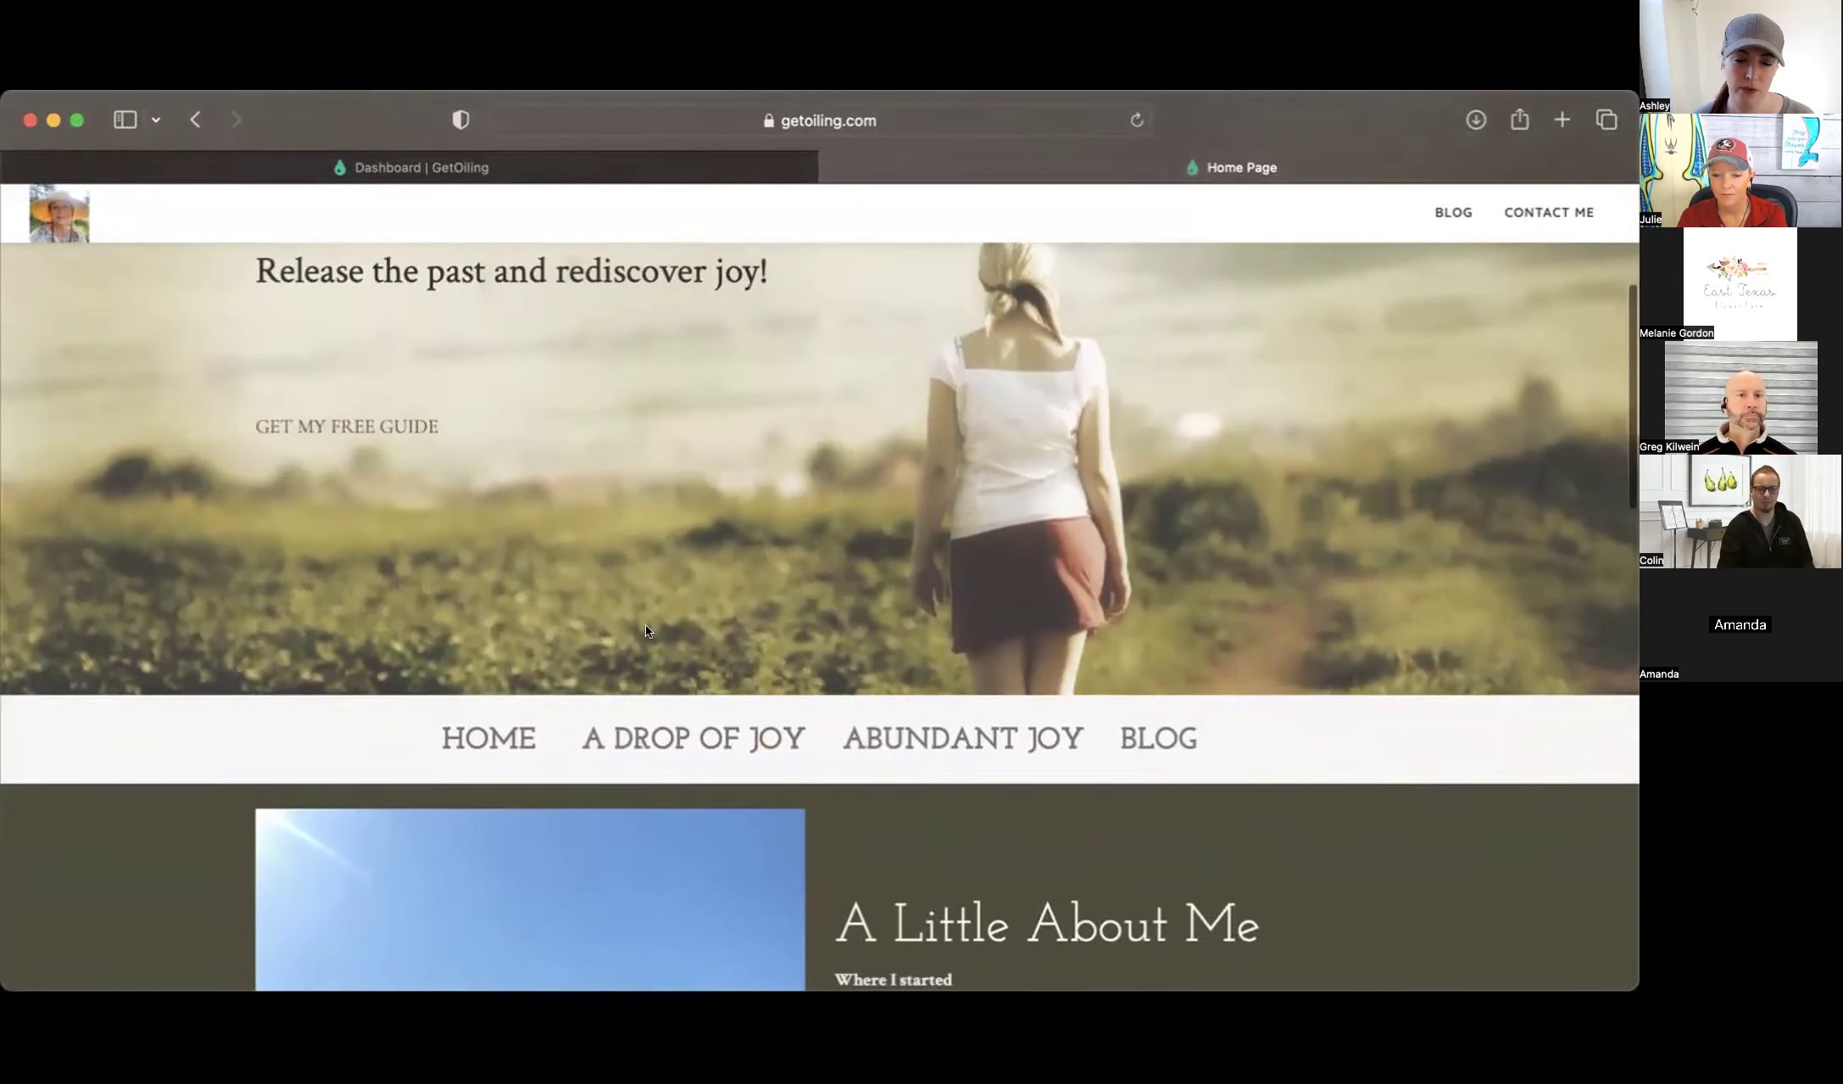
scroll(645, 630, down, 3)
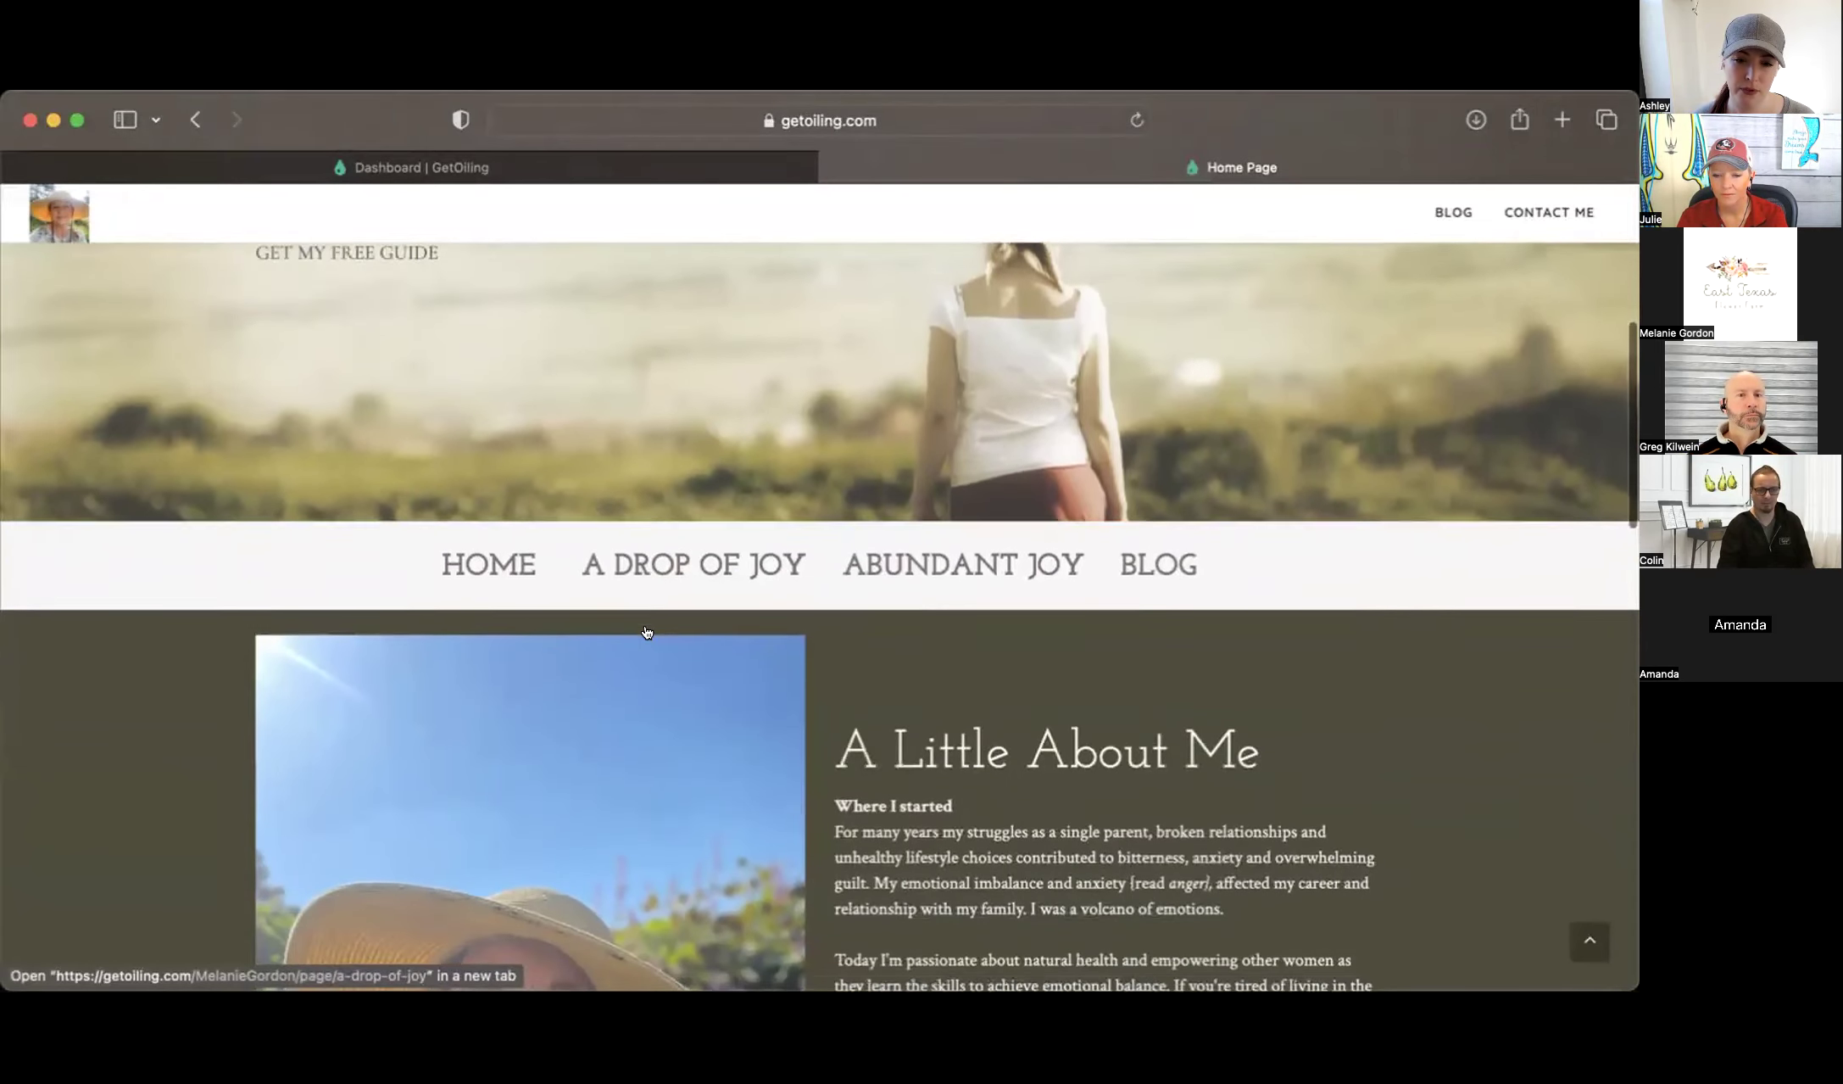
scroll(646, 630, down, 9)
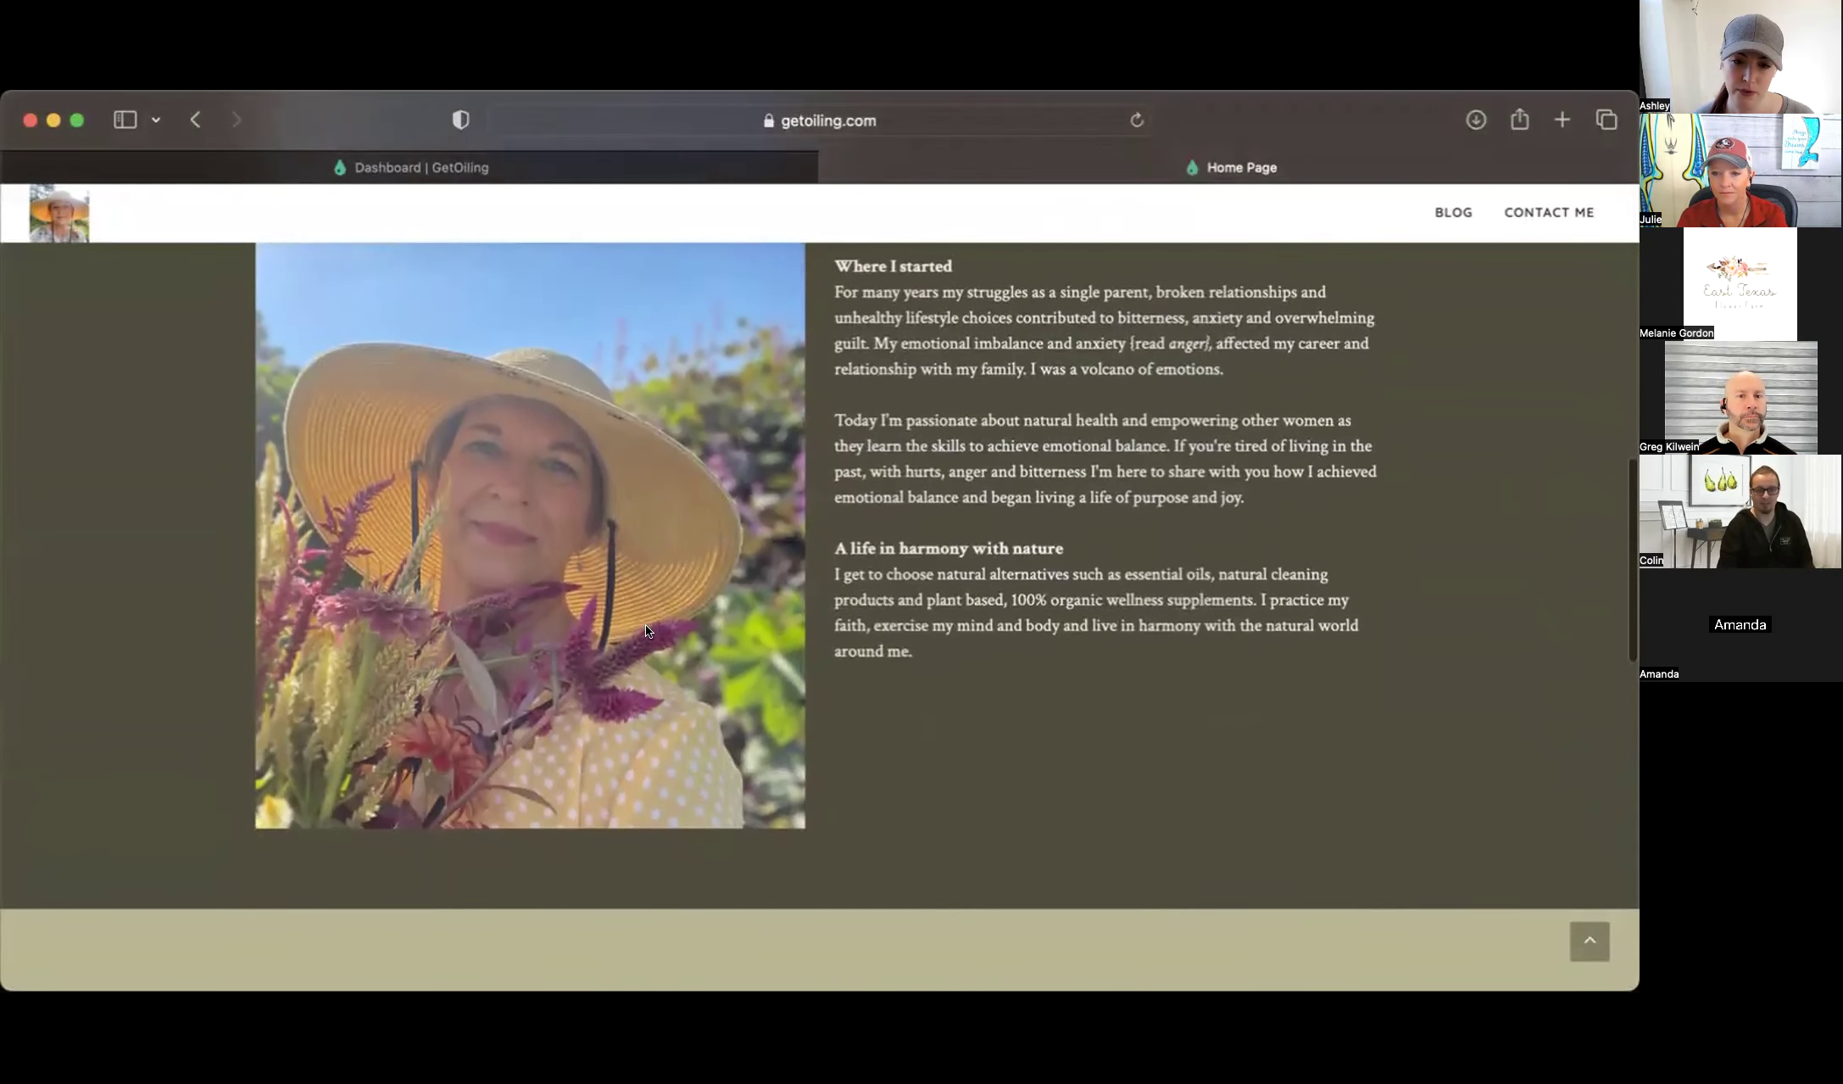
scroll(645, 630, down, 10)
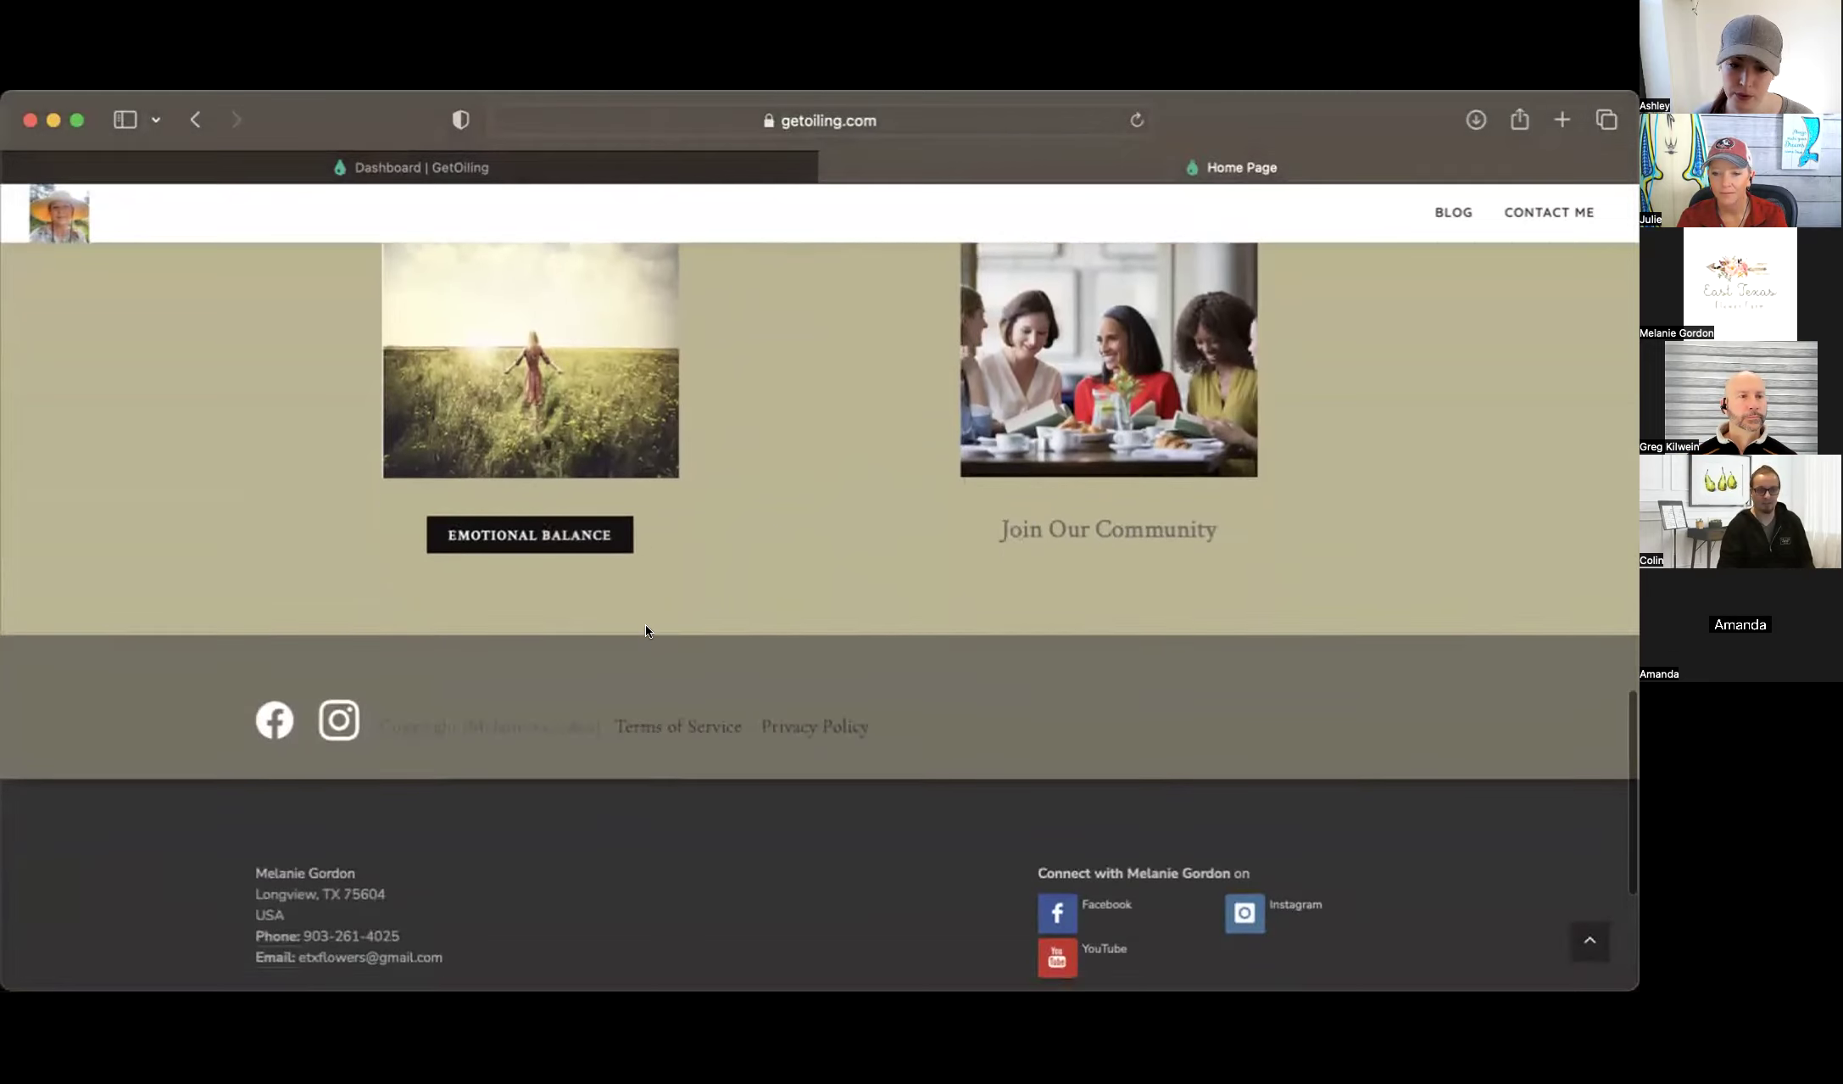
scroll(645, 624, up, 20)
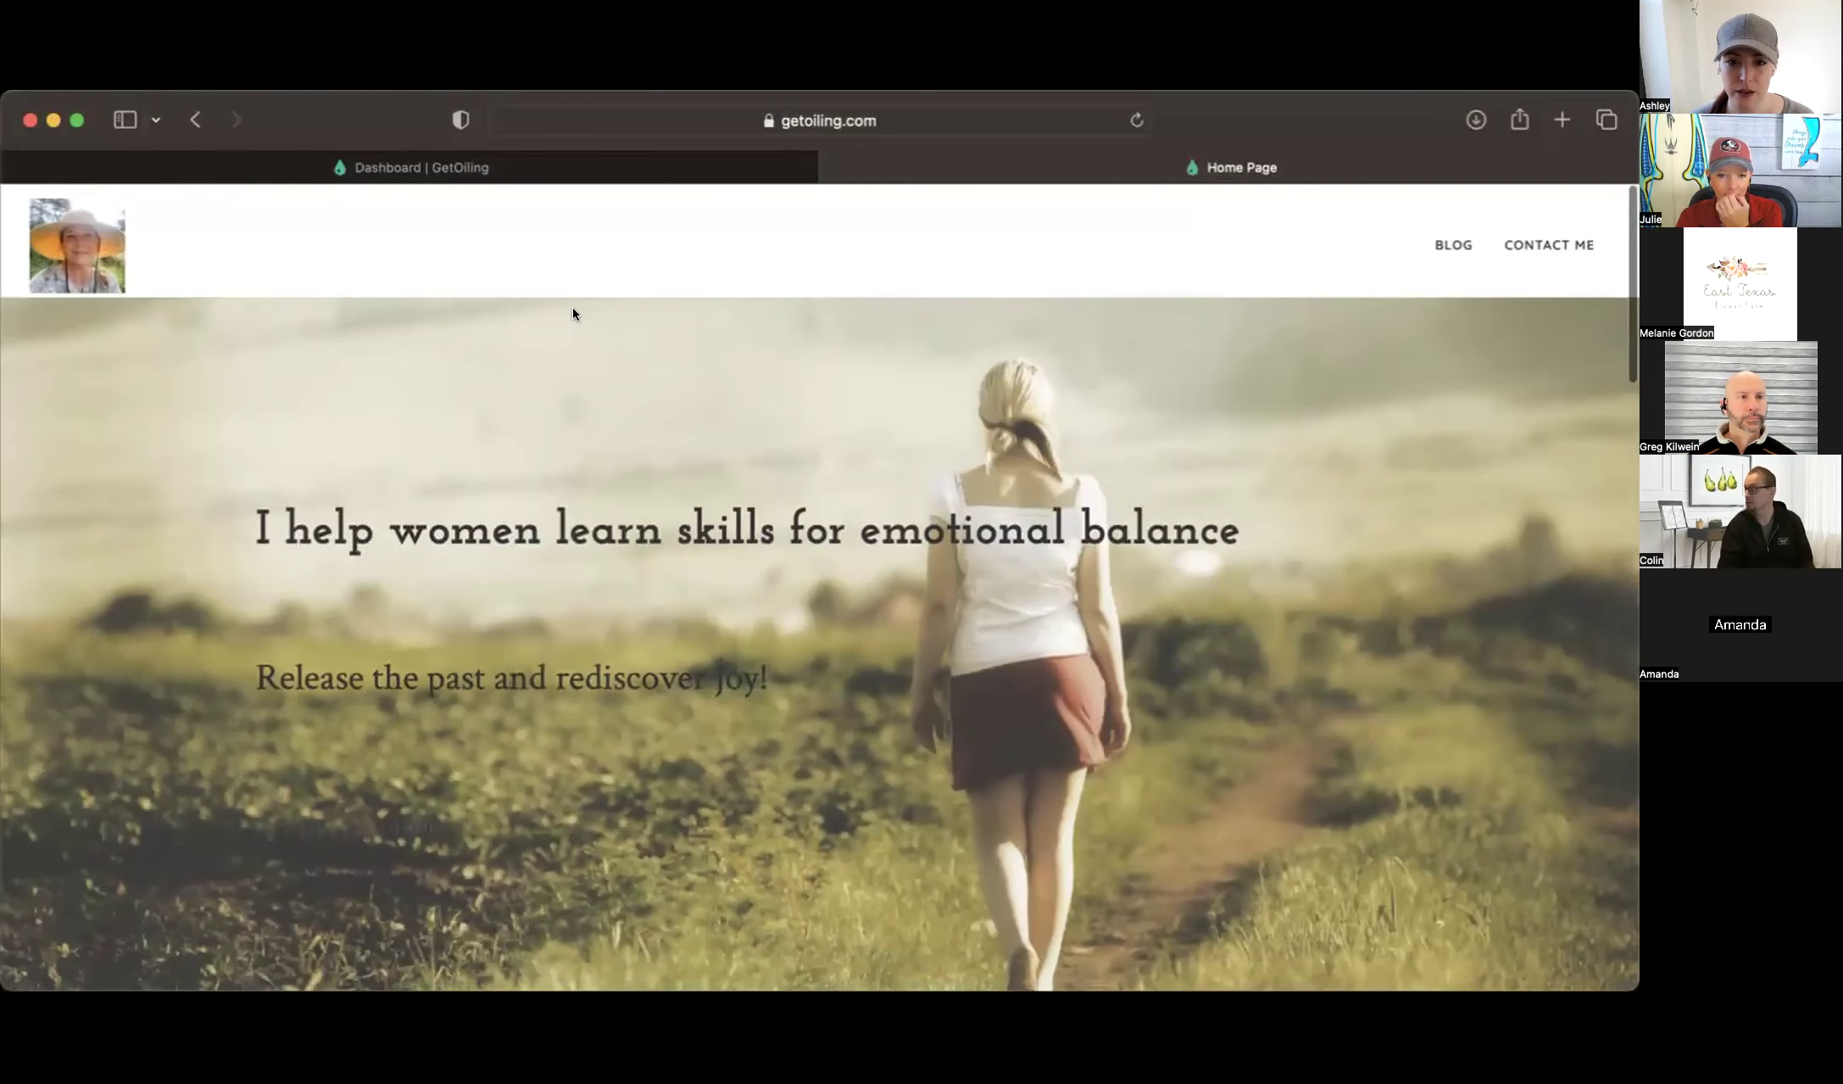
Open the Home Page for editing from the website's page list and compare it with the published version
click(567, 164)
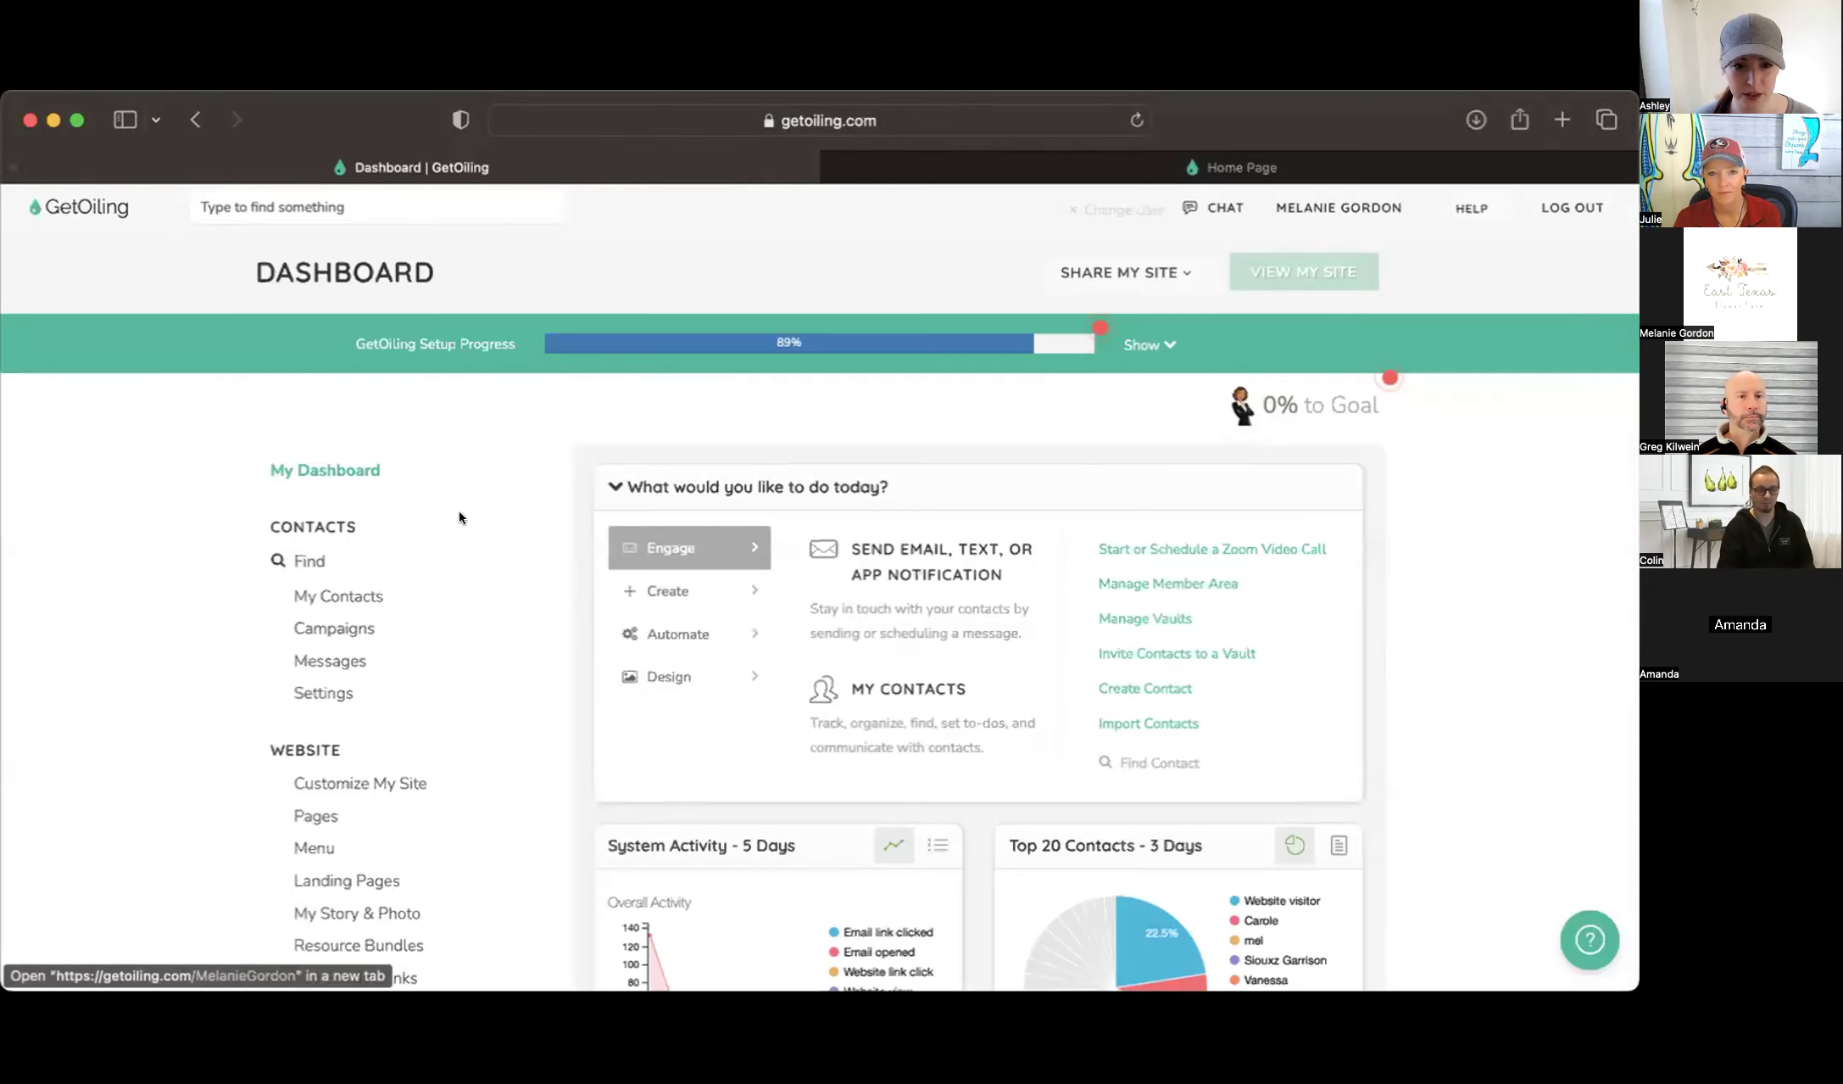
scroll(435, 699, down, 10)
scroll(428, 619, up, 8)
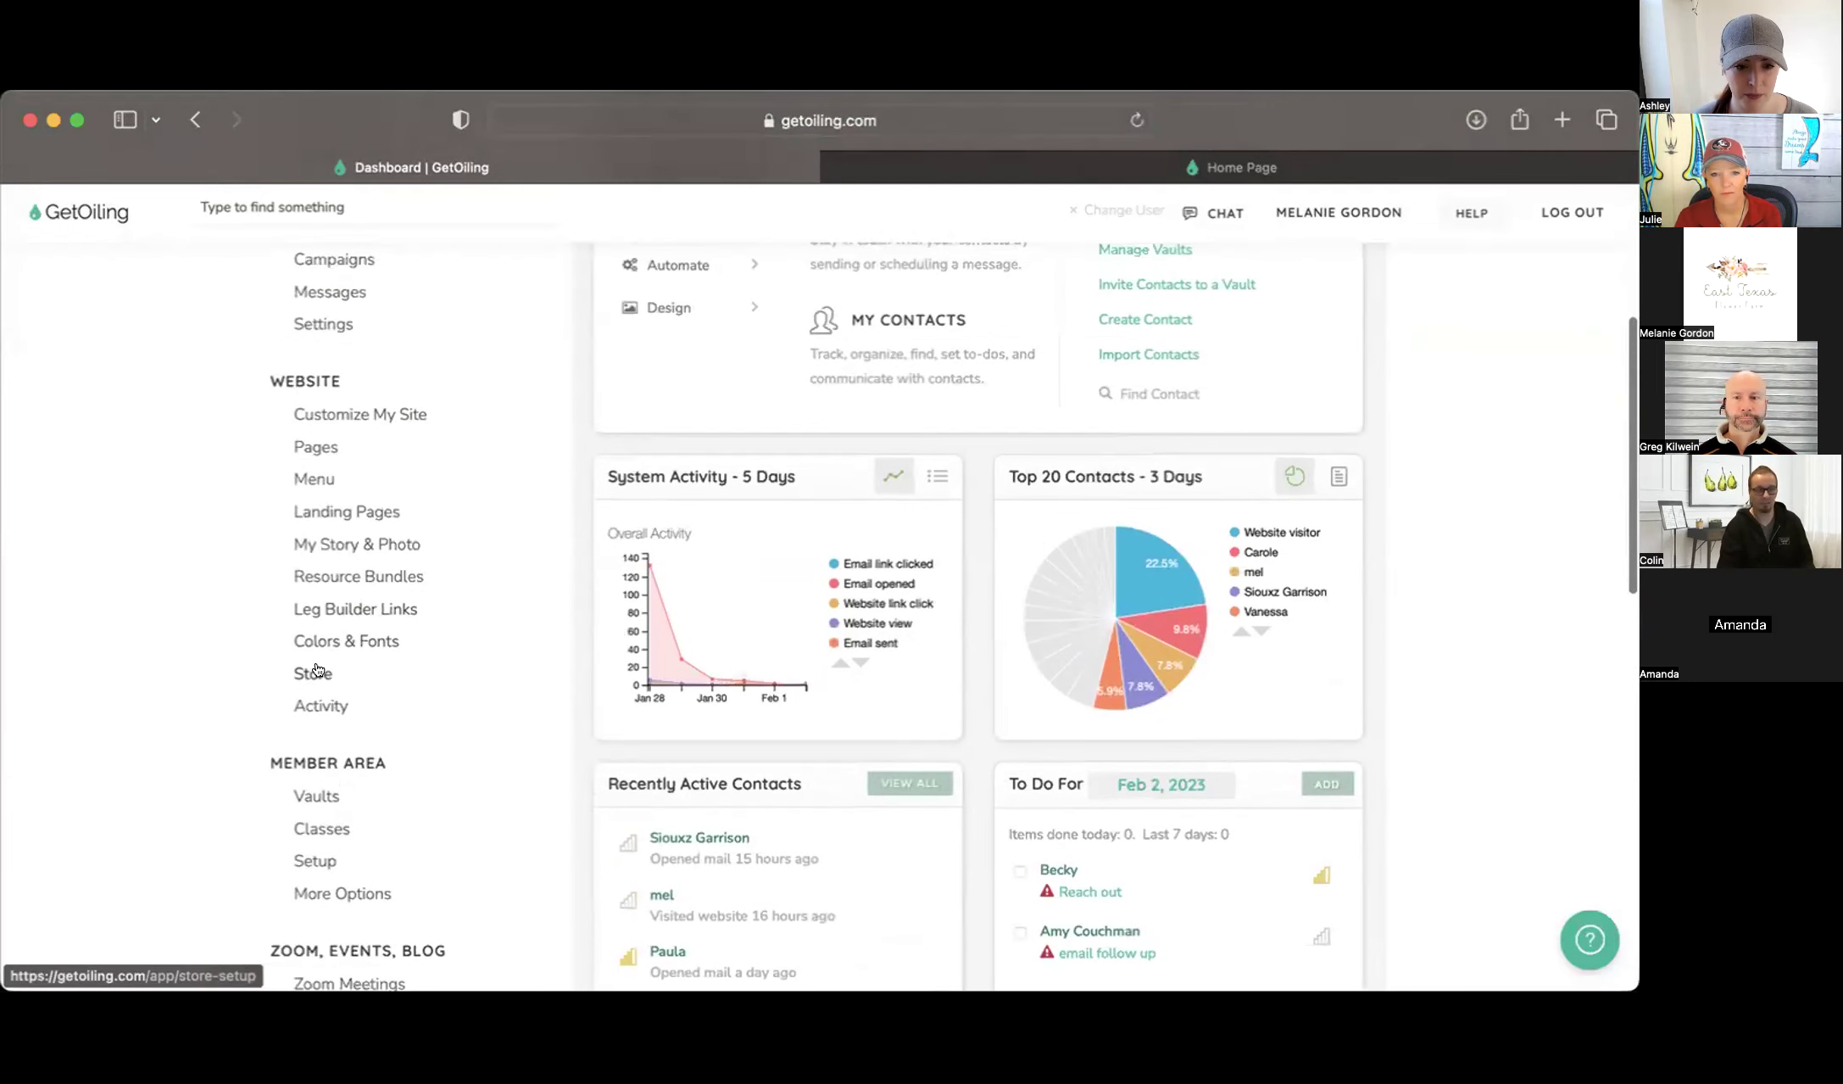
click(321, 448)
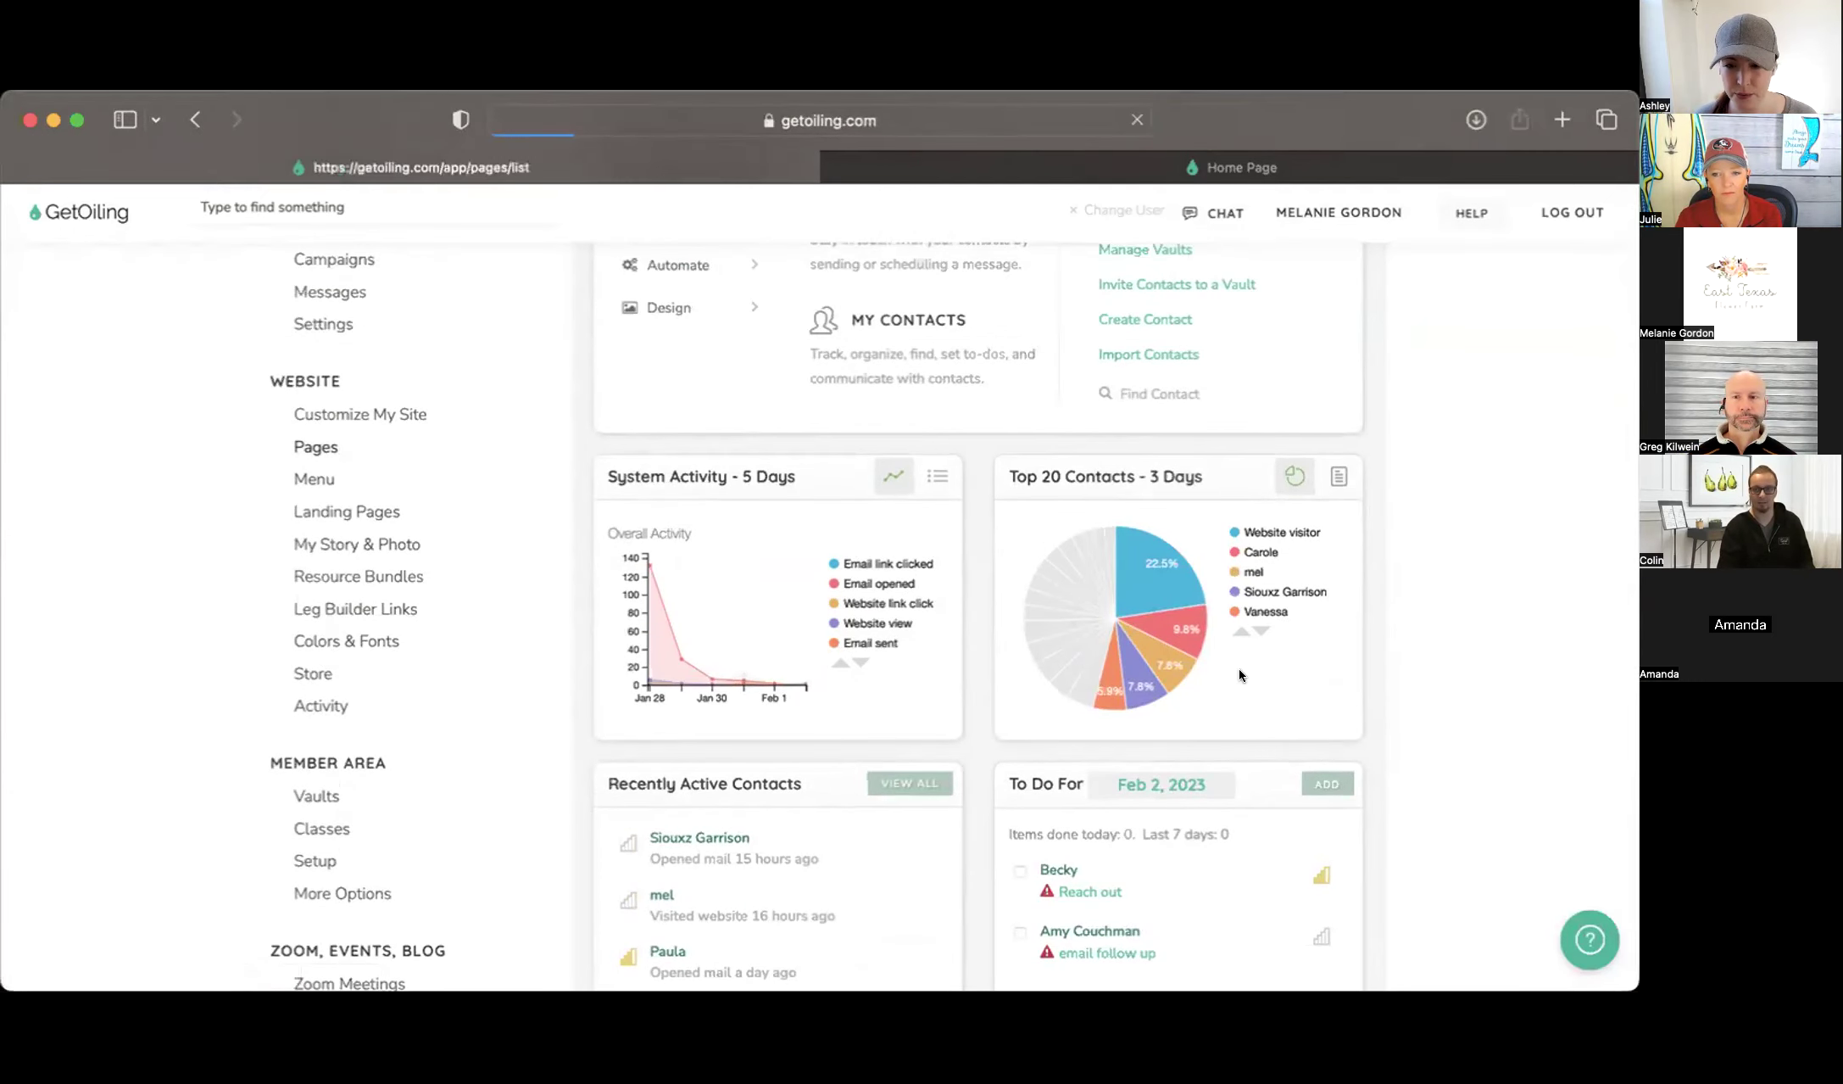
scroll(920, 751, down, 8)
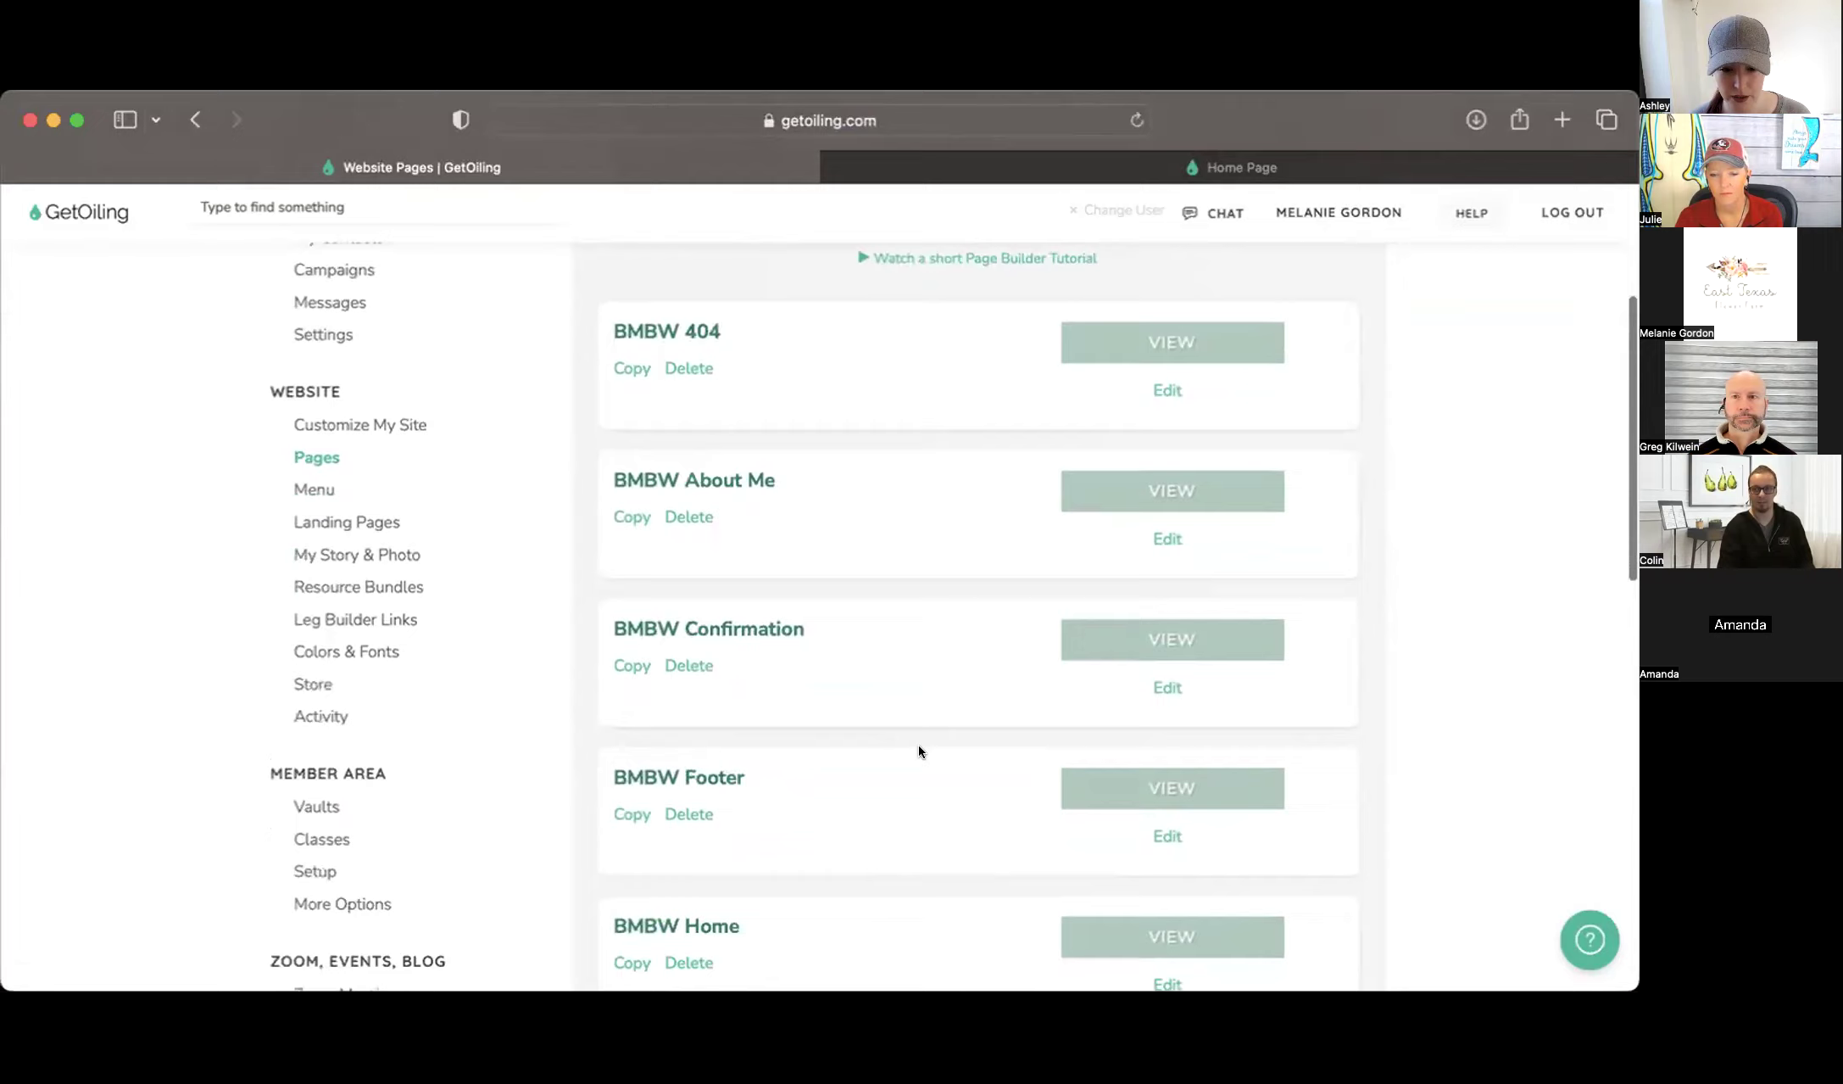
scroll(919, 751, down, 2)
click(711, 718)
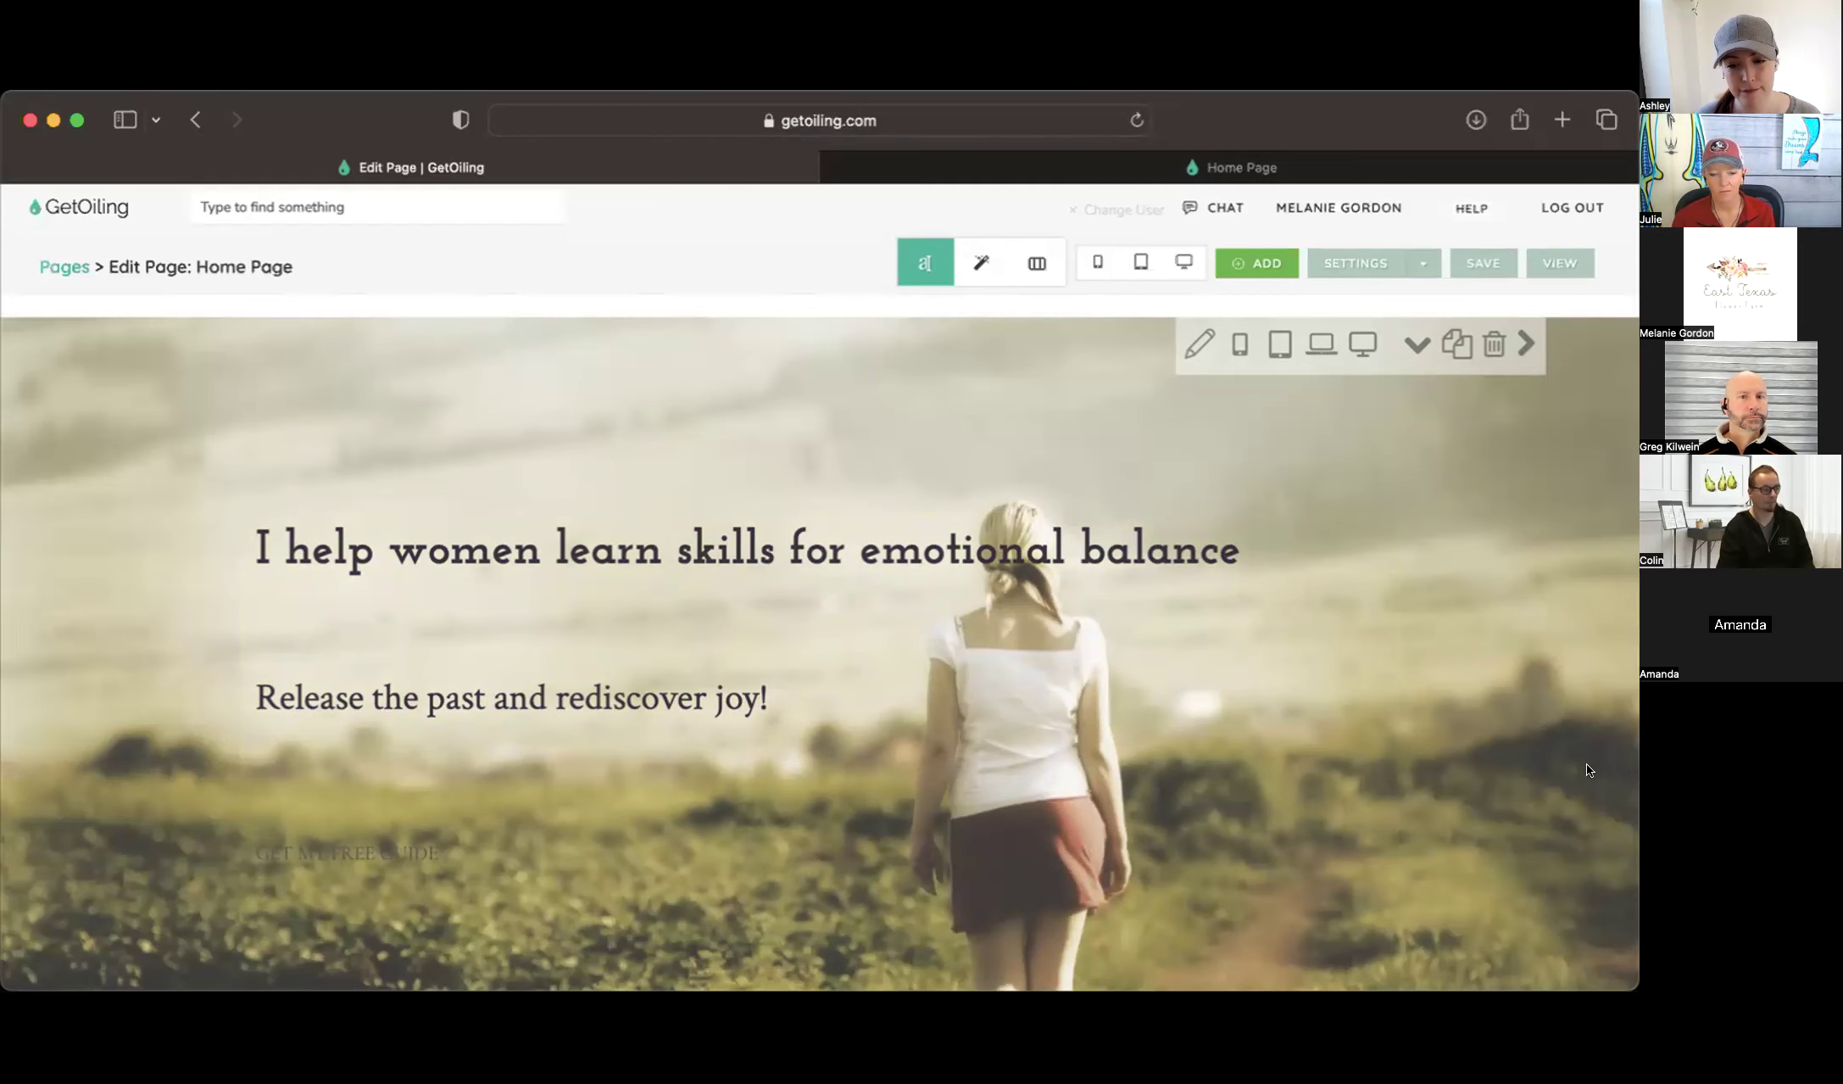
click(1239, 164)
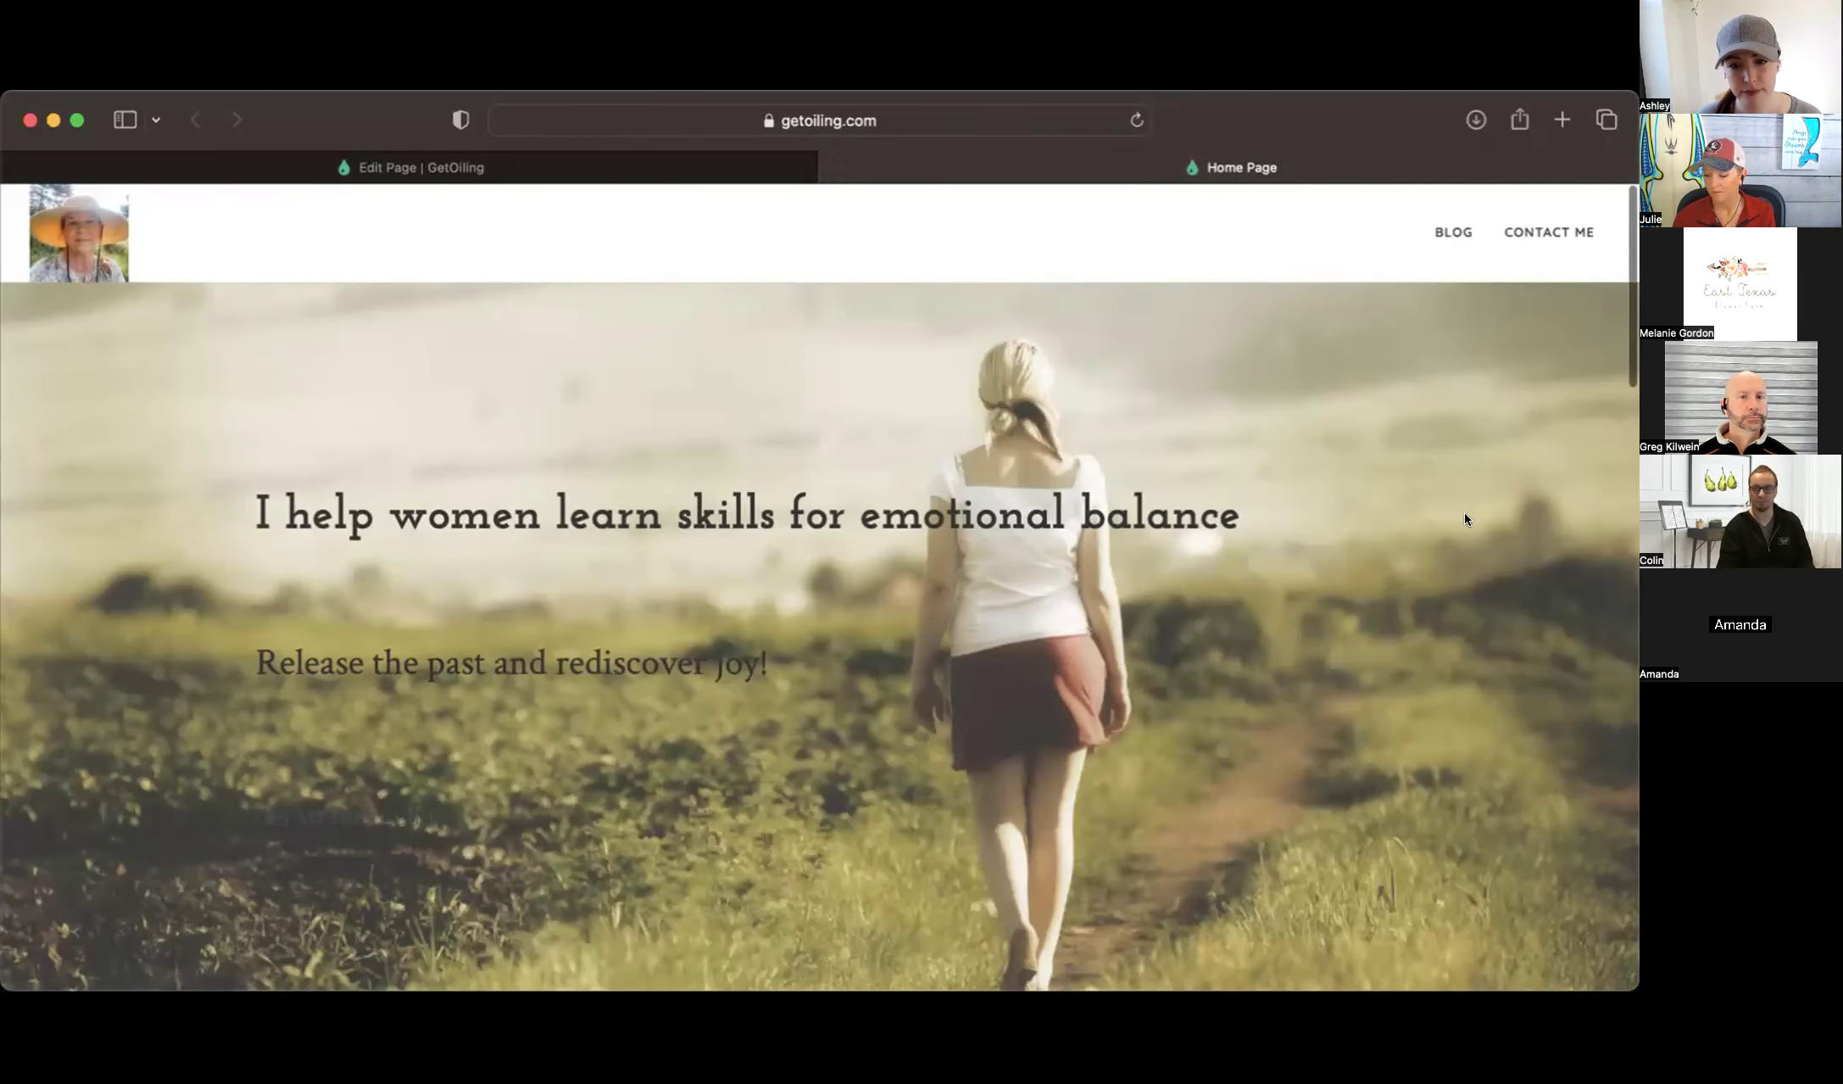
click(485, 171)
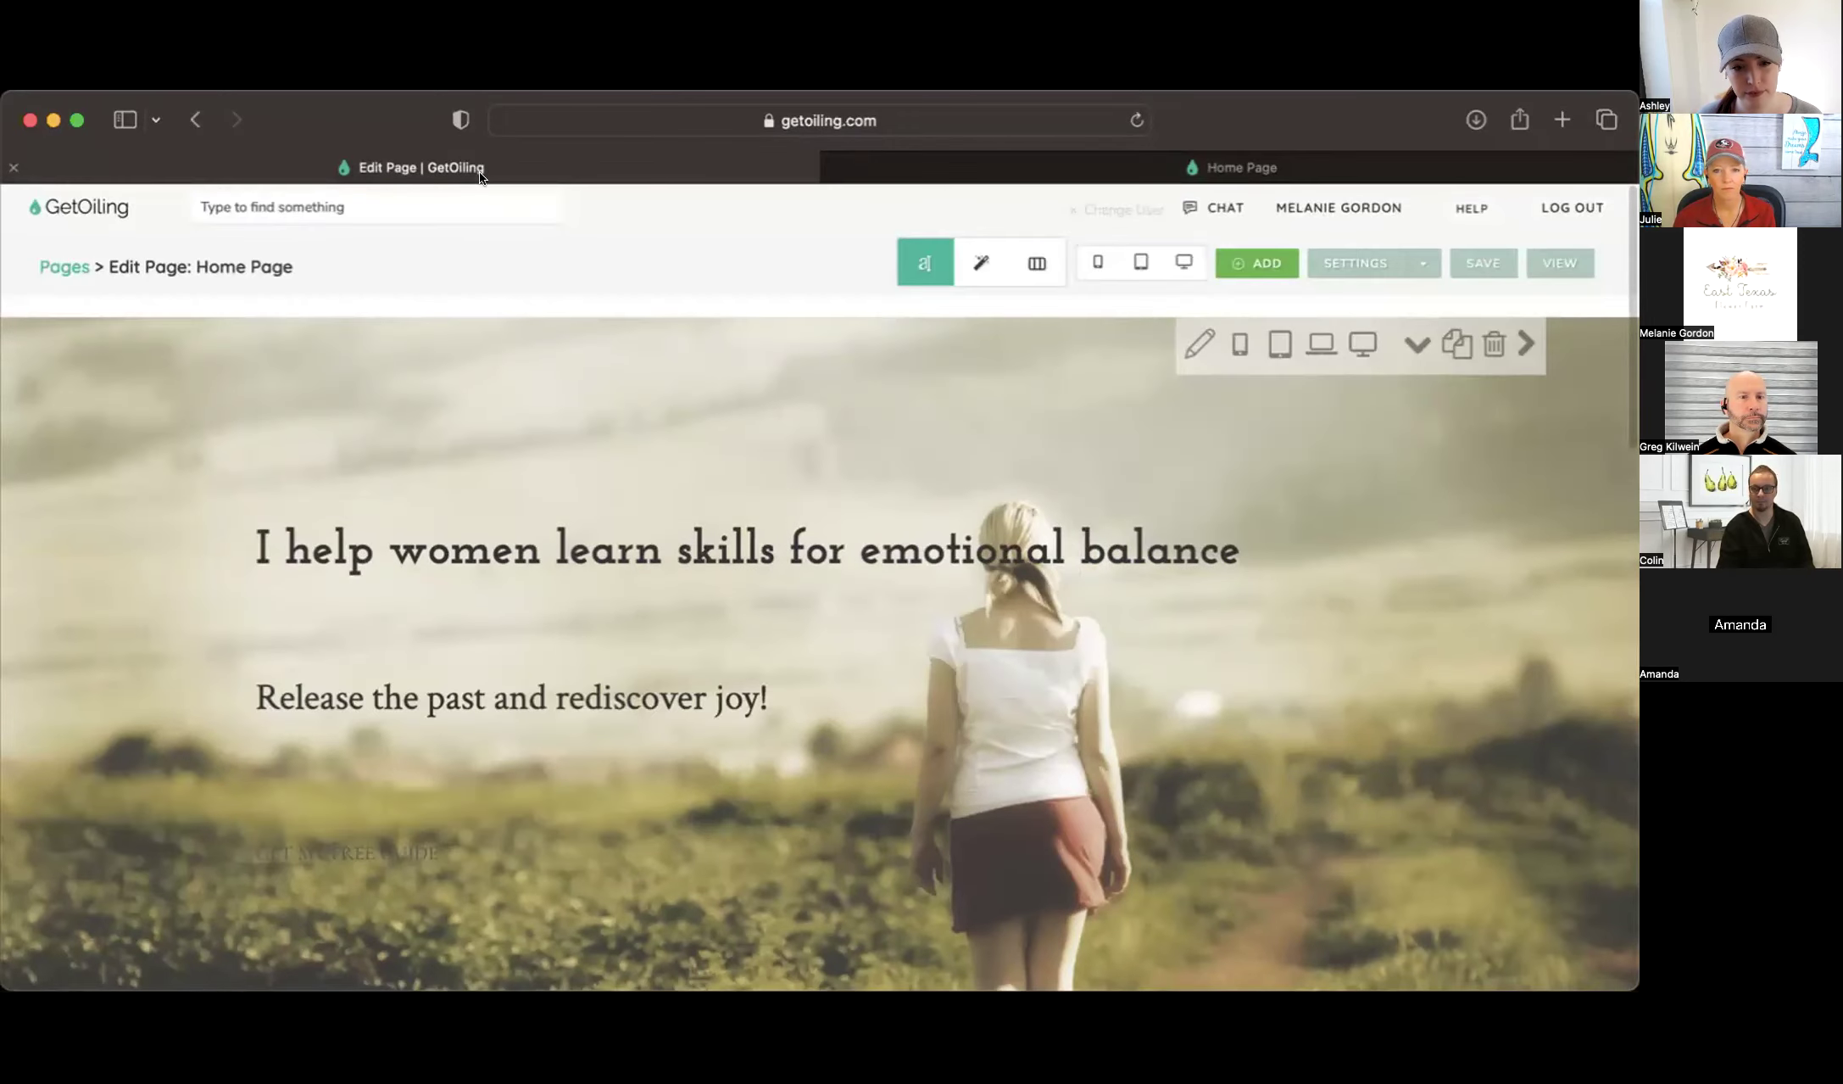
Link the hero section's GET MY FREE GUIDE text to #lead
click(404, 854)
click(441, 432)
drag(472, 432, 244, 419)
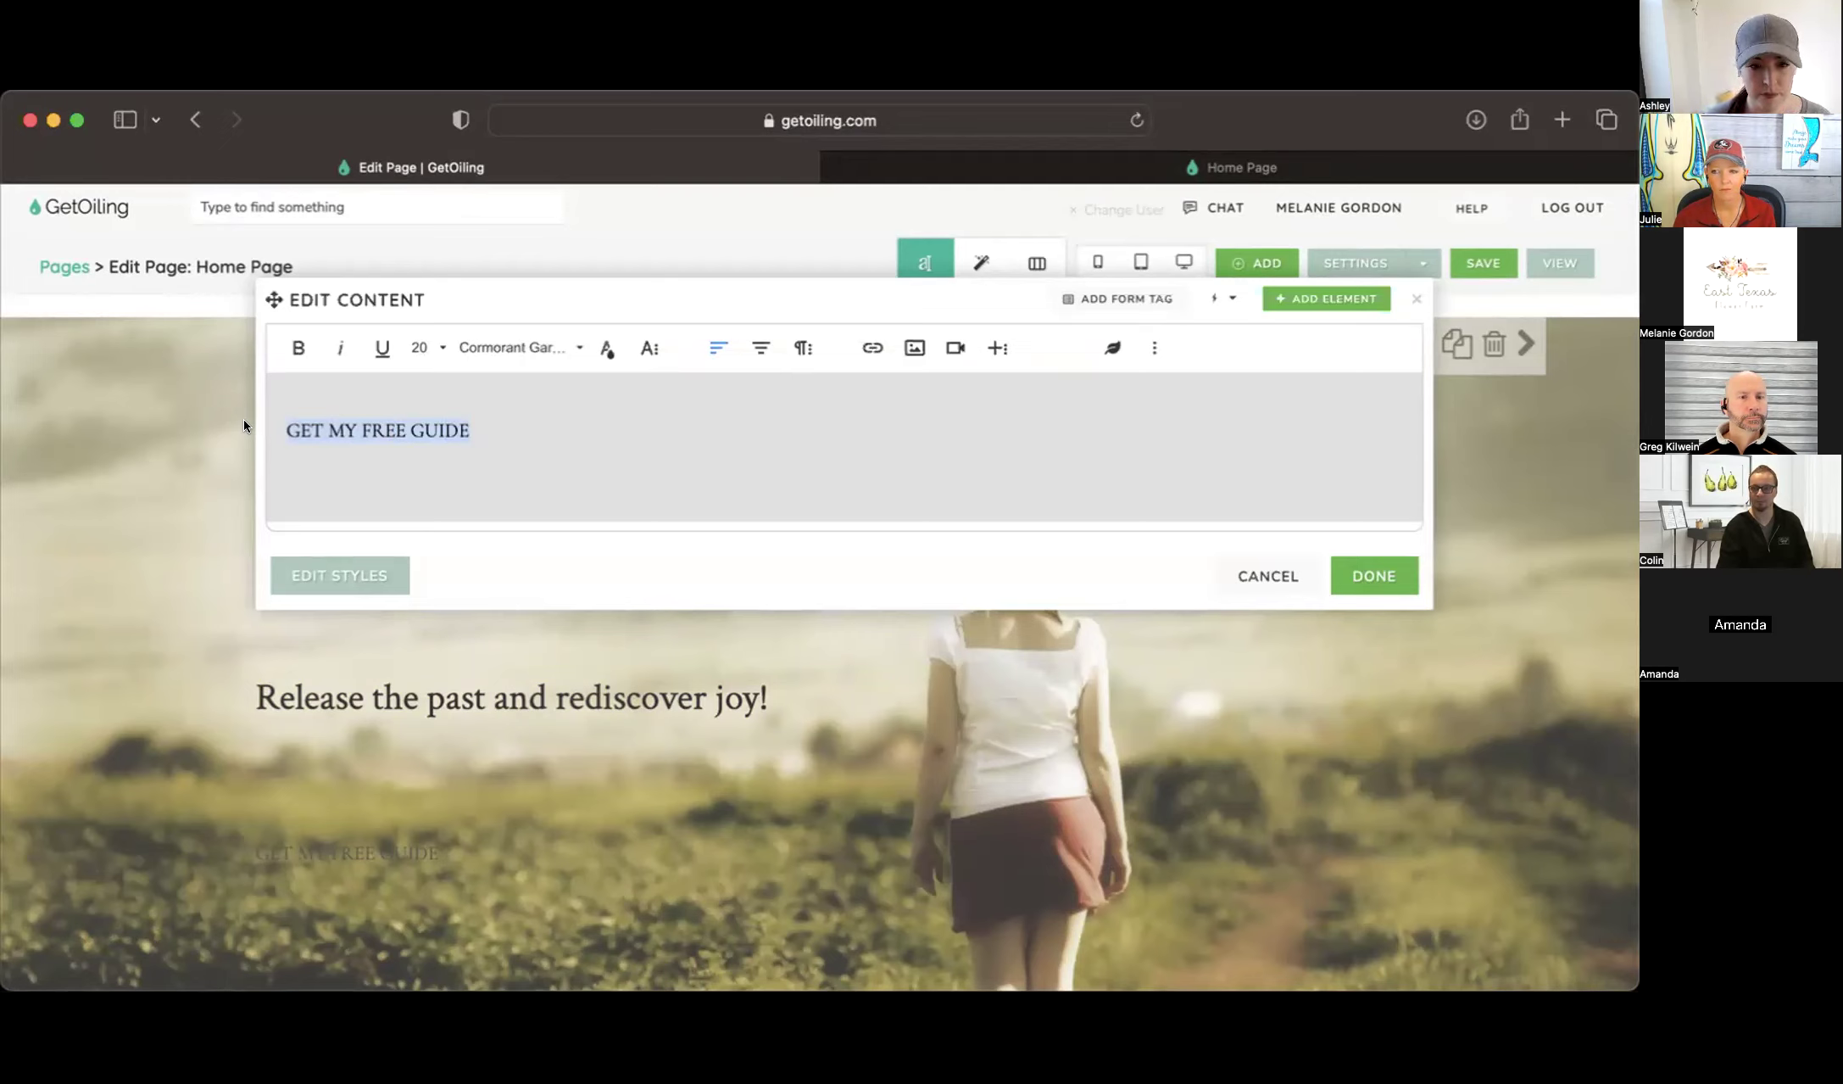
key(super+k)
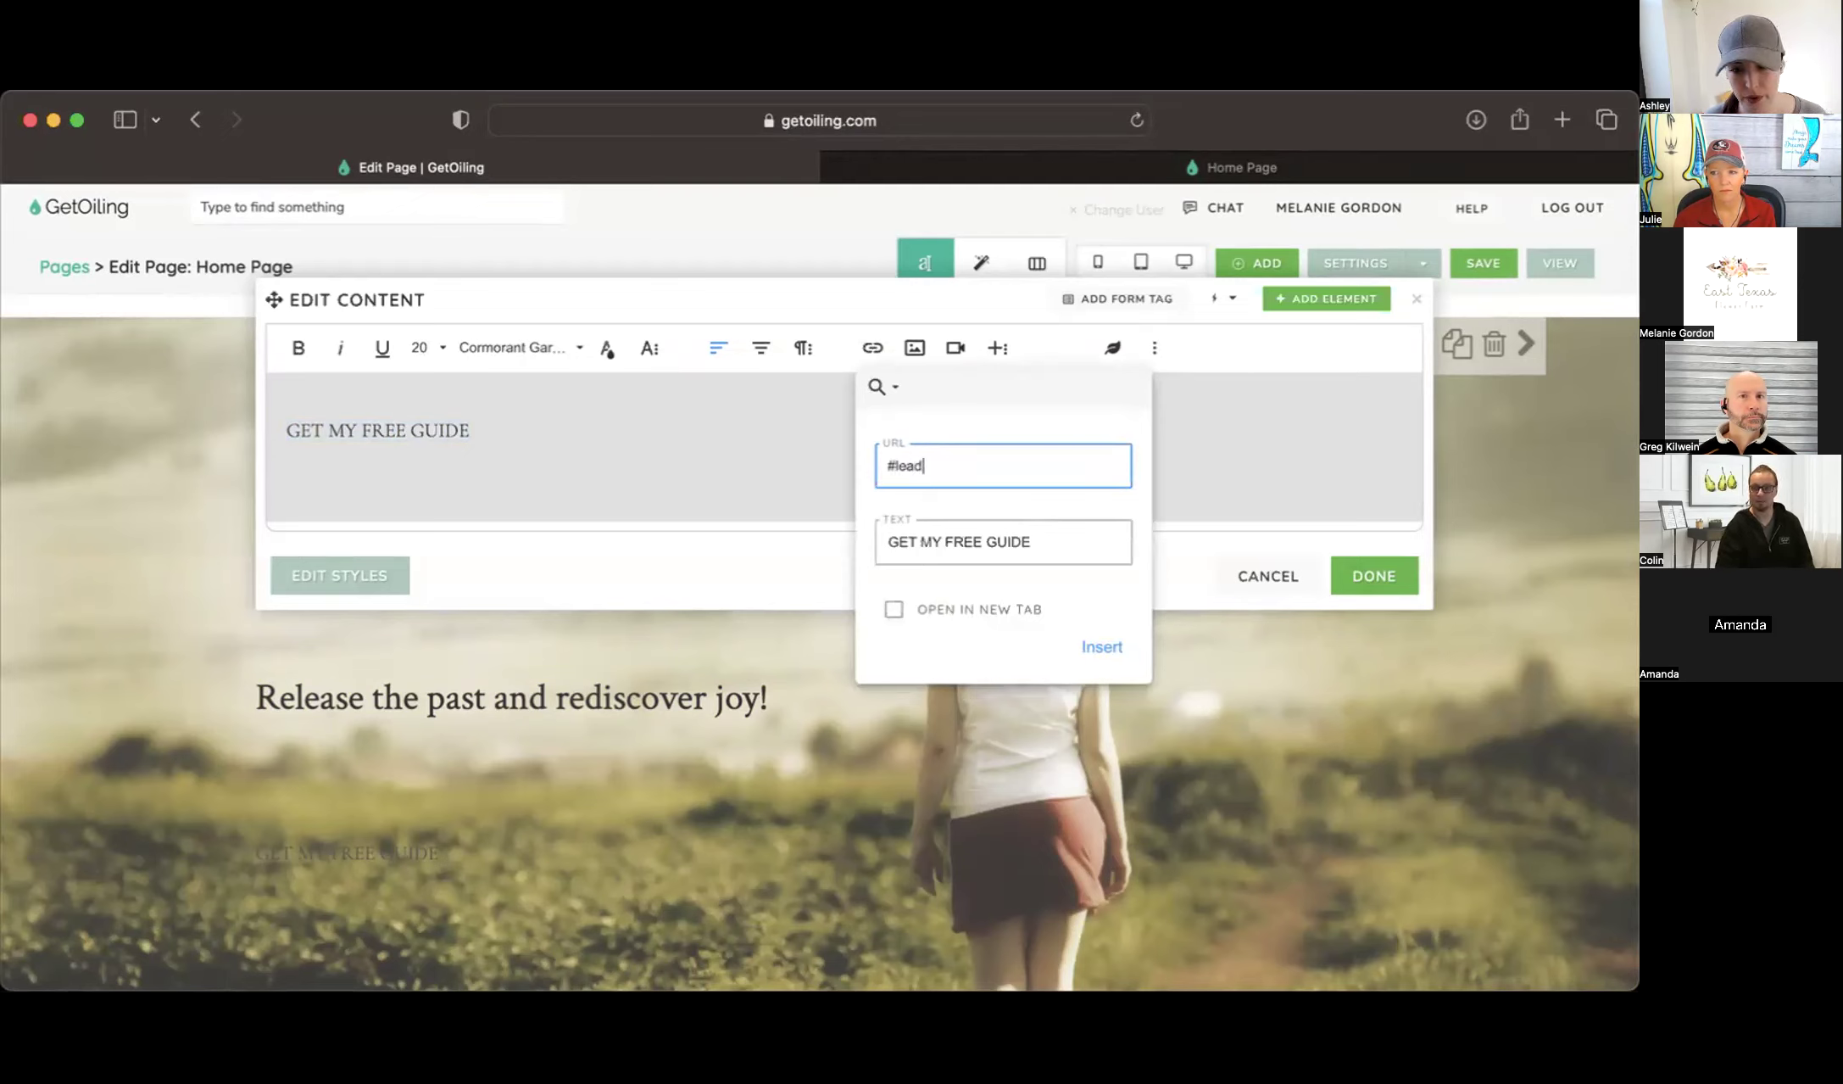
click(1103, 648)
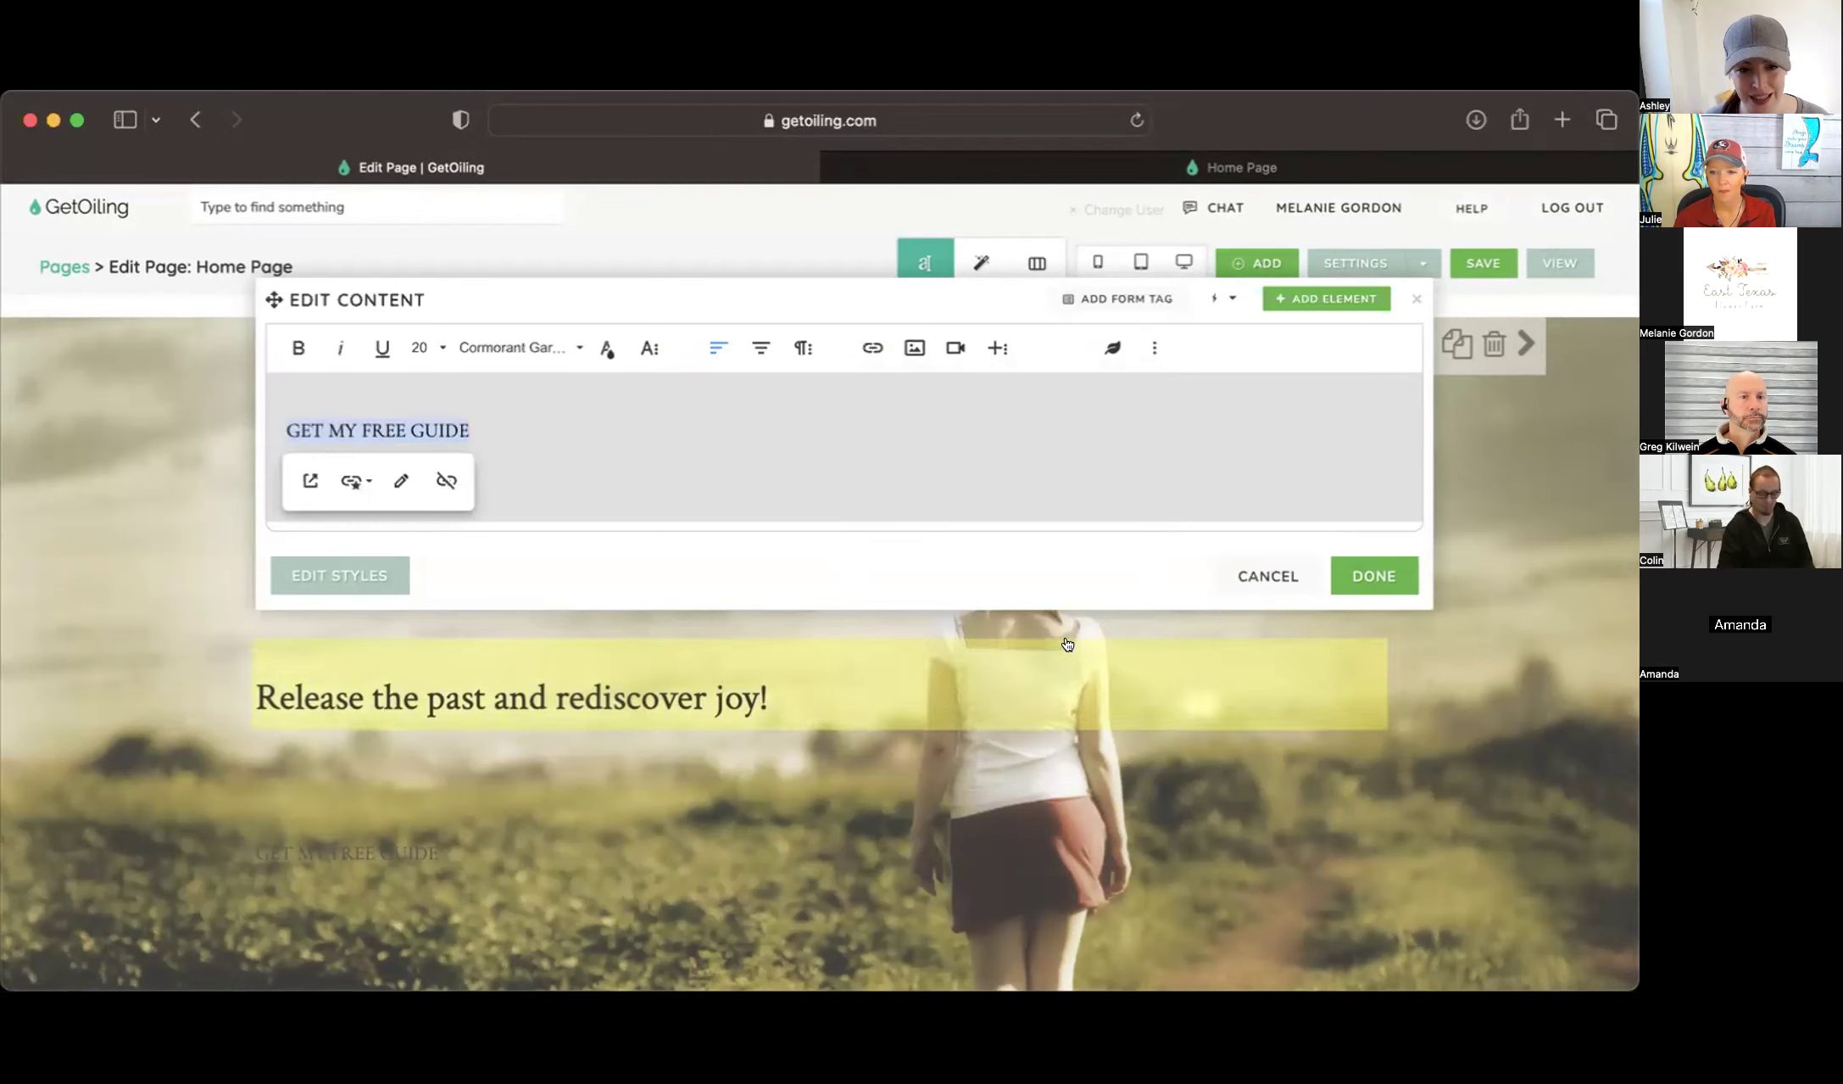
Try a teal-green button style on the GET MY FREE GUIDE link
click(355, 484)
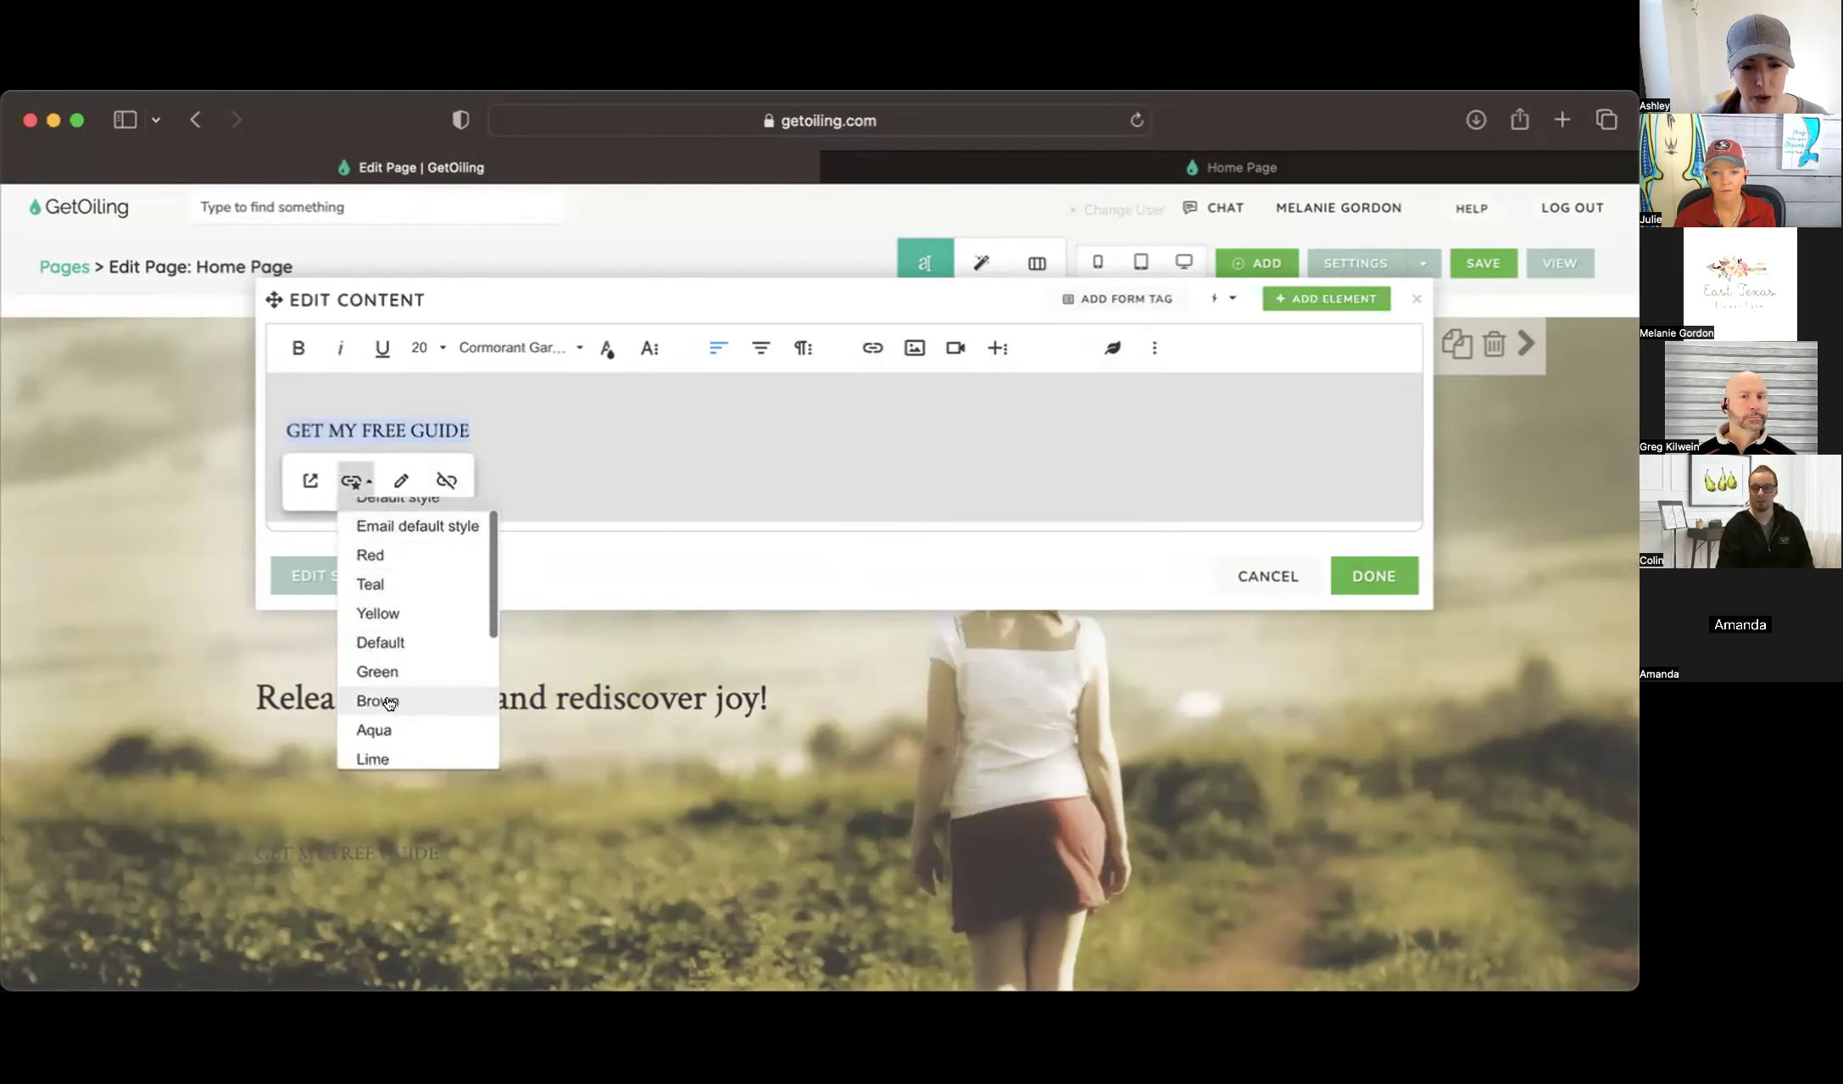
scroll(389, 702, down, 5)
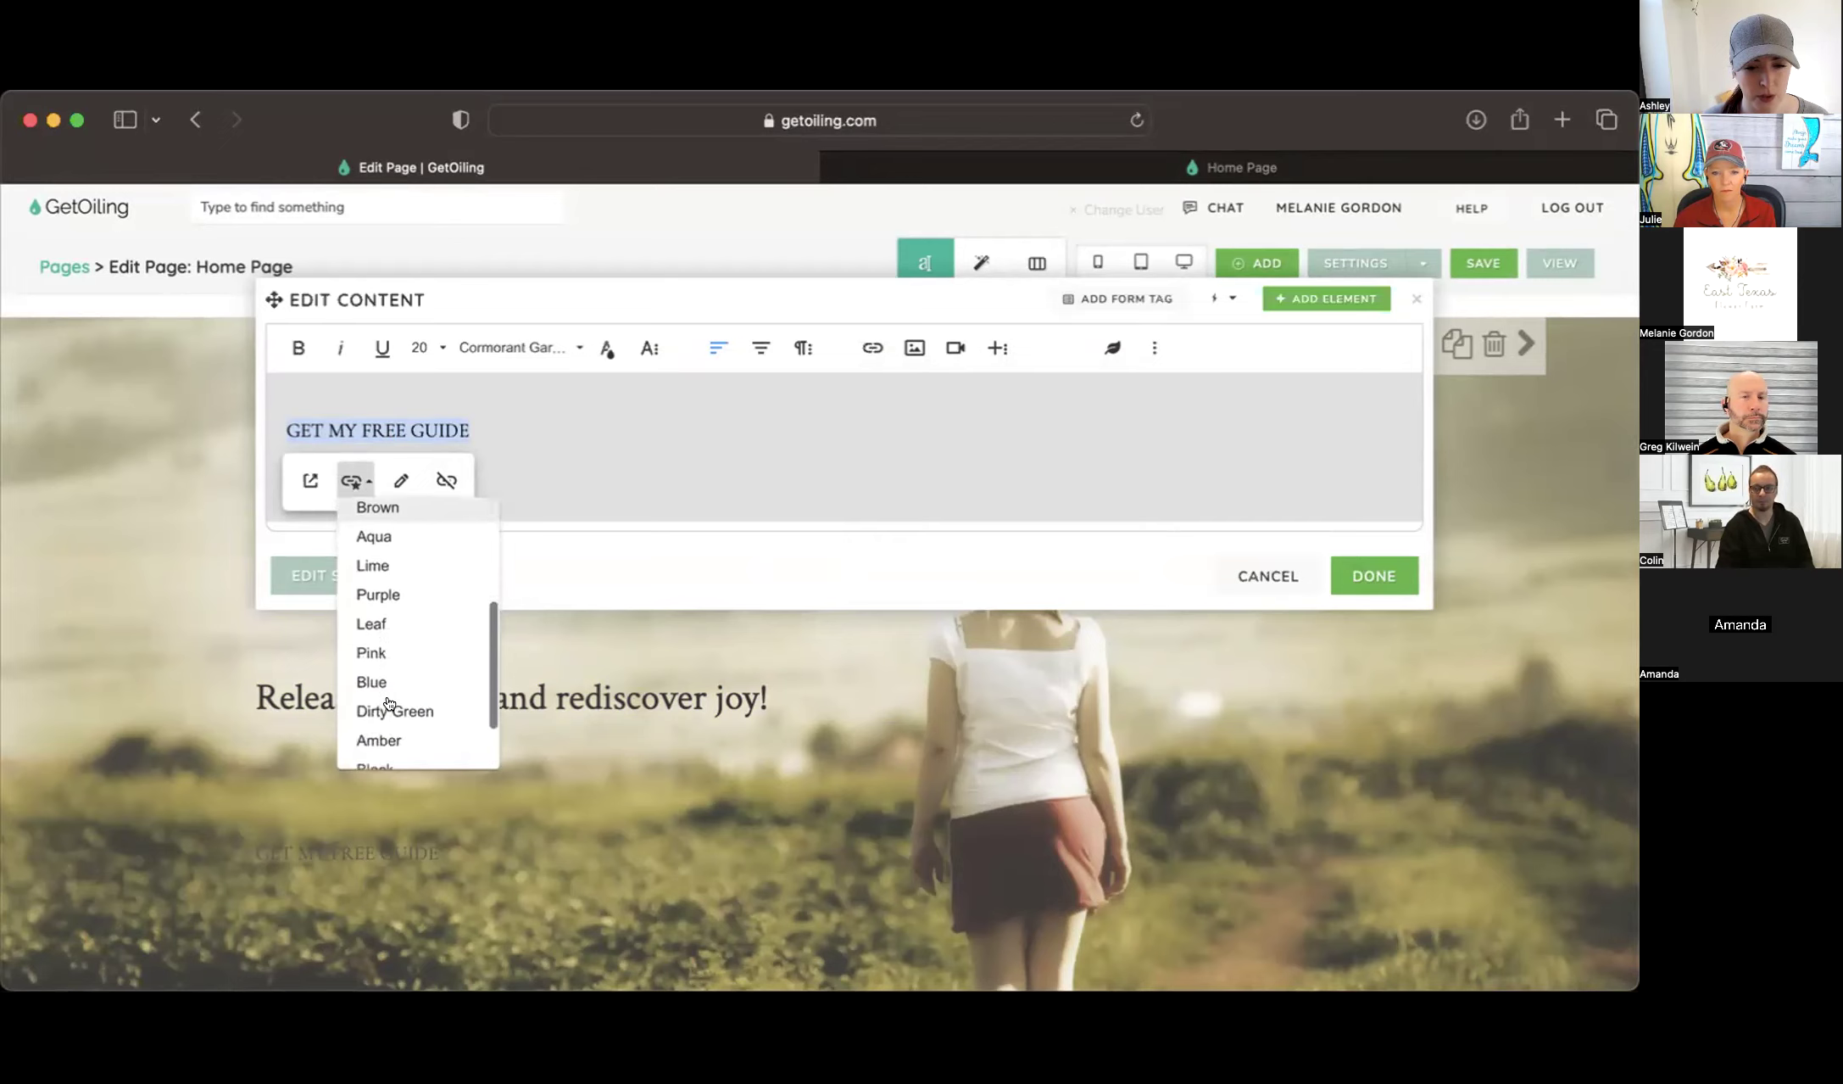
scroll(388, 702, down, 1)
scroll(388, 702, up, 4)
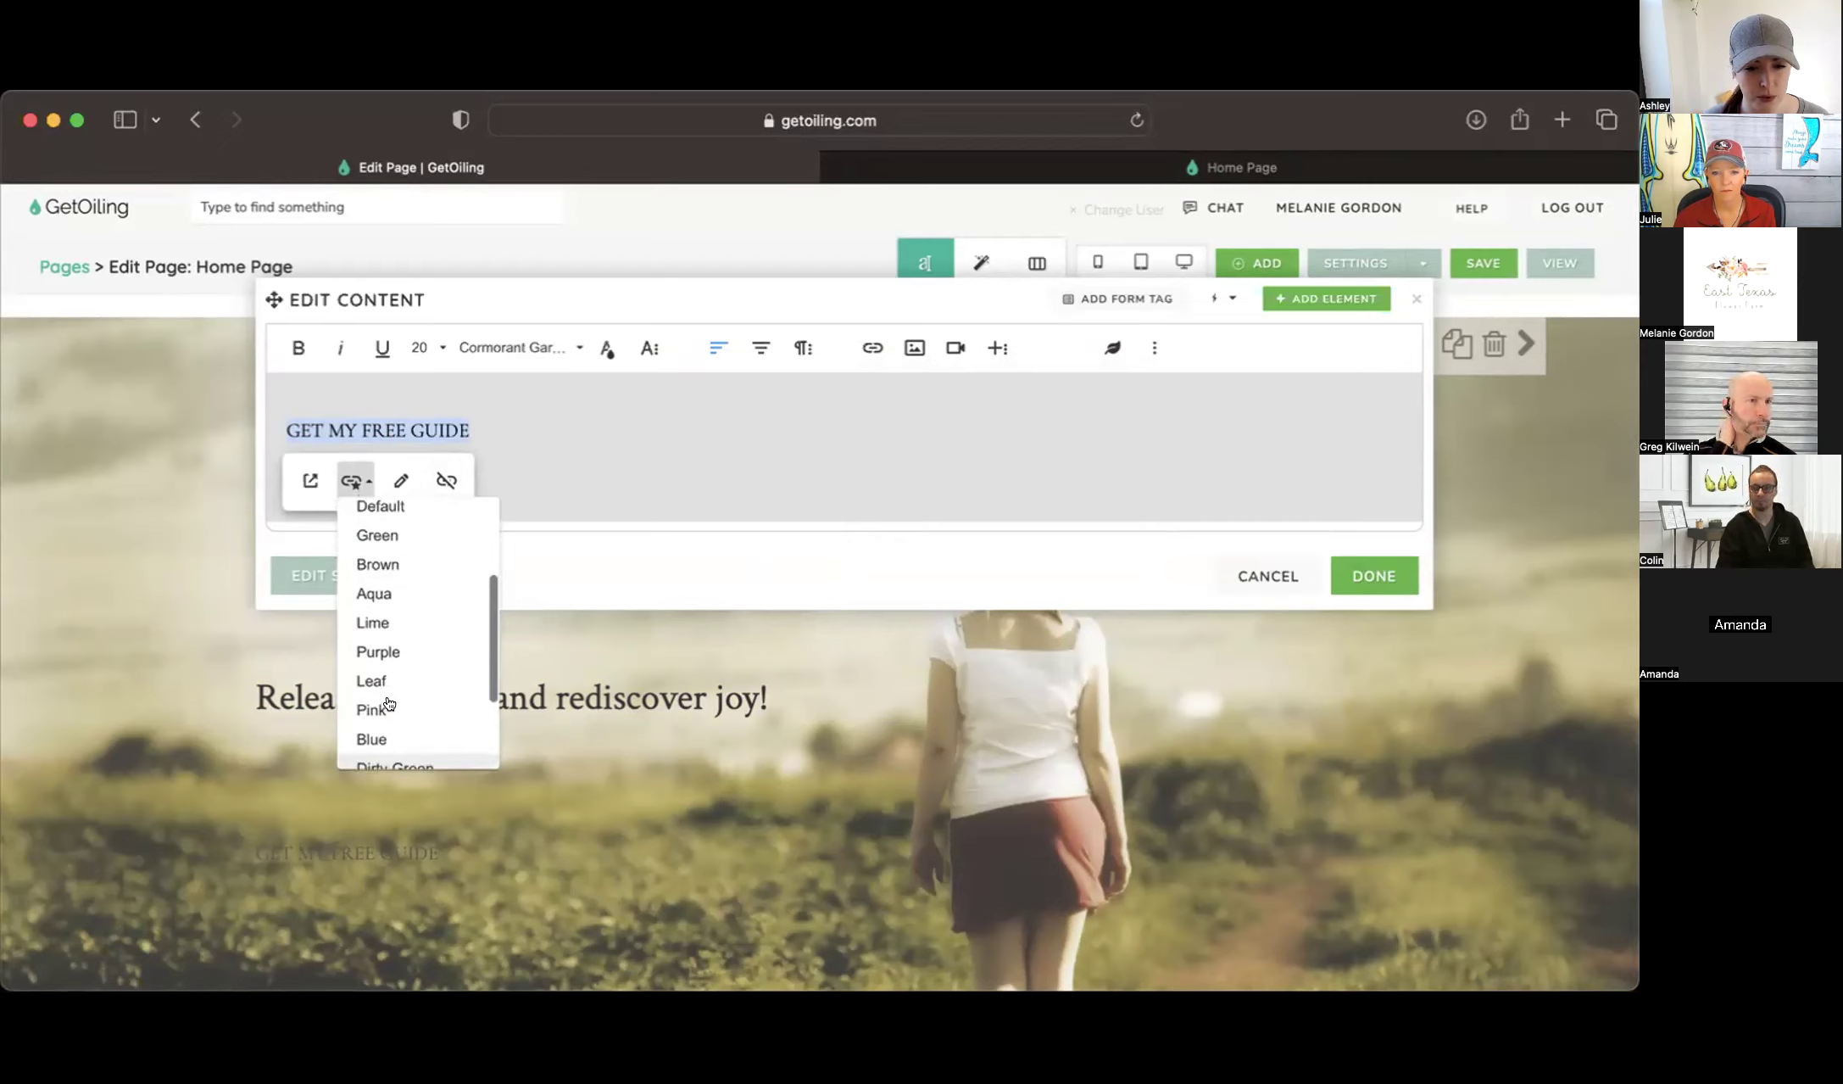
scroll(389, 702, up, 2)
click(386, 659)
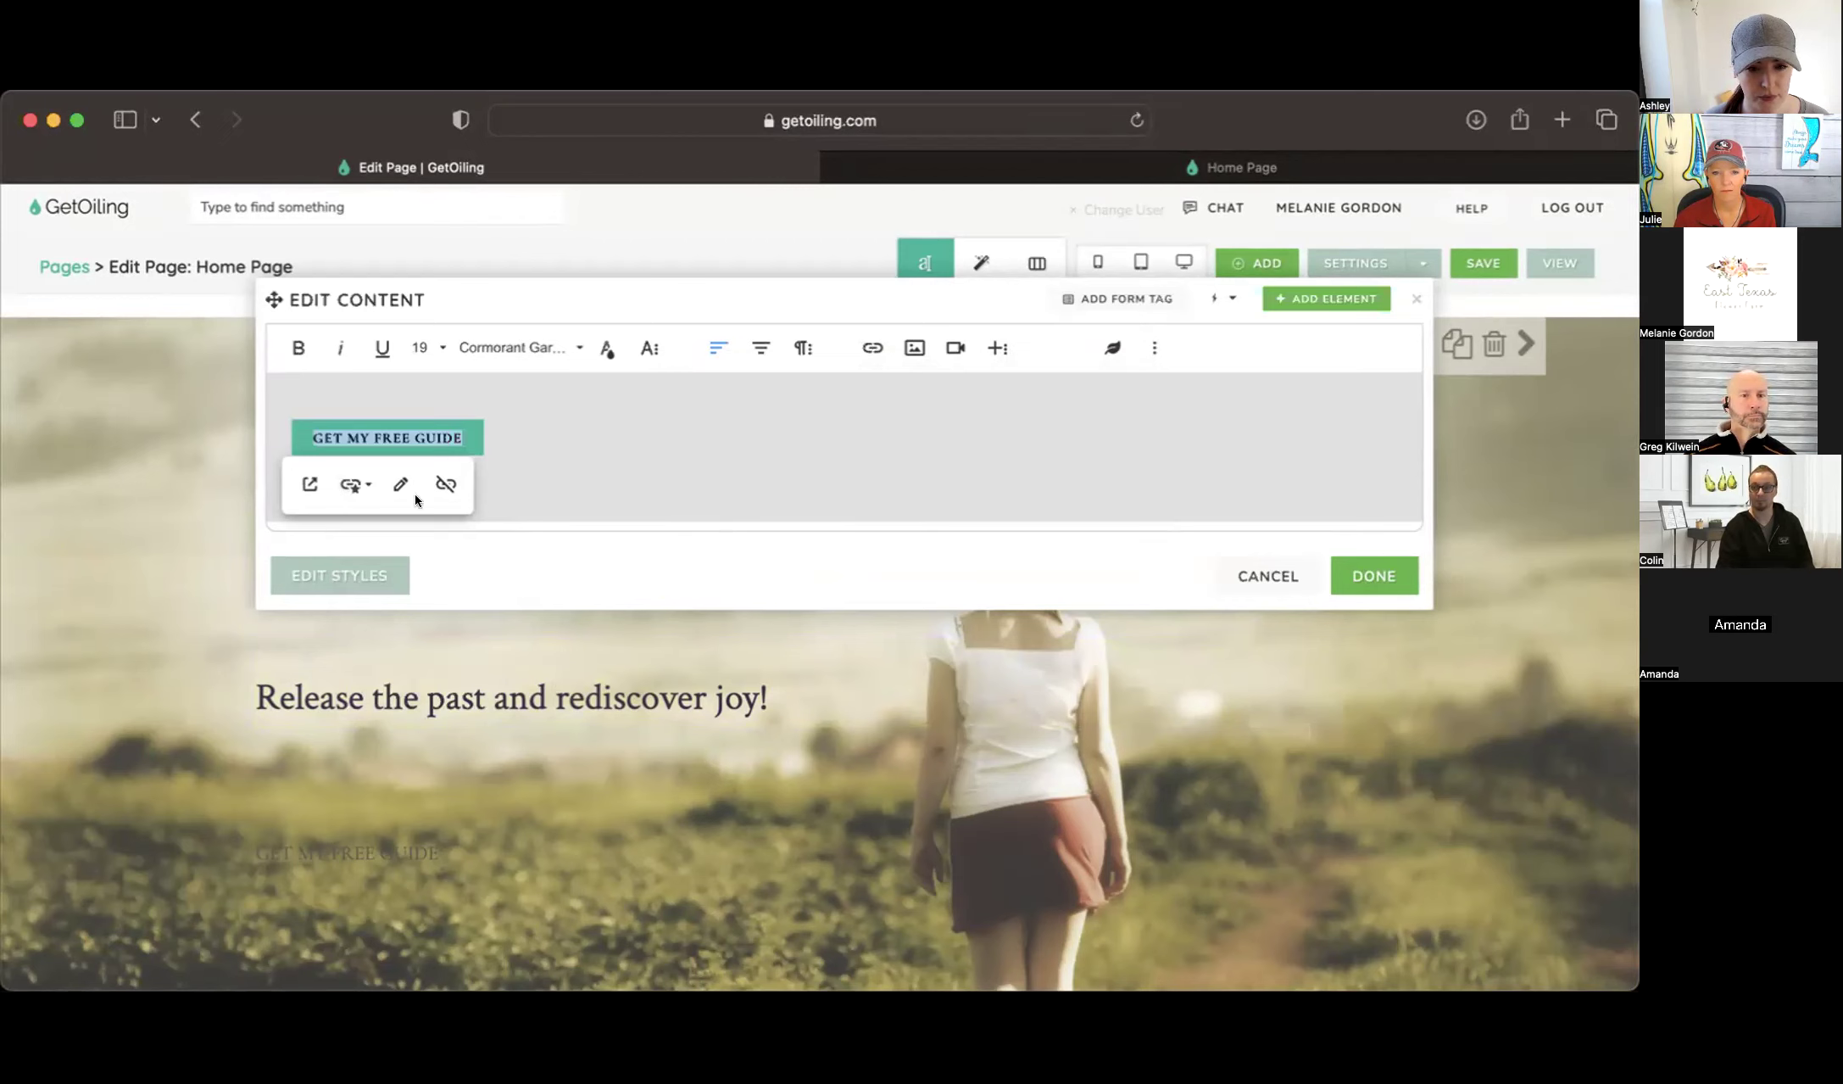
Apply the Brown button style to the GET MY FREE GUIDE link and accept the content edit
click(353, 483)
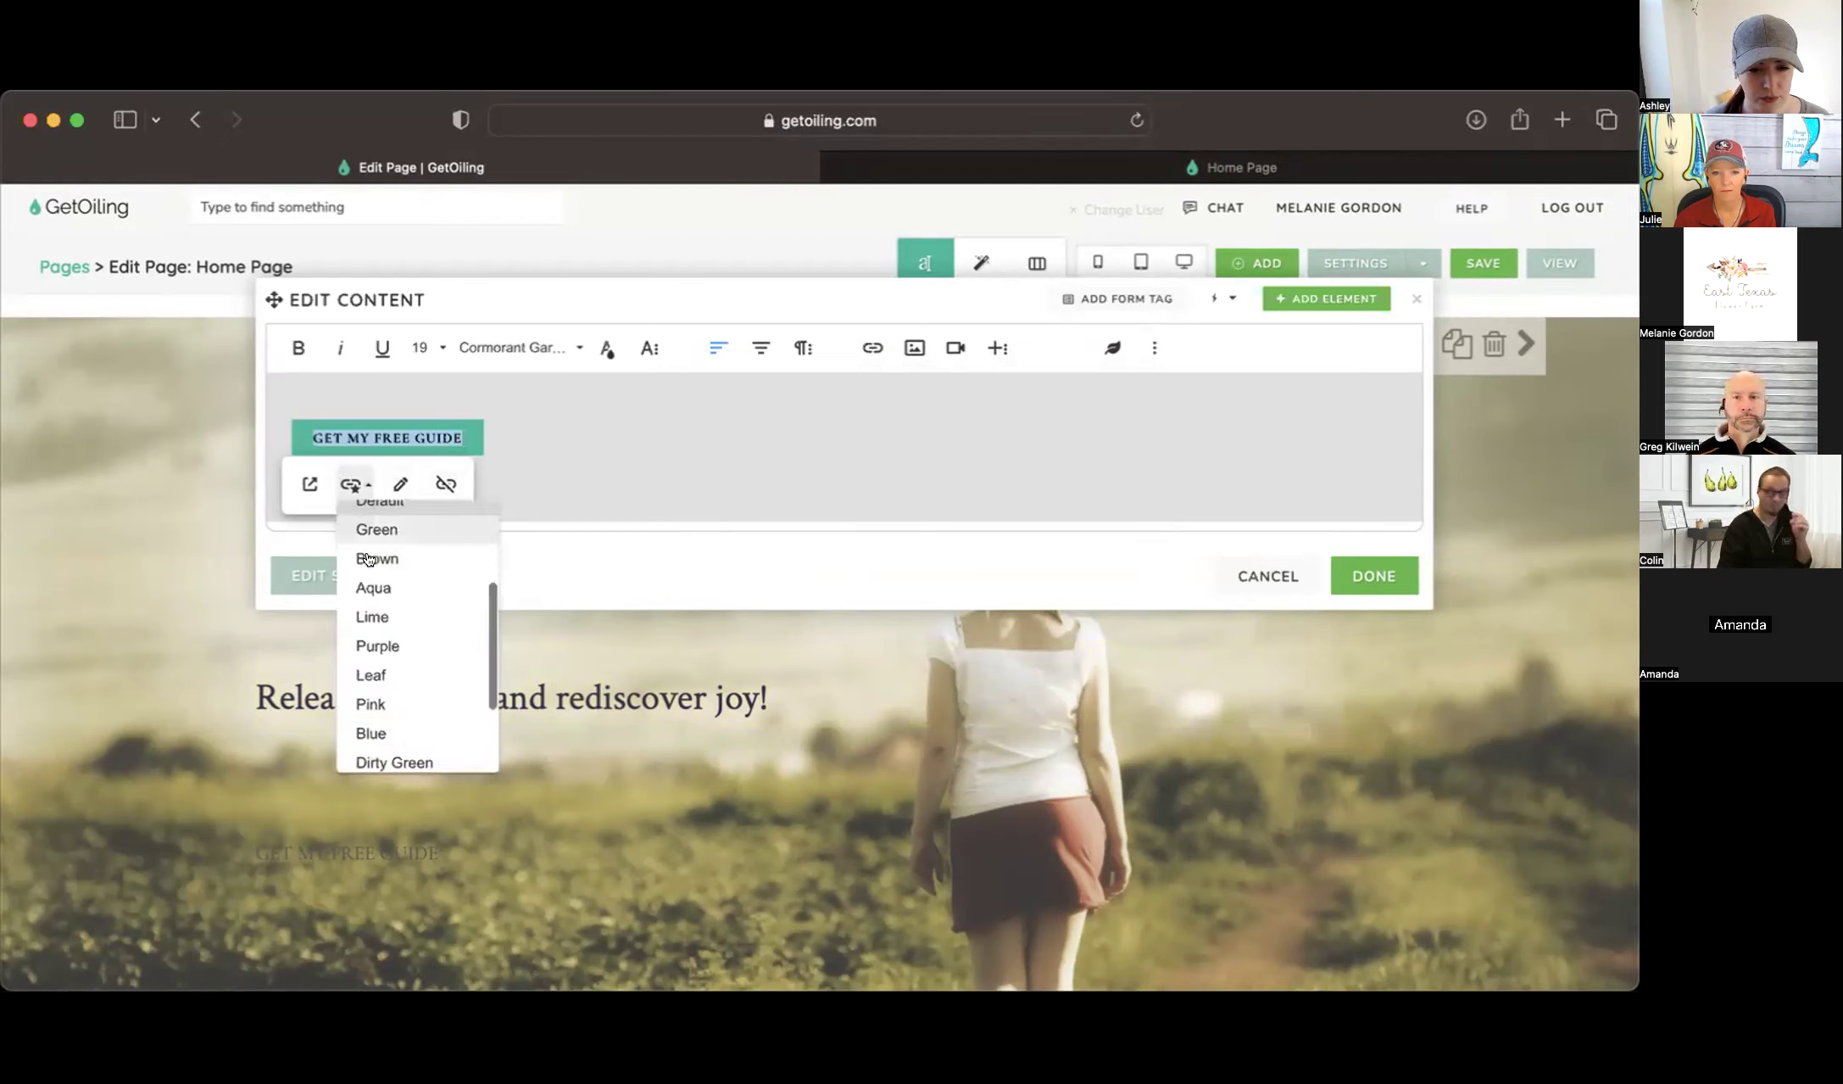
scroll(374, 577, up, 1)
click(373, 568)
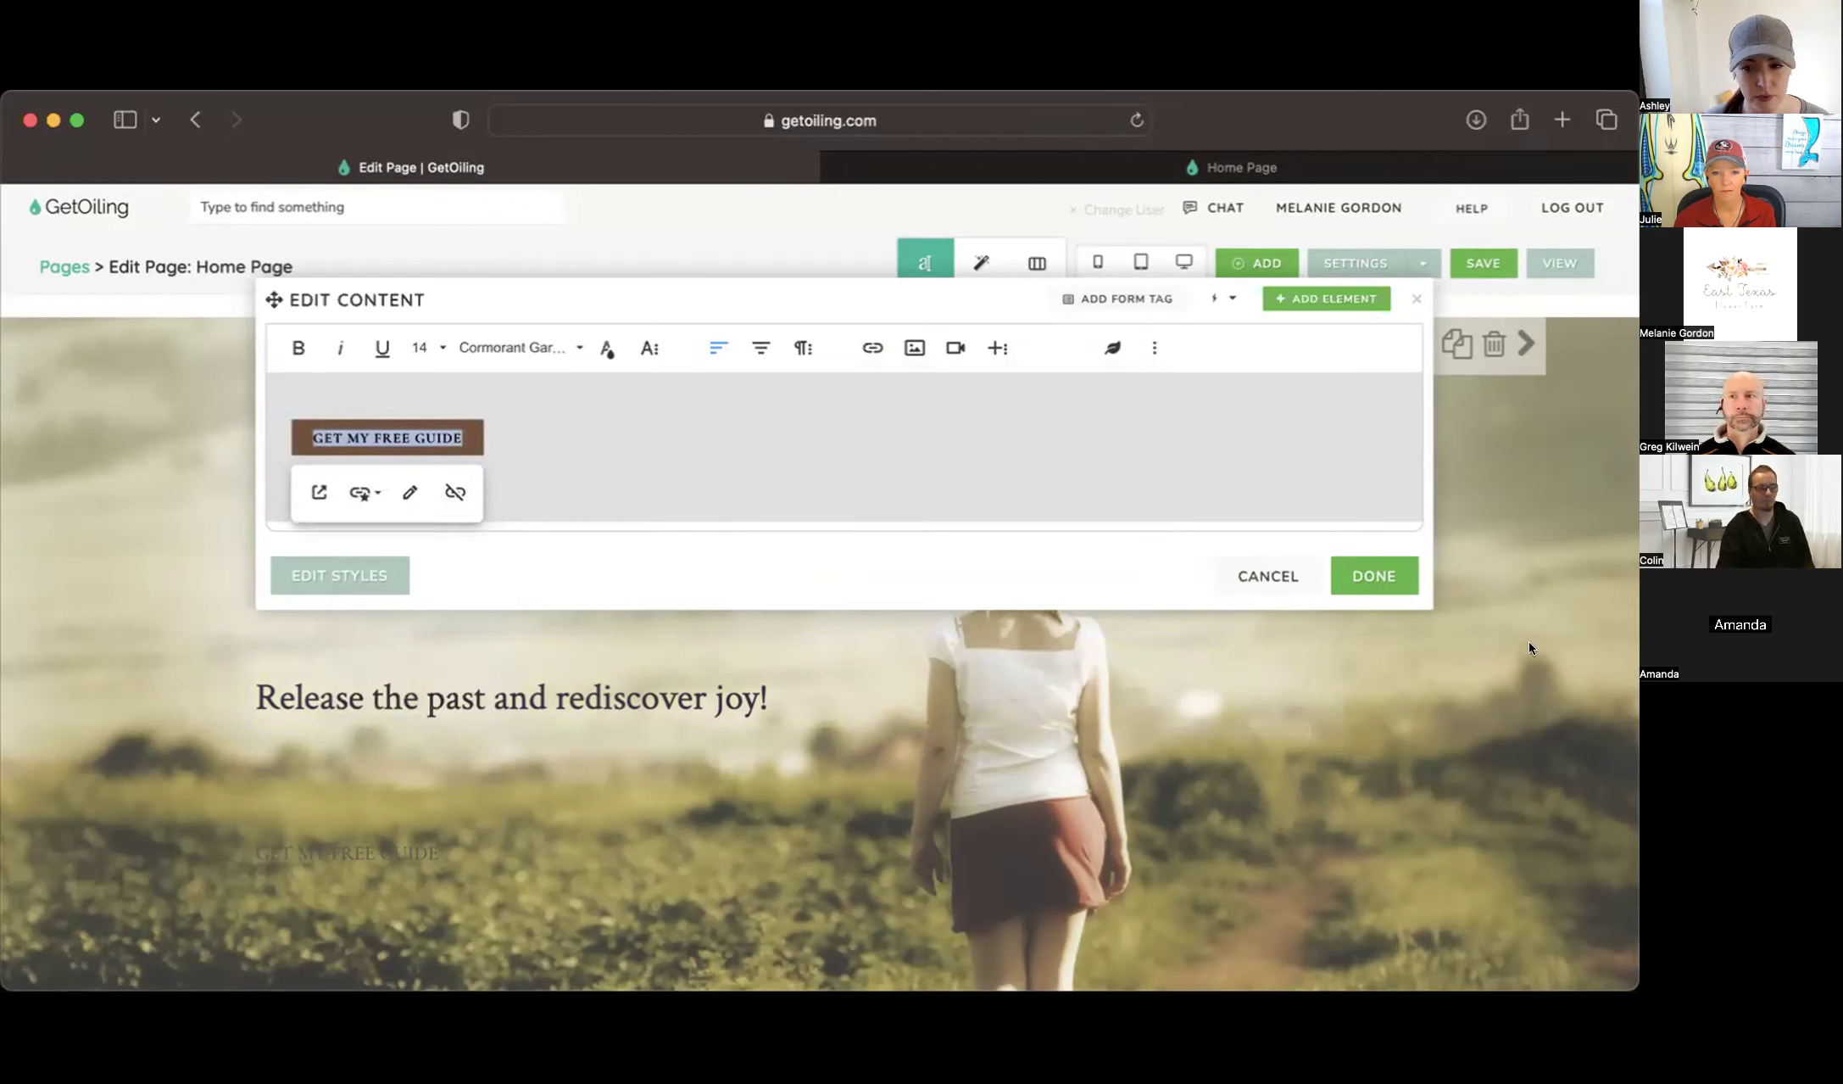
click(1373, 576)
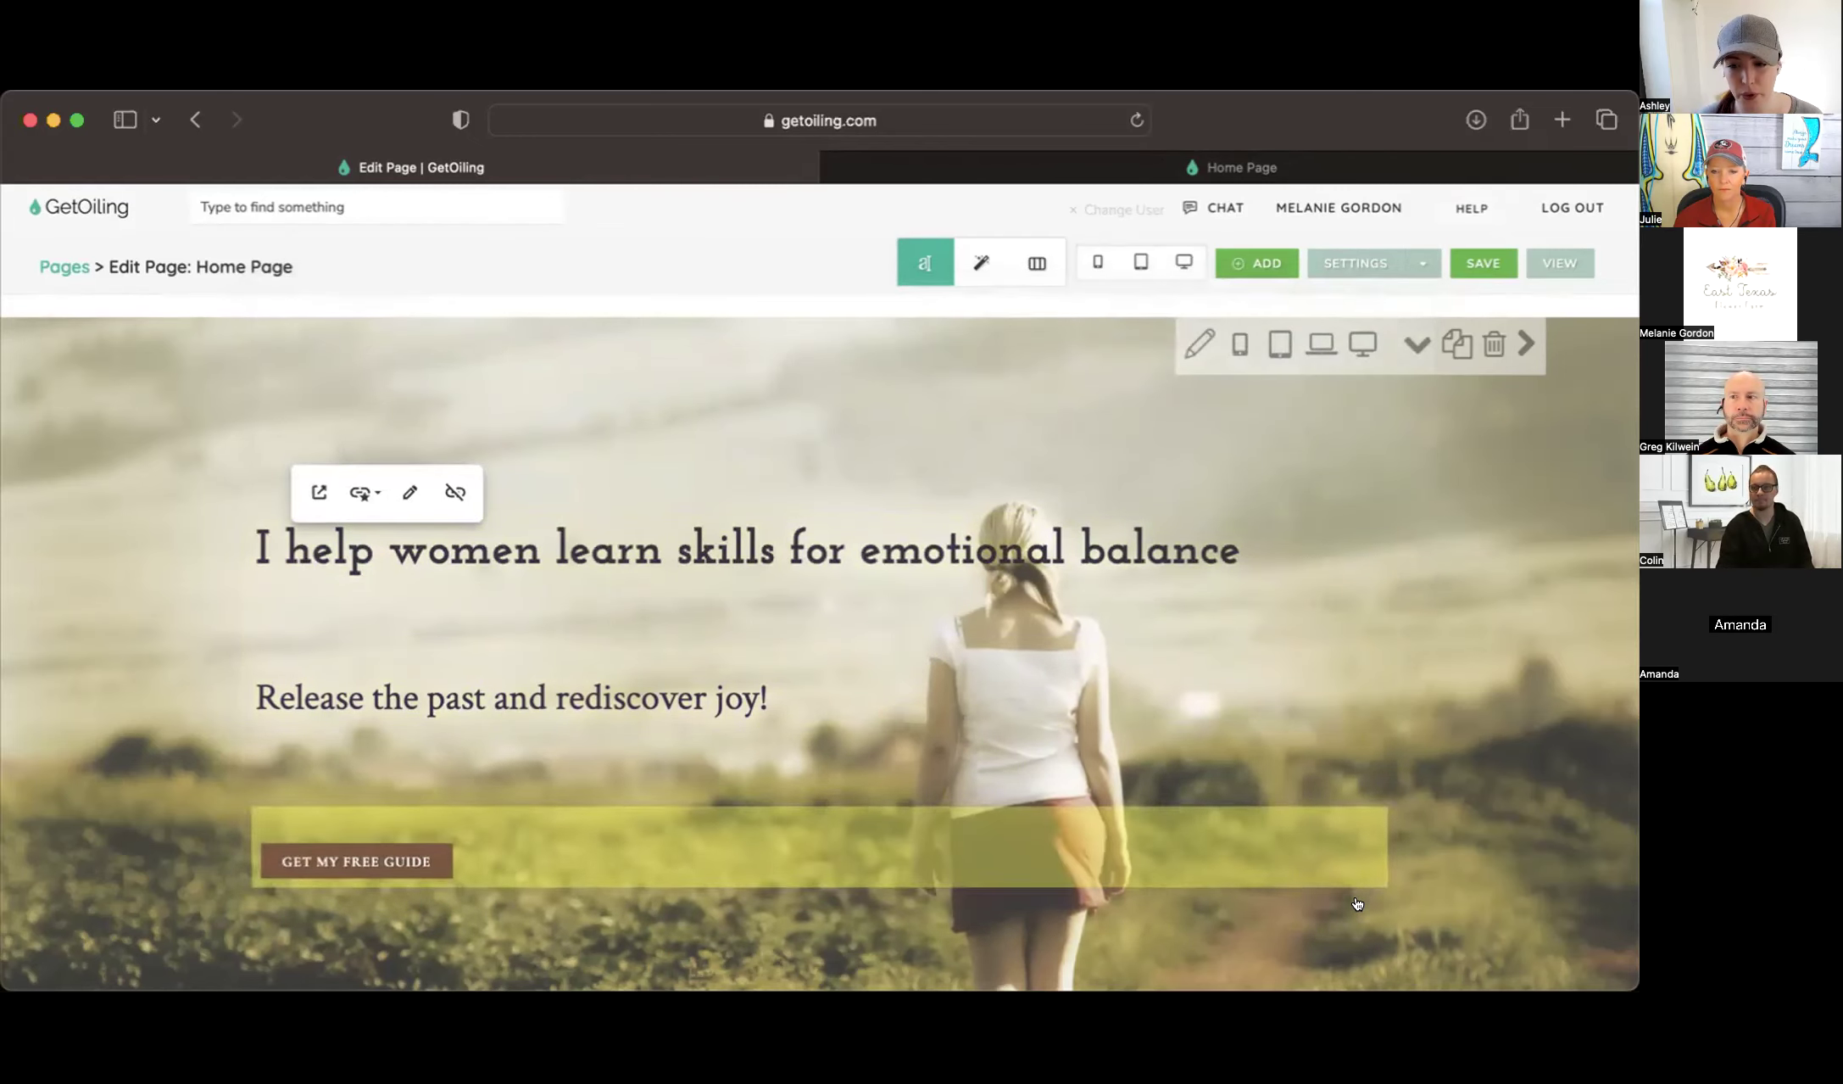
Open the hero text block's content and delete a blank line above and below the subheading, plus the empty space under the guide button
click(1357, 906)
click(512, 523)
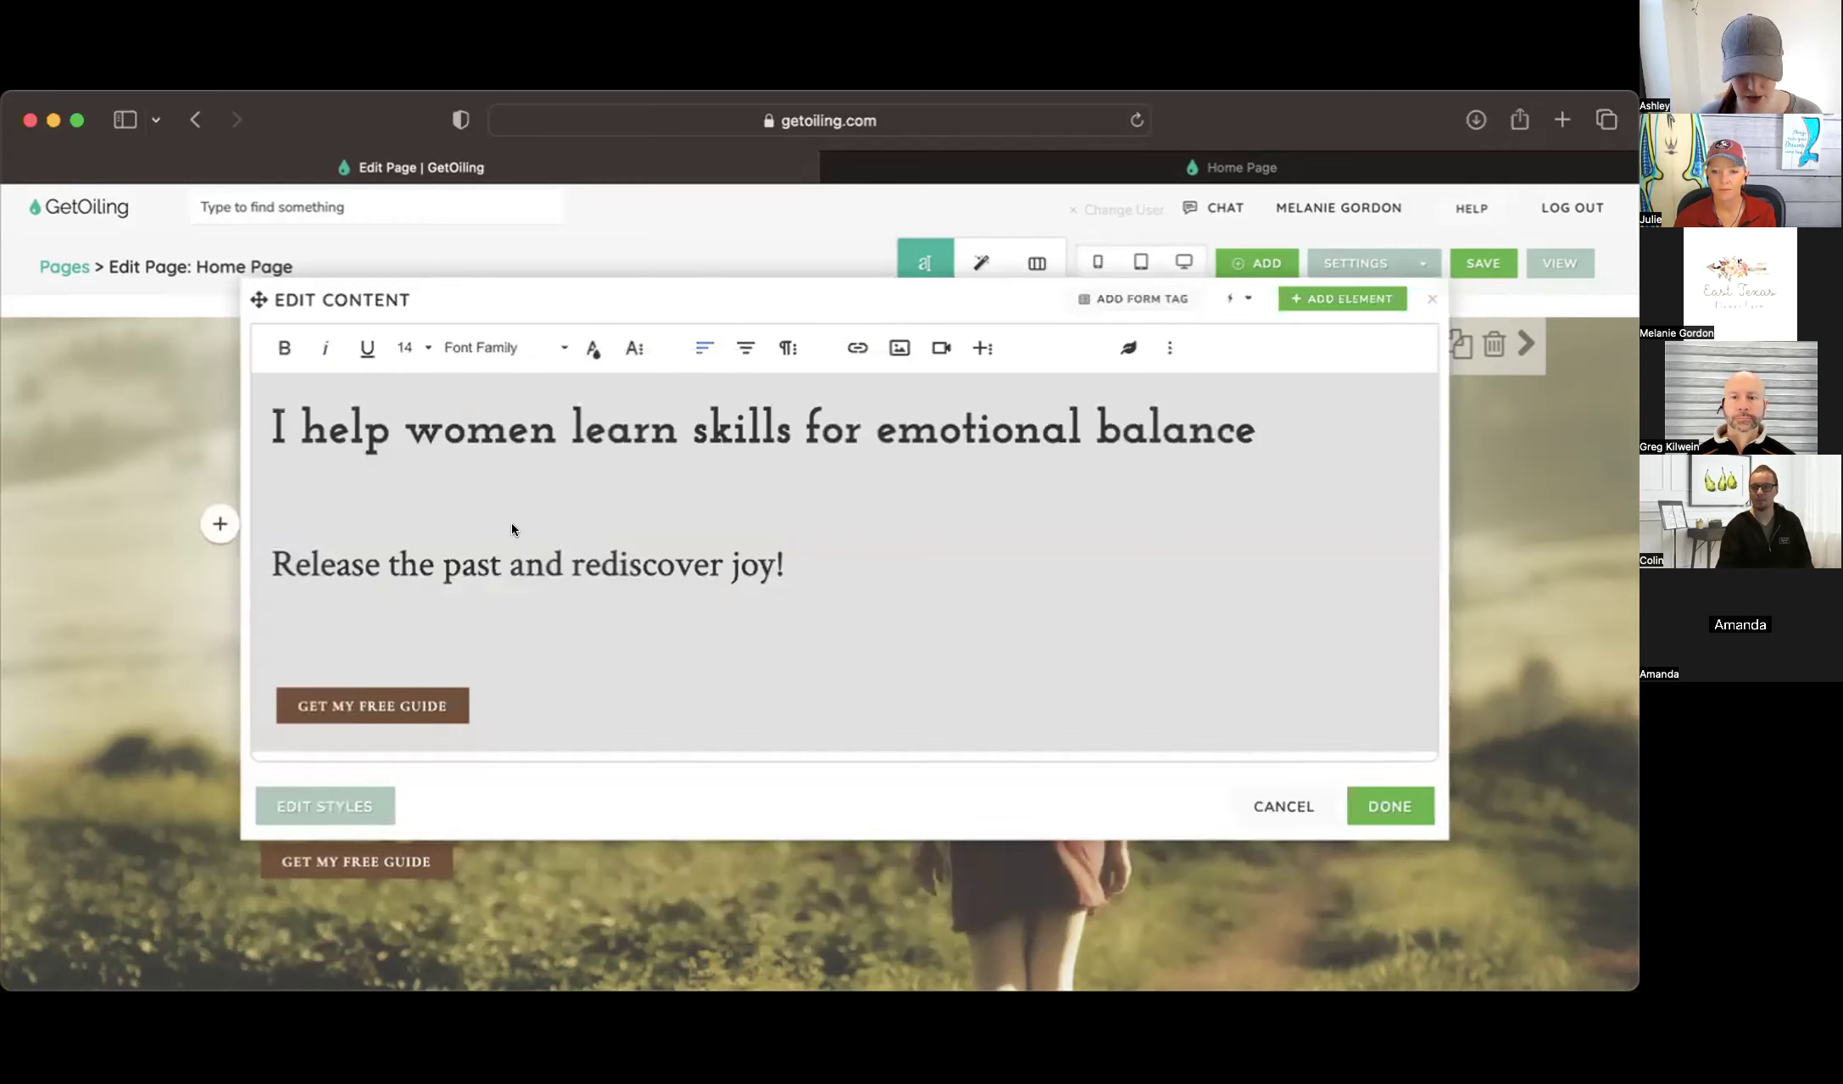
key(BackSpace)
click(403, 610)
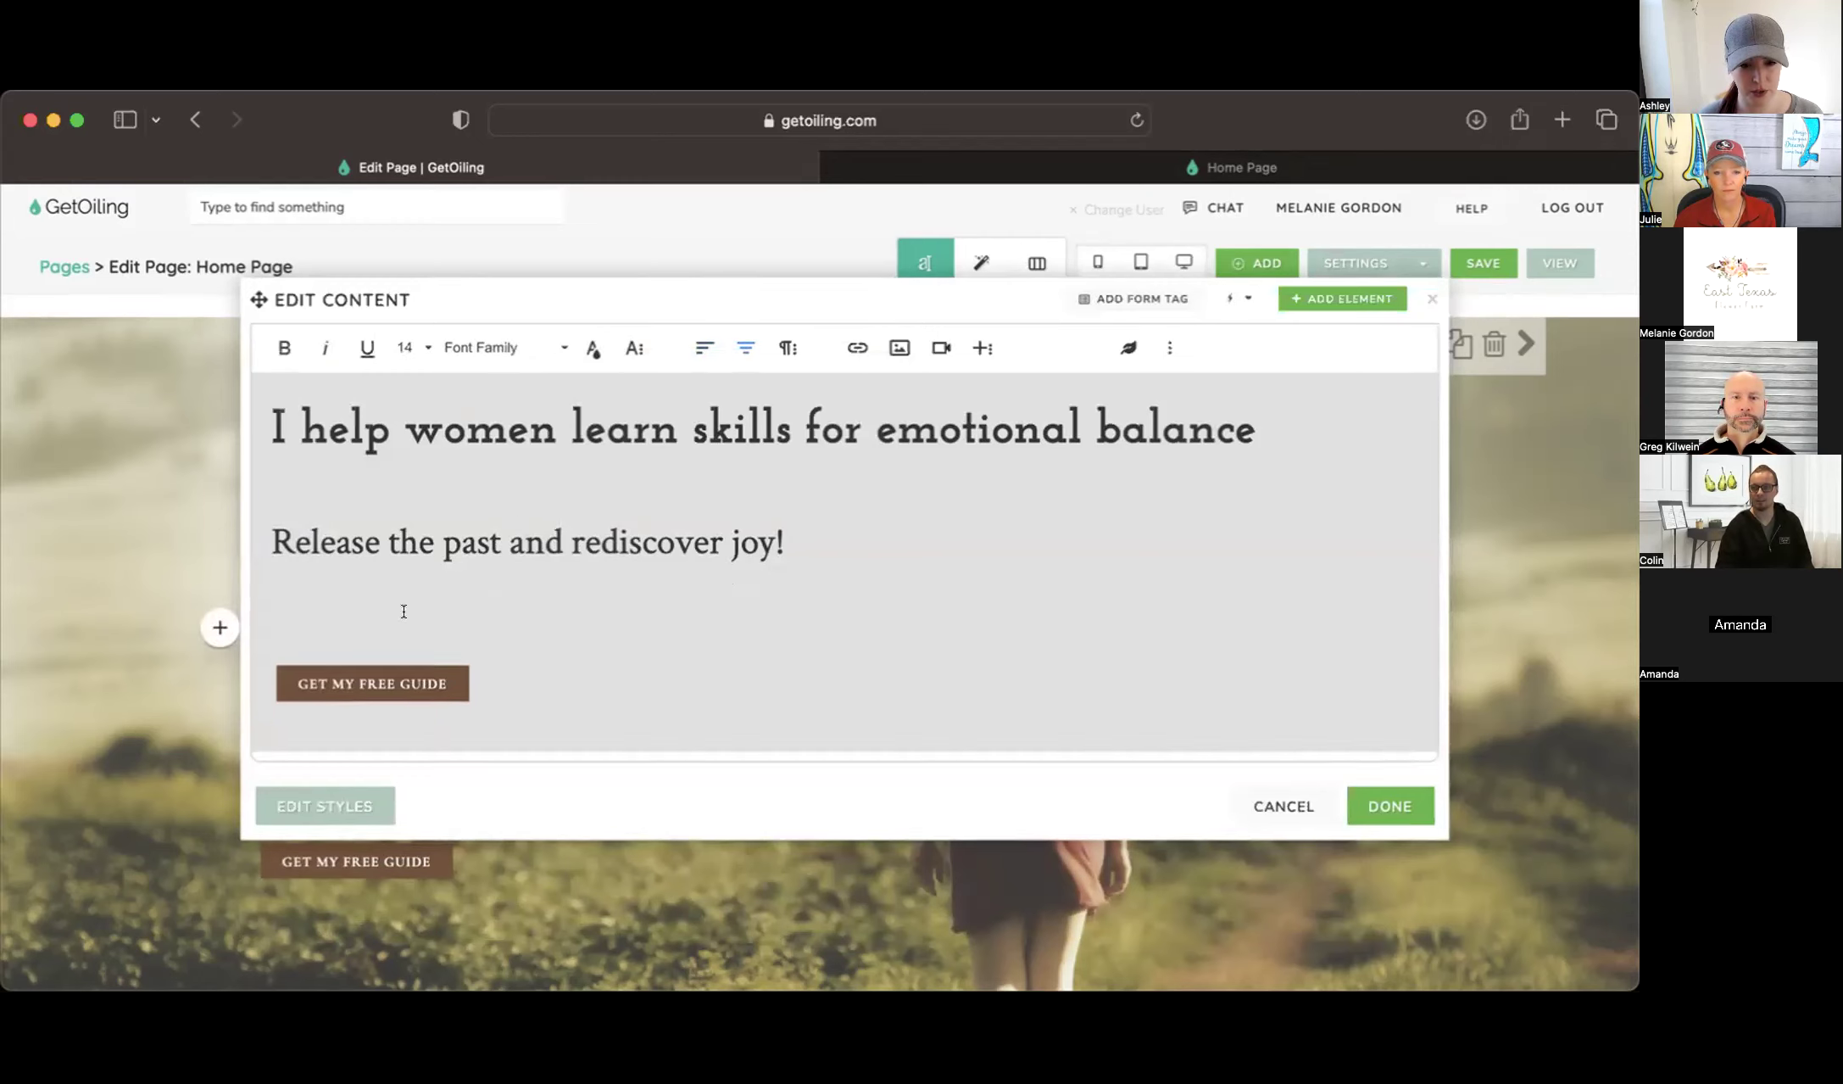
key(BackSpace)
click(337, 697)
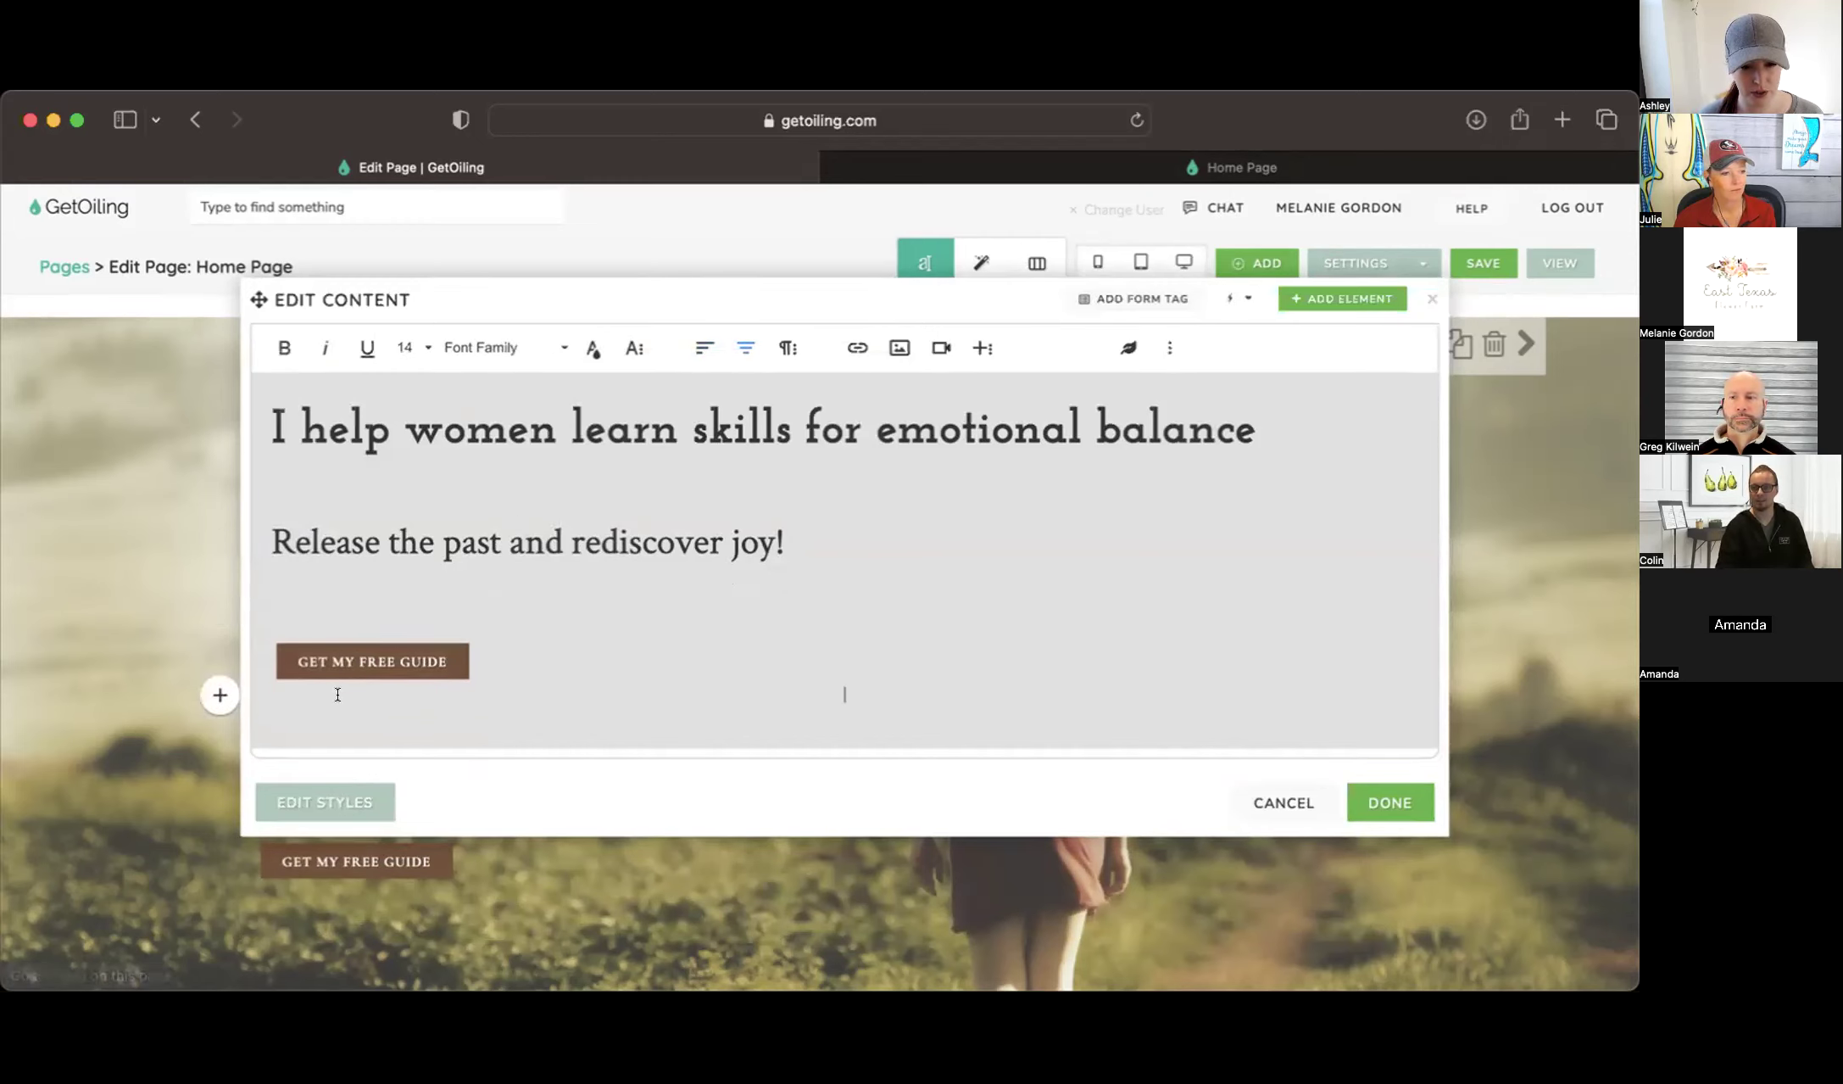
key(Delete)
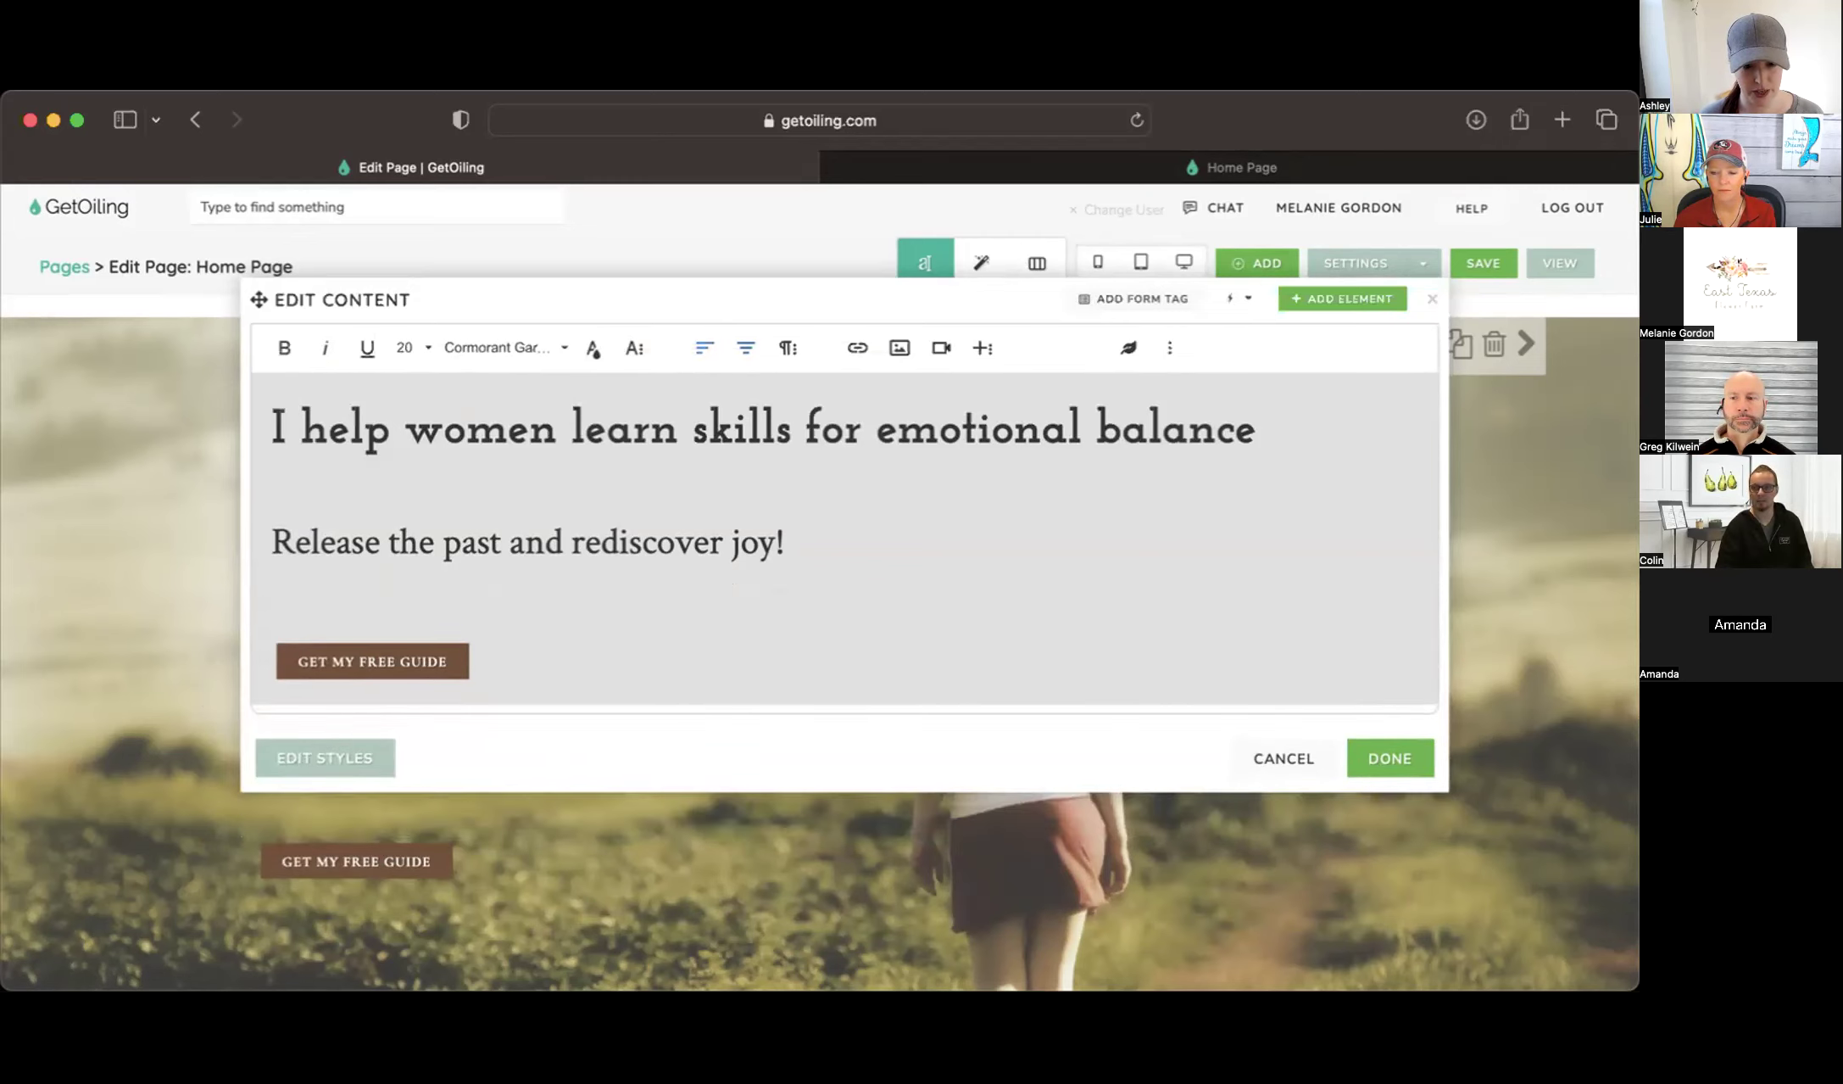
Tighten the hero text further by deleting another blank line above the subheading and one above the guide button, and accept the content
click(291, 504)
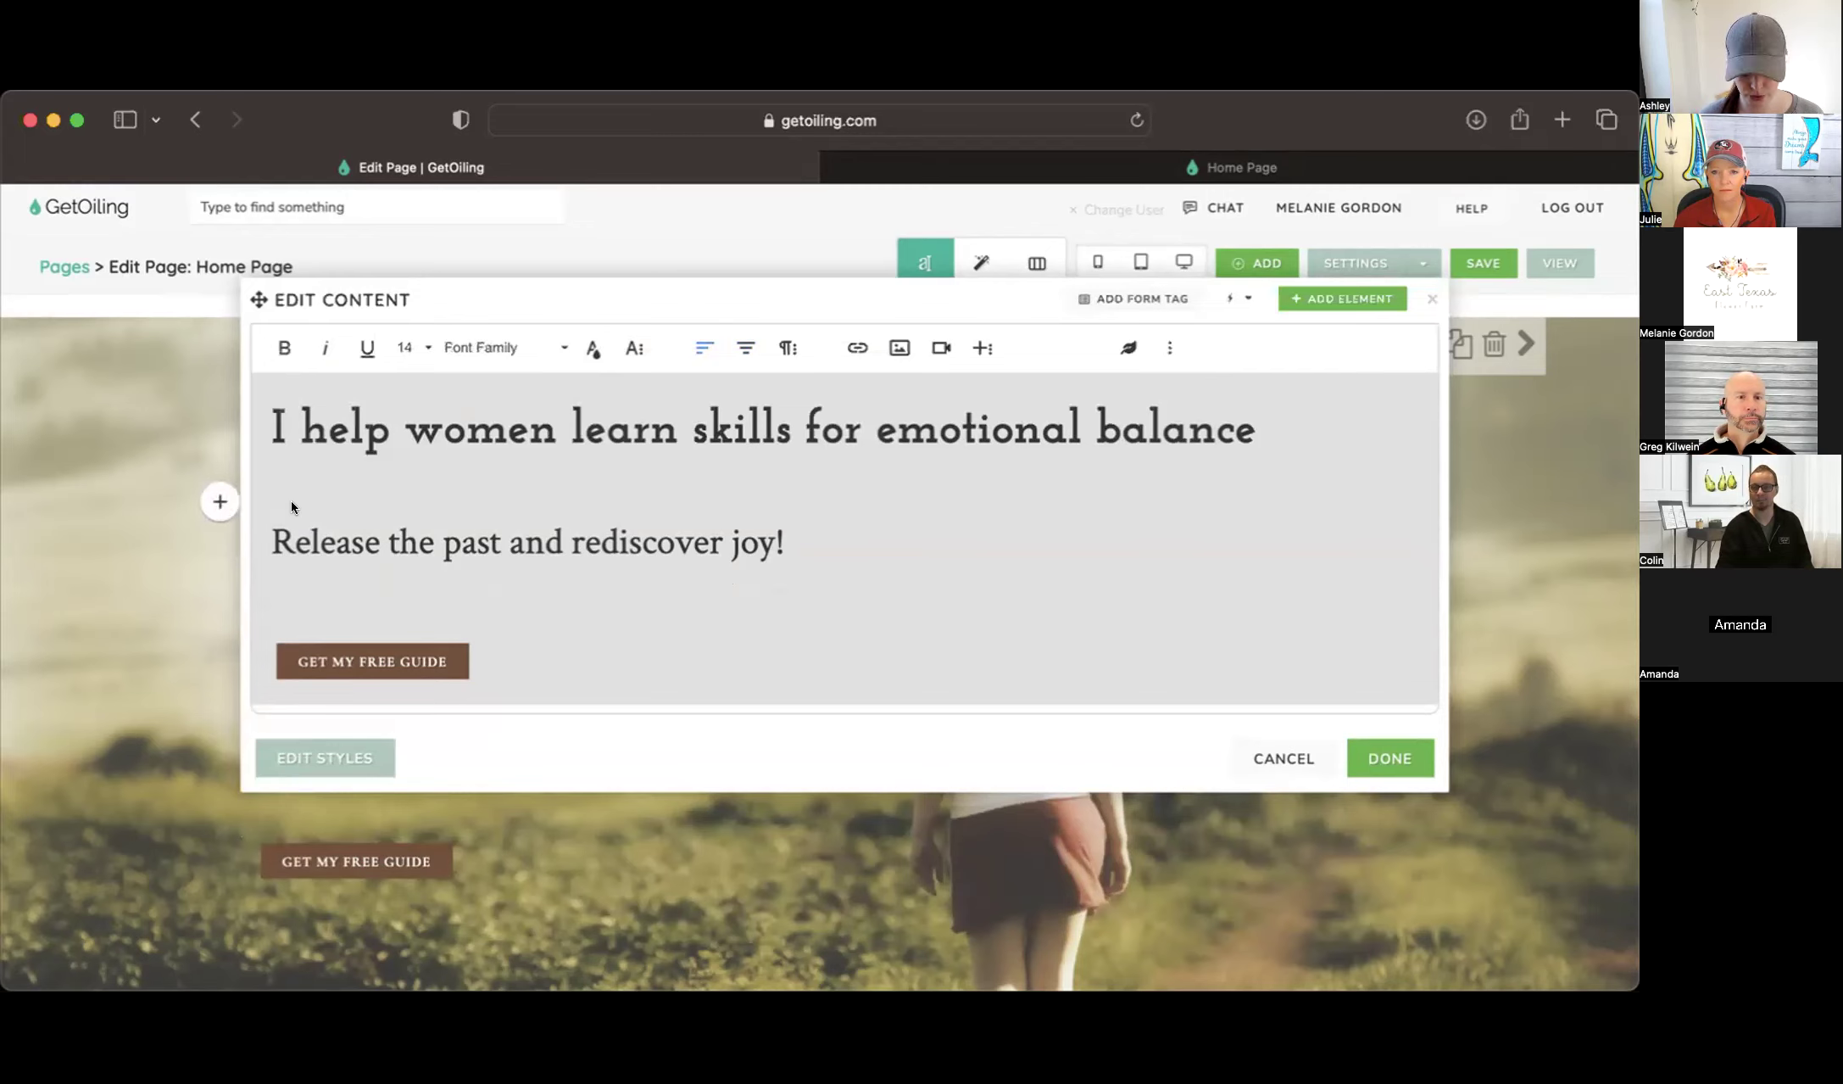
key(BackSpace)
click(307, 568)
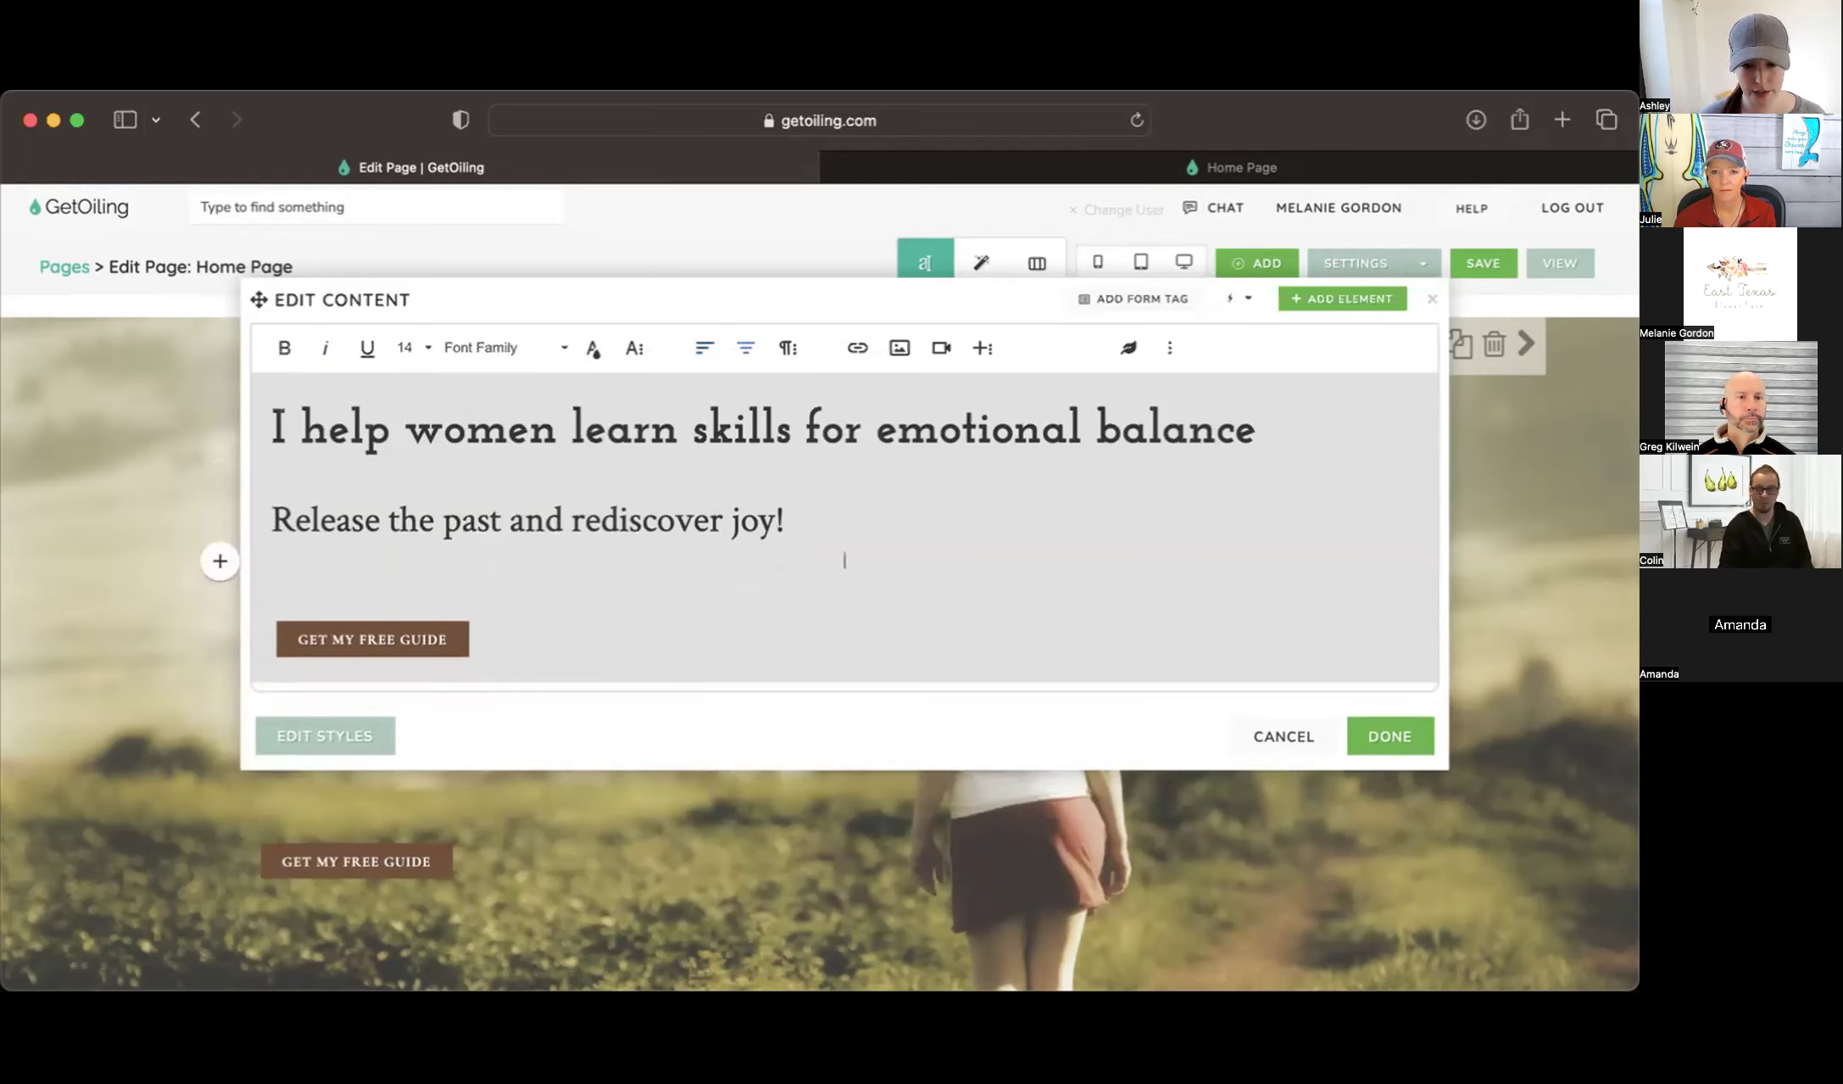
click(330, 586)
key(BackSpace)
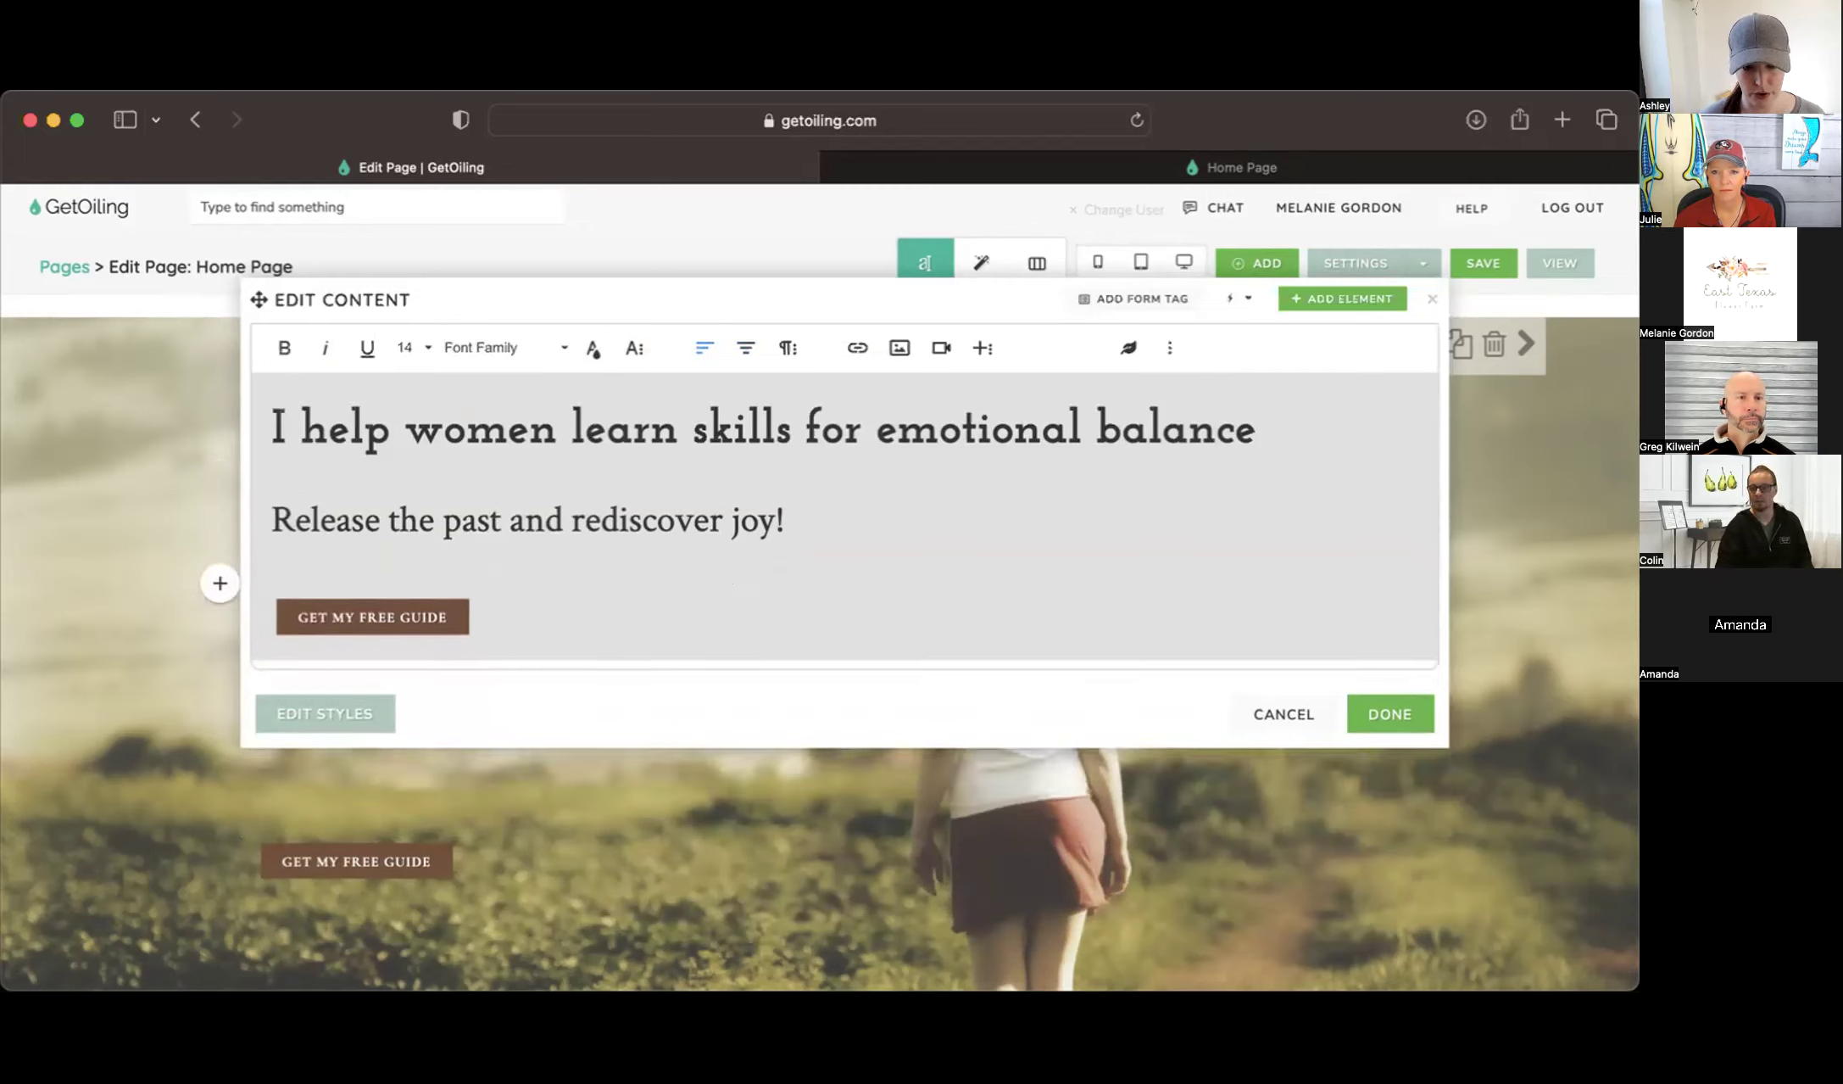
click(1383, 716)
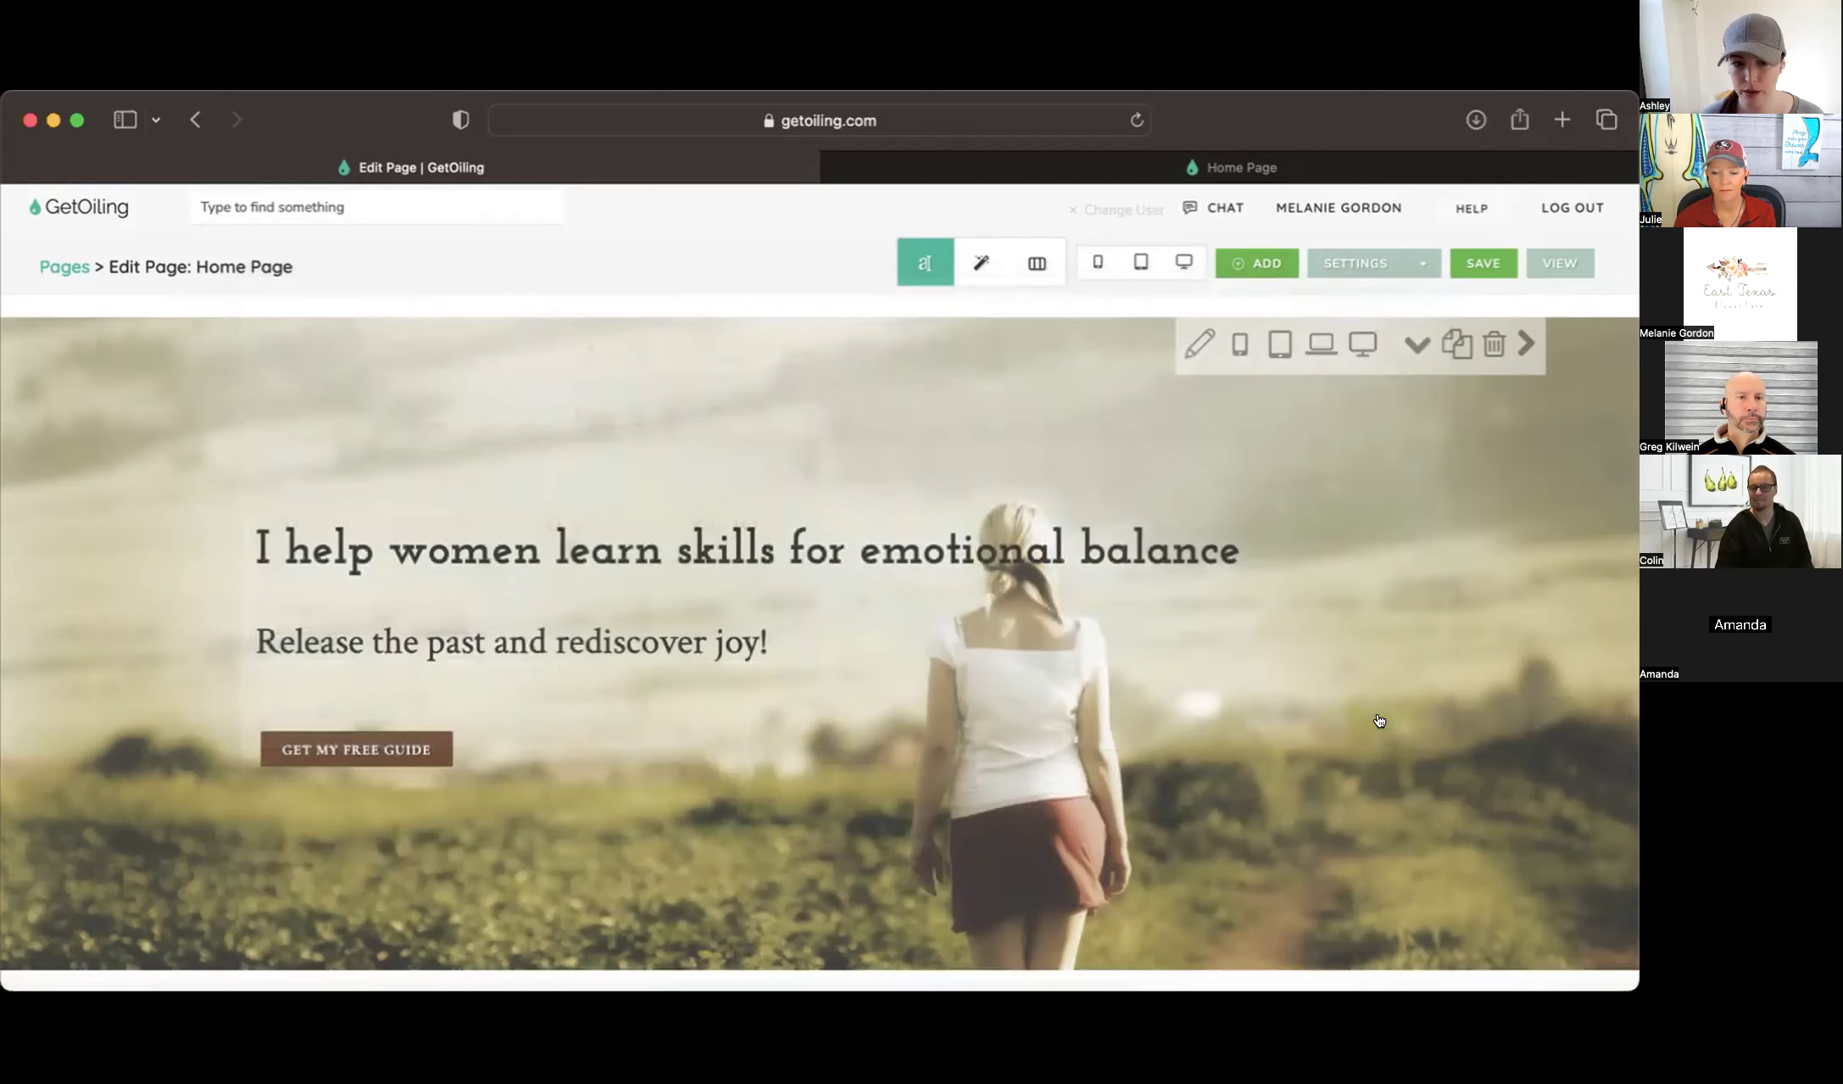
Give the hero text block a partly transparent background with a slight background blur in its element styles
click(1201, 341)
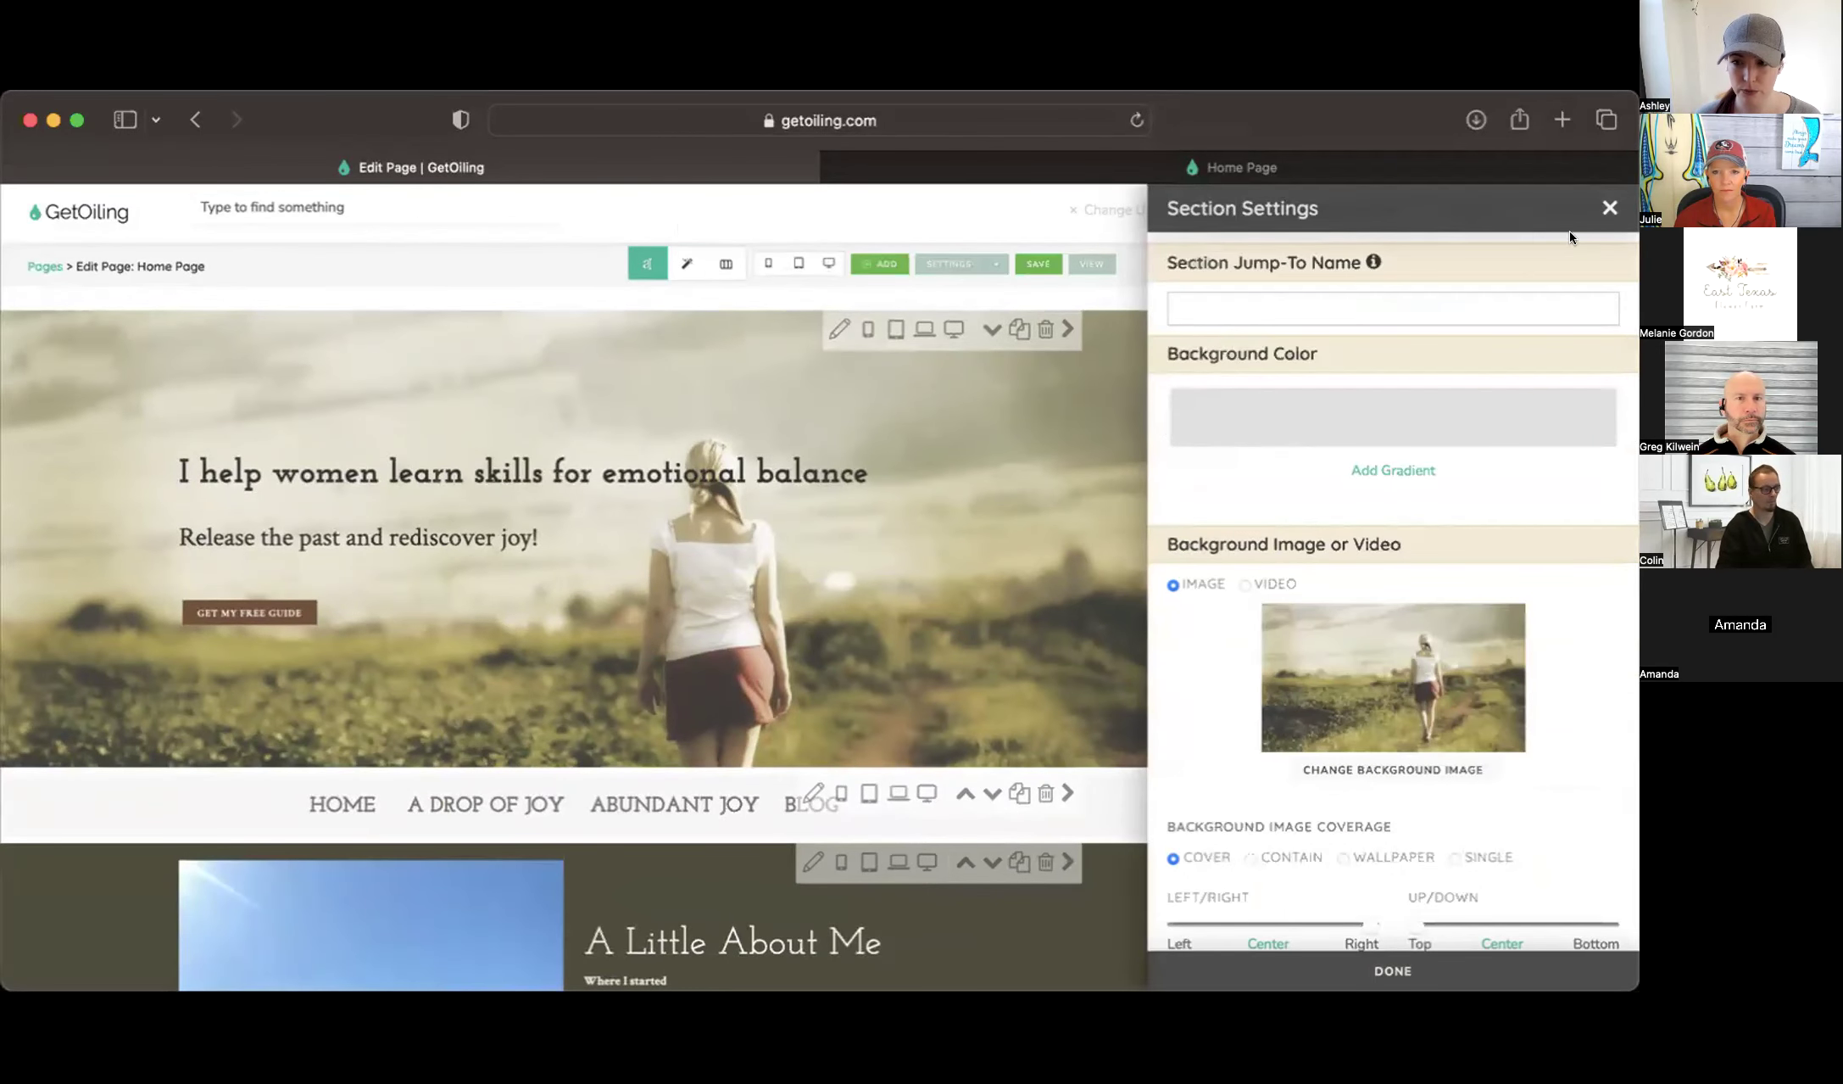
click(1607, 209)
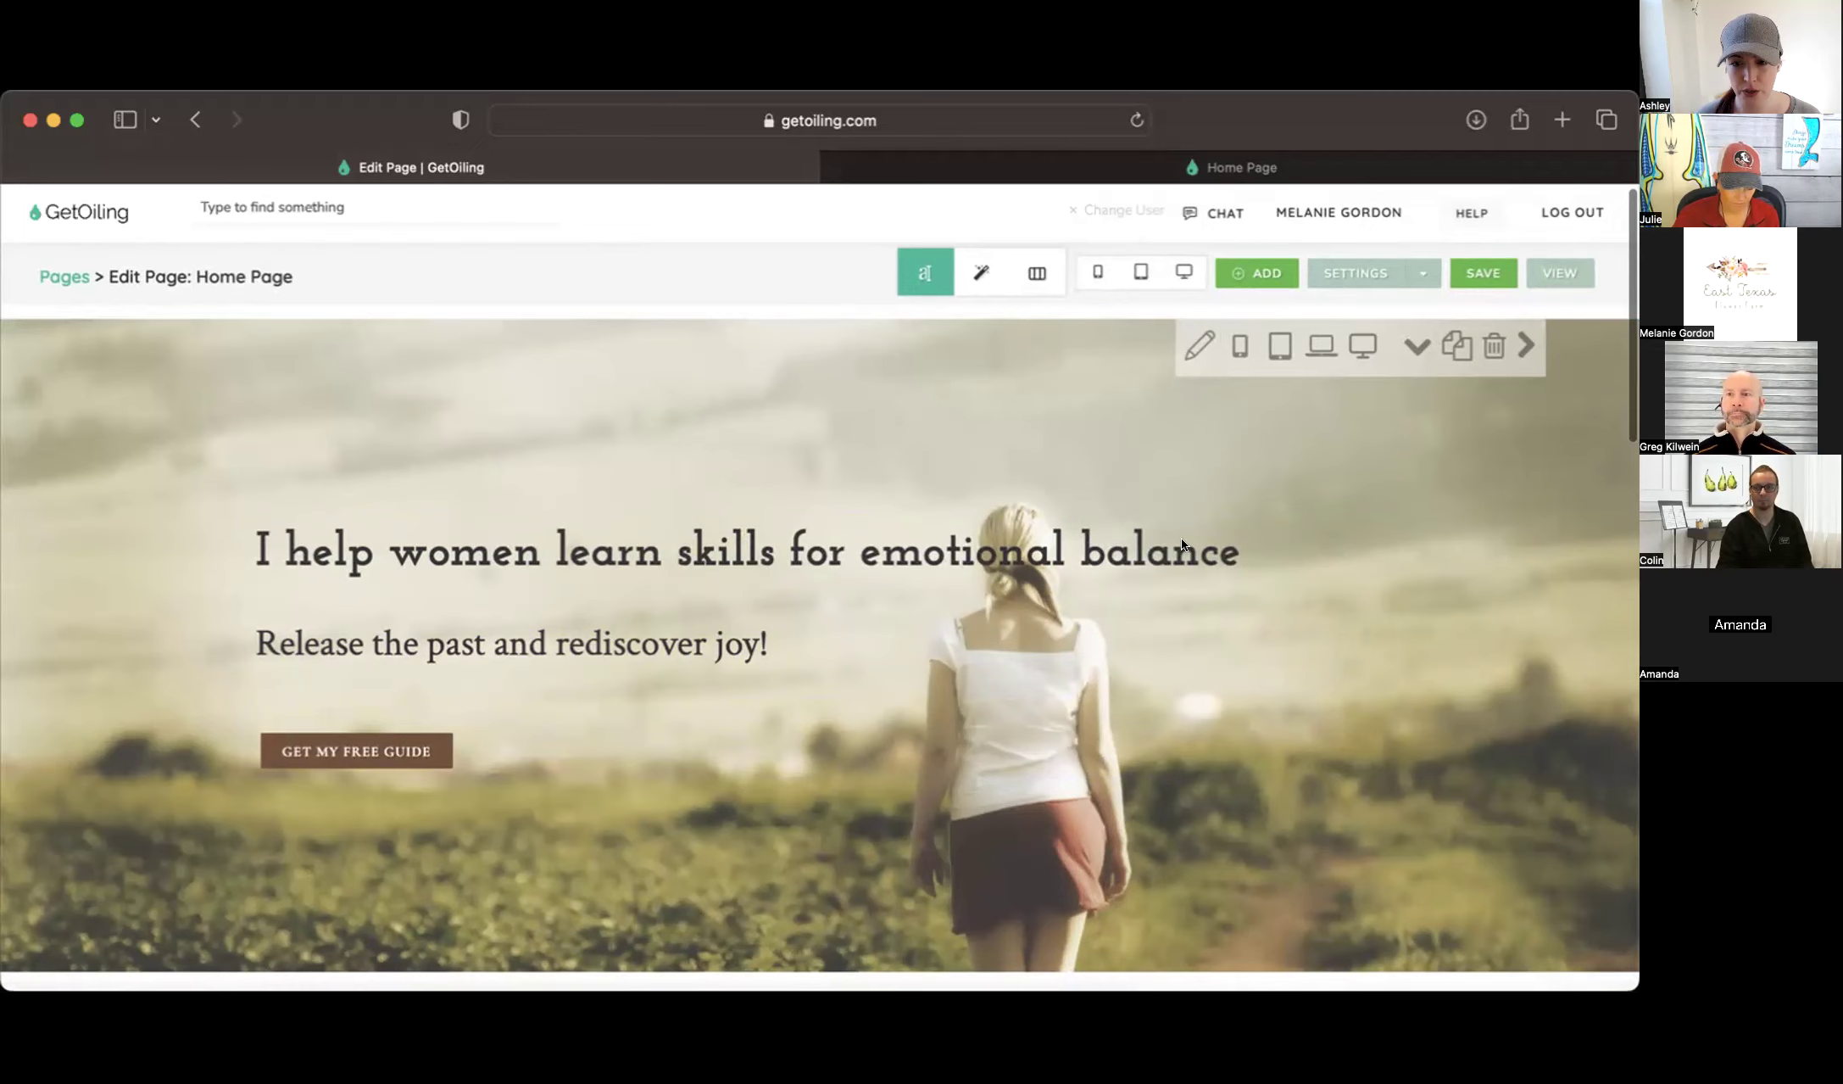
click(981, 272)
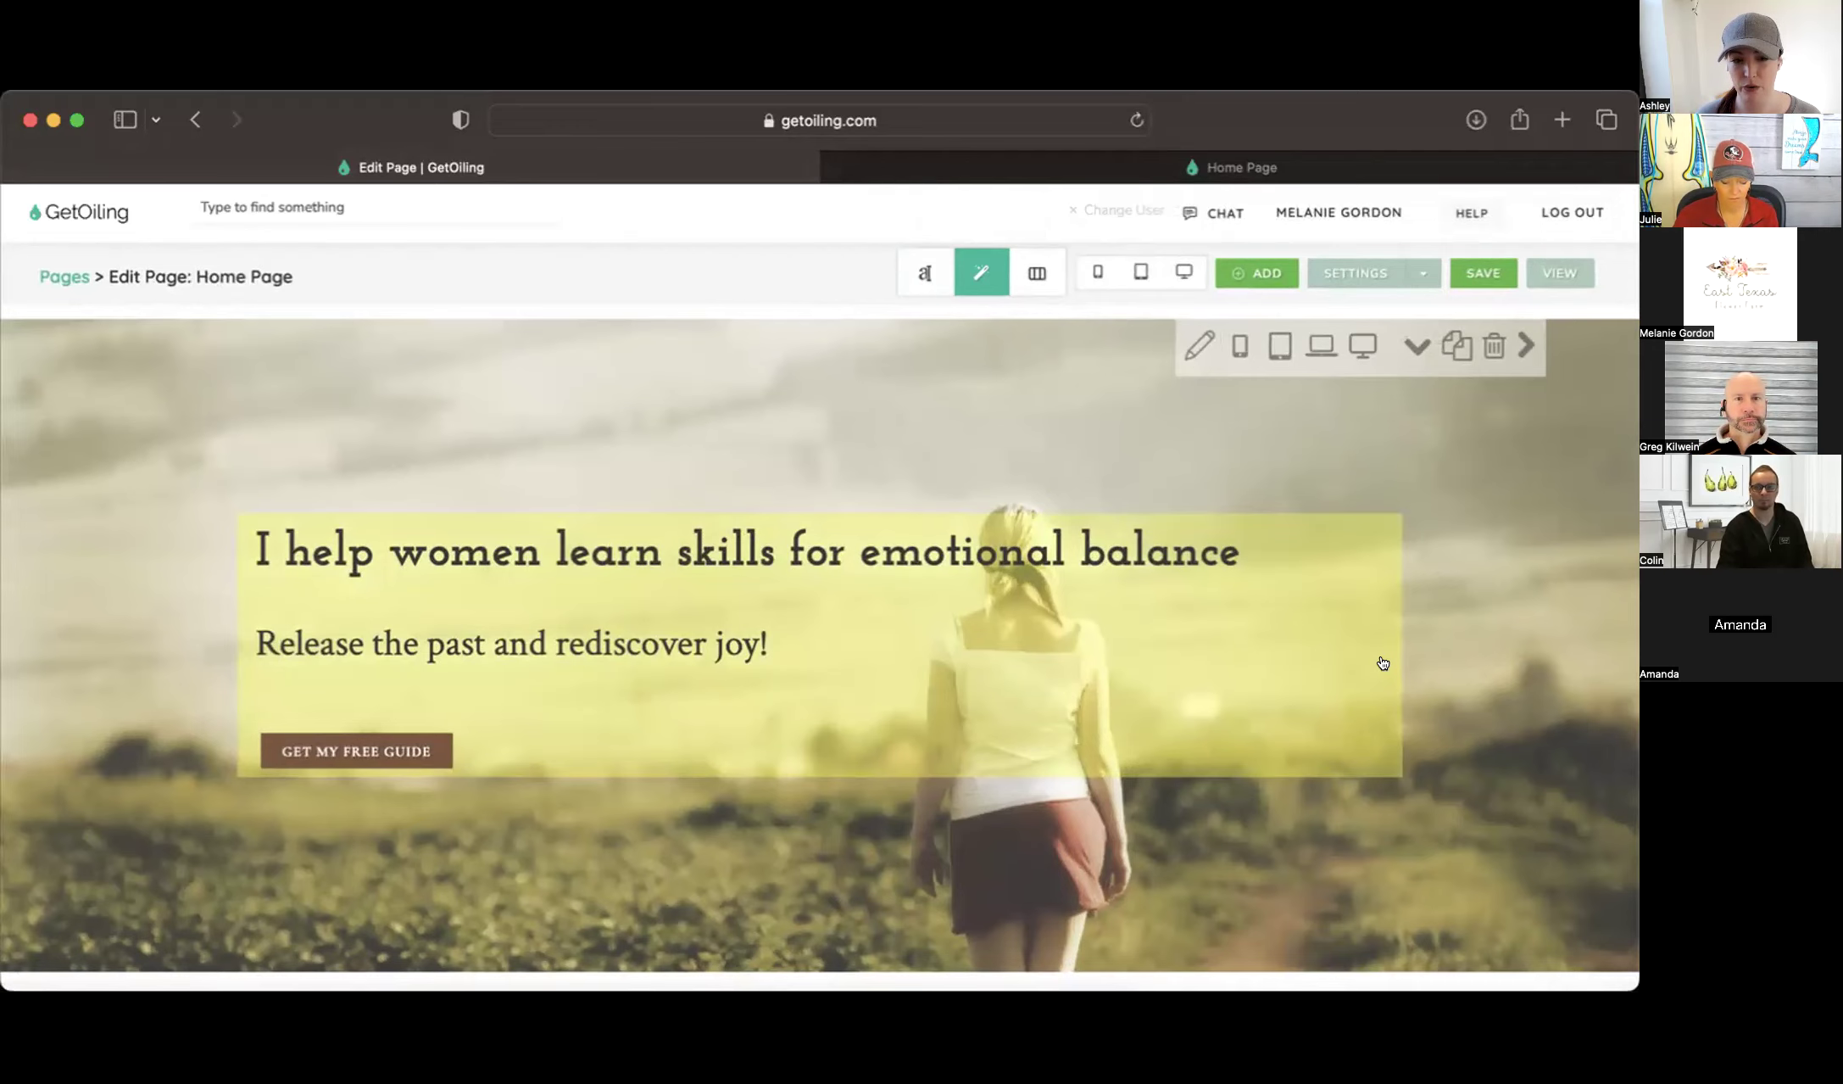
click(1383, 663)
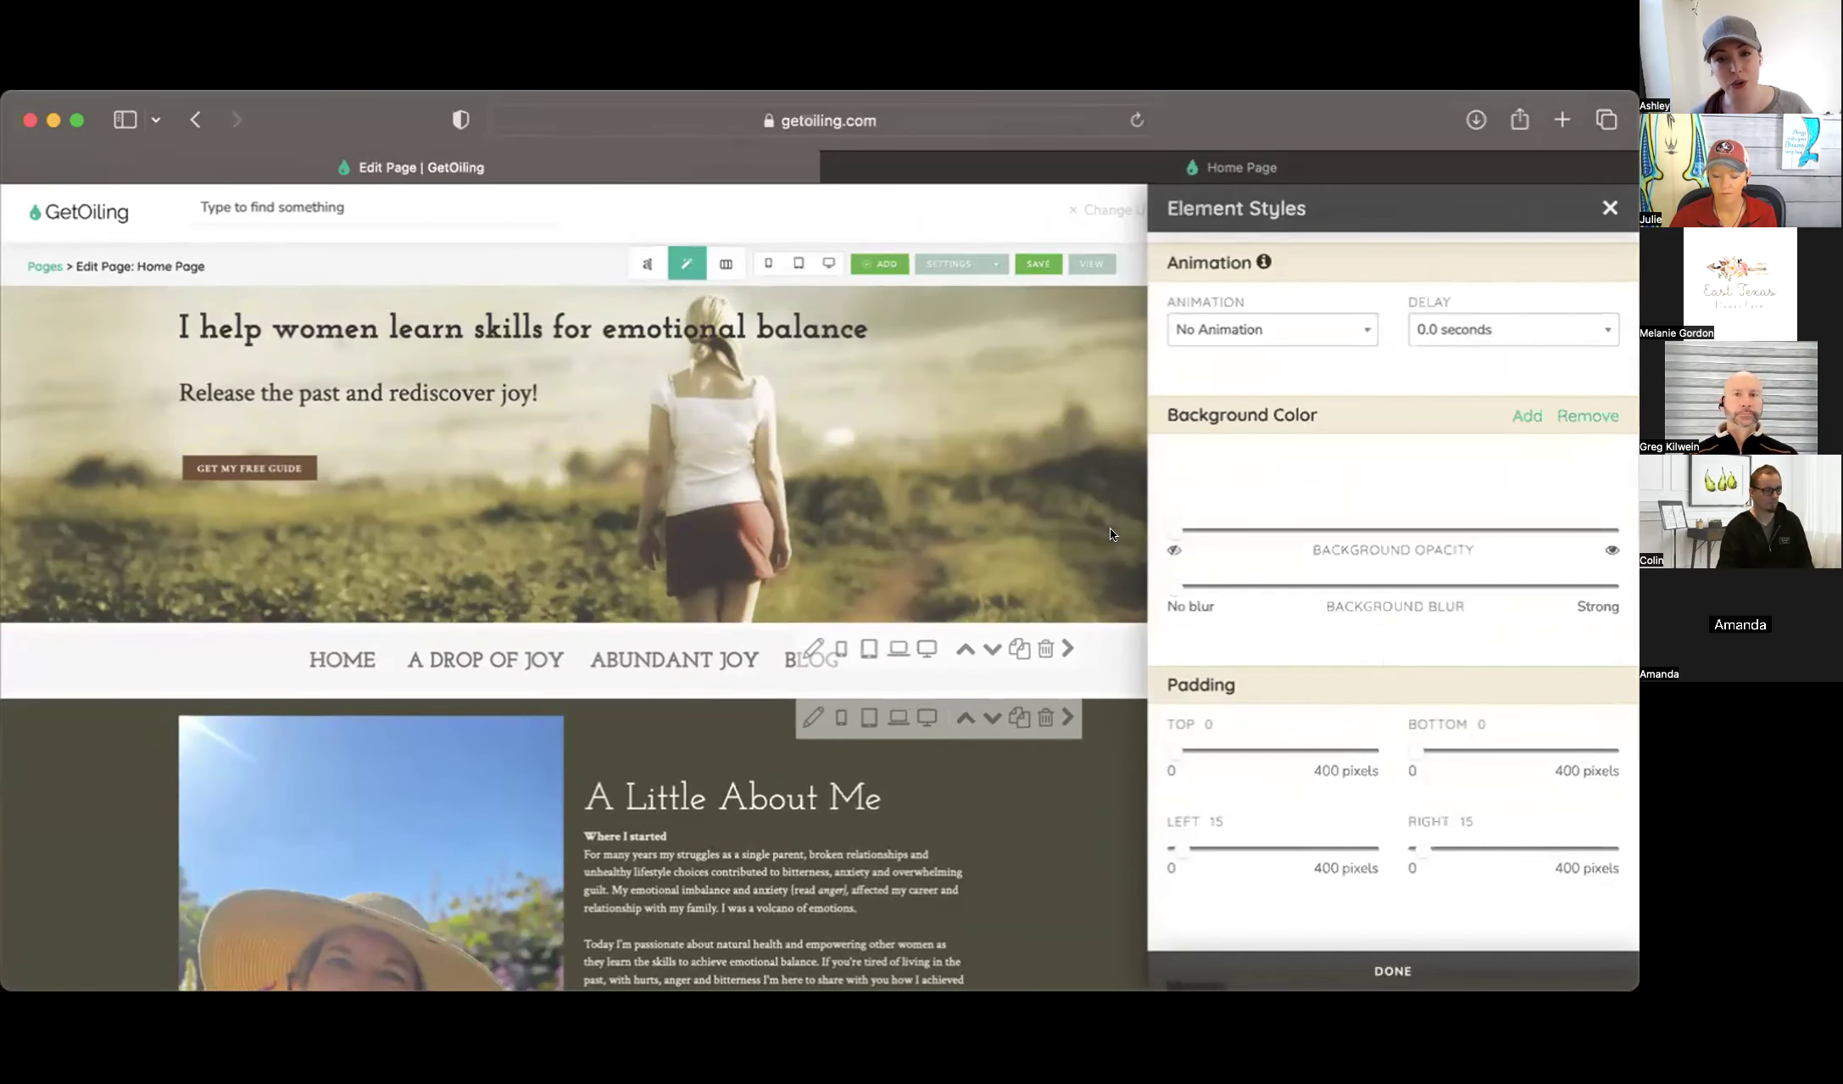
click(1197, 170)
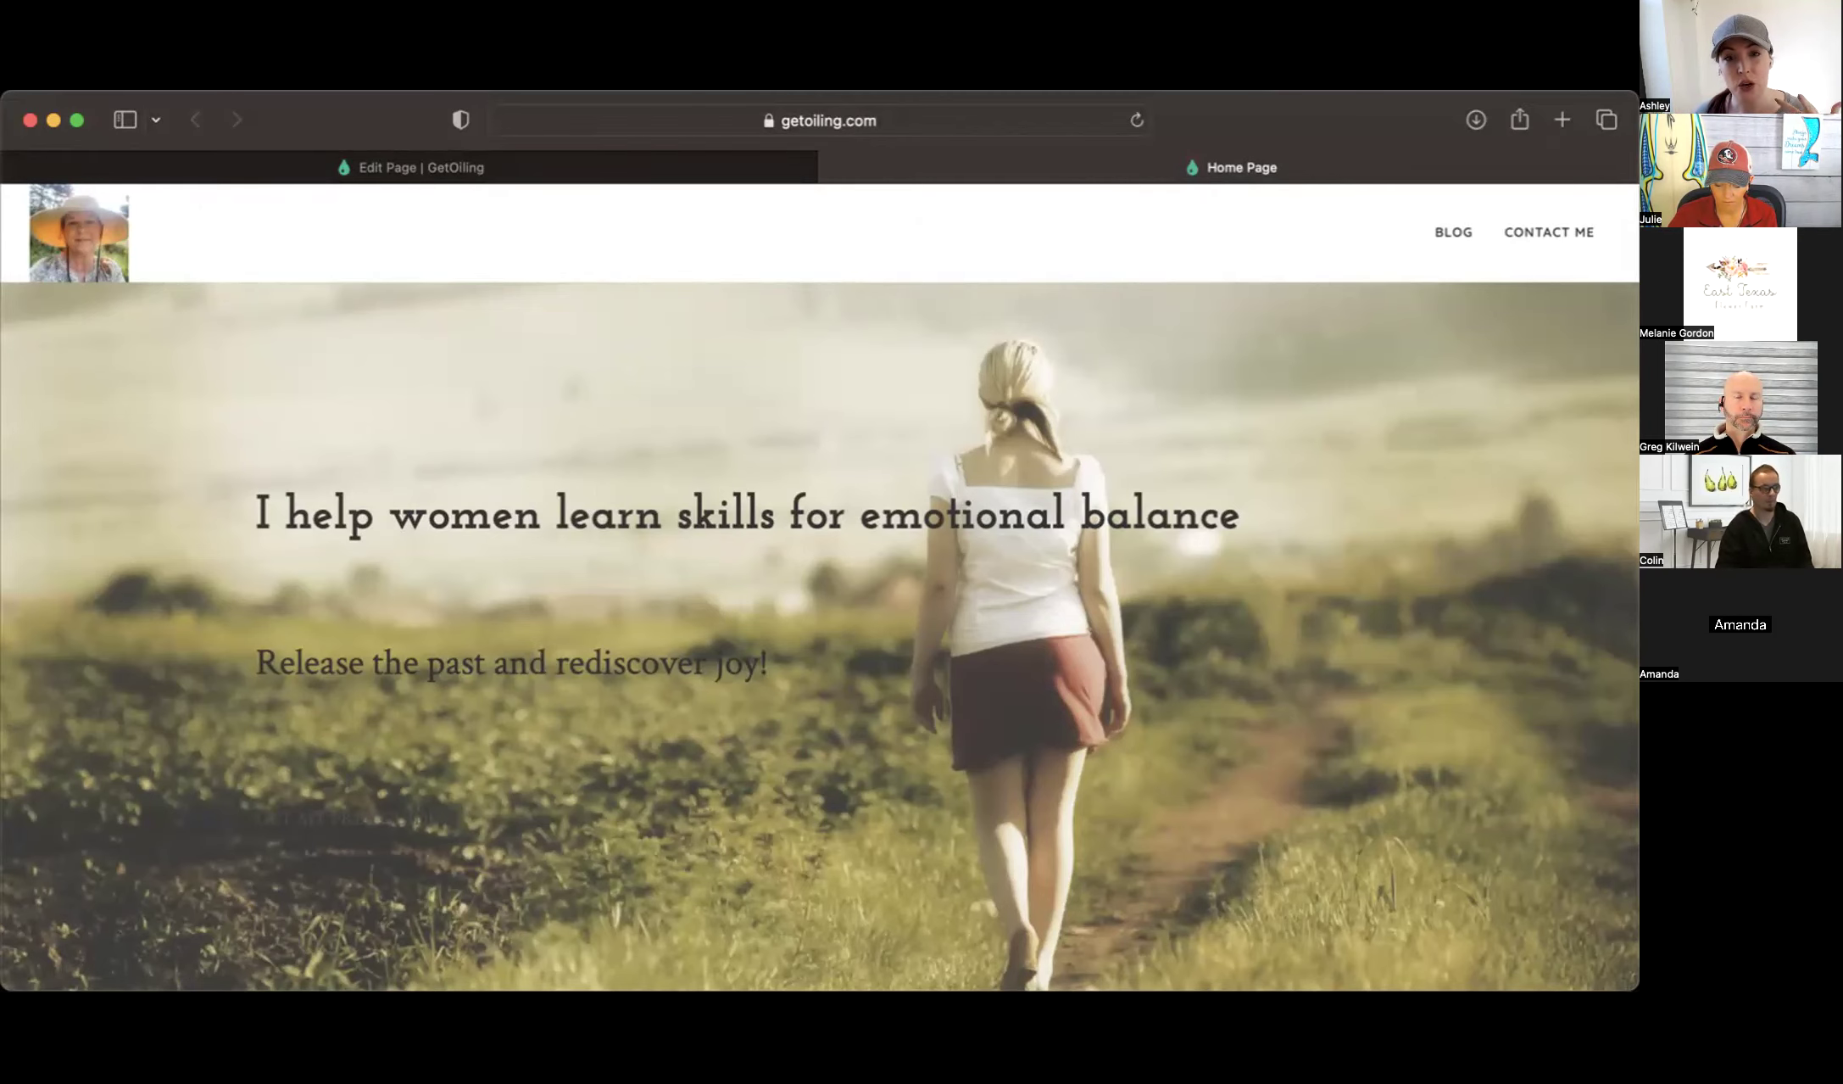
click(561, 155)
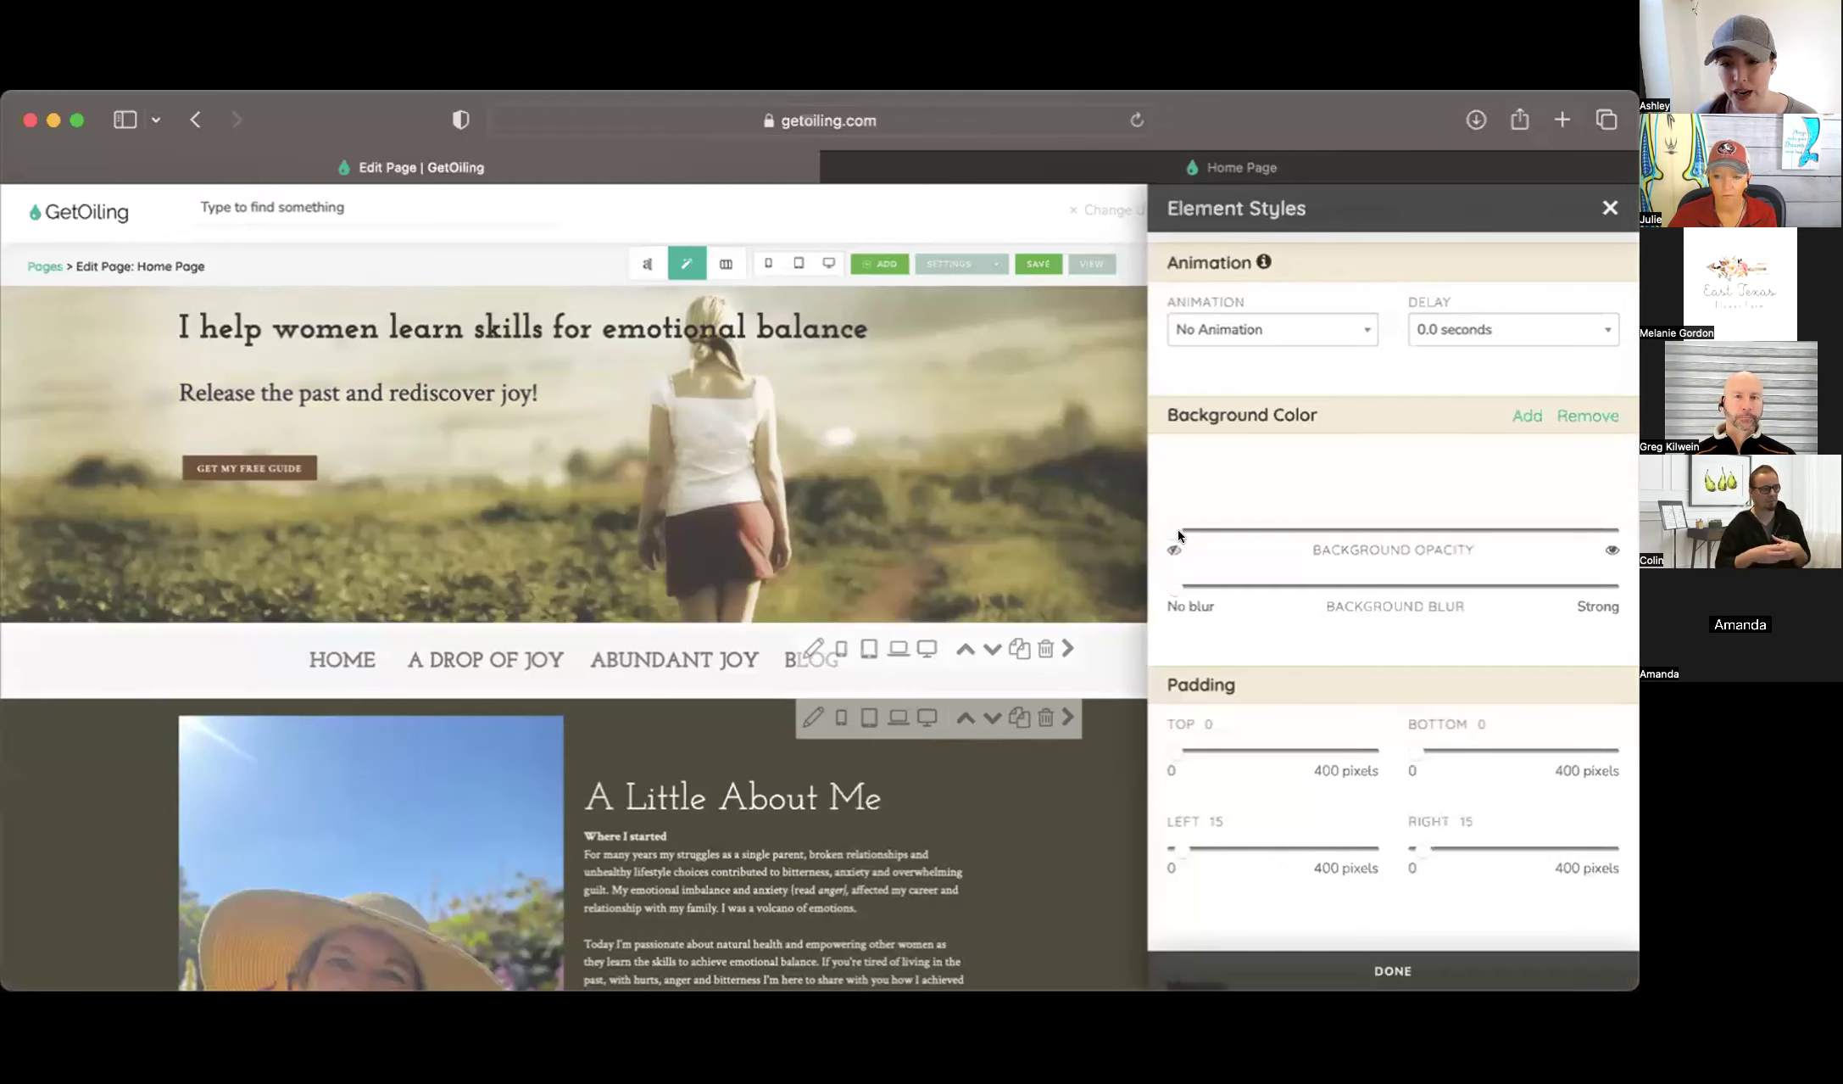
click(1214, 530)
drag(1214, 528, 1301, 529)
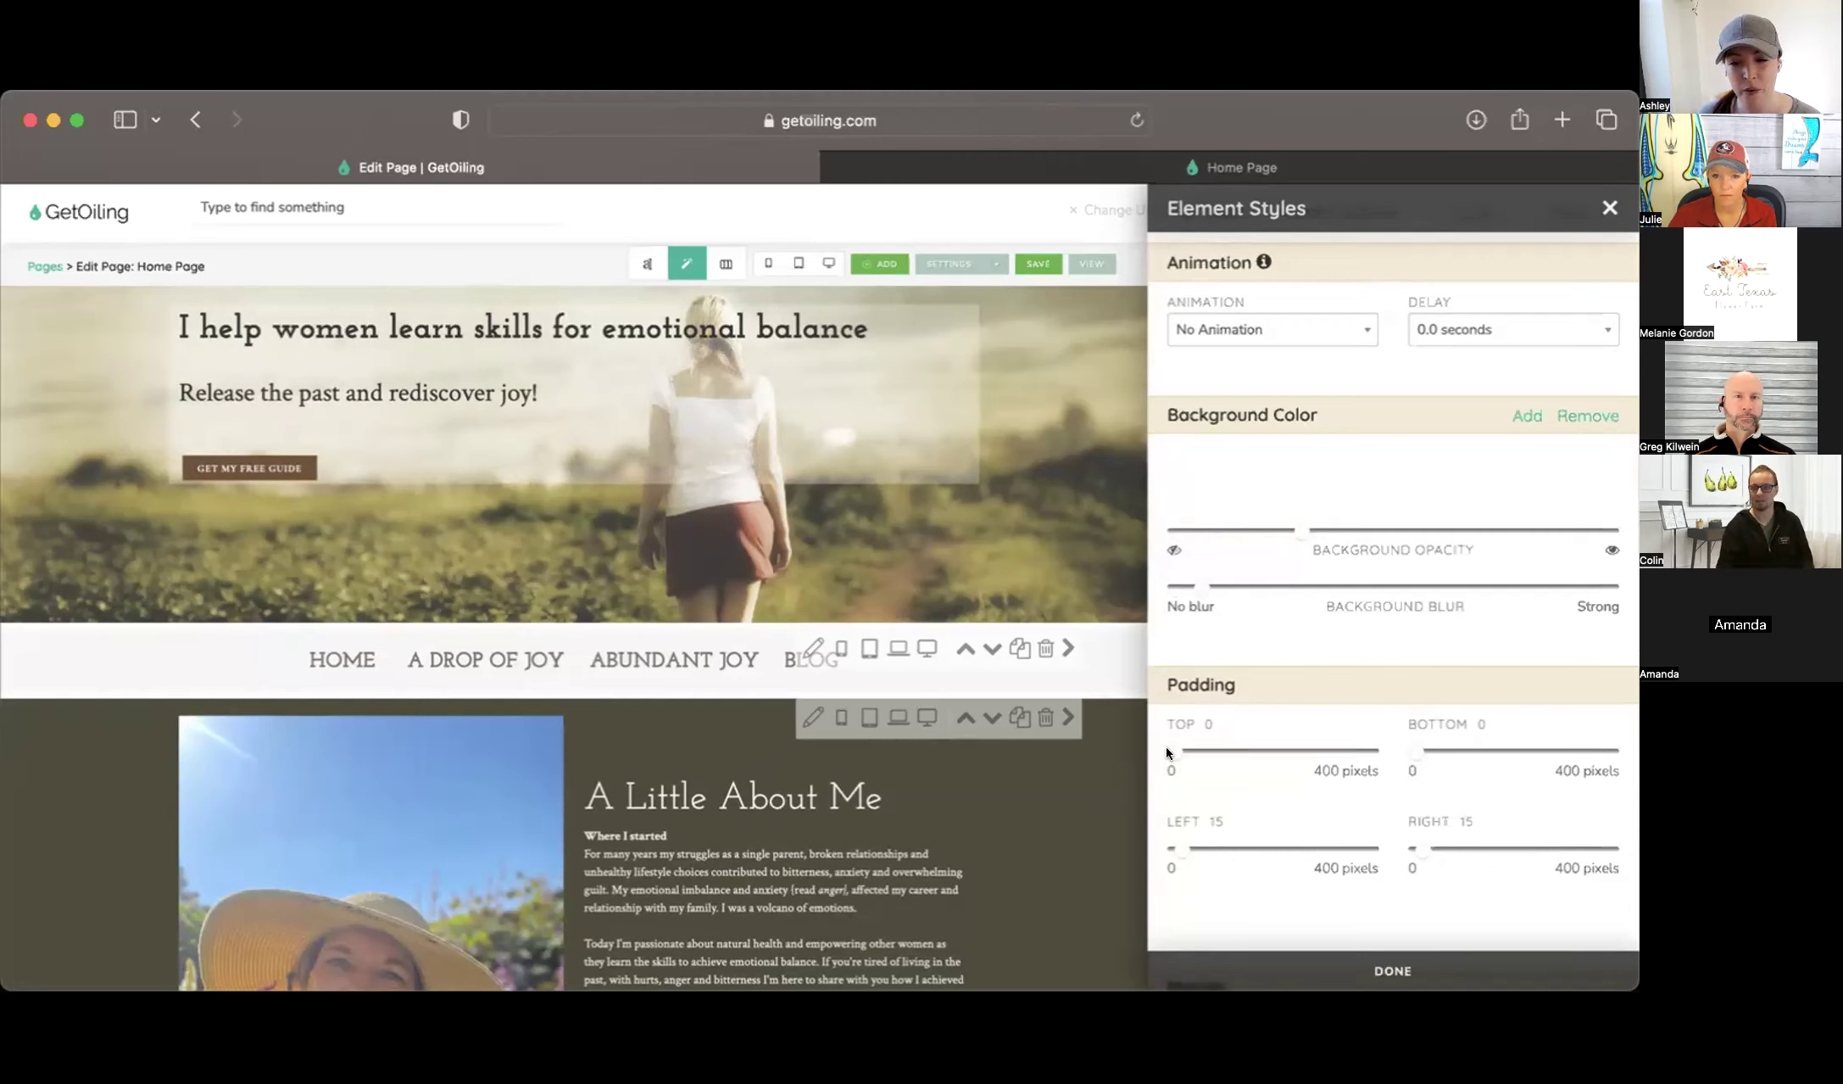
Set the hero text block's padding to 27 at the top, 32 on the left and 35 at the bottom
drag(1167, 746, 1185, 747)
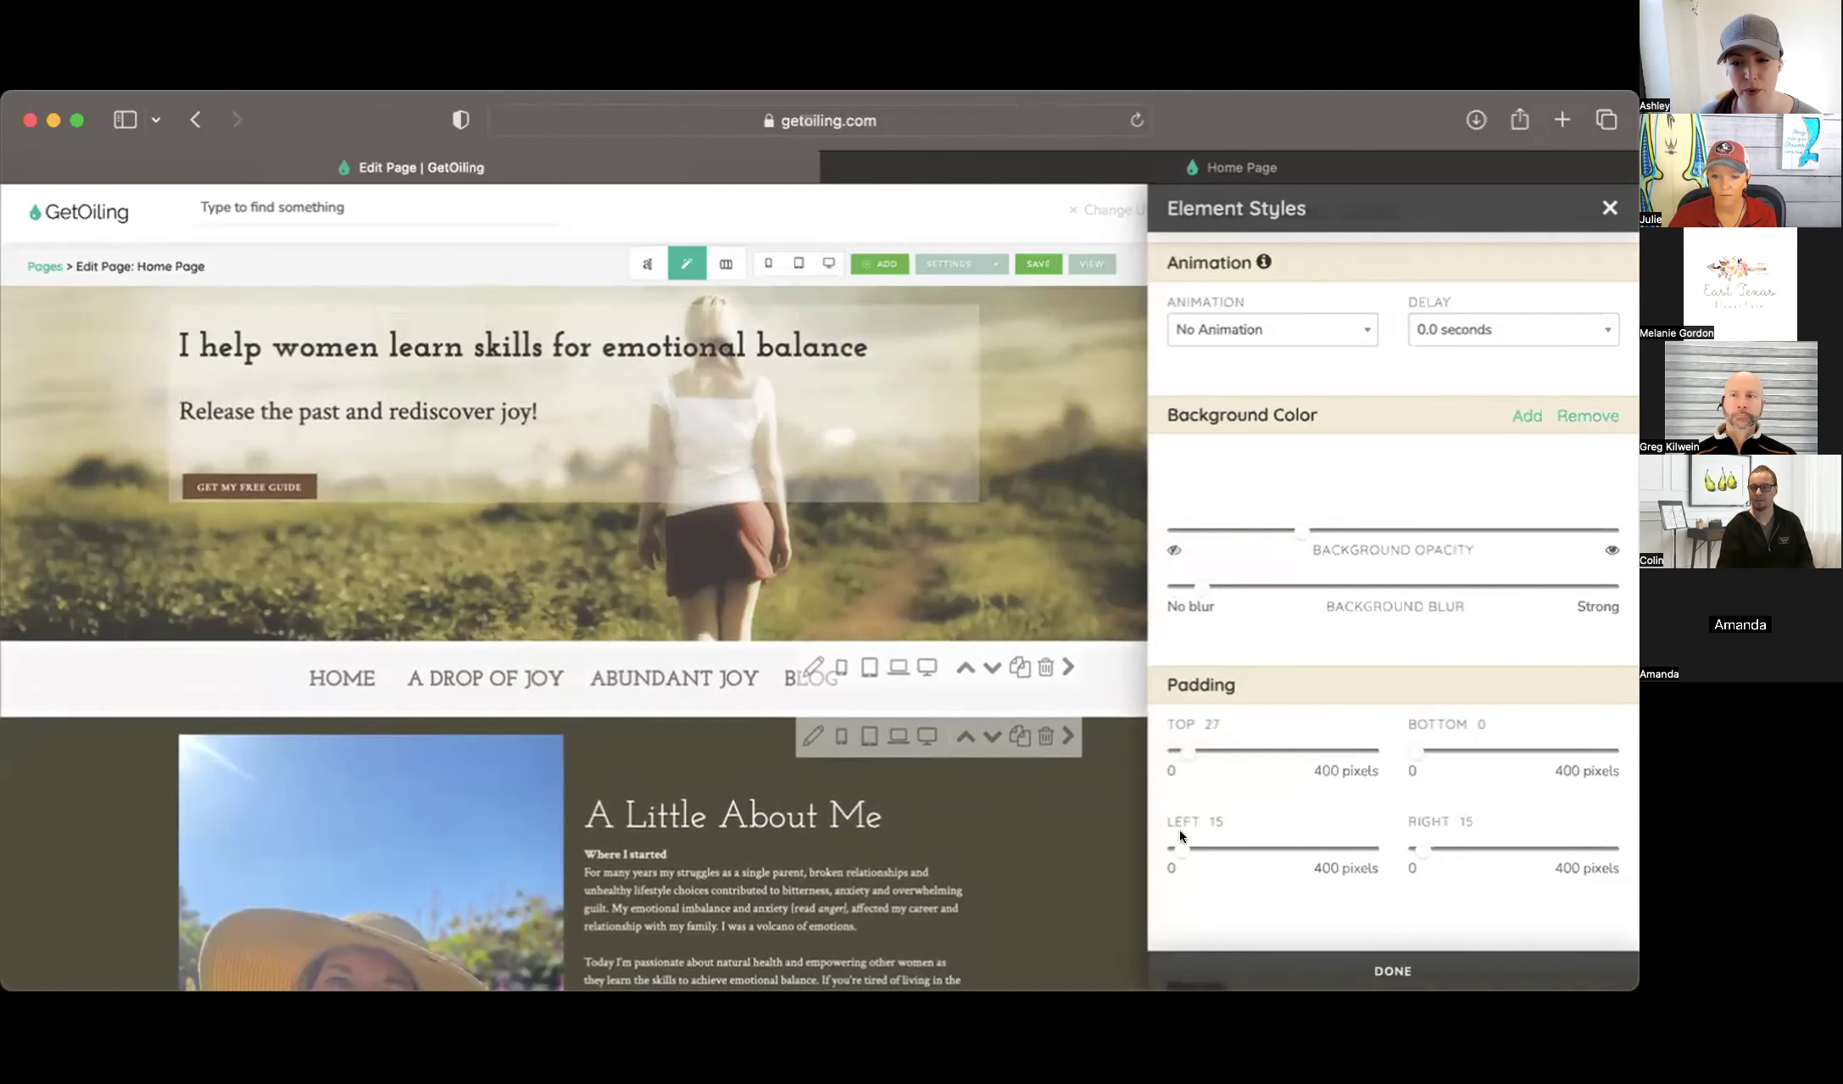
drag(1182, 841, 1186, 847)
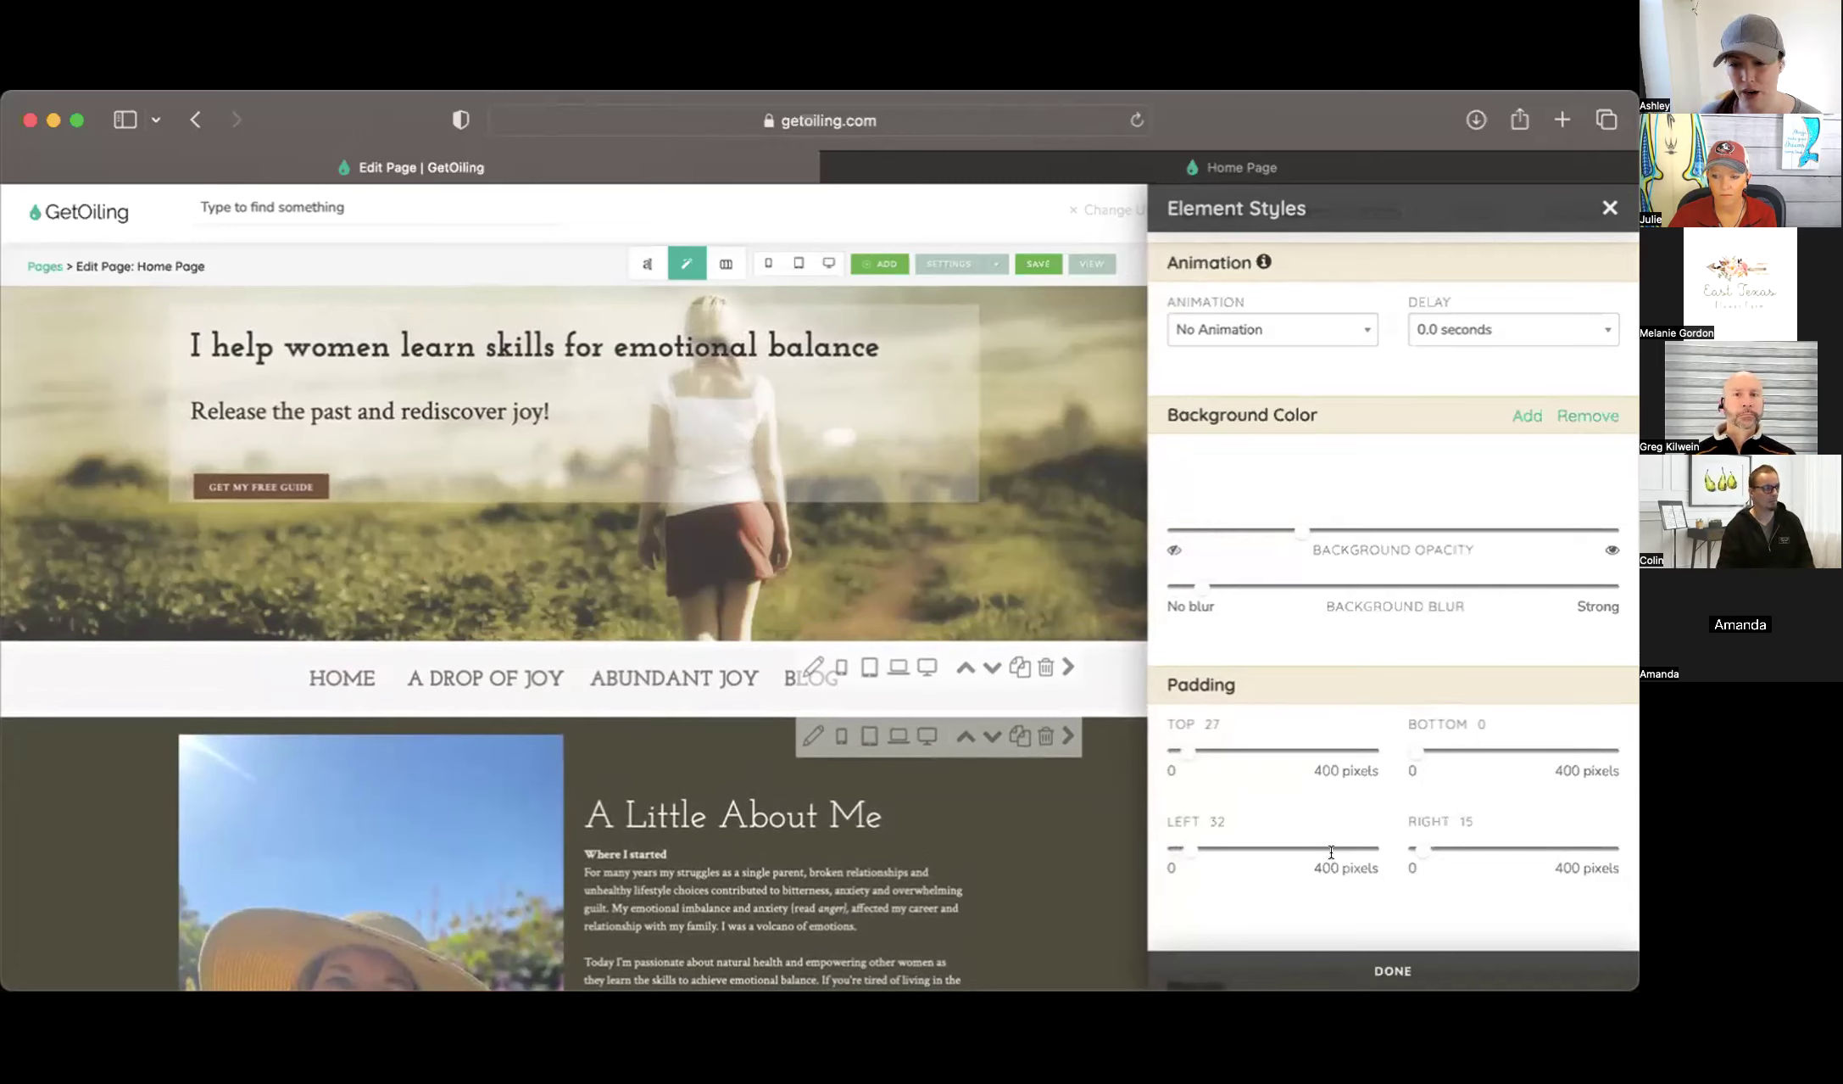
drag(1409, 752, 1426, 752)
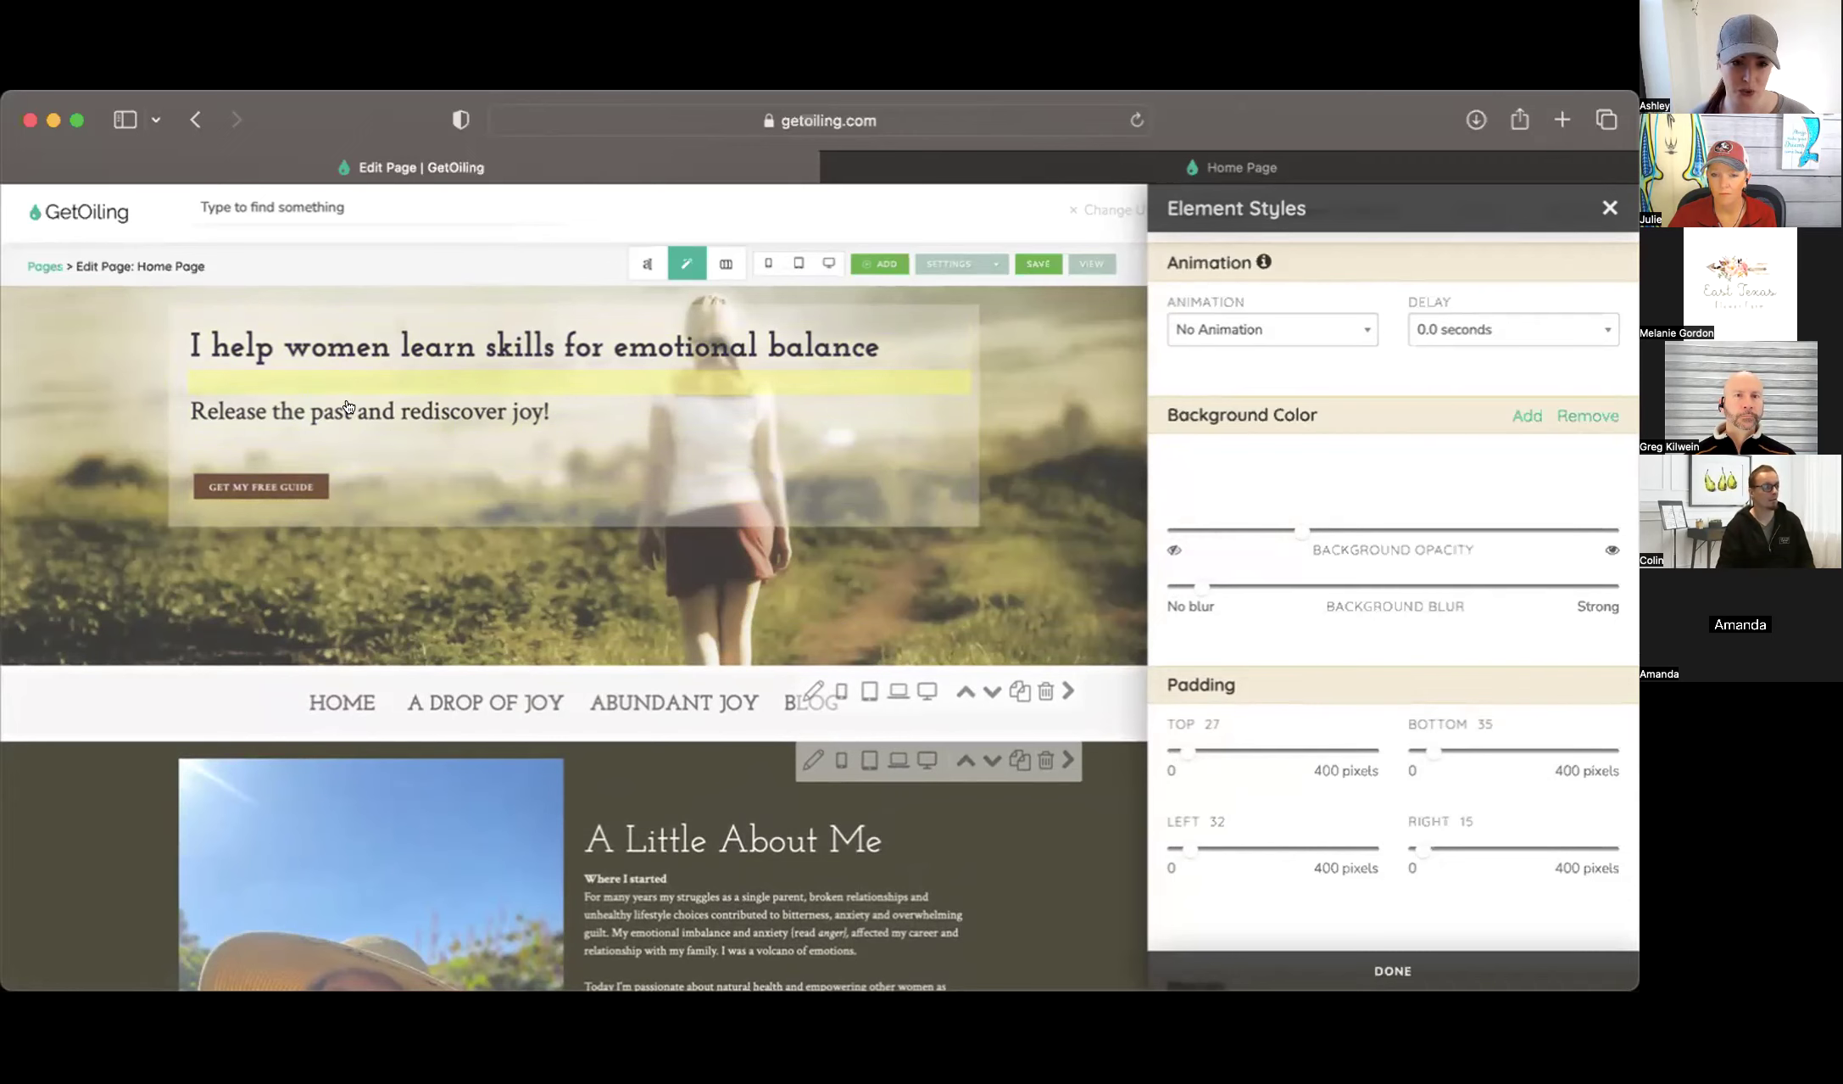
click(1610, 207)
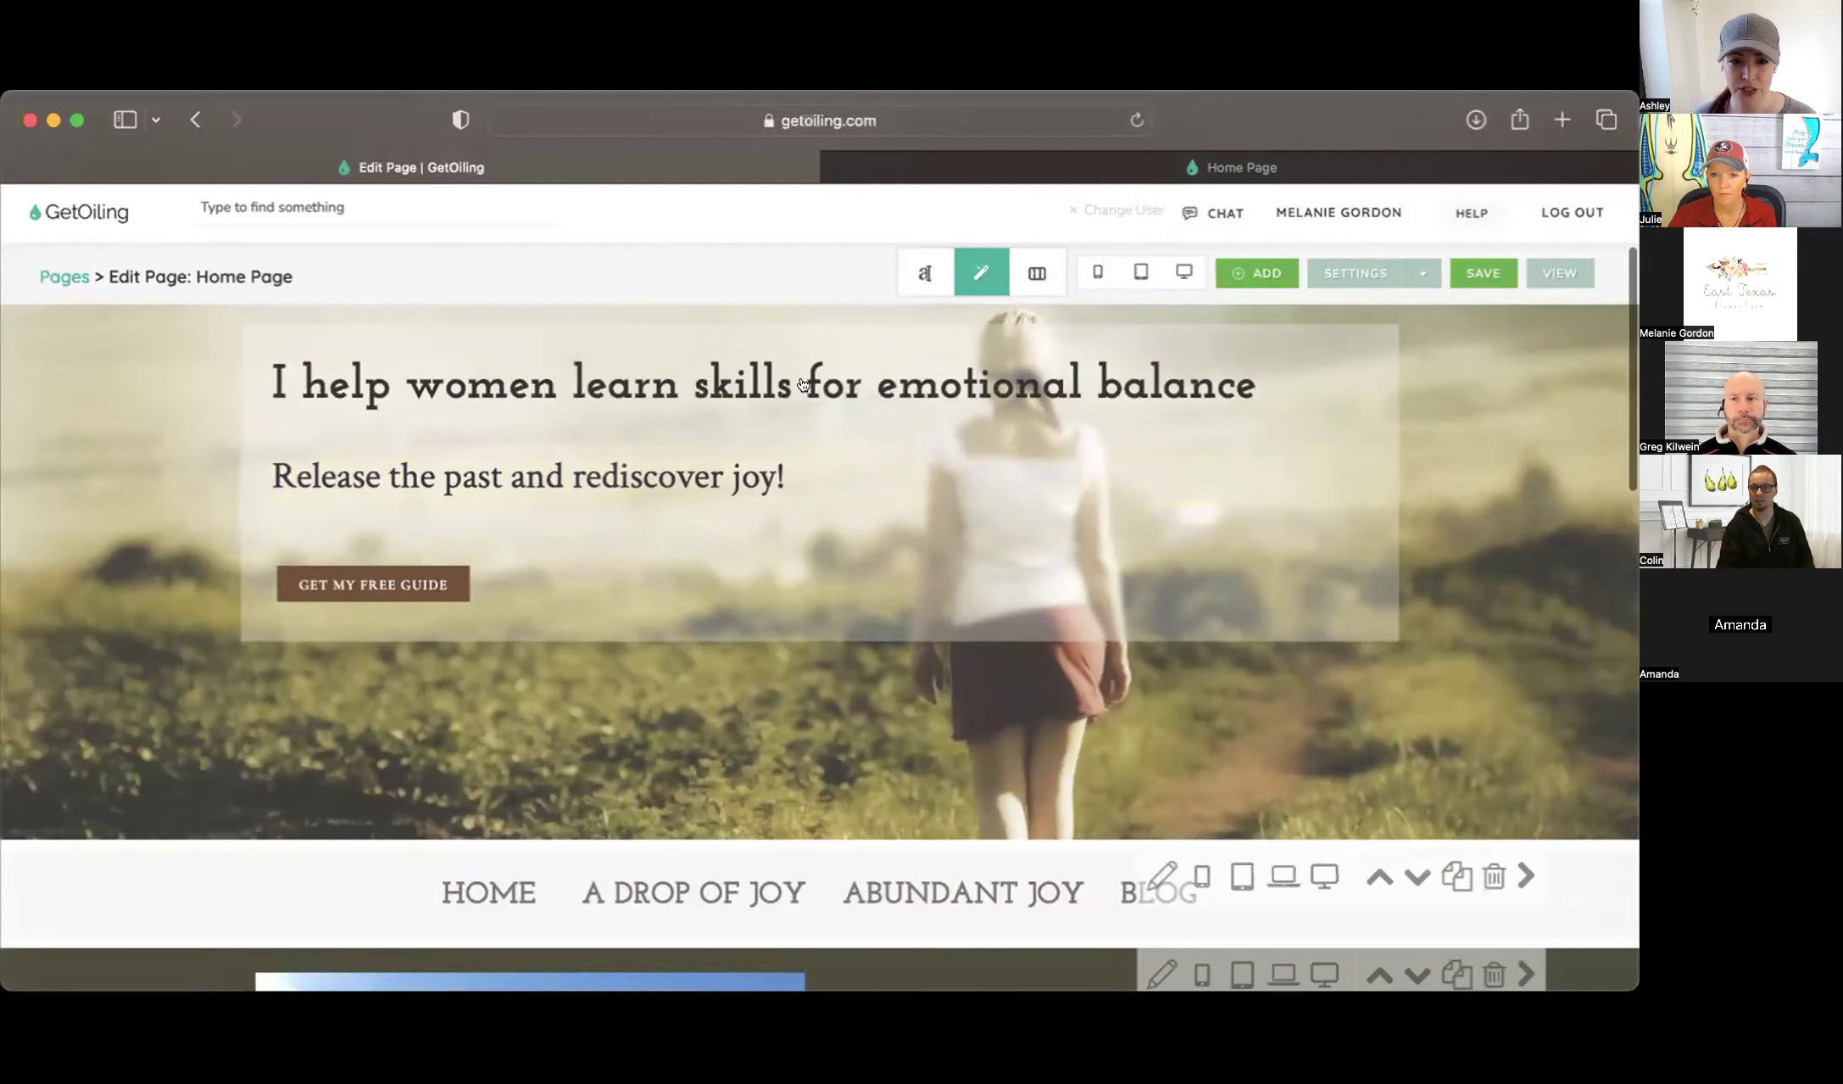
Preview the home page at phone size and check how the hero text and guide button fit
click(1097, 272)
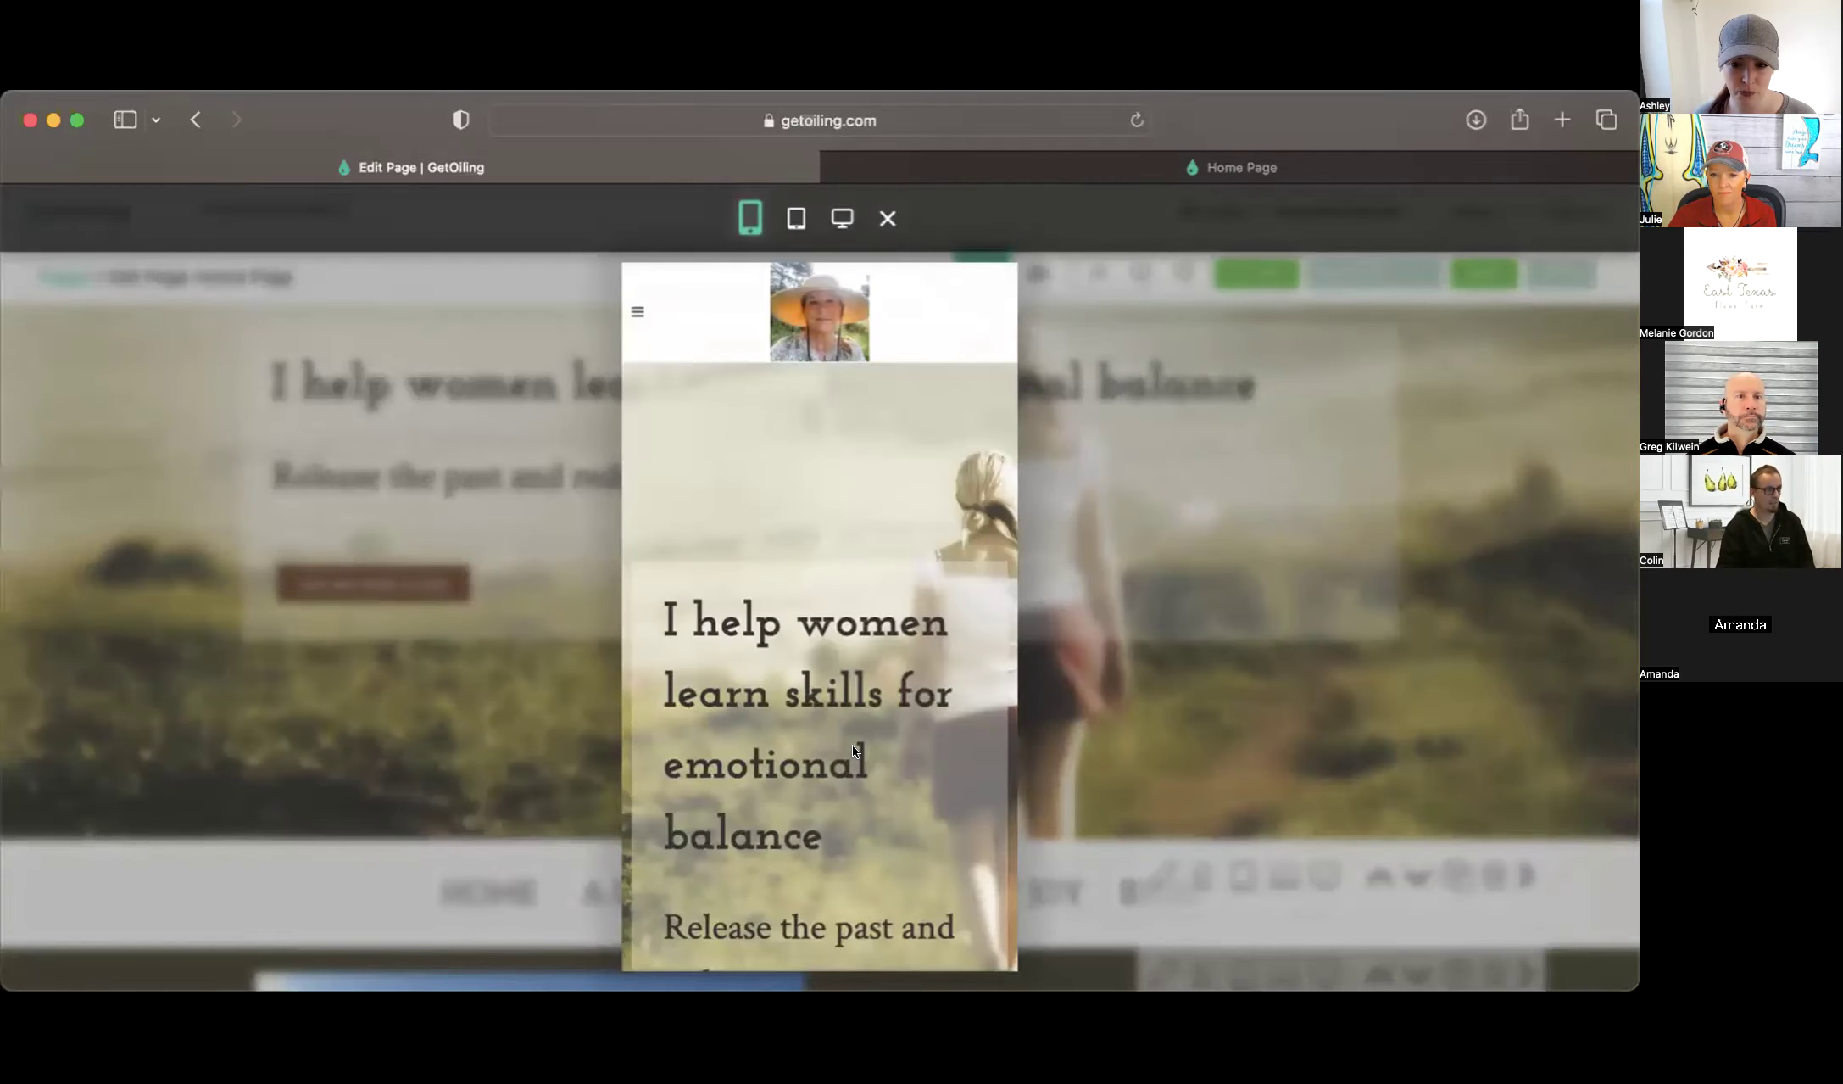
scroll(852, 750, down, 4)
scroll(852, 748, down, 2)
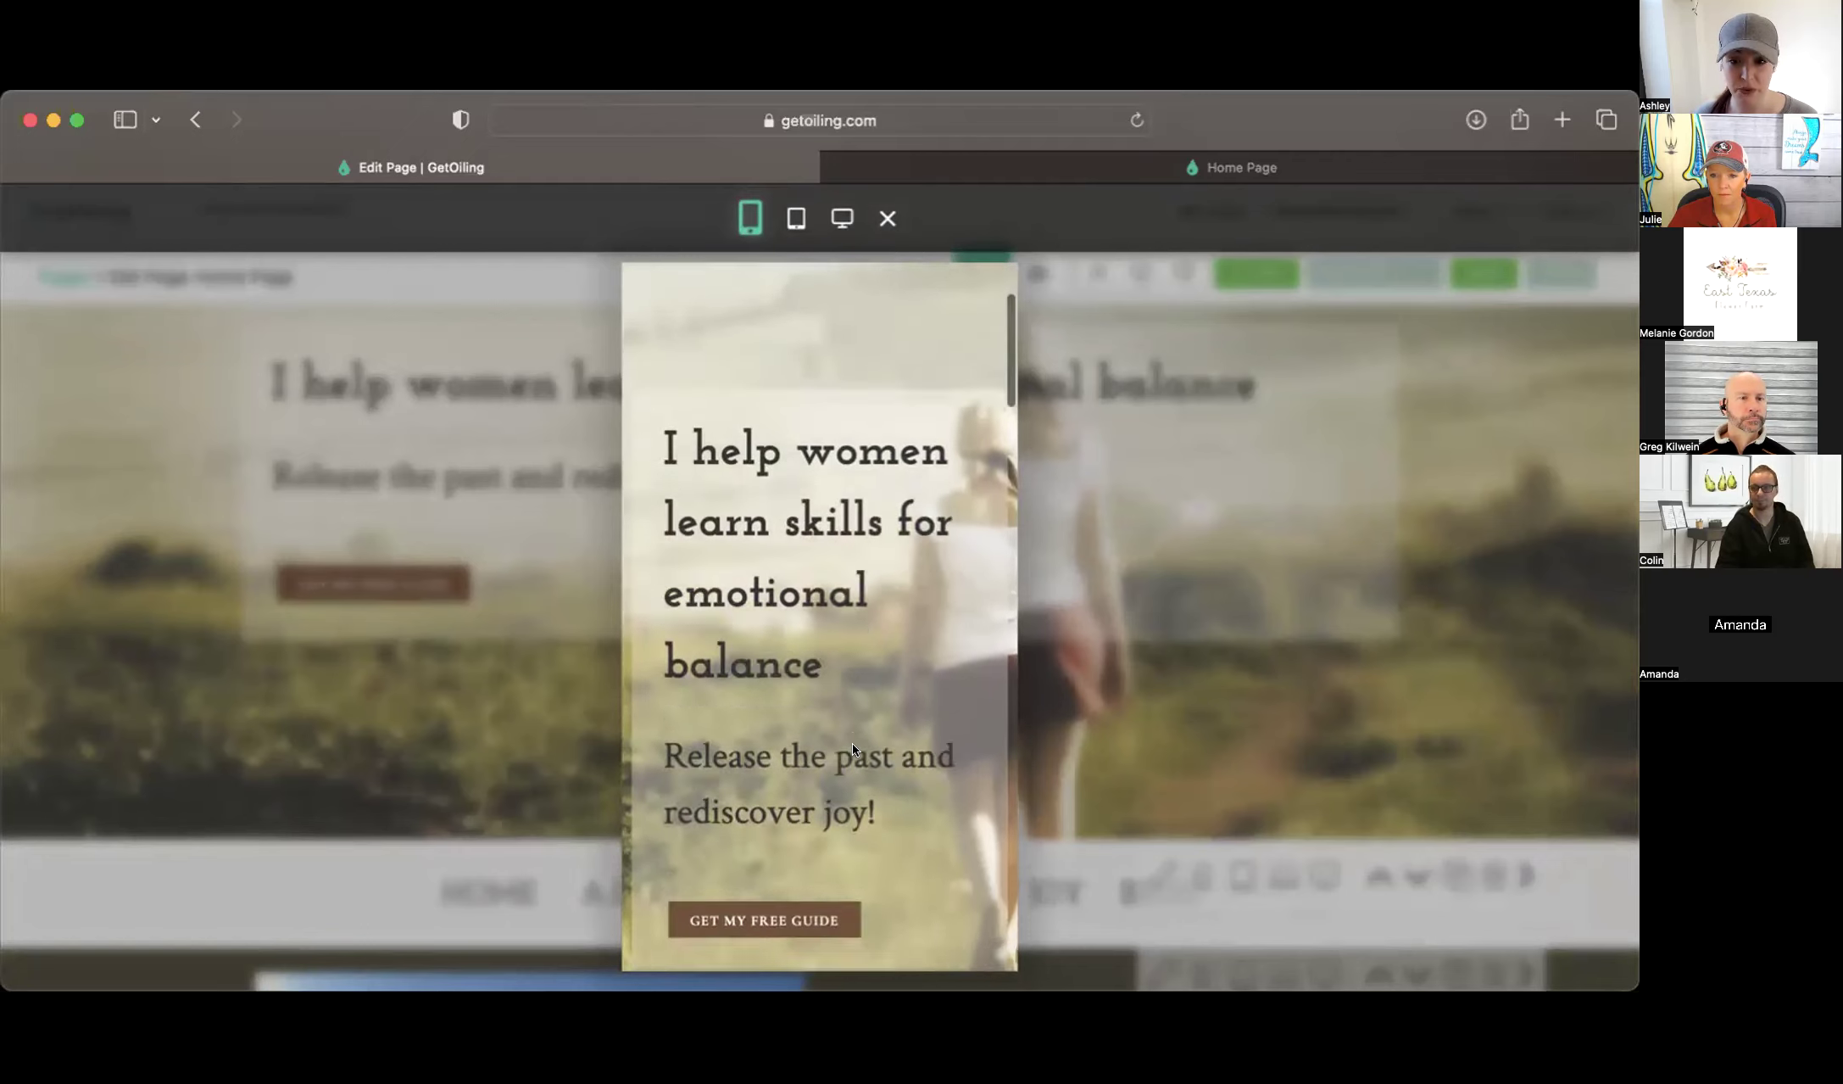
scroll(853, 743, down, 3)
scroll(977, 678, up, 5)
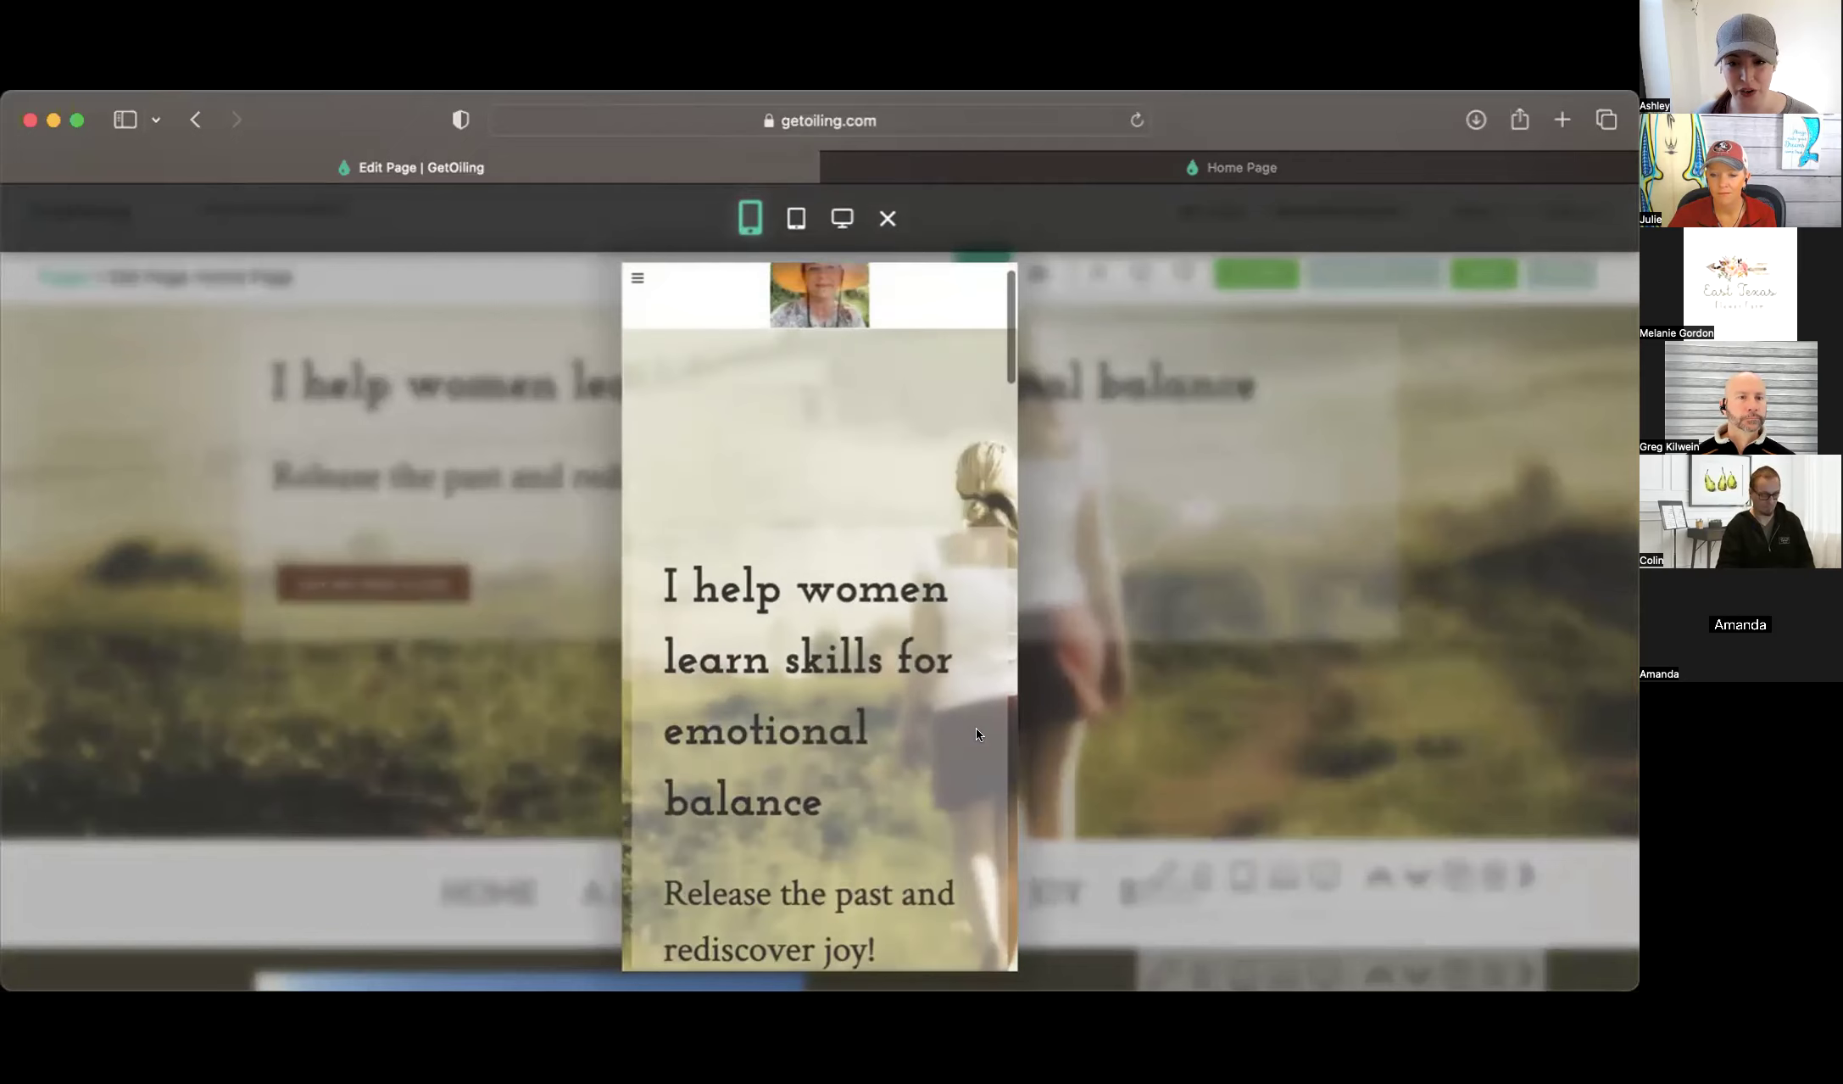
Check the hero section at tablet size, dismissing the lead capture popup, and leave the device preview
click(794, 217)
click(1159, 289)
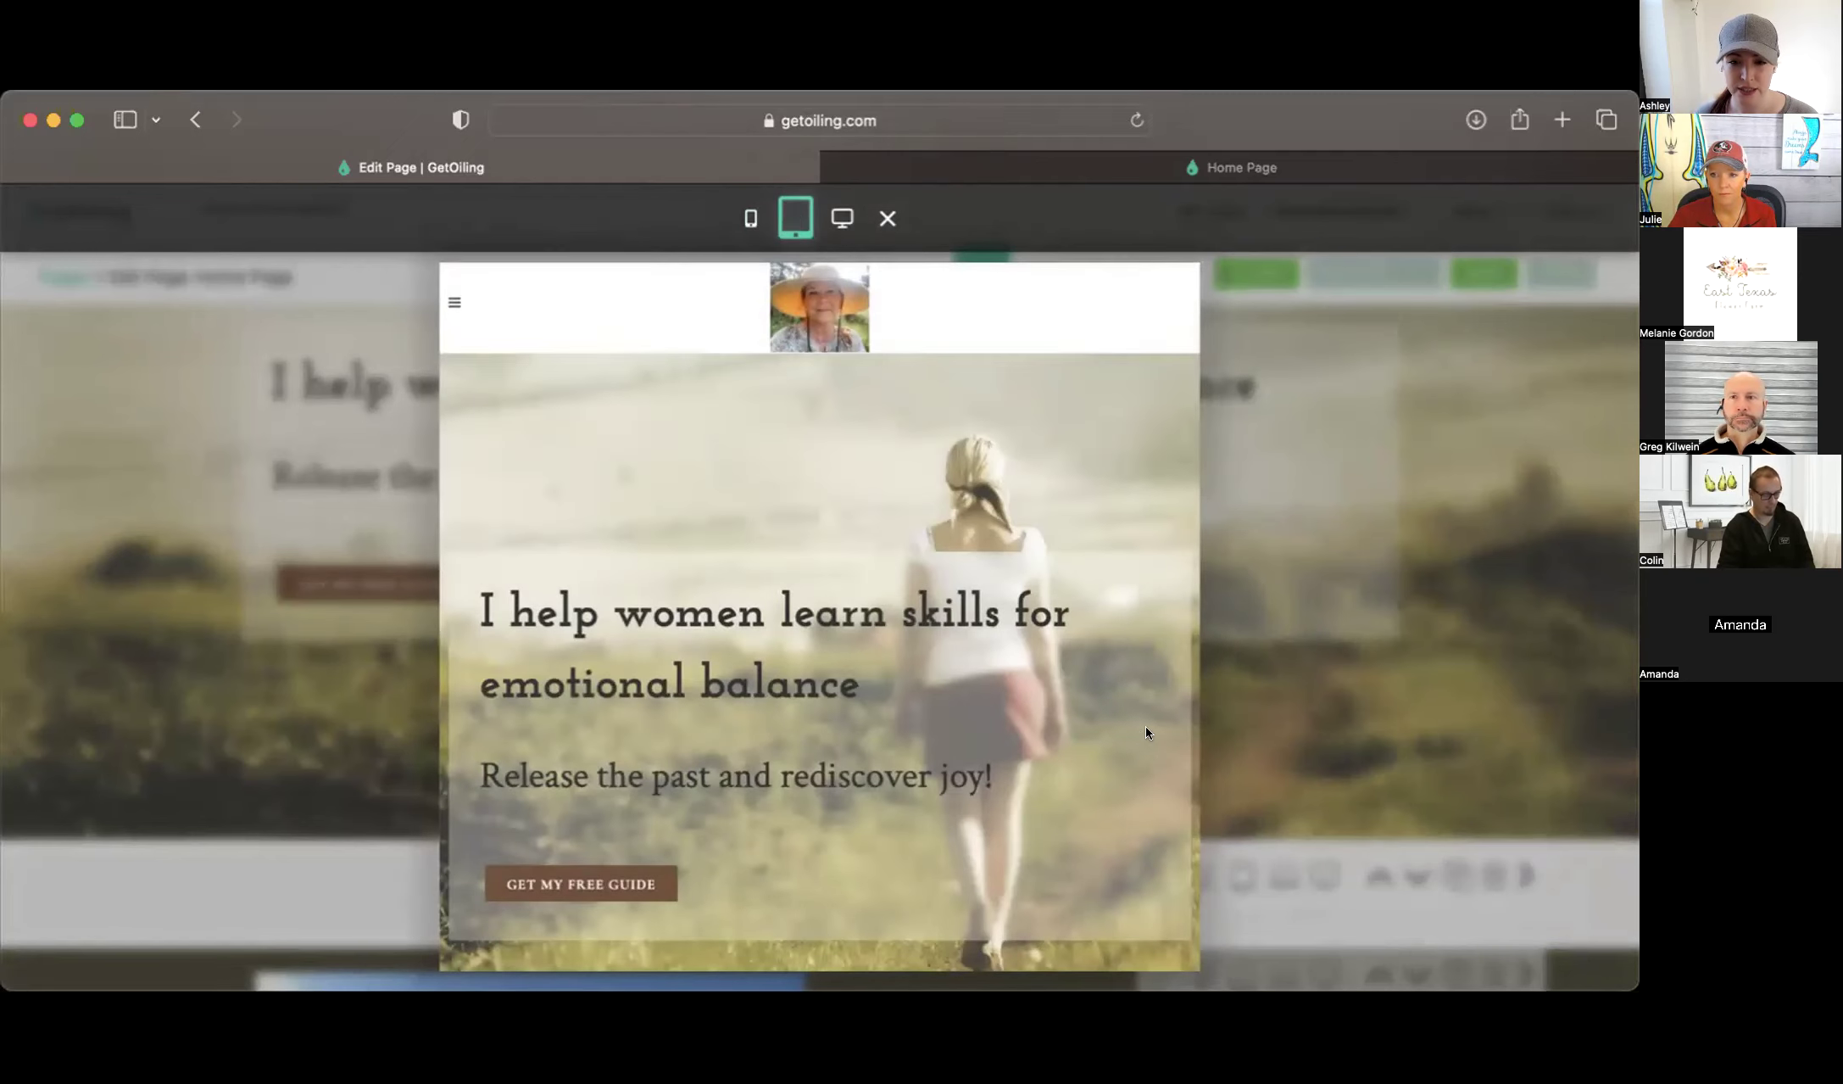
scroll(1145, 731, down, 3)
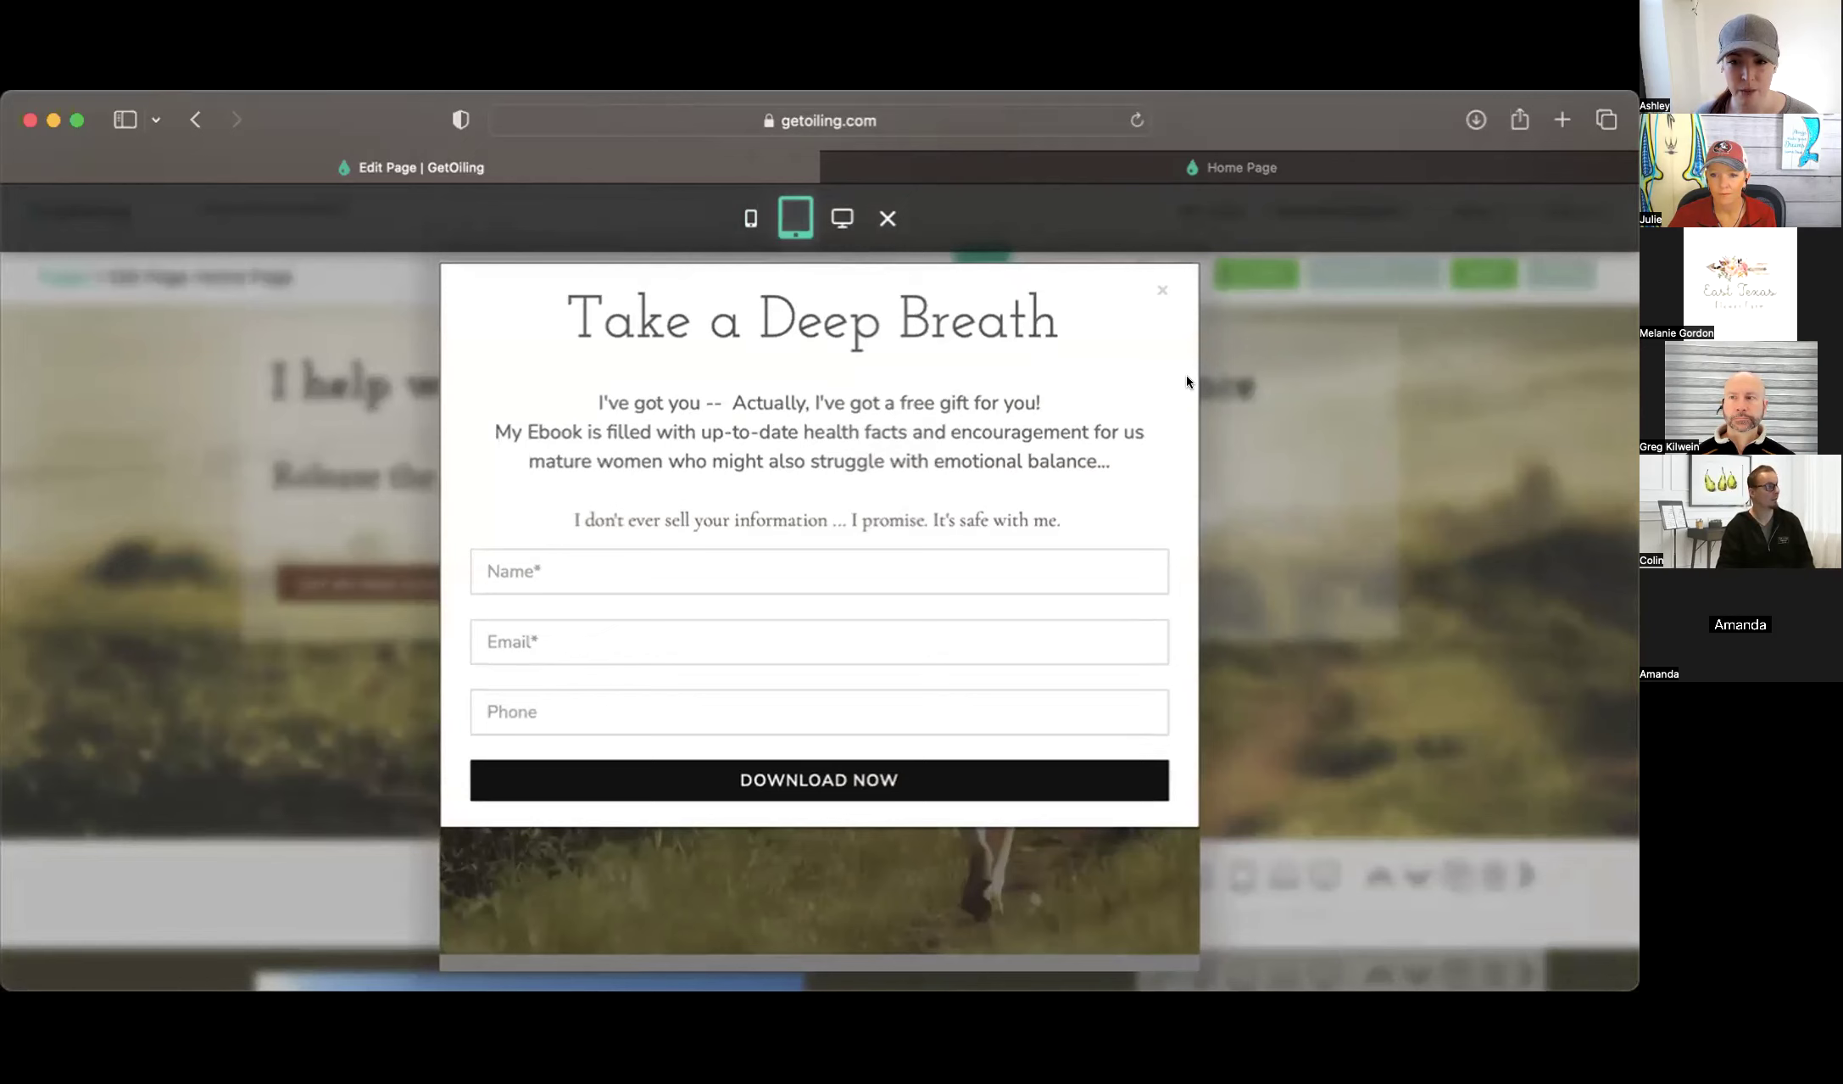
click(1158, 288)
scroll(1103, 570, down, 3)
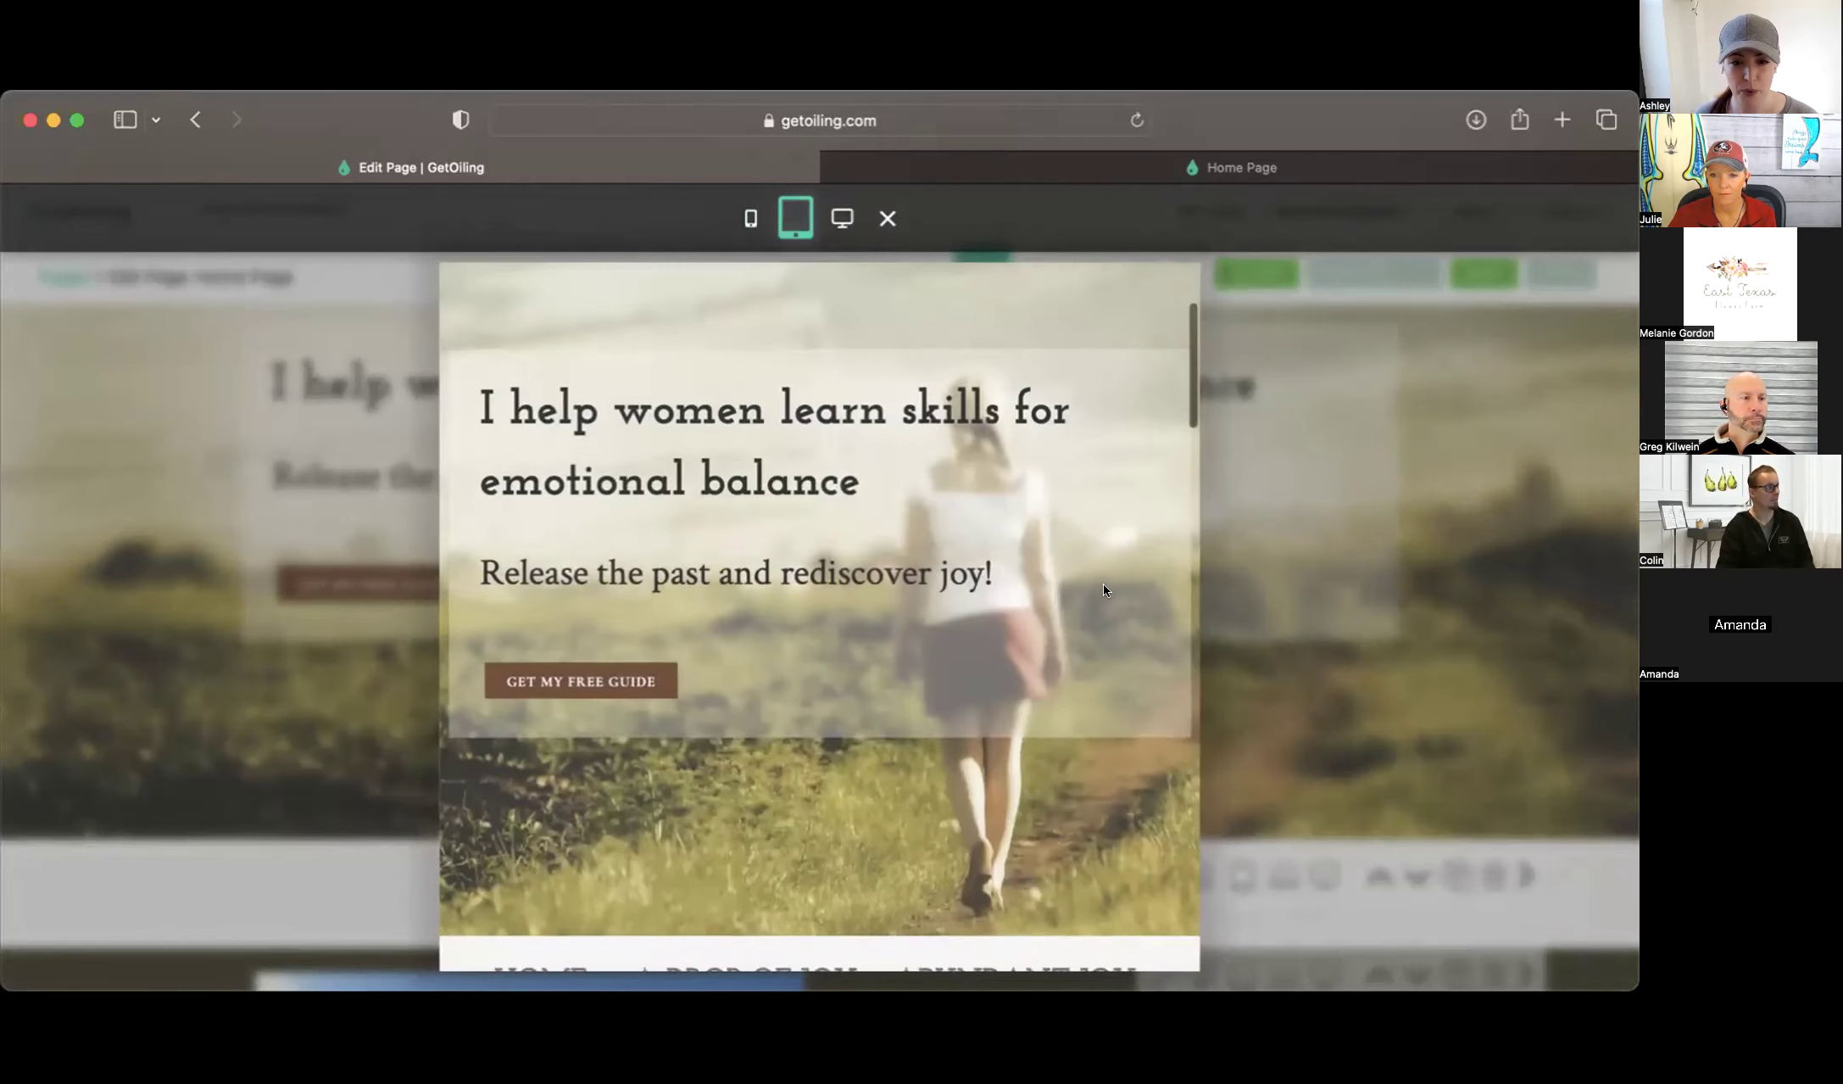
scroll(1103, 584, up, 3)
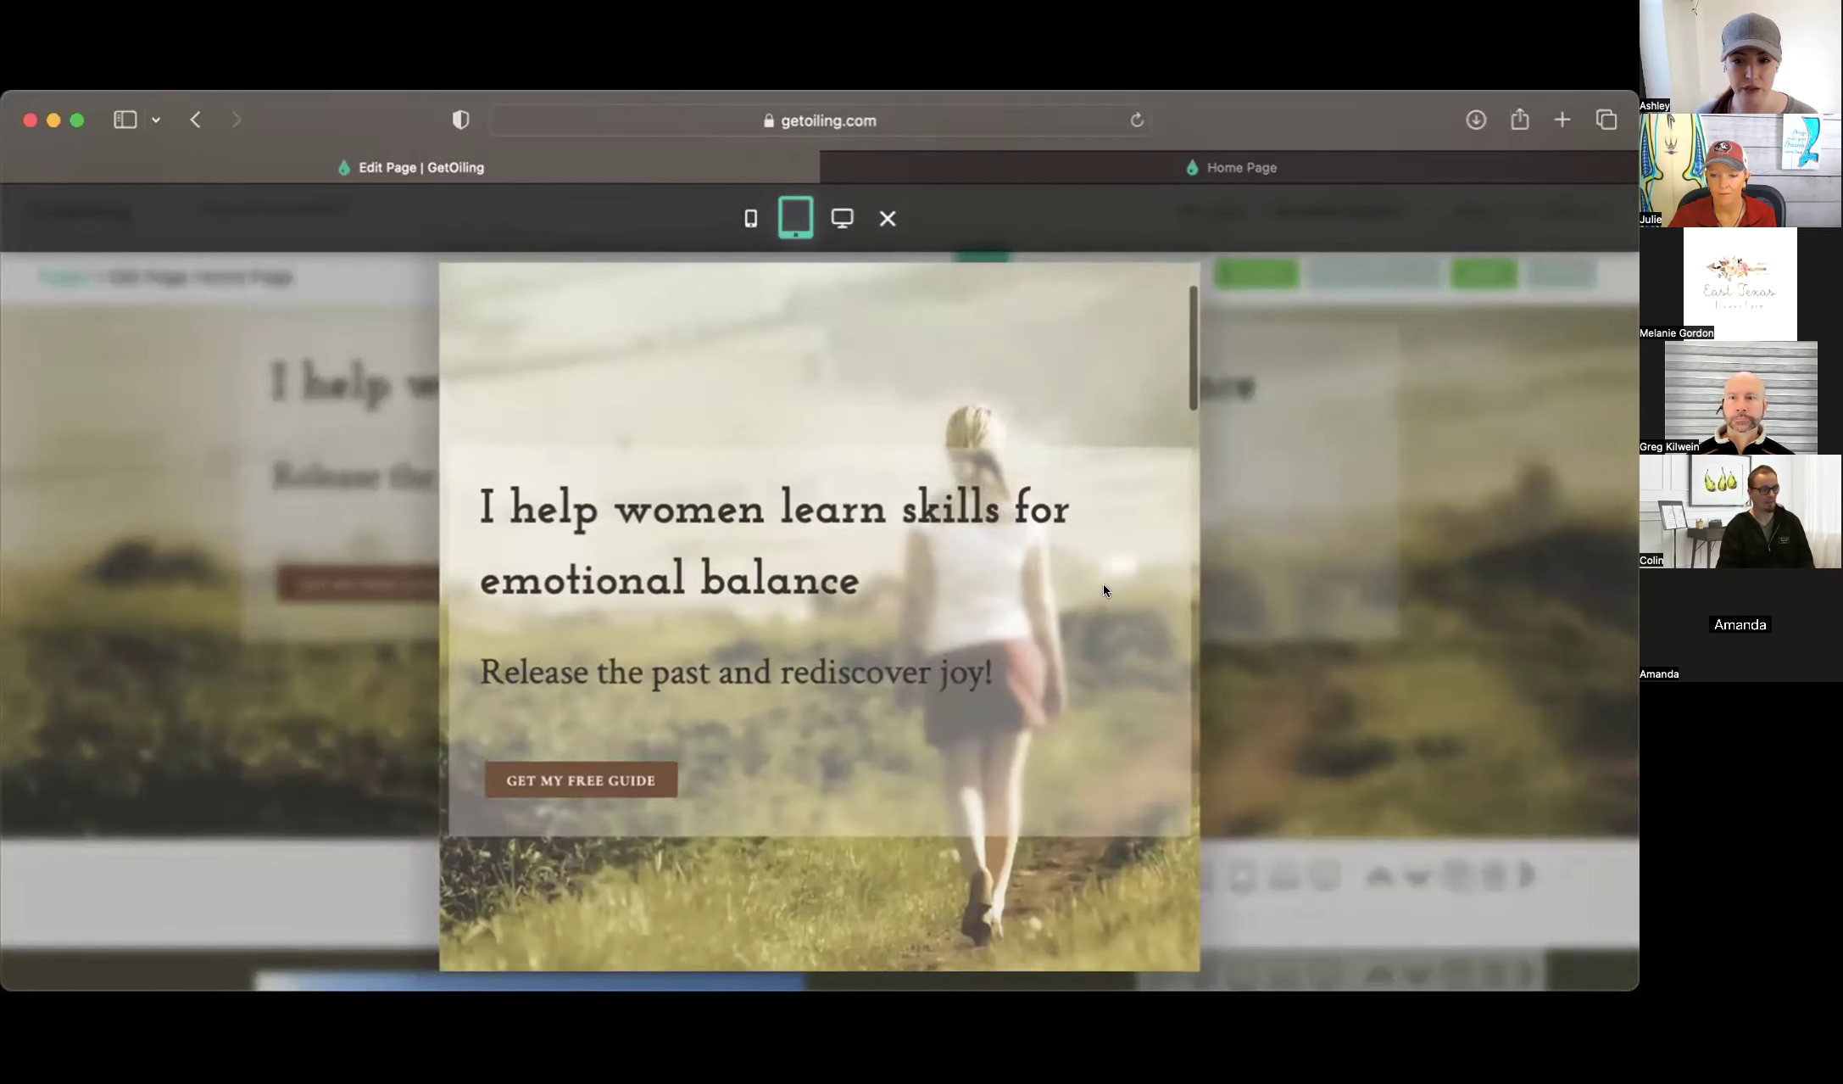
click(842, 214)
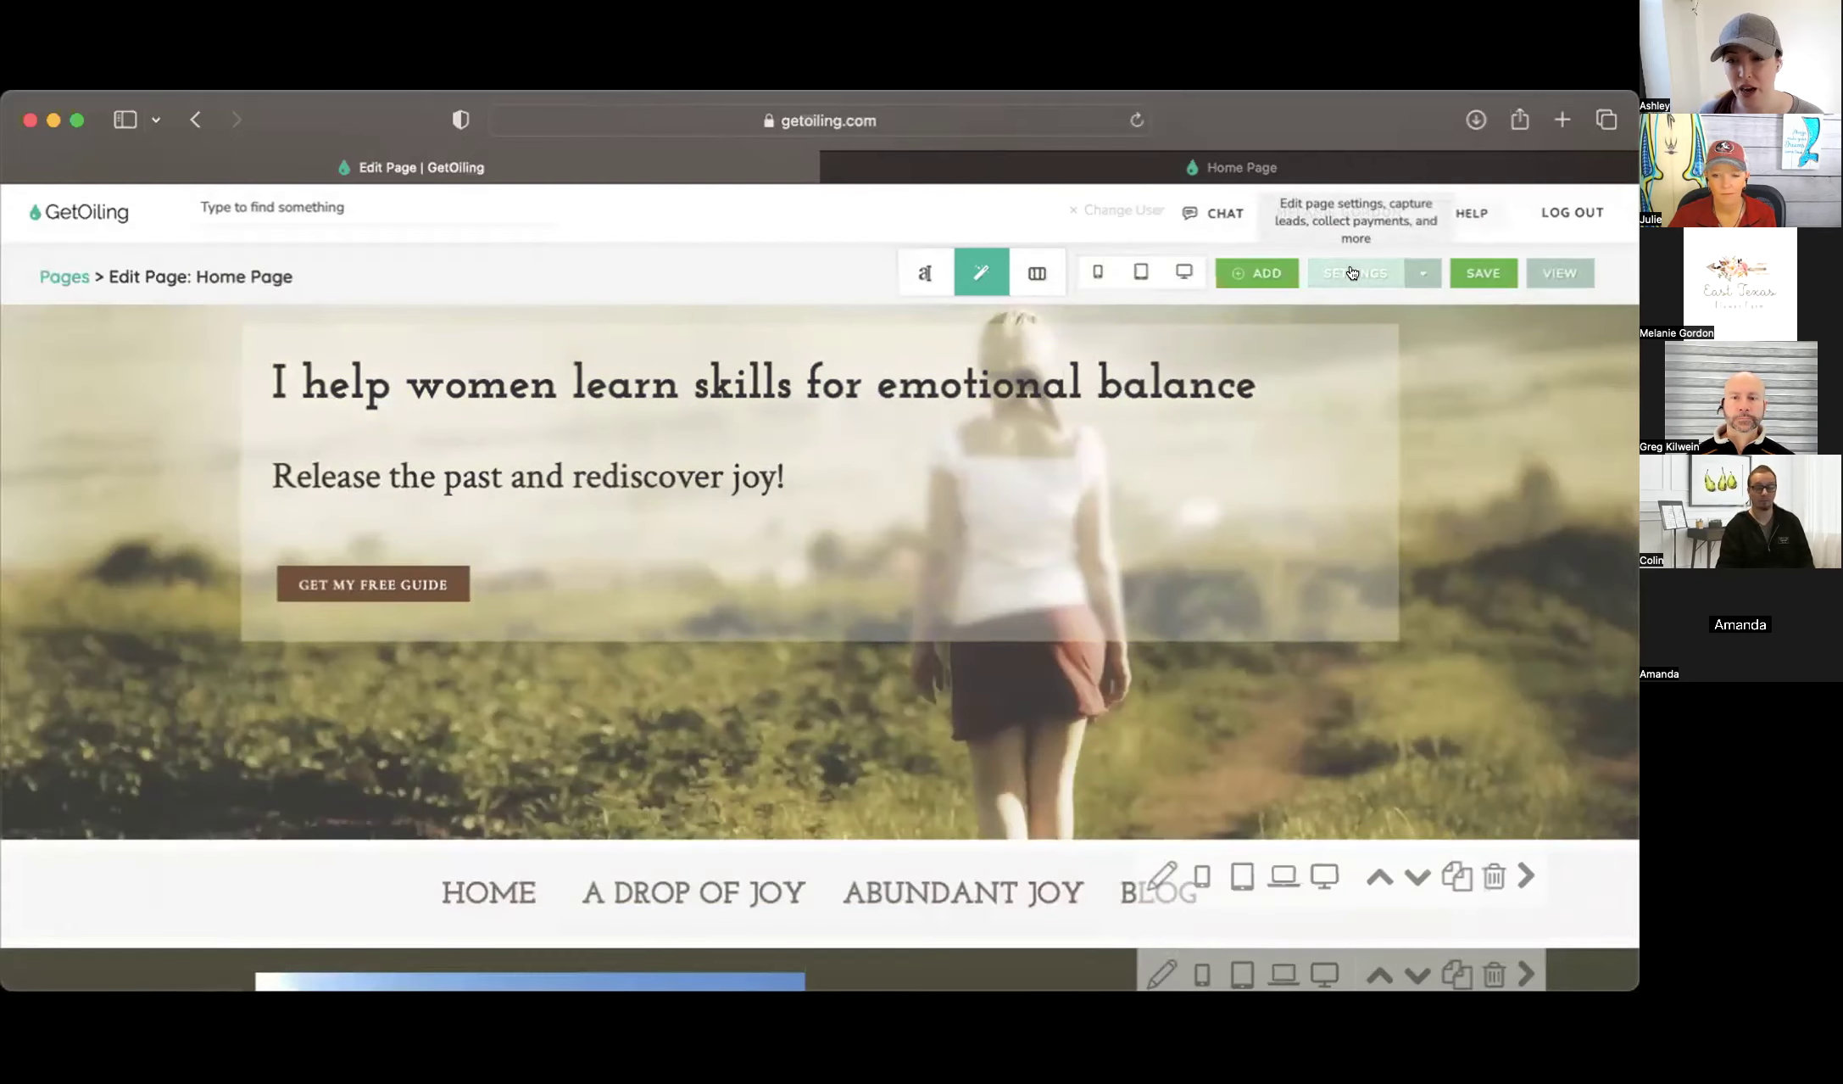
Set the home page's lead capture popup to show 60 seconds after the page opens, and save the page
click(1348, 273)
click(493, 421)
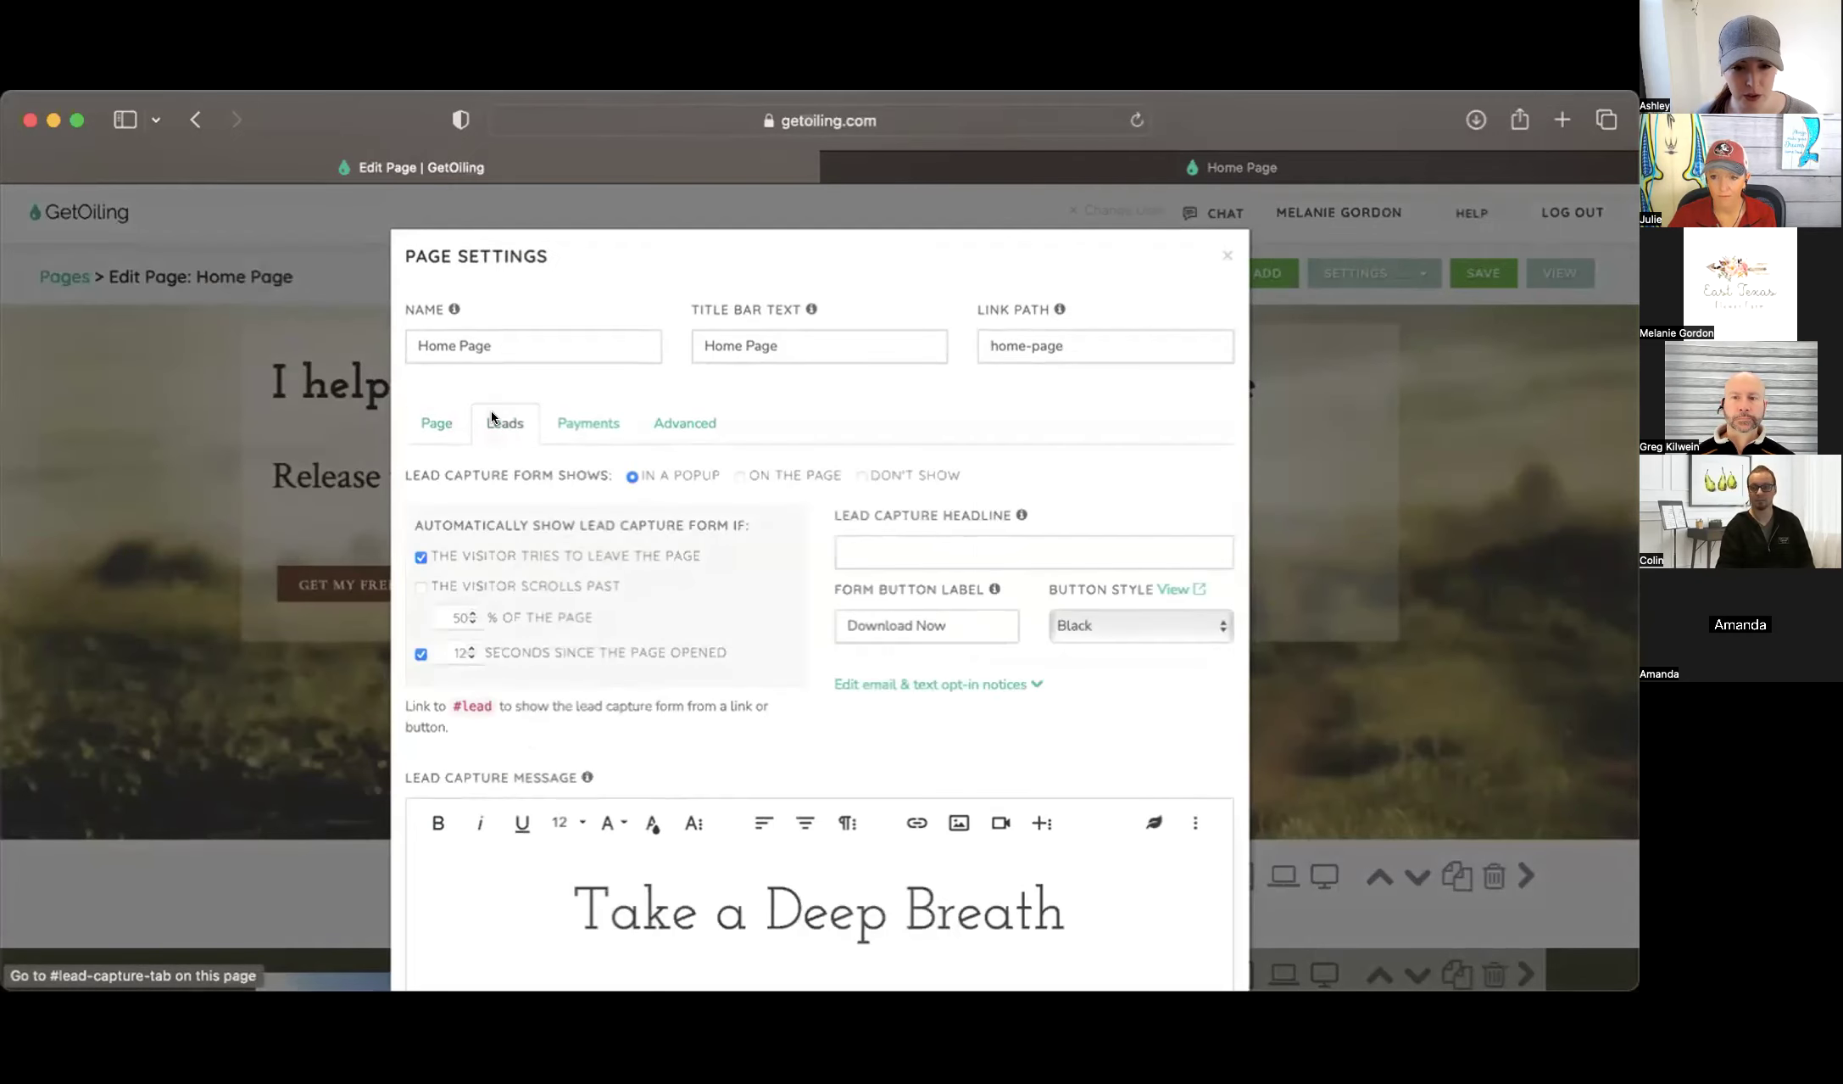
double_click(460, 652)
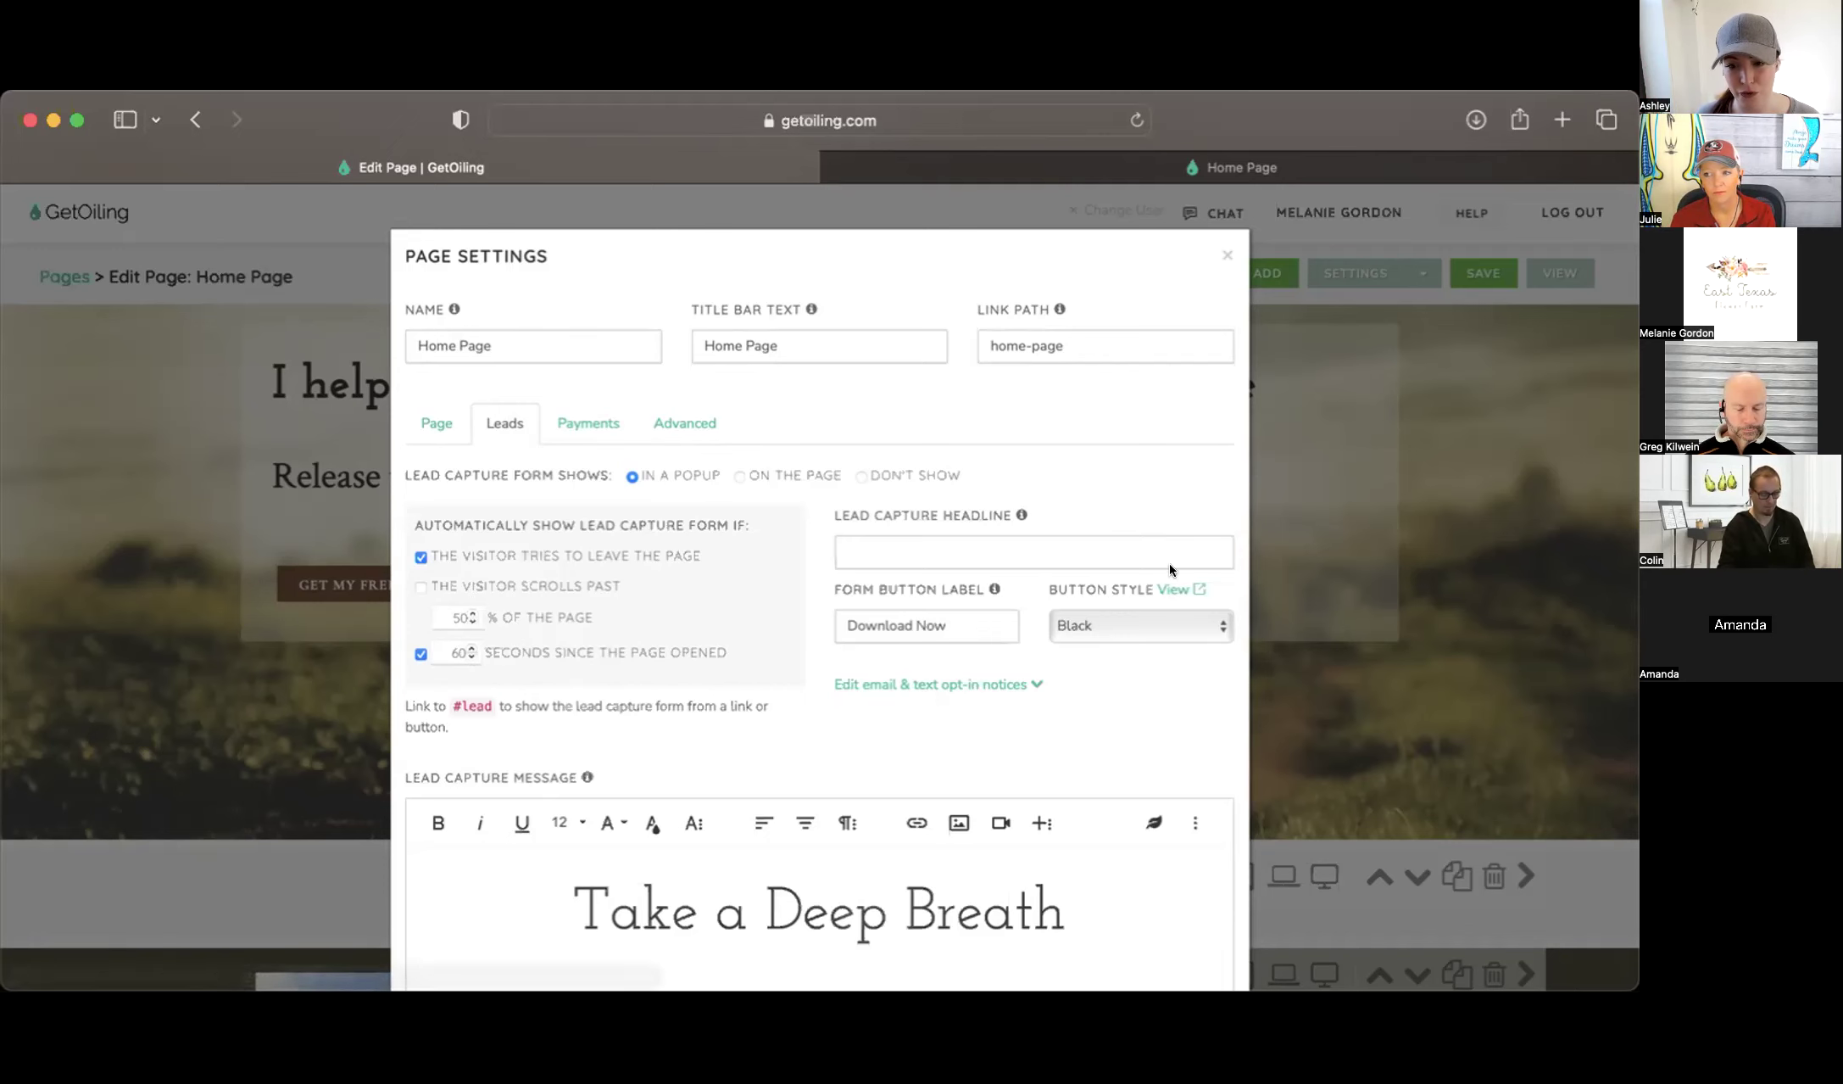
scroll(1136, 720, down, 10)
click(1192, 911)
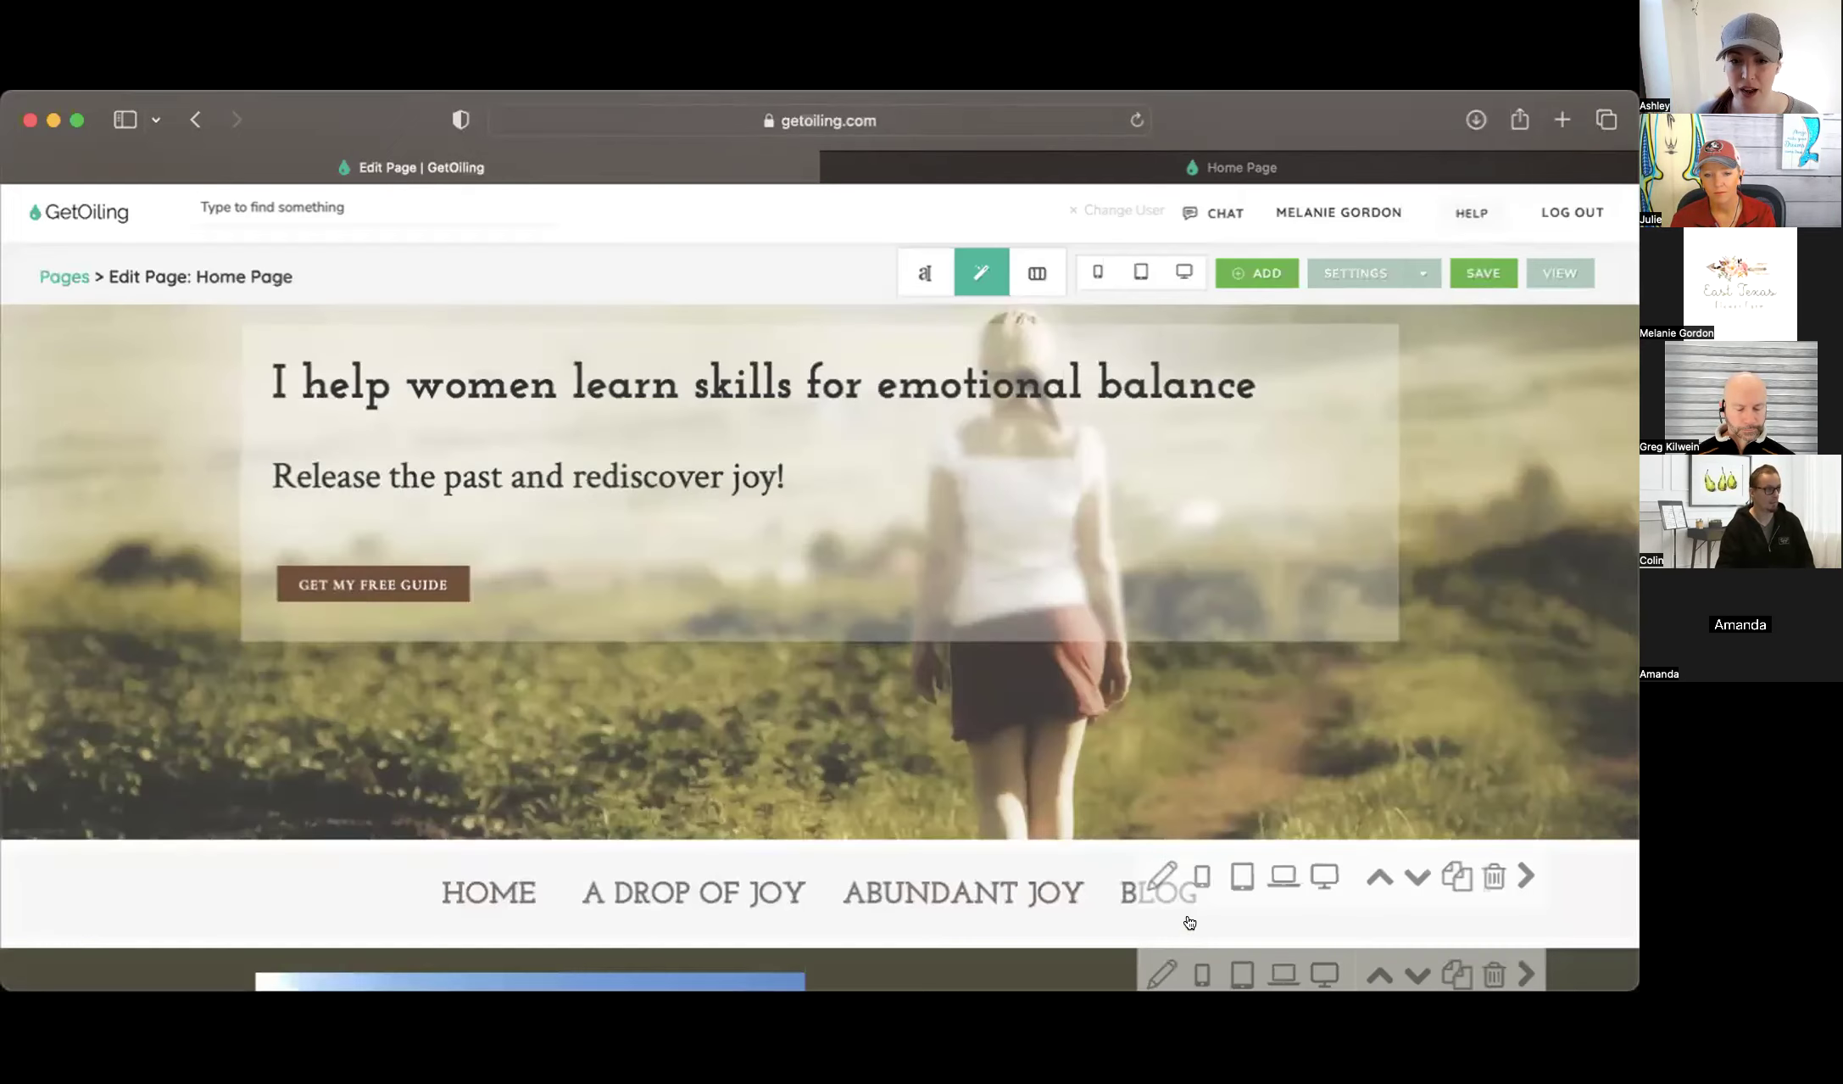
click(1501, 264)
Reload the published home page and review it from the hero section down to the footer
click(1353, 171)
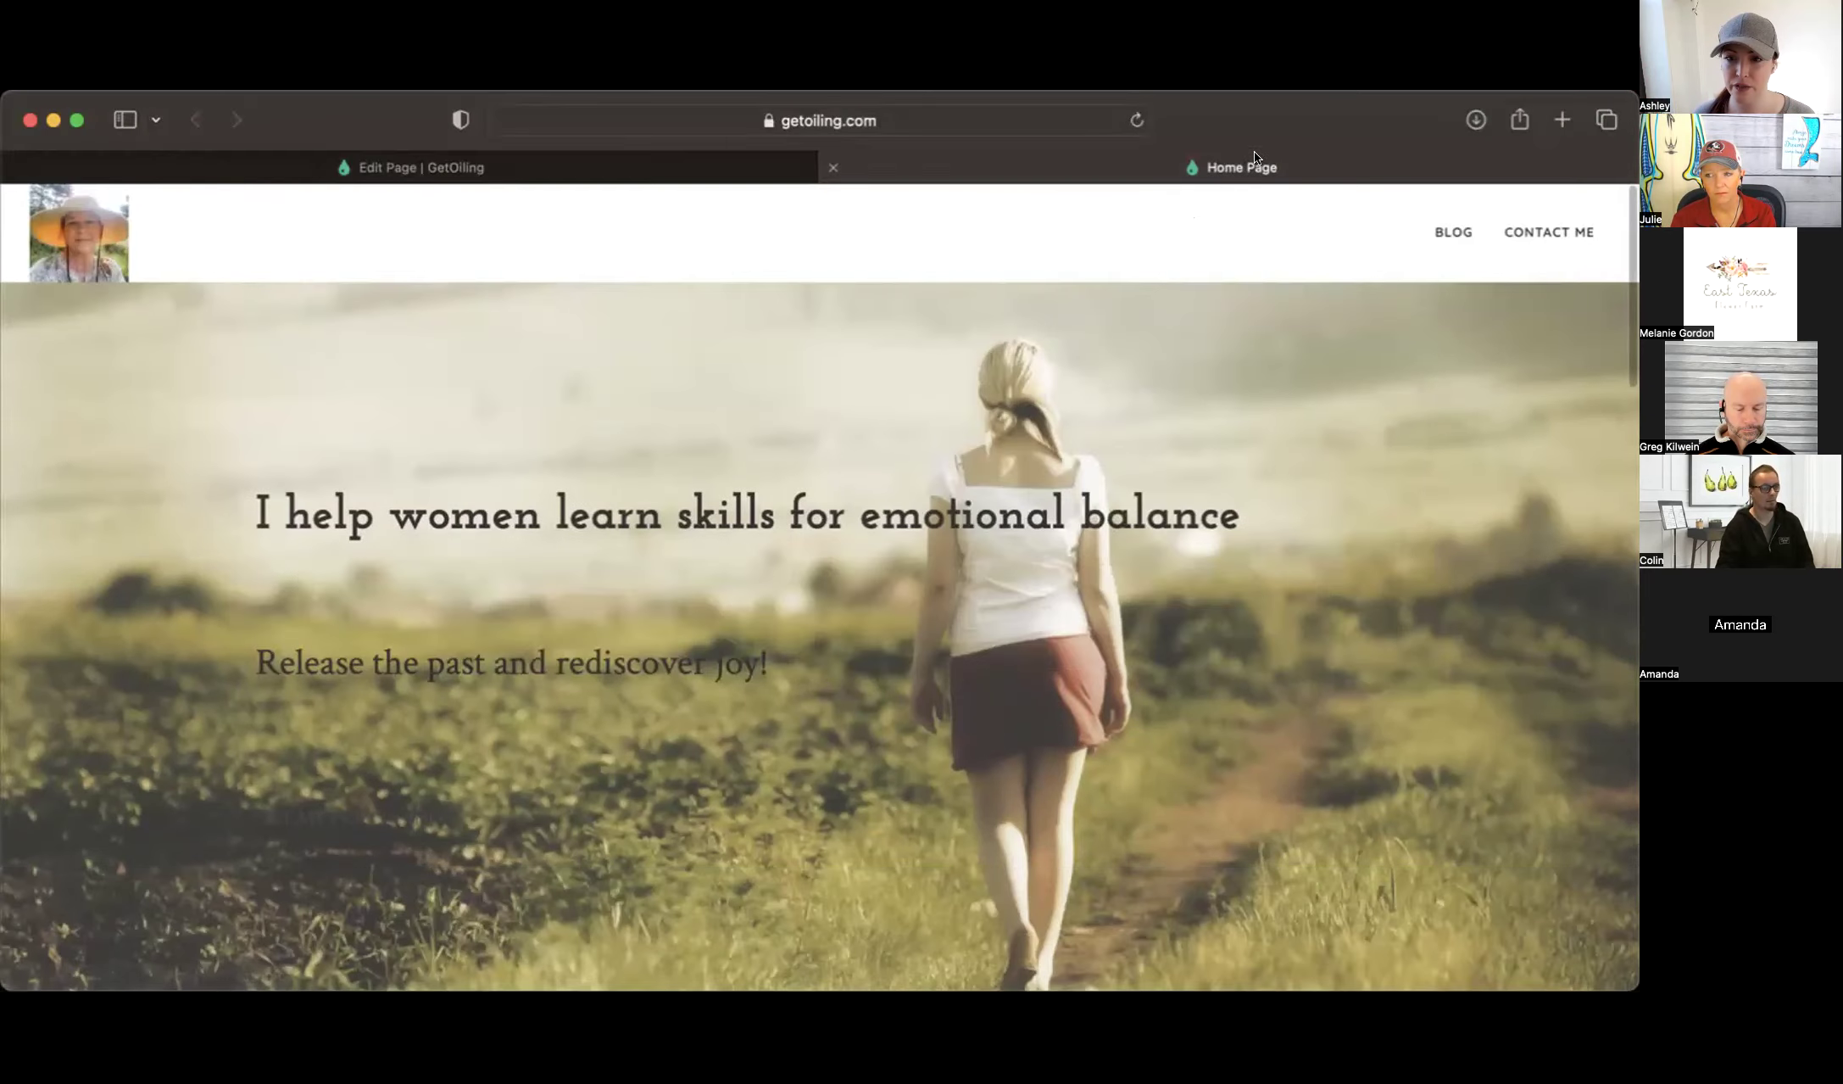
click(1139, 120)
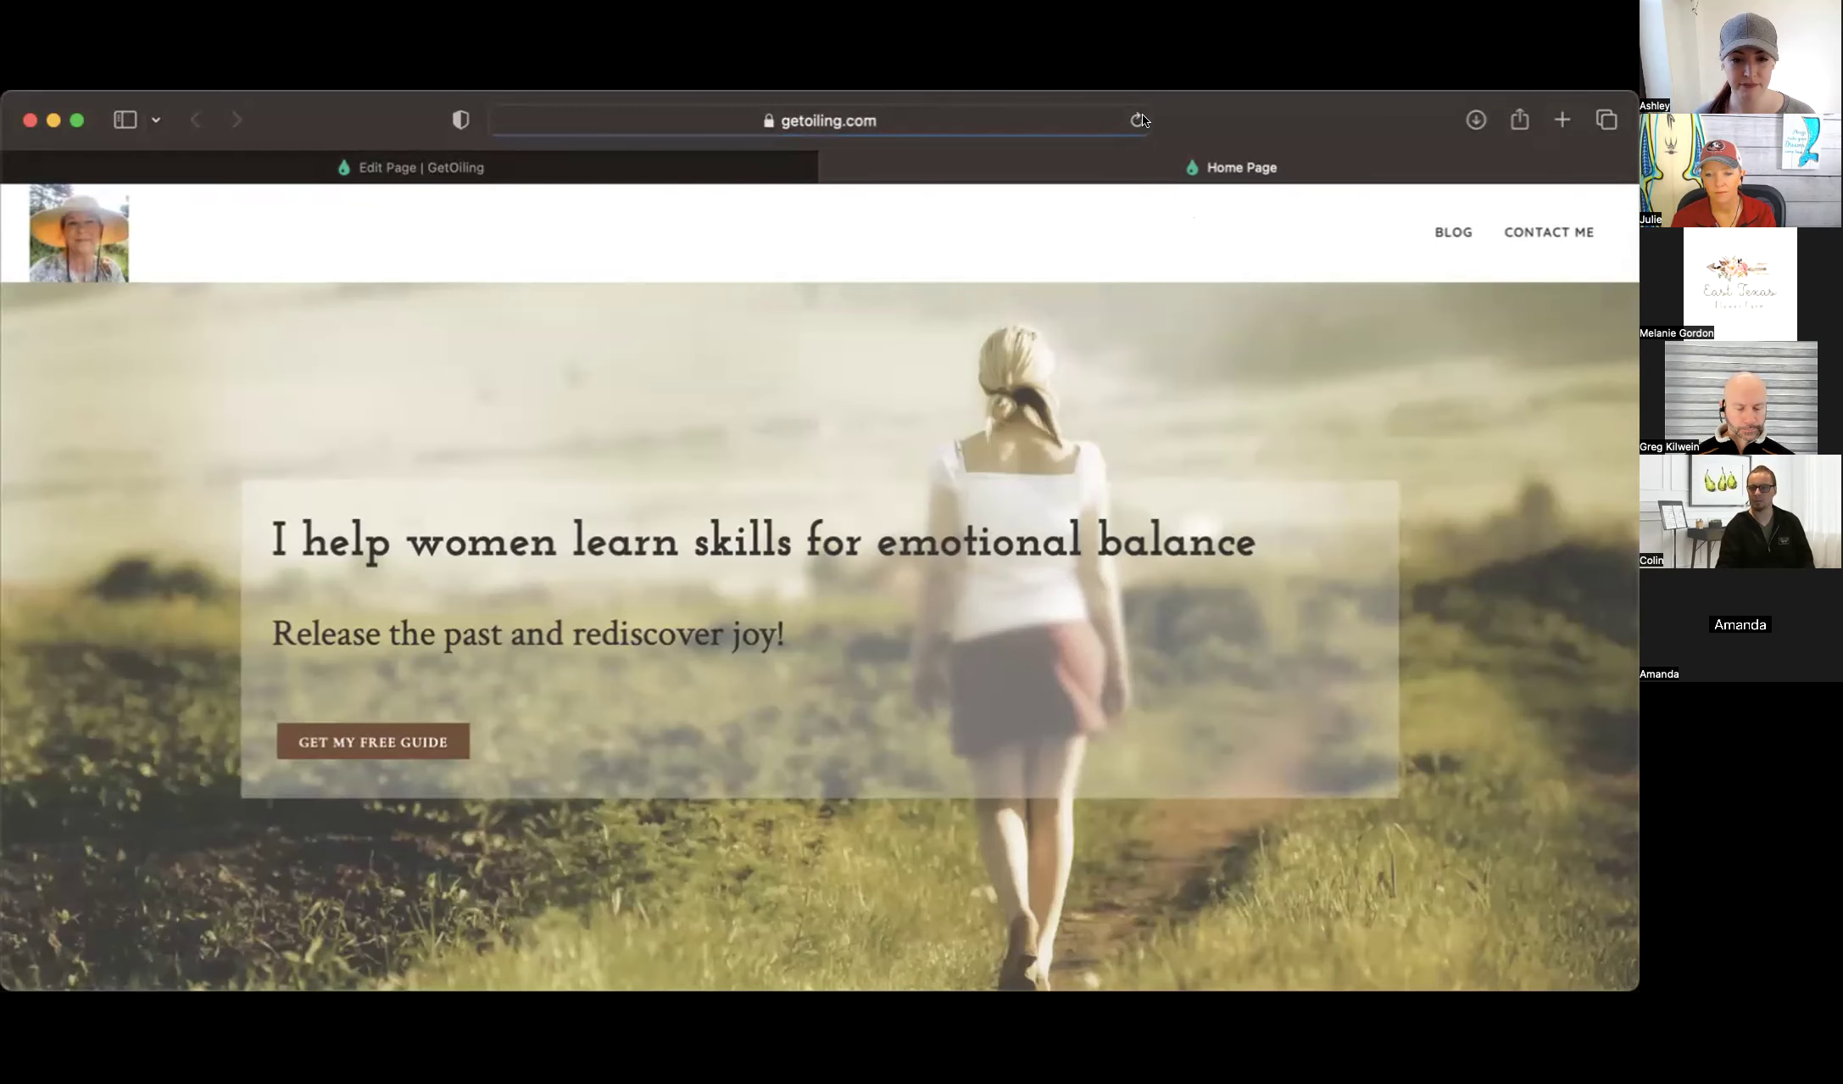
scroll(1125, 677, down, 10)
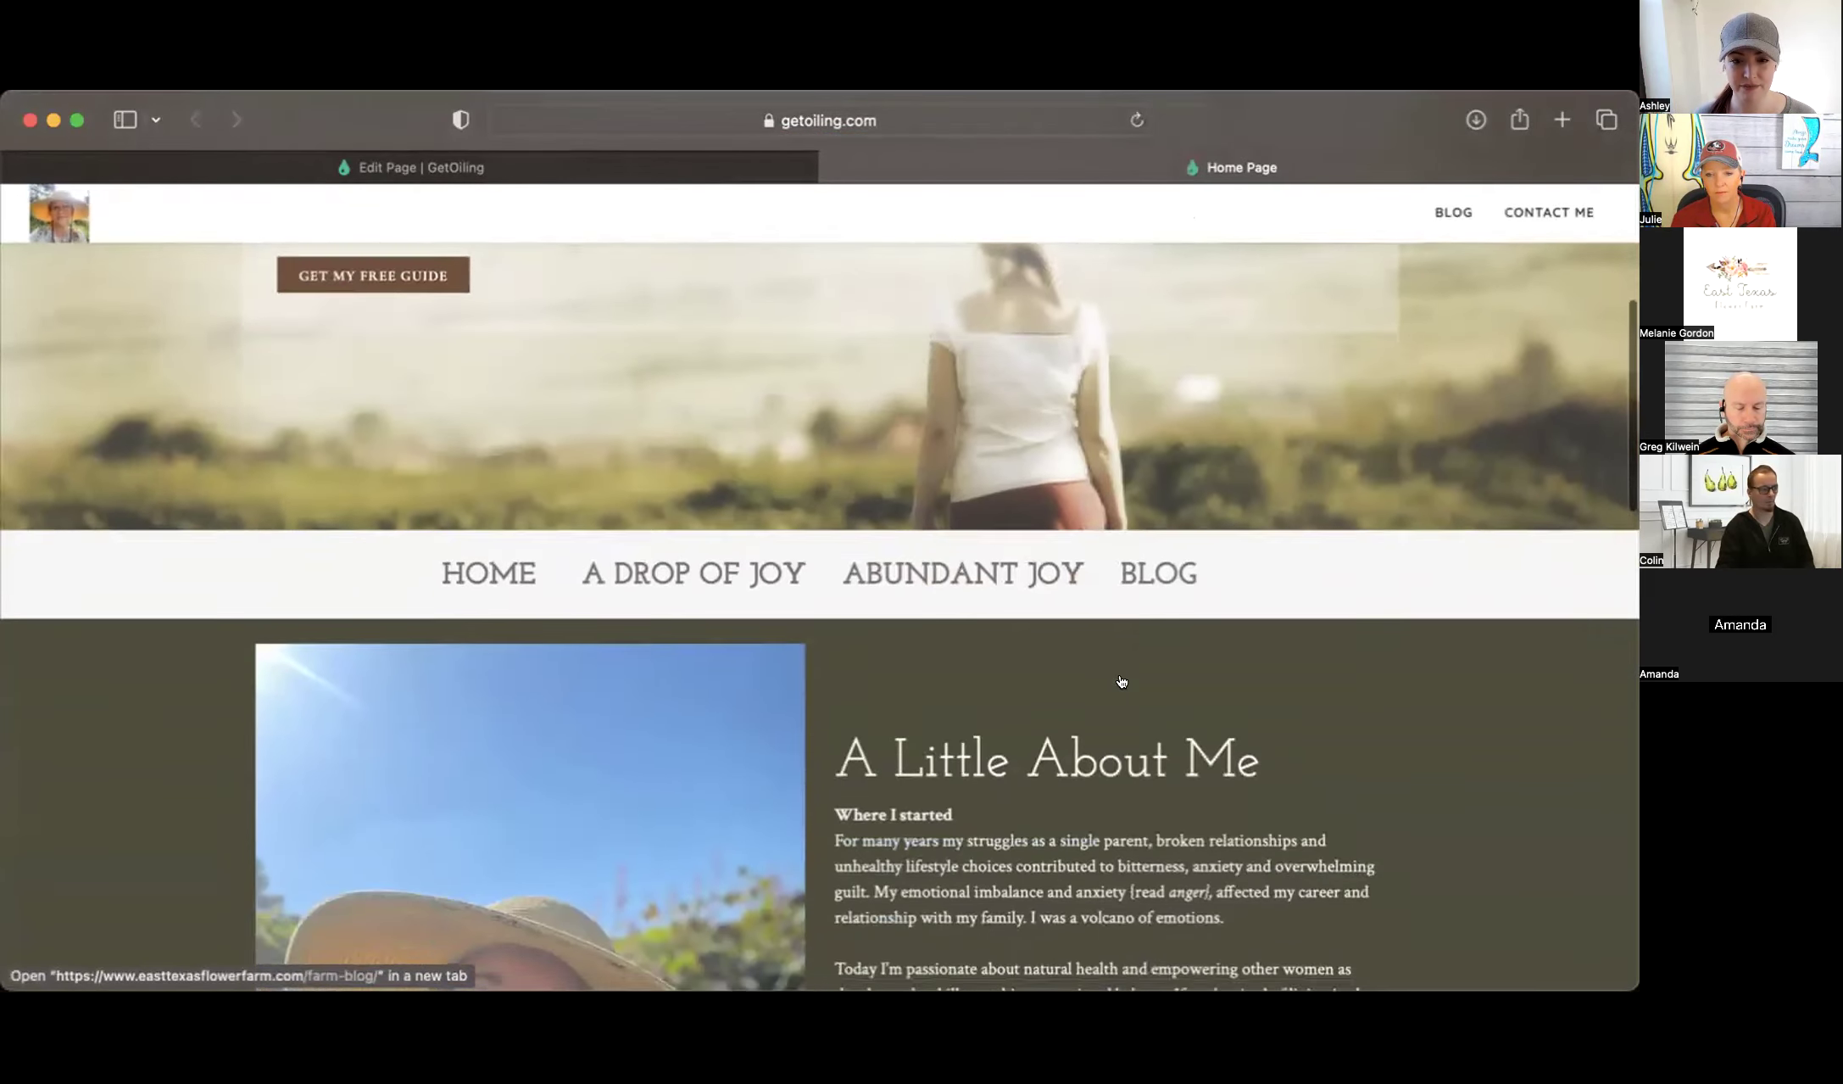
scroll(1121, 681, down, 15)
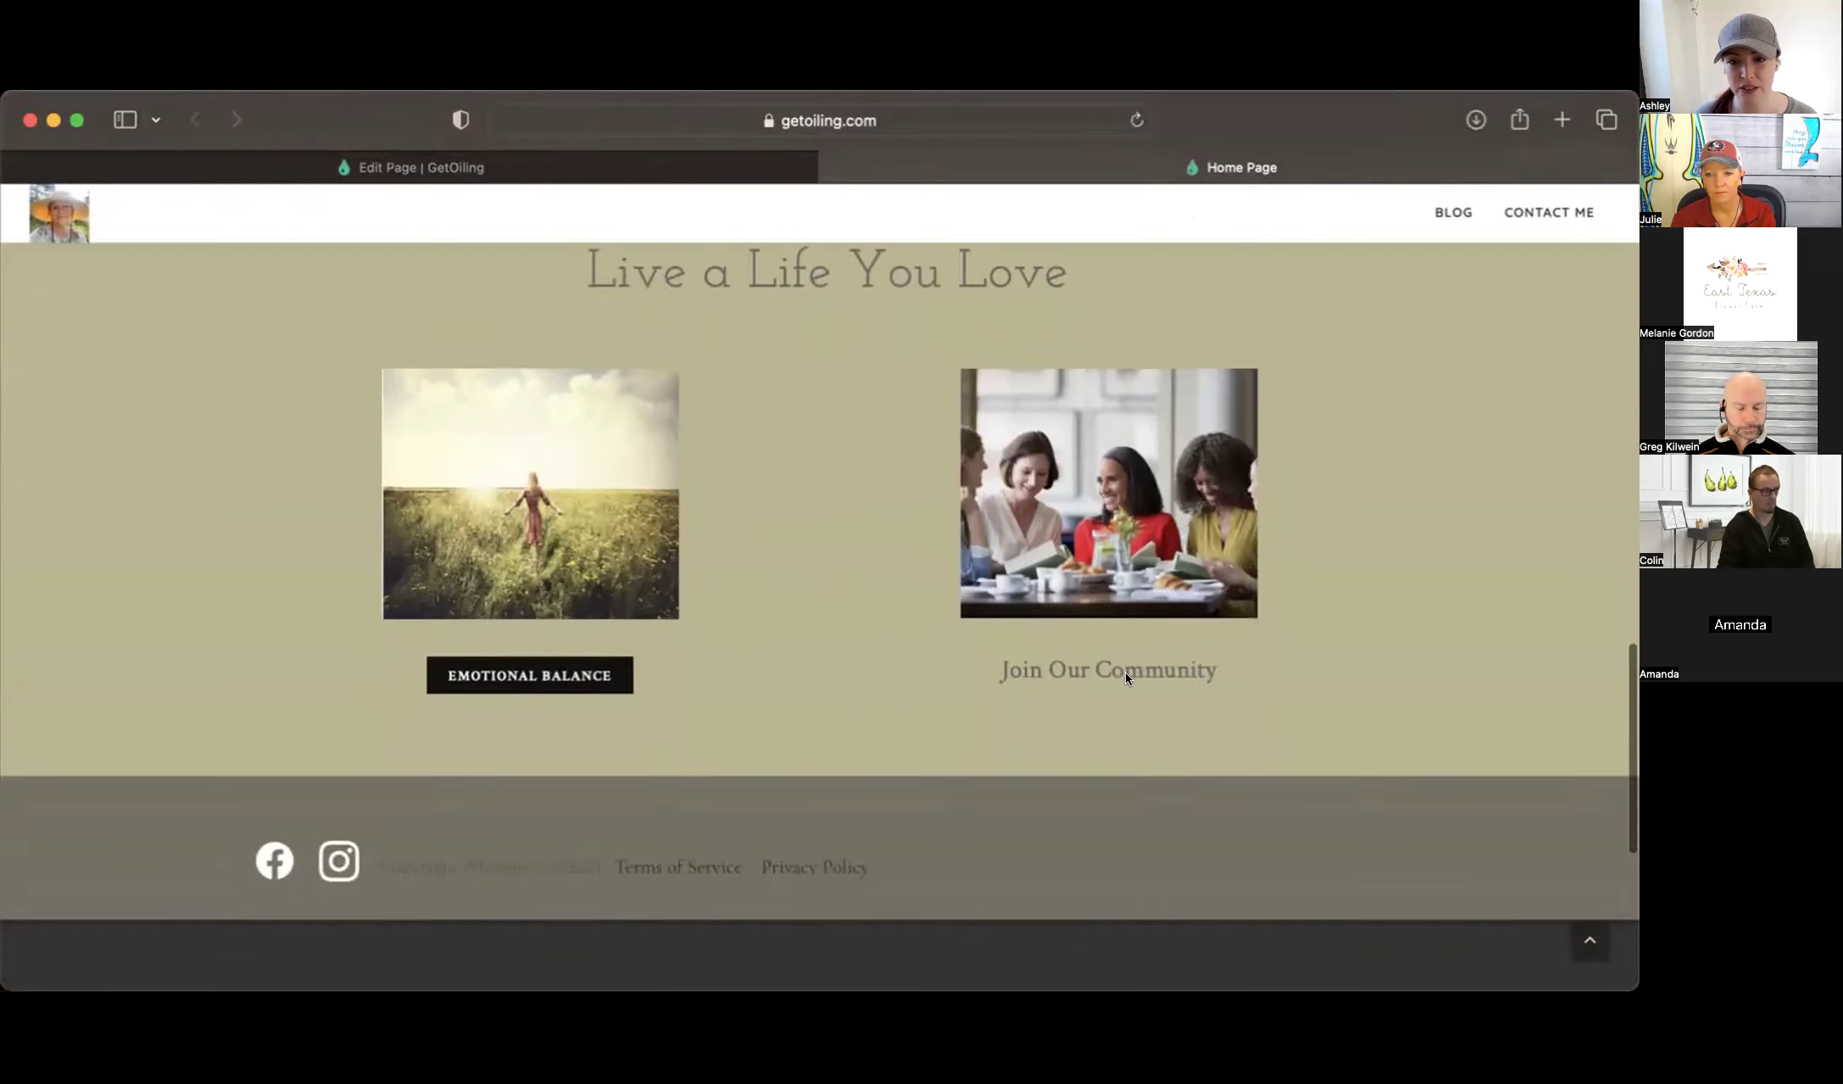
scroll(1124, 671, up, 15)
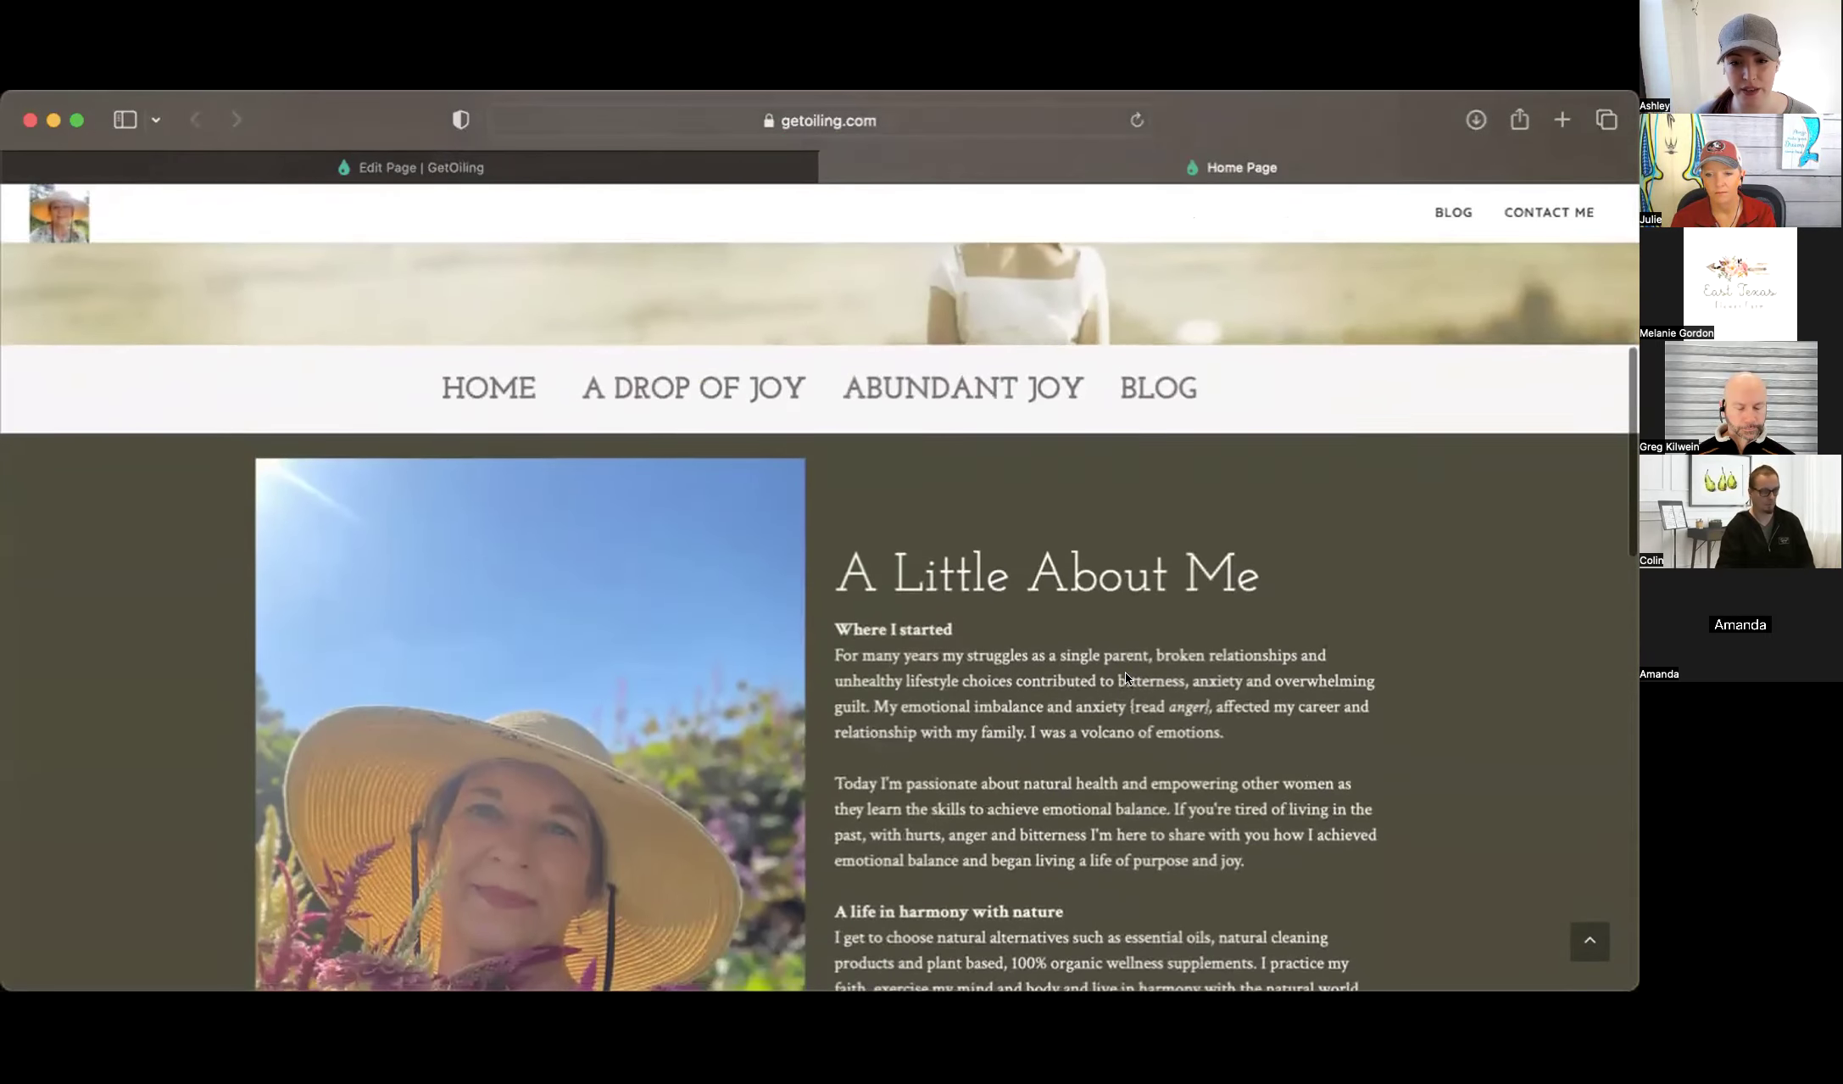
scroll(1125, 671, down, 3)
click(1212, 254)
scroll(586, 560, down, 8)
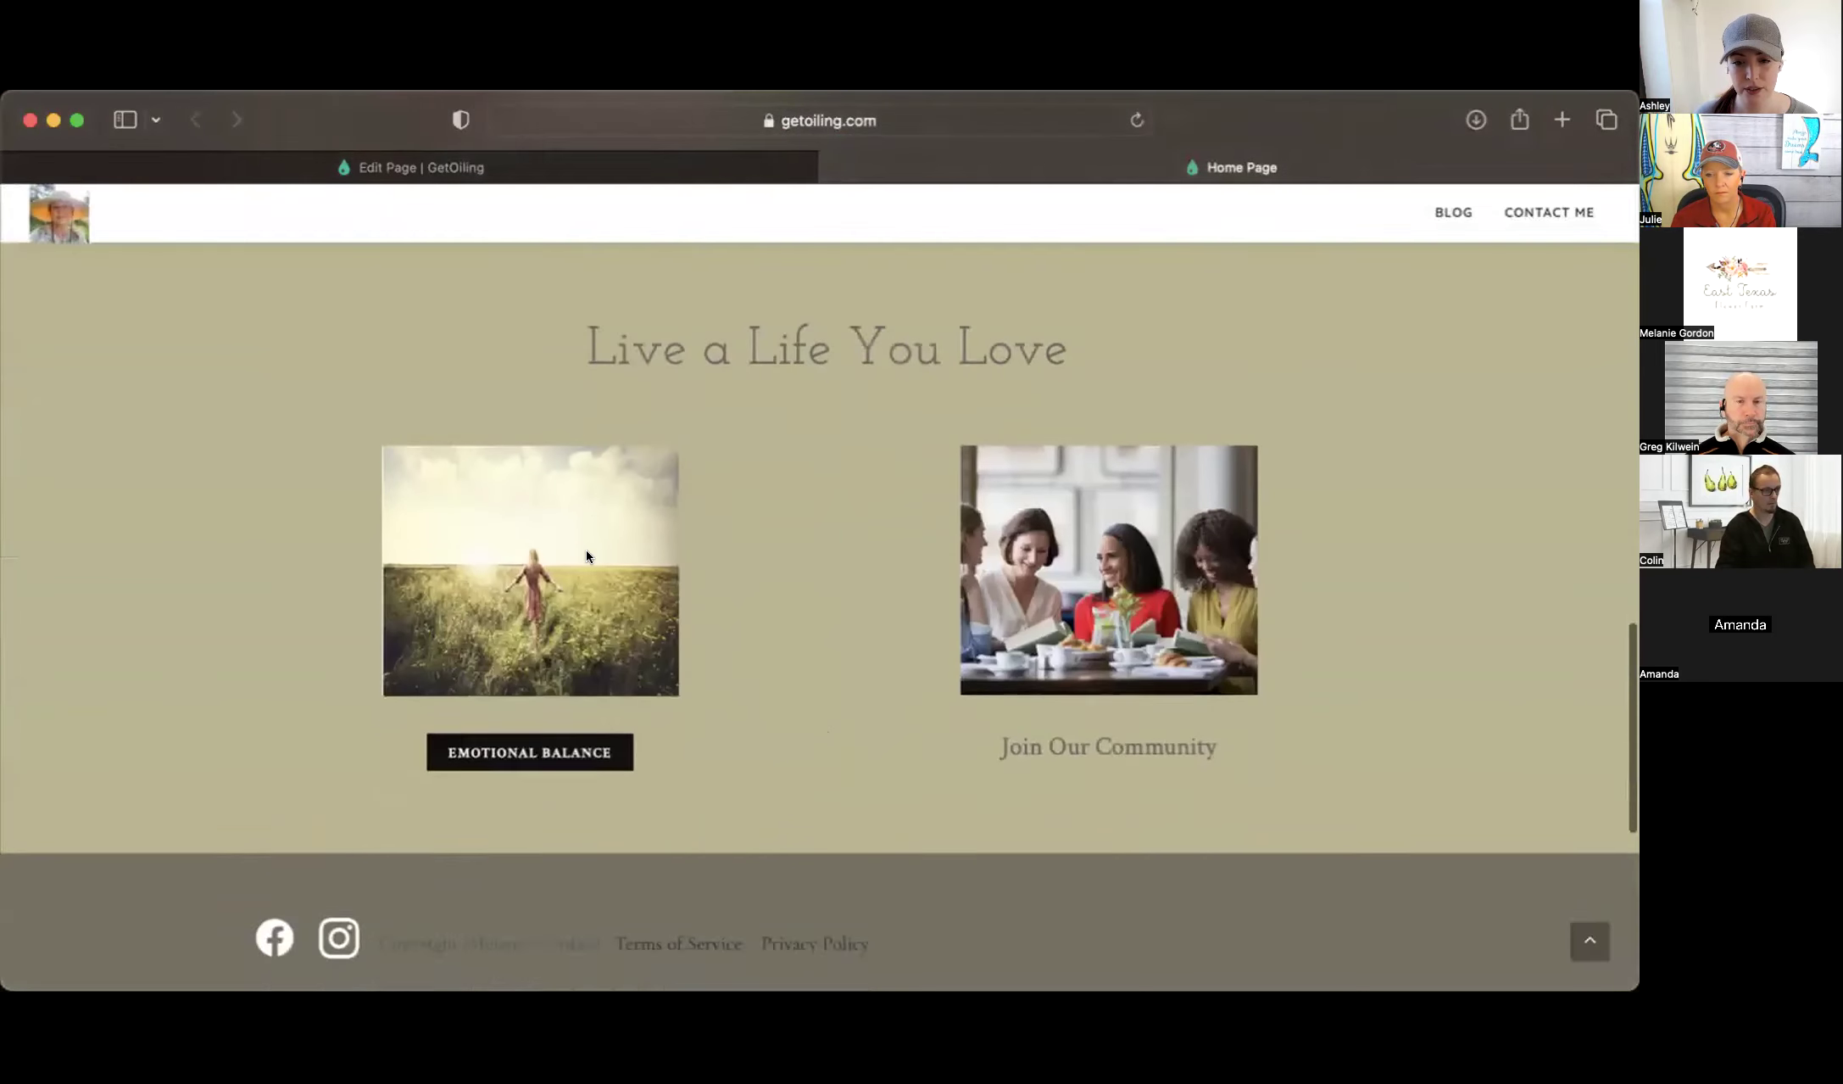
scroll(586, 551, up, 20)
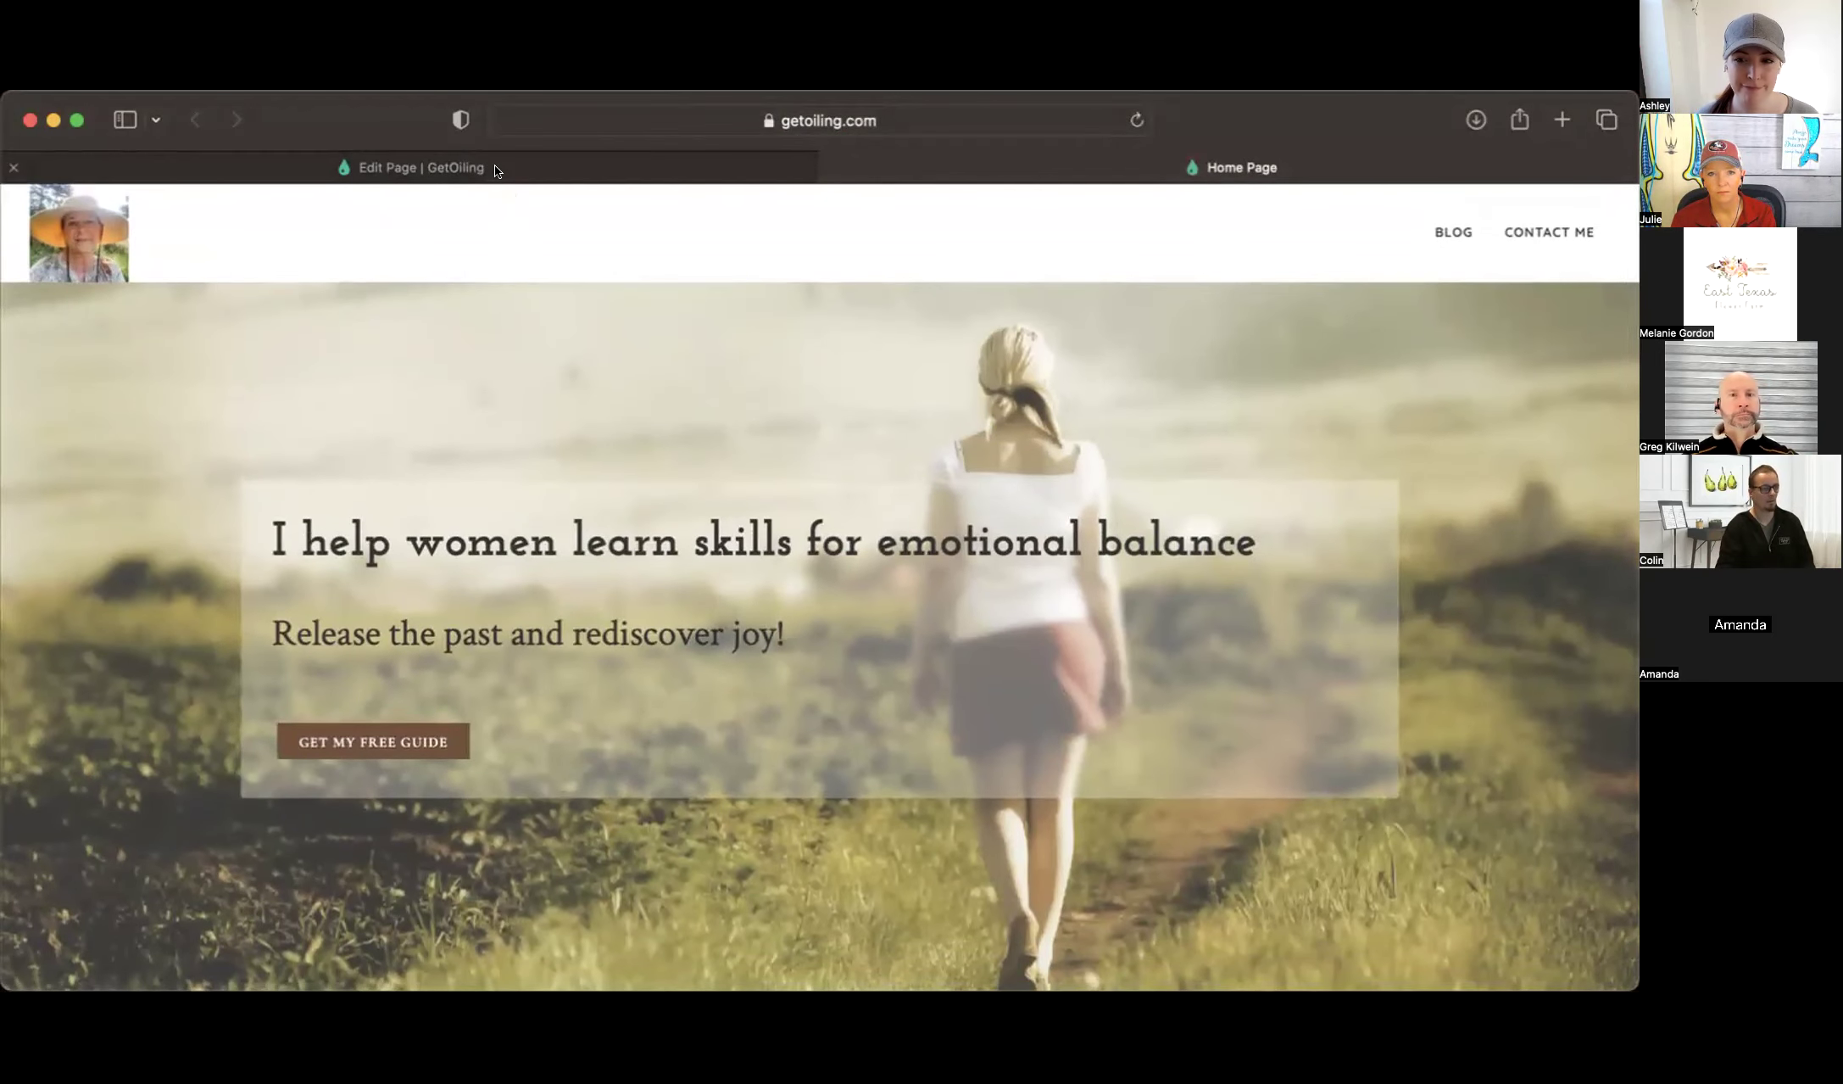
Return to the website pages list and open the YL lead group page for editing
mouse_move(494, 167)
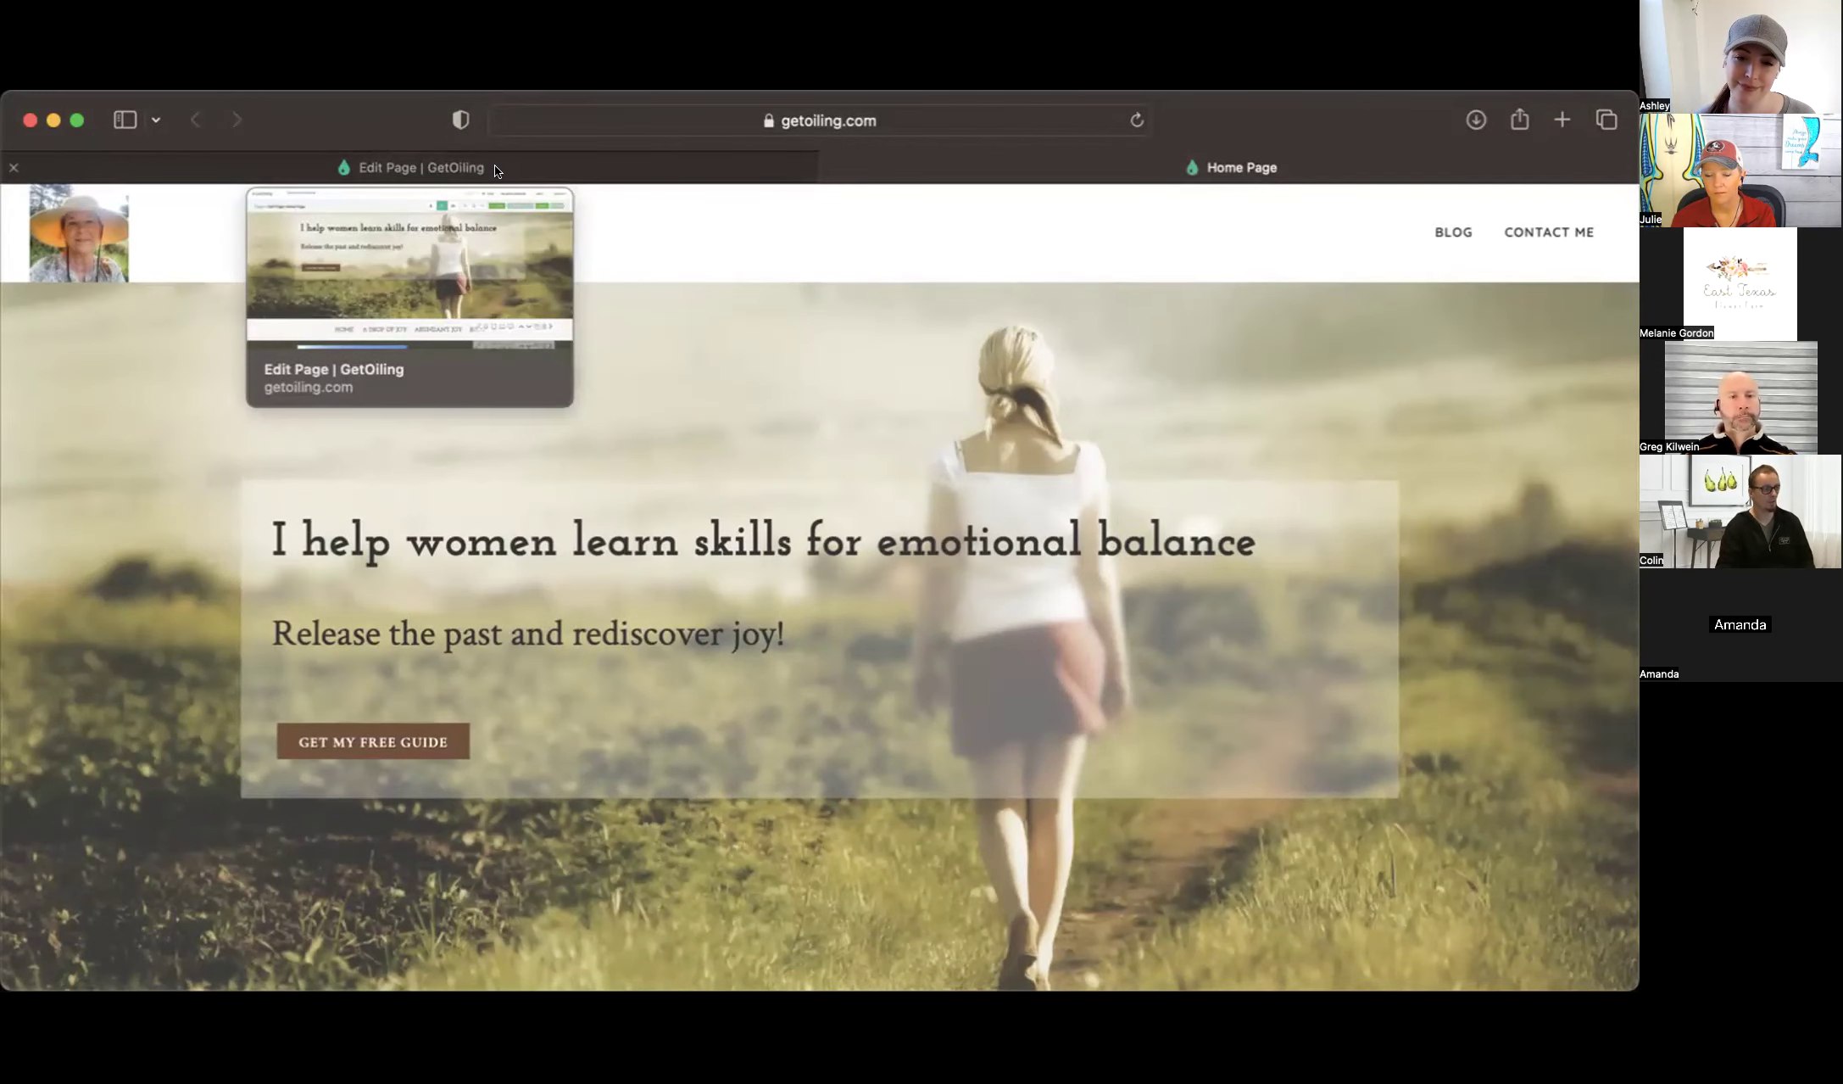
click(499, 172)
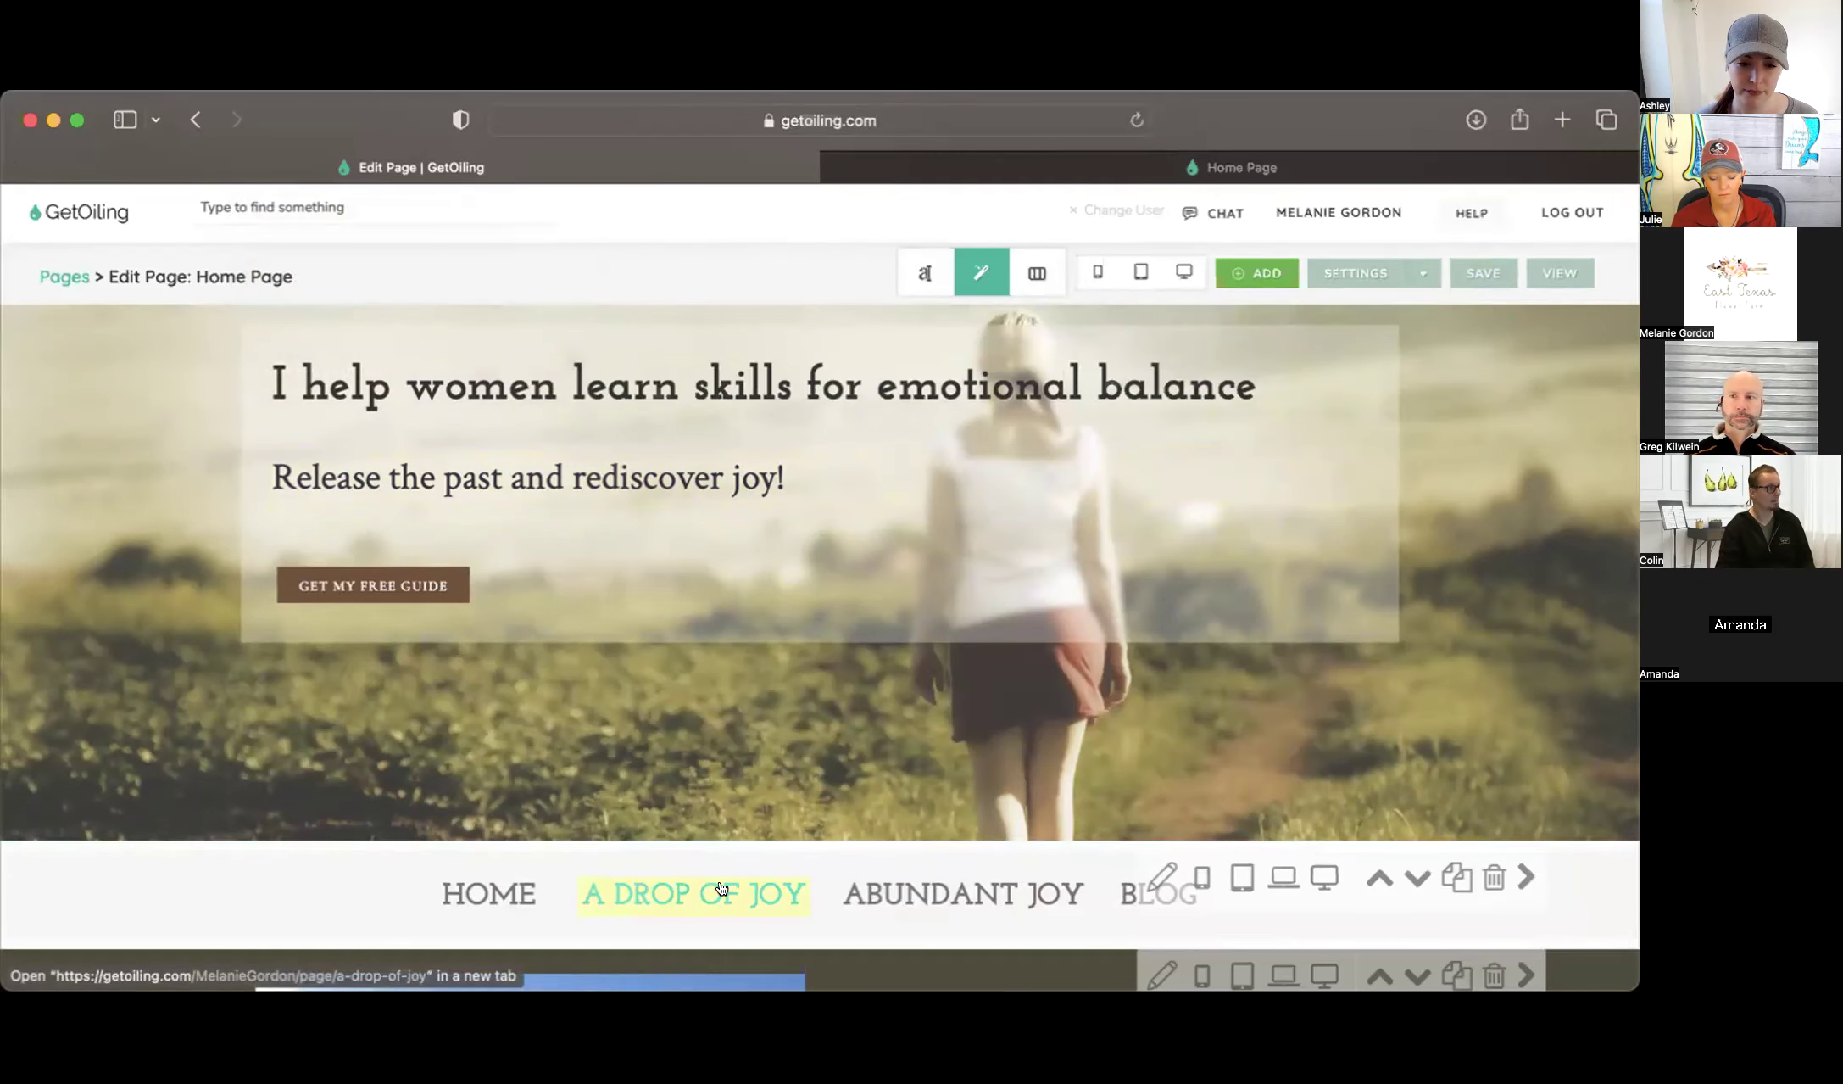
click(64, 276)
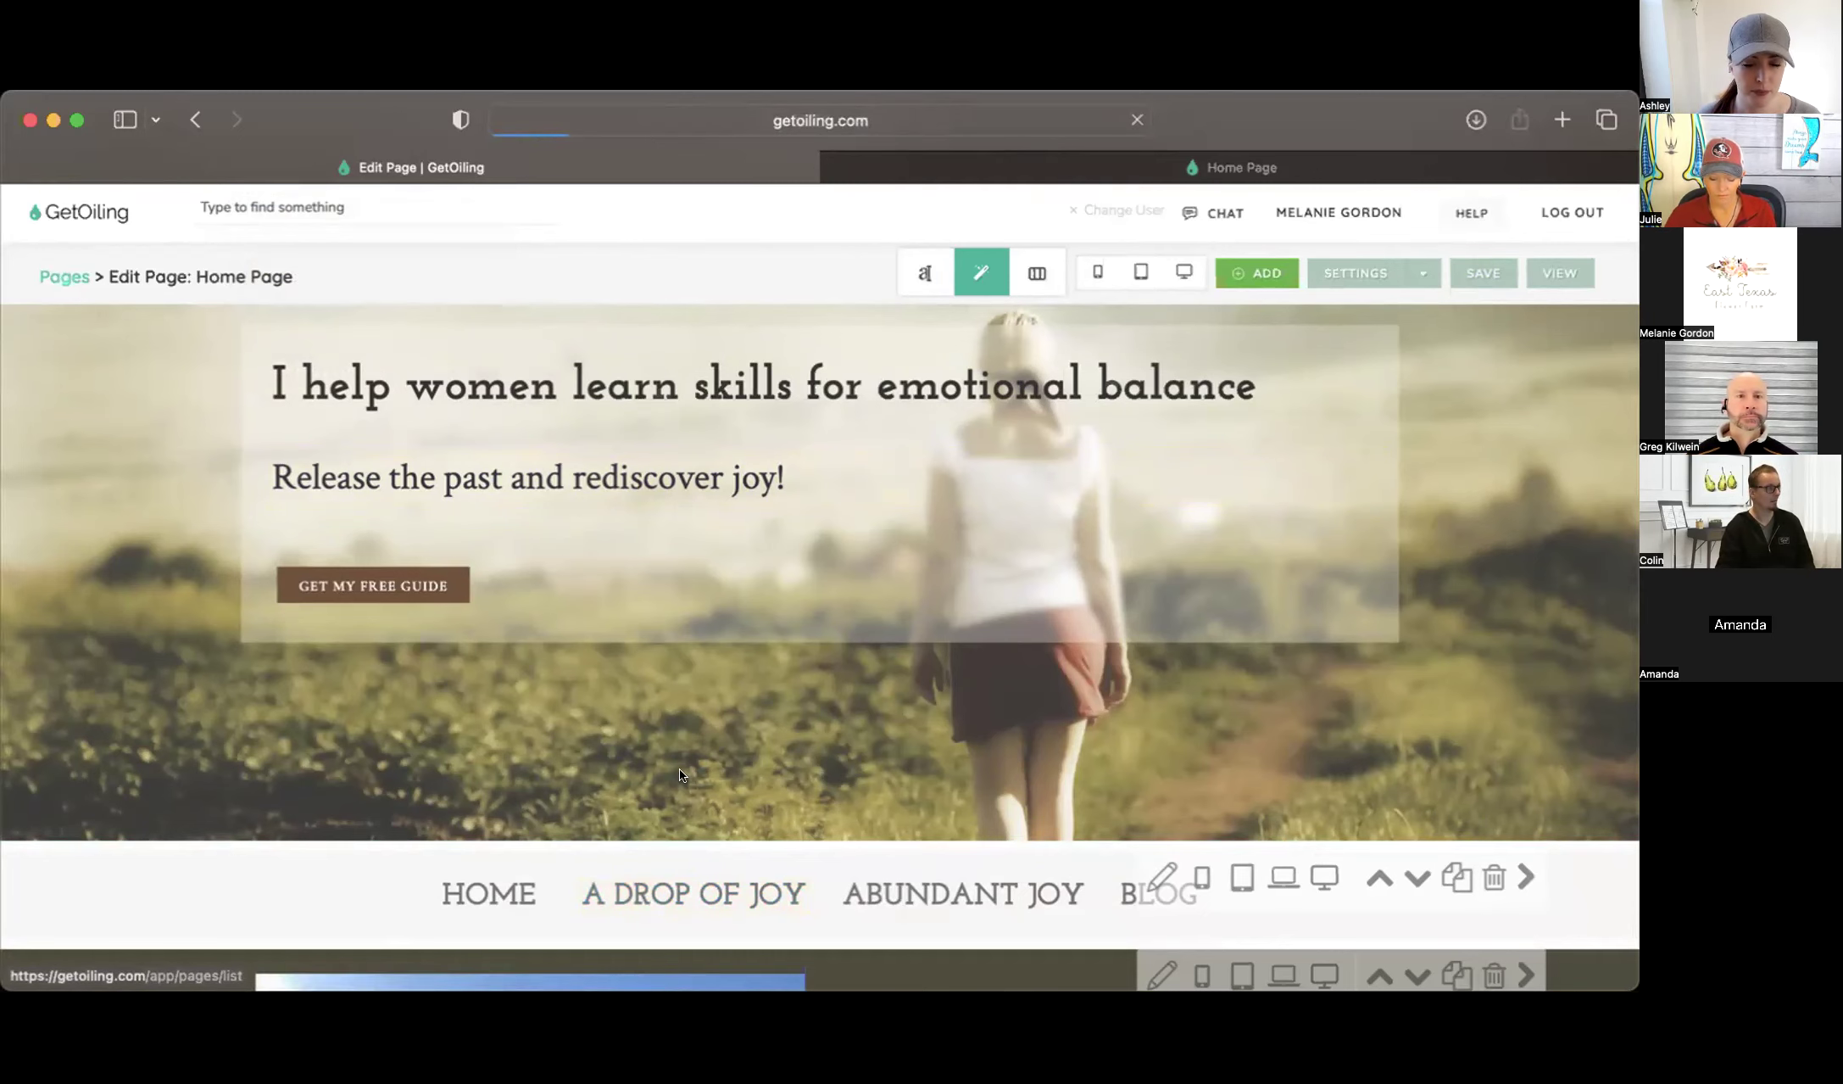
scroll(680, 769, down, 10)
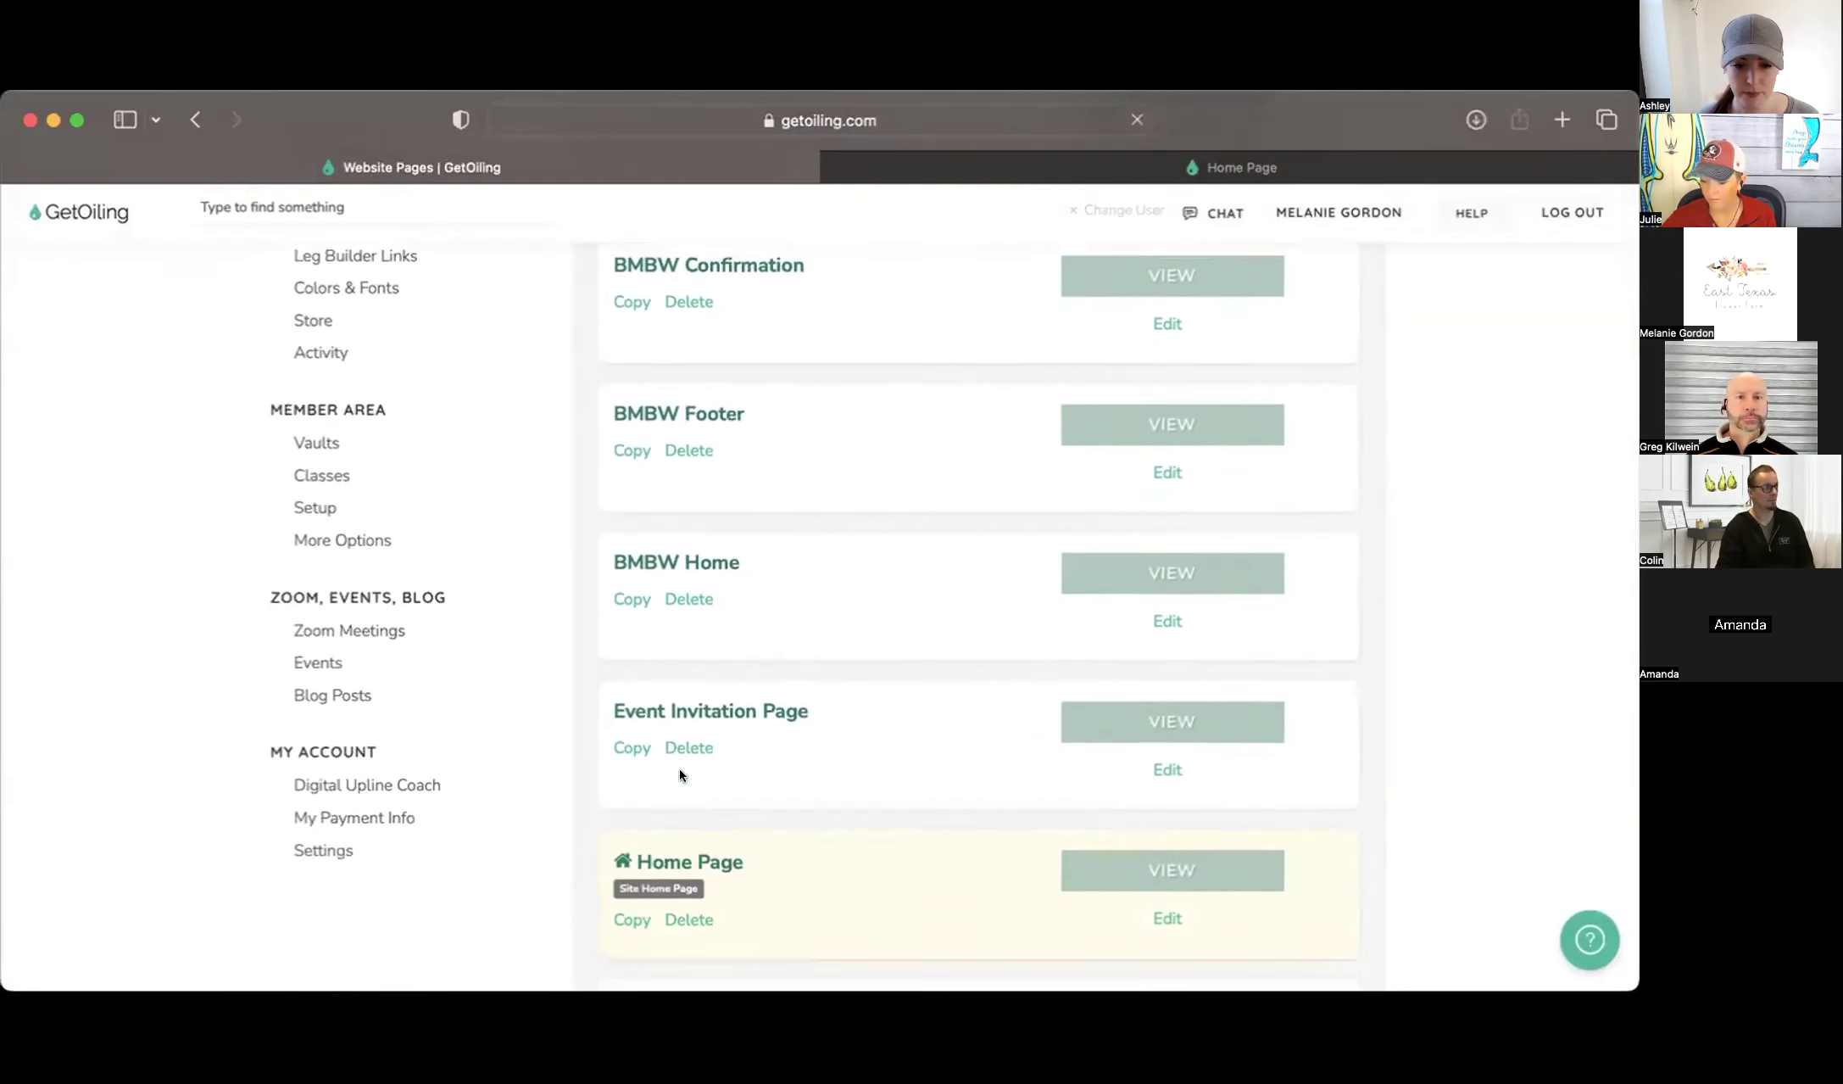
scroll(680, 769, down, 3)
click(685, 562)
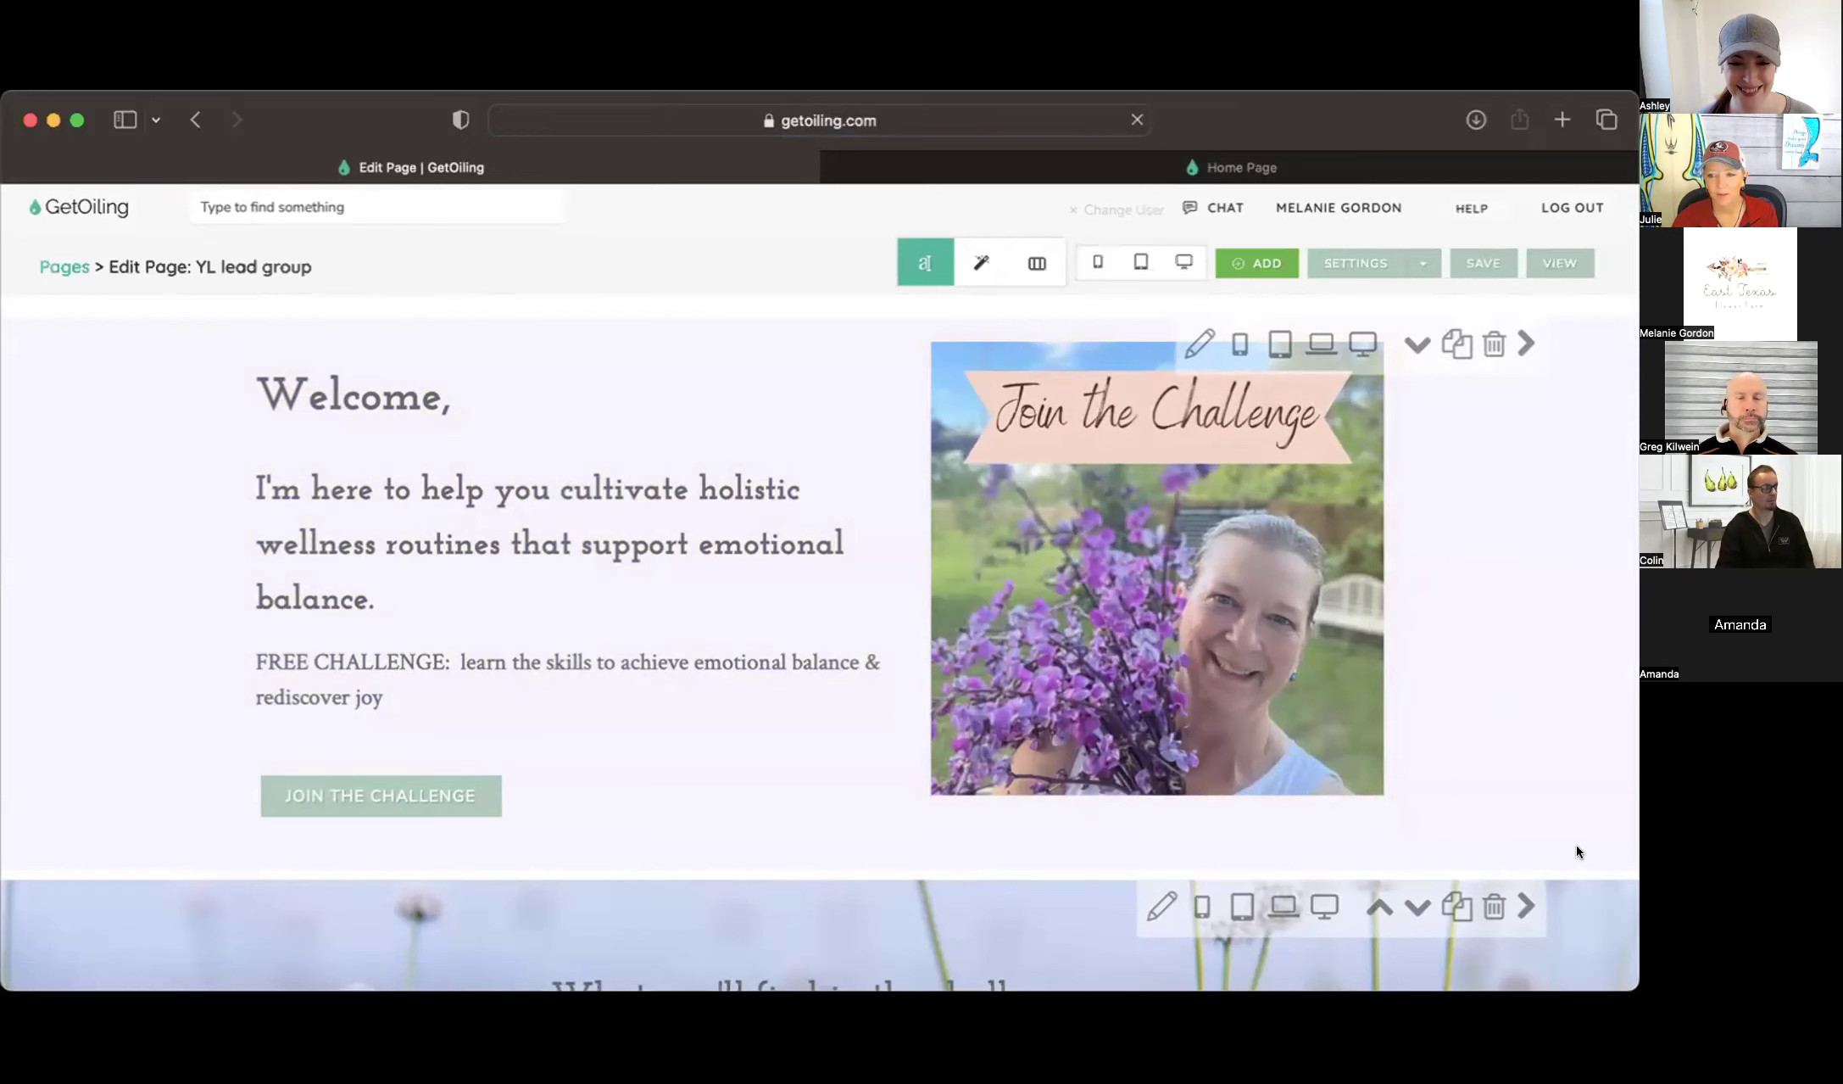
scroll(1577, 852, down, 3)
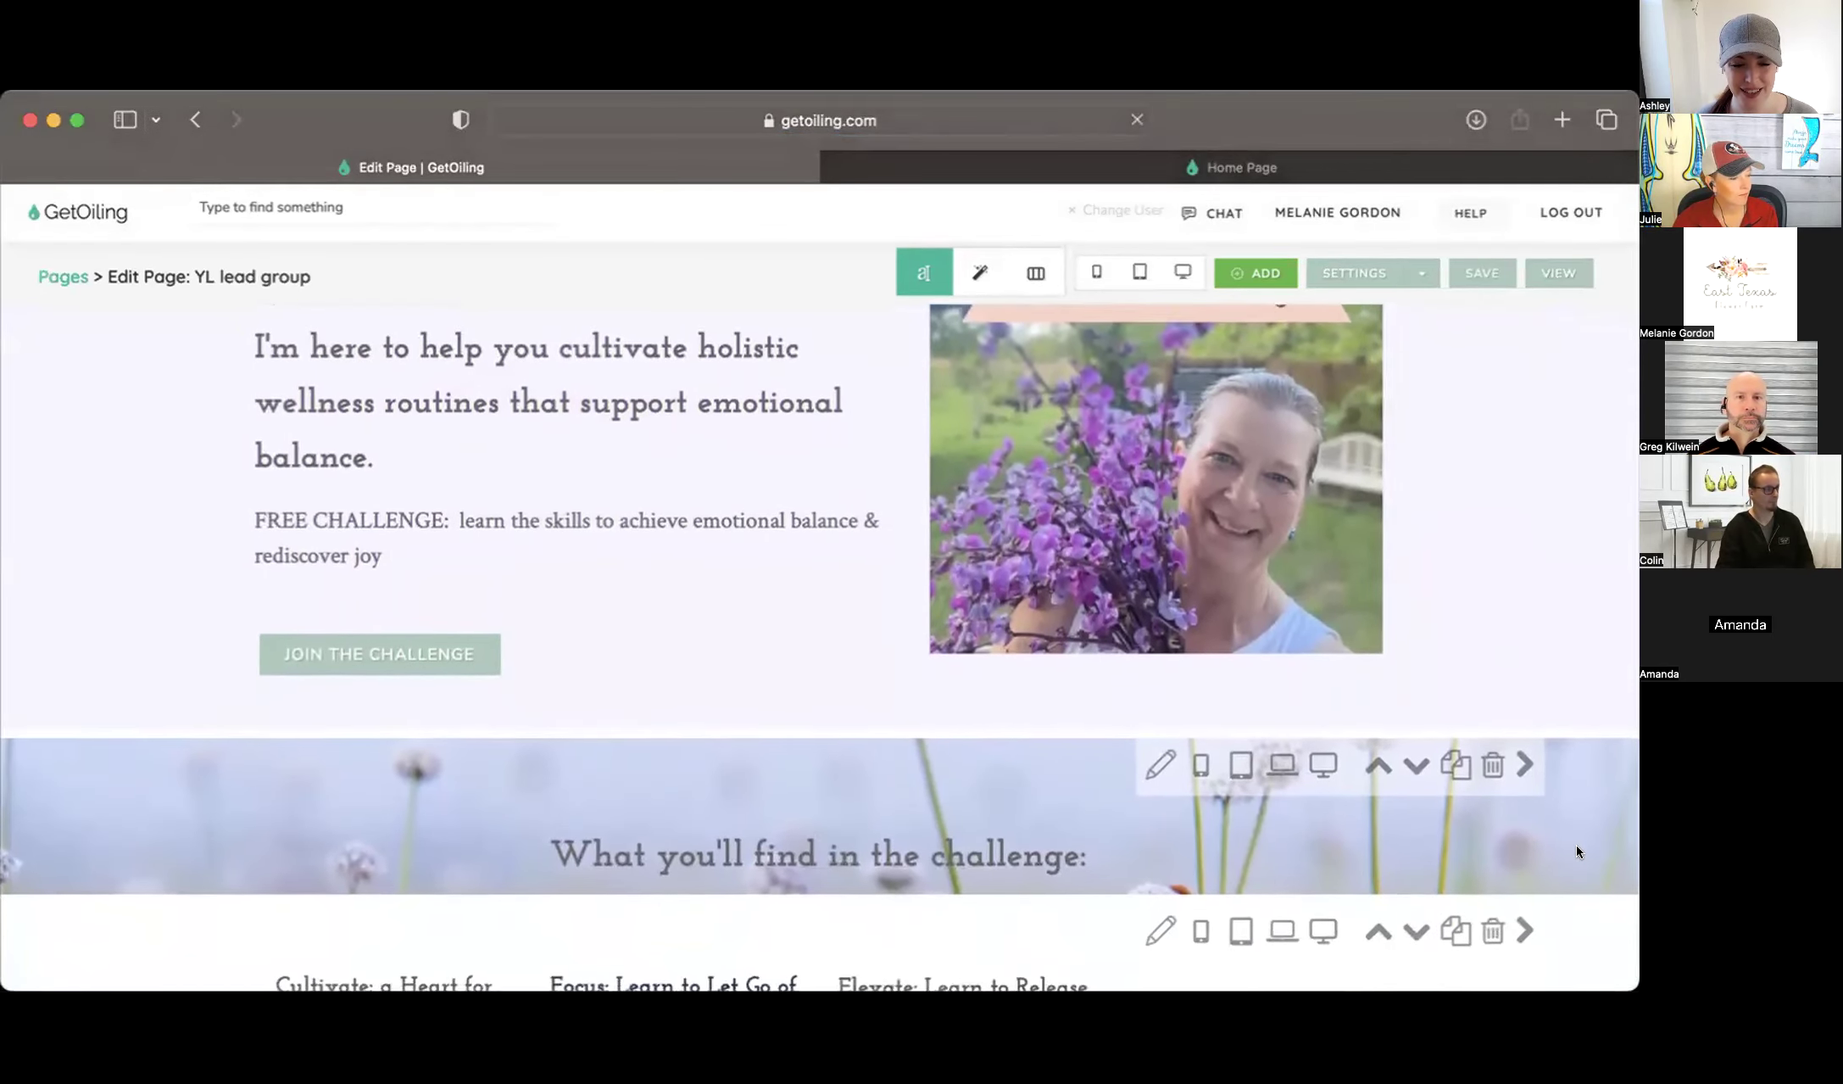
Examine the content and column layout of the three-column row beneath "What you'll find in the challenge:"
scroll(1577, 850, down, 4)
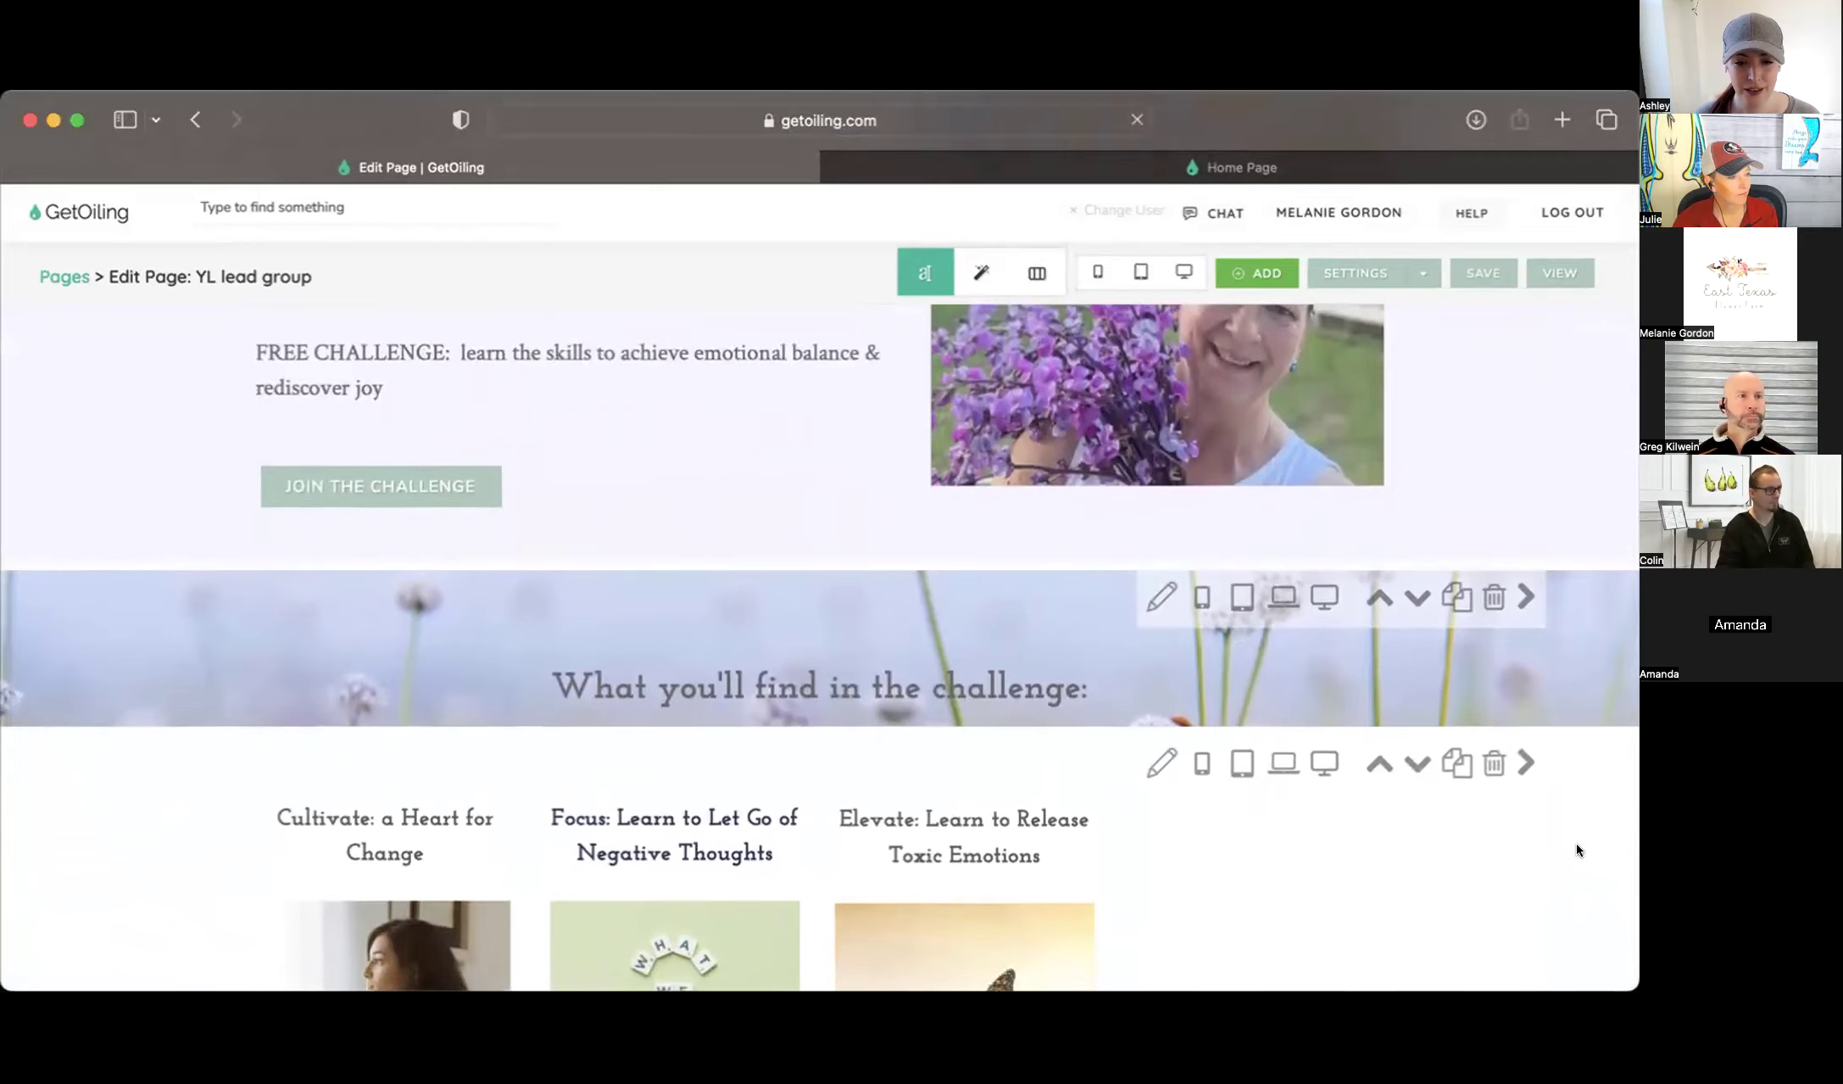
scroll(1577, 843, down, 8)
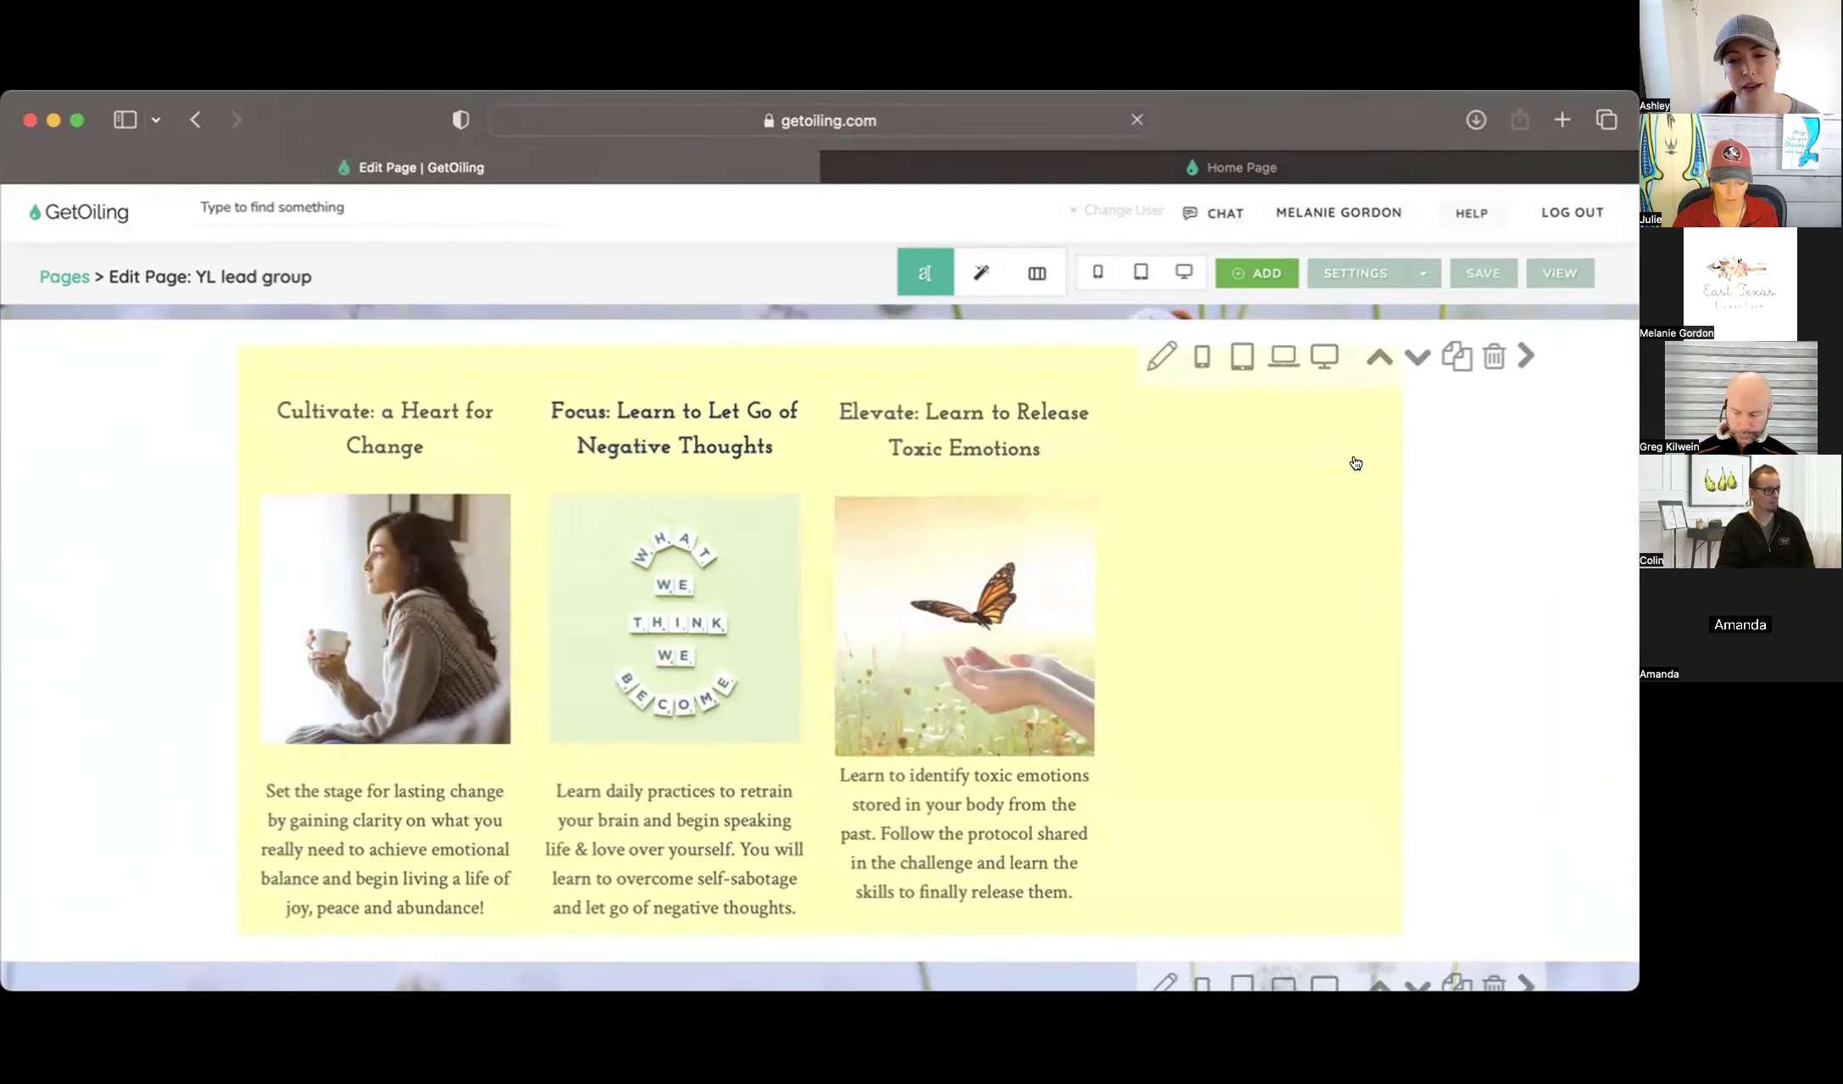
click(1356, 462)
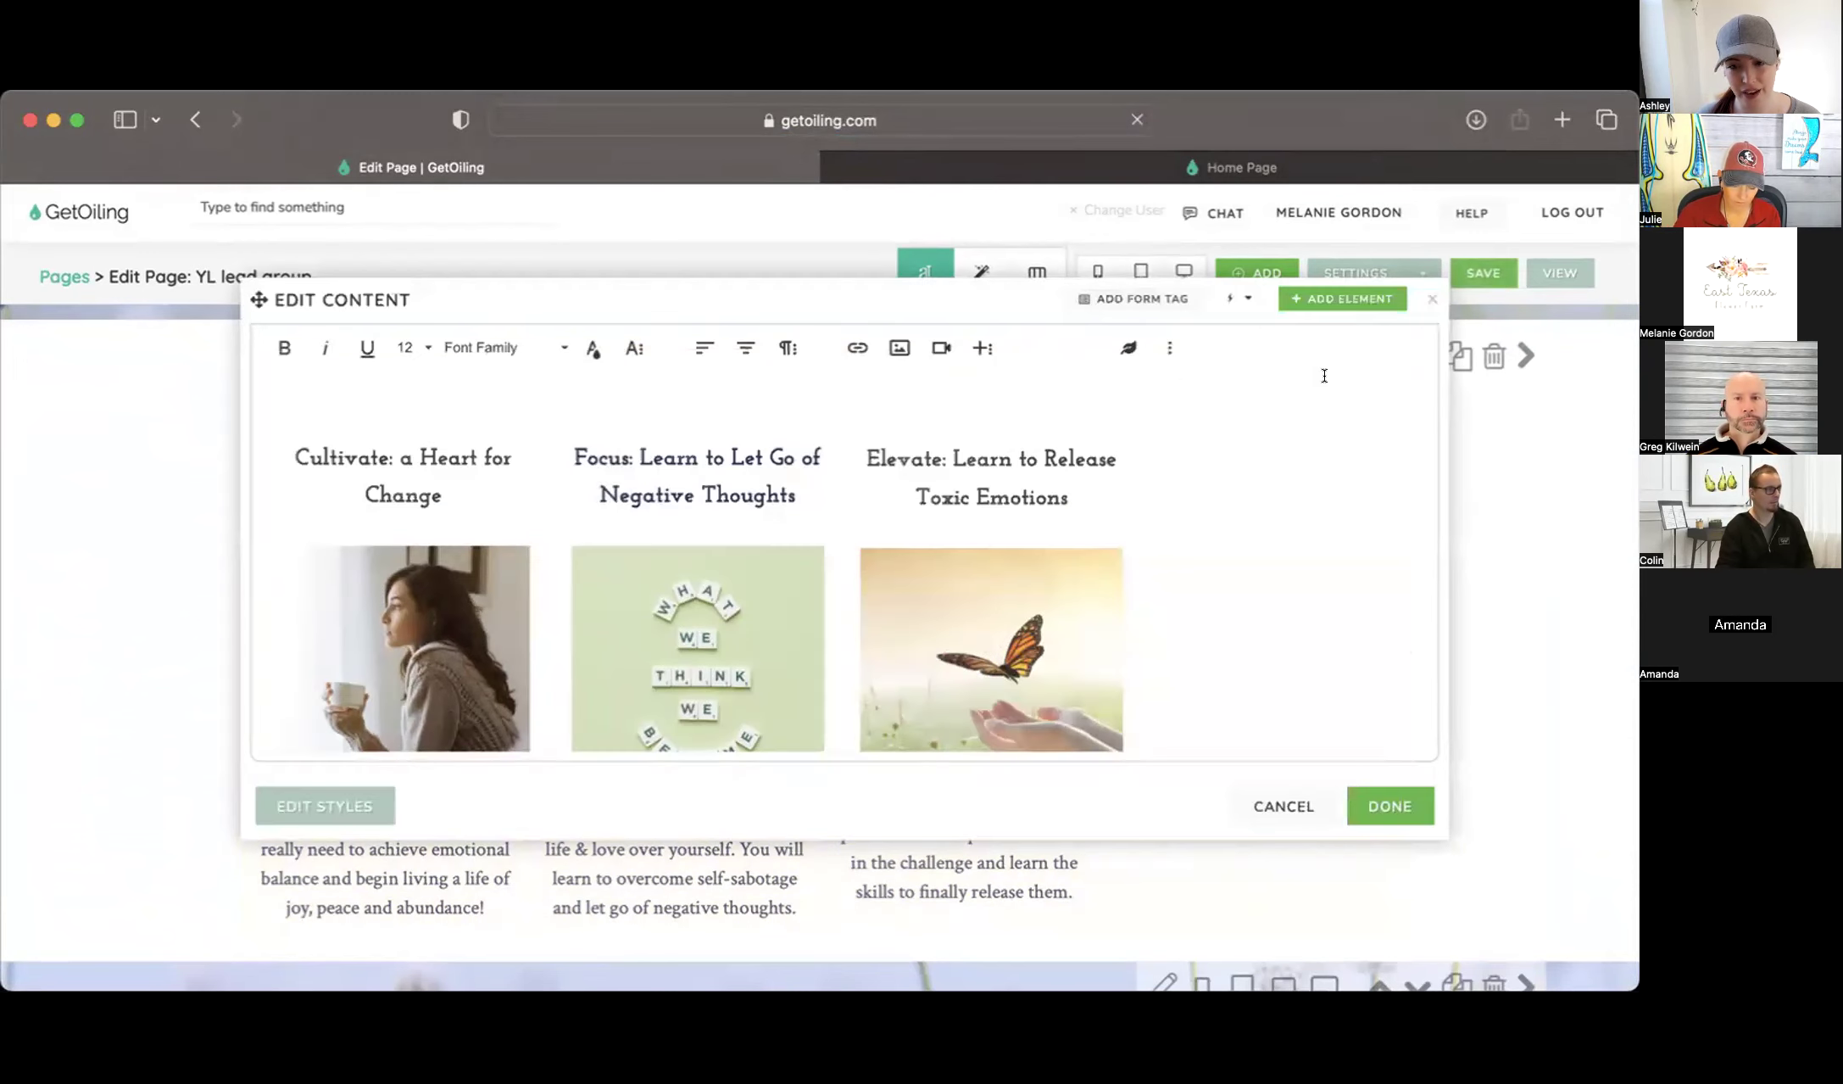
click(1432, 298)
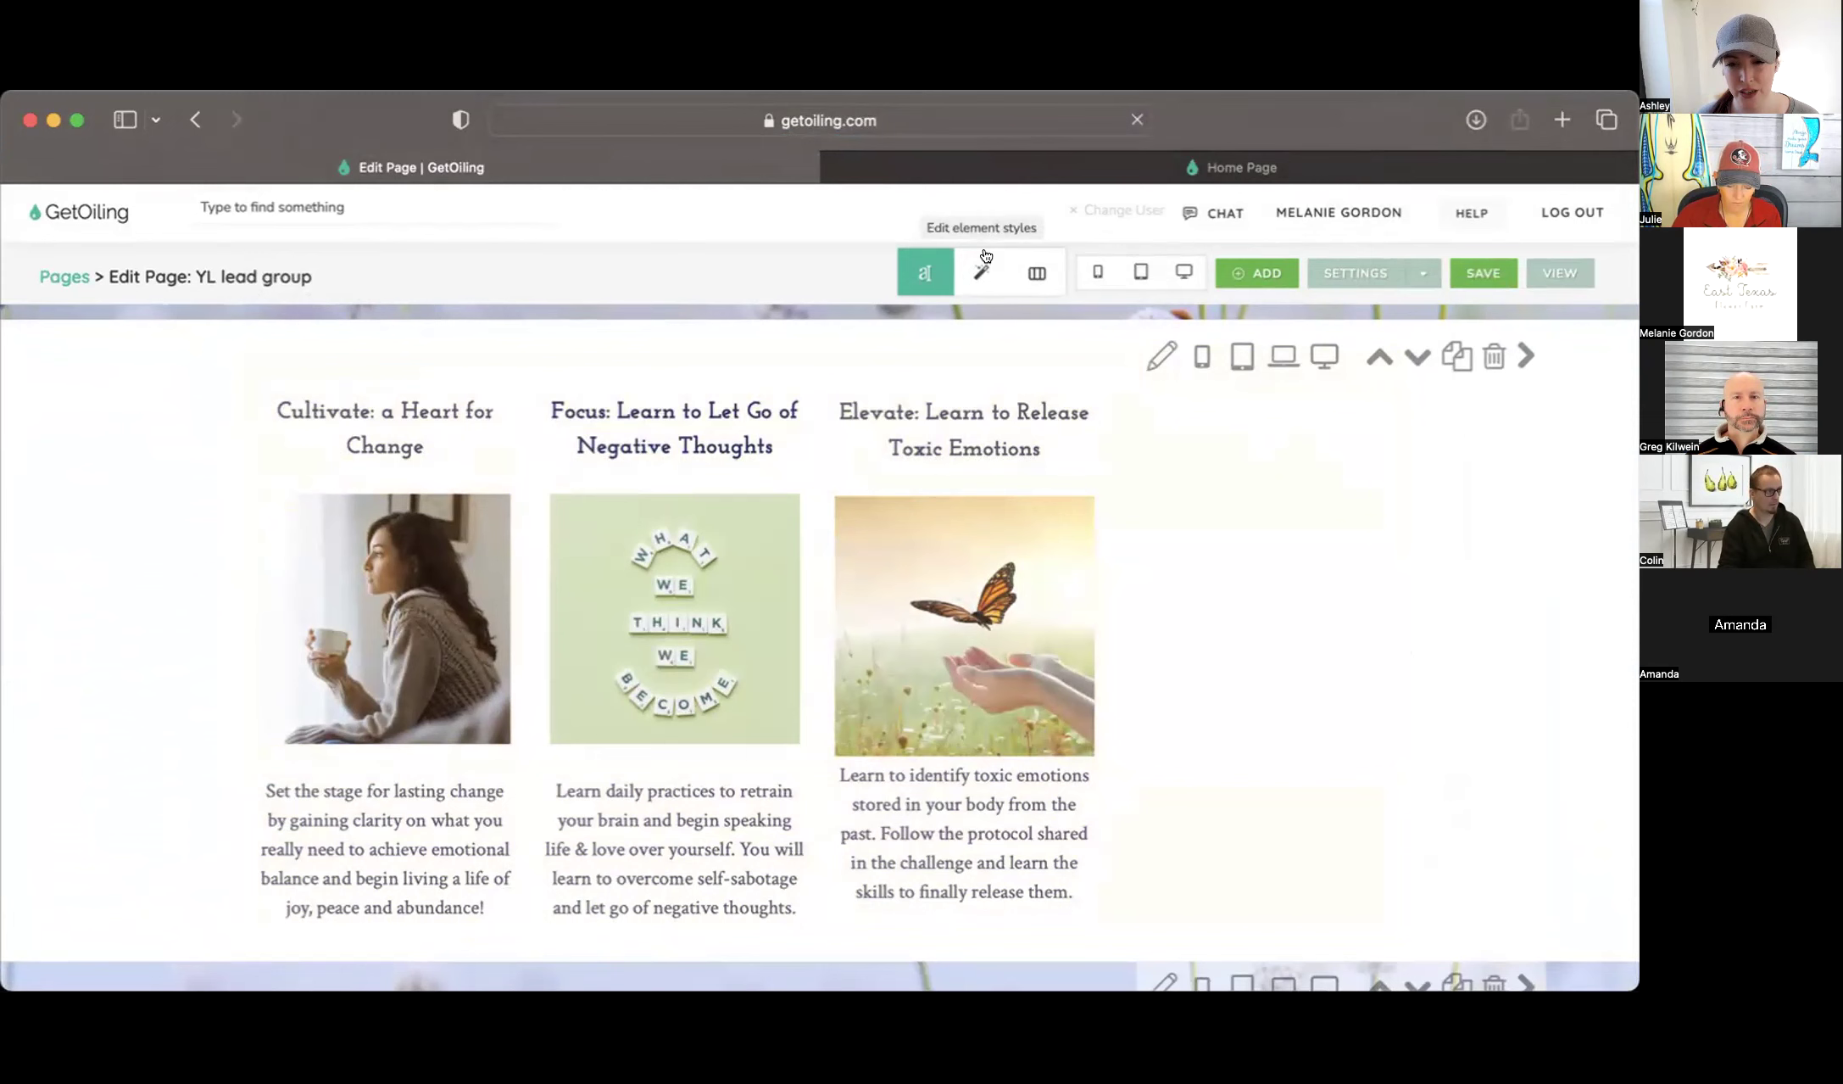
click(1036, 272)
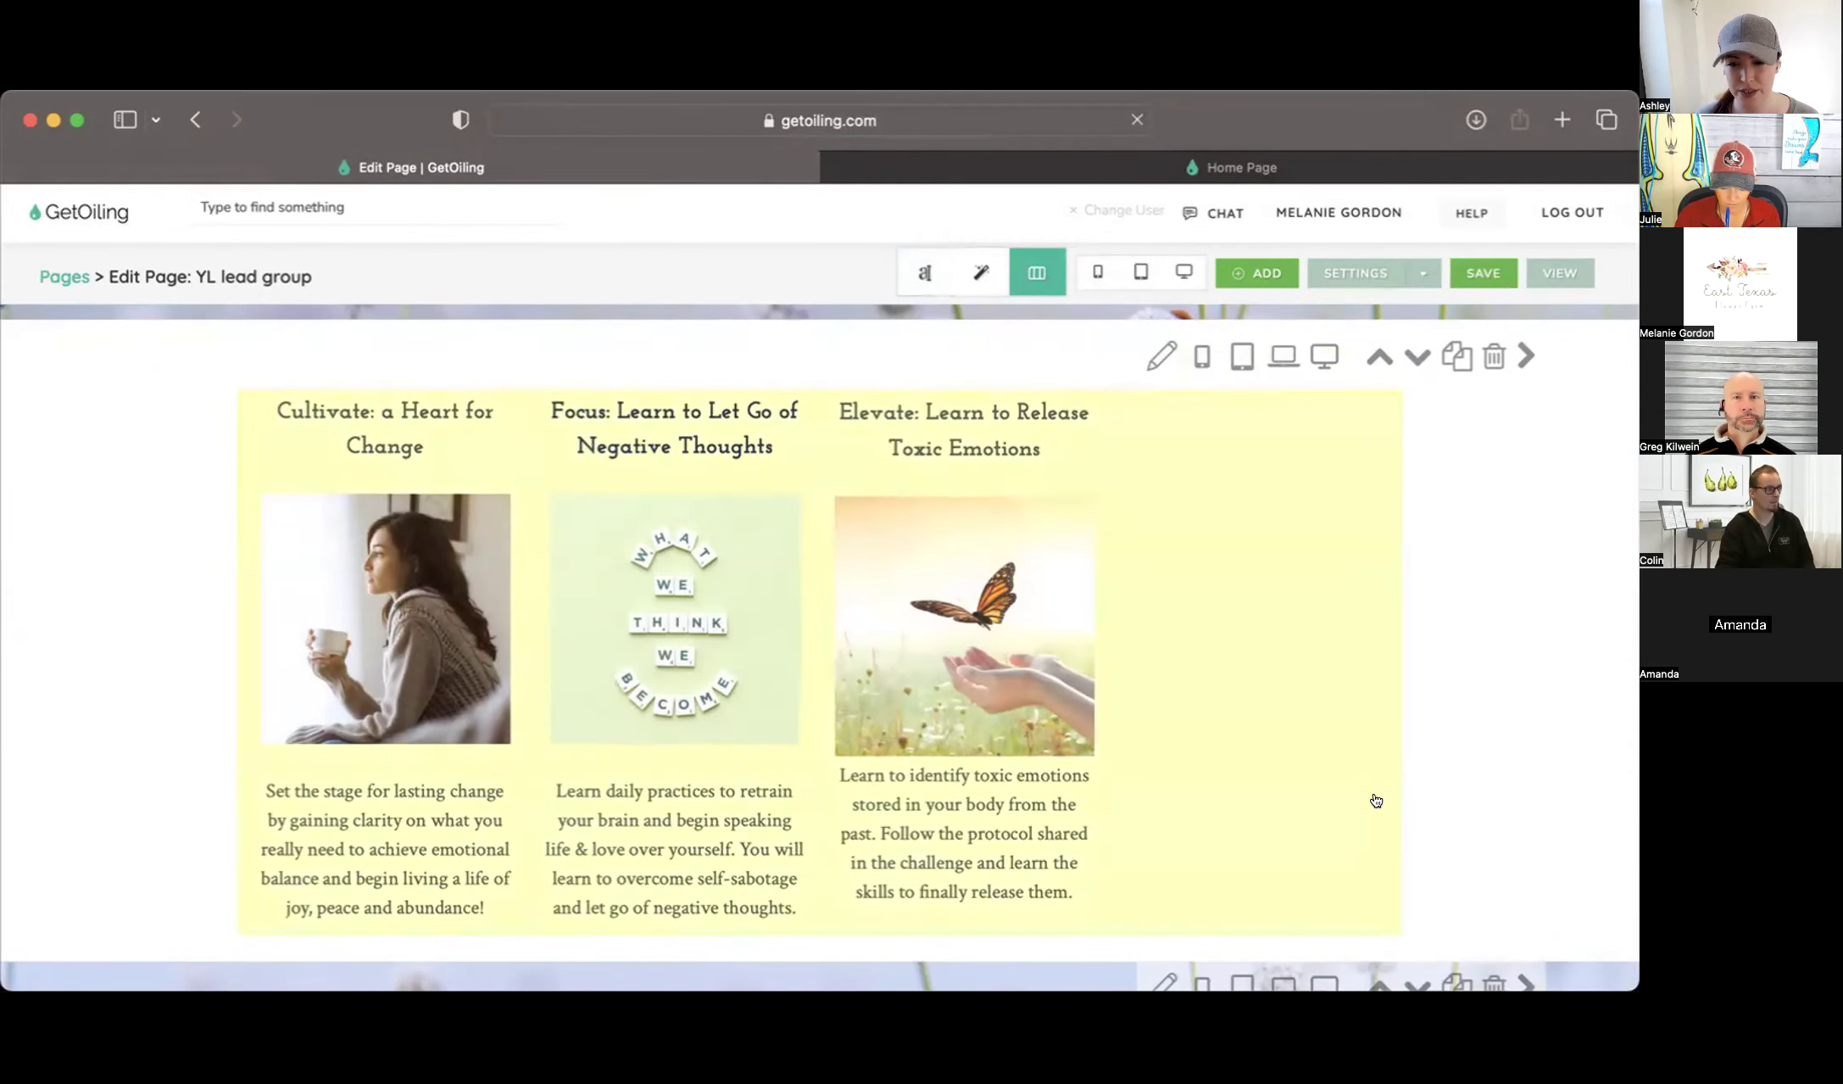
click(1364, 801)
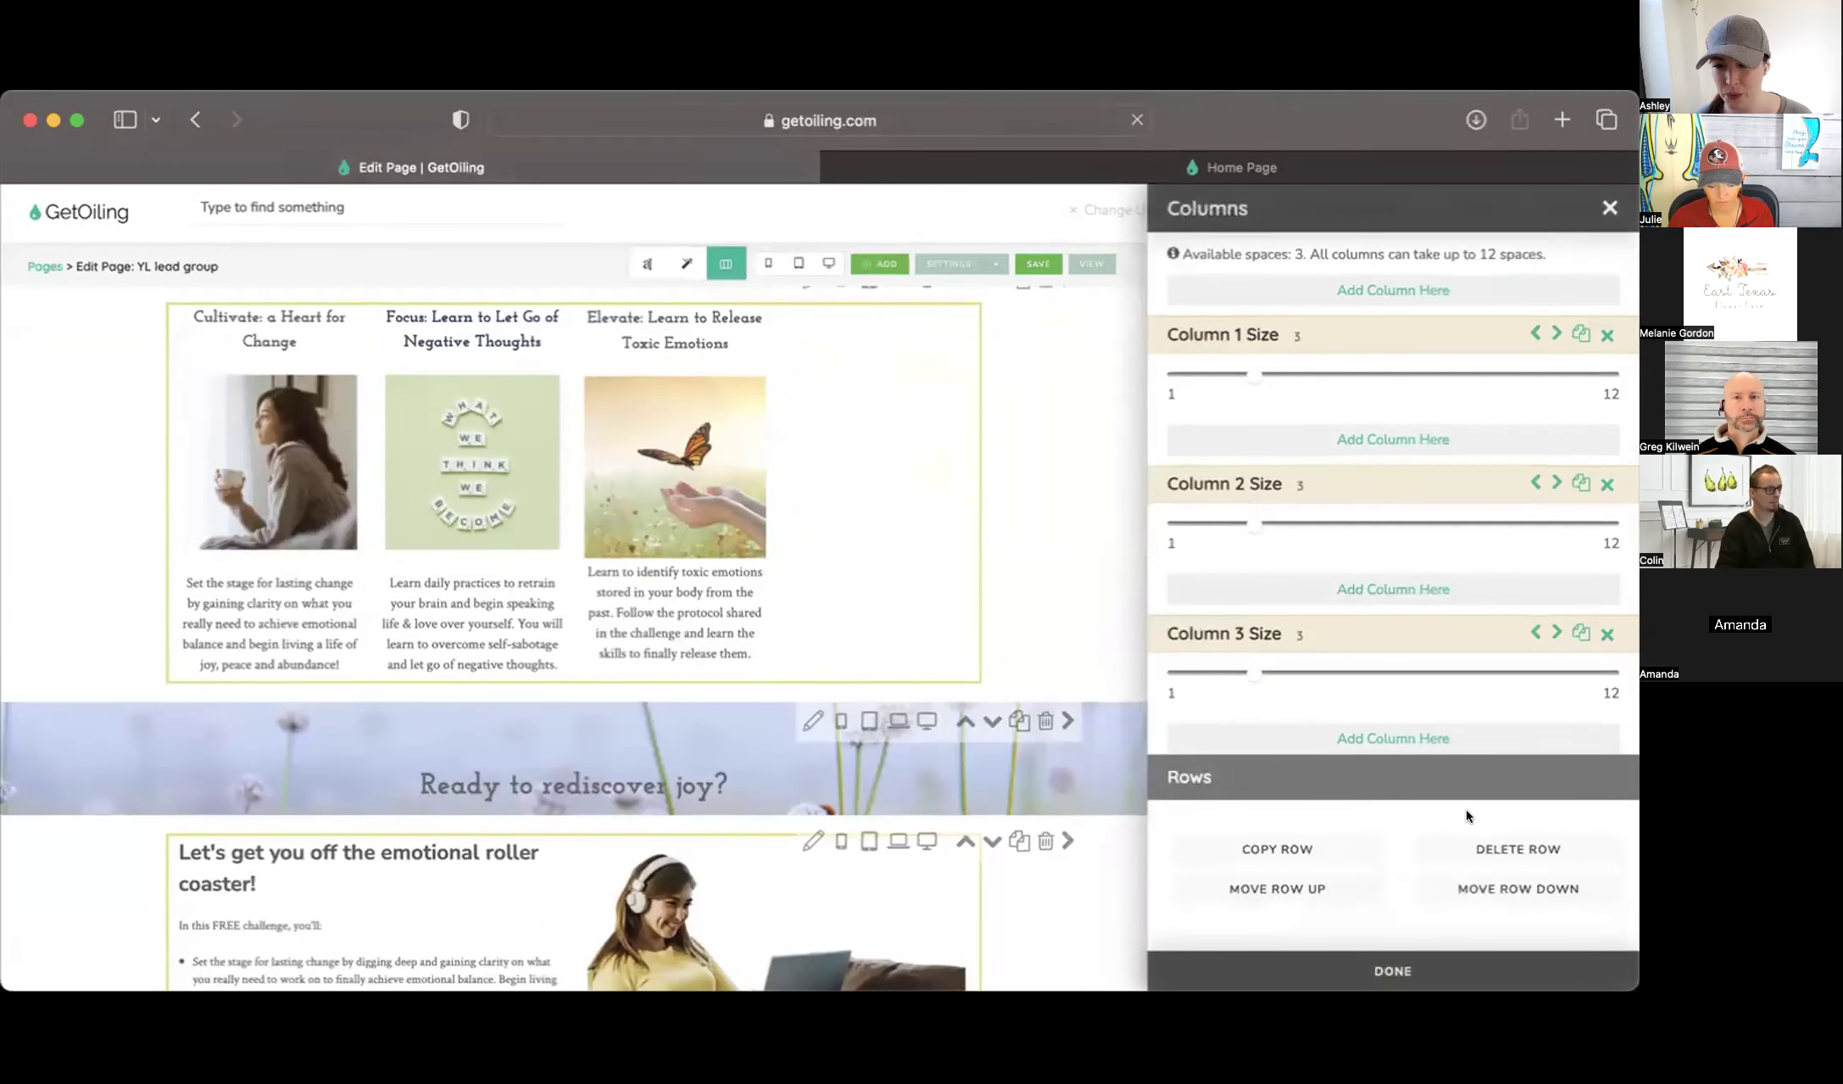
click(1609, 207)
Examine the three-column row's element styles, from animation and background color to padding, rounded corners and shadow, and close them
click(982, 272)
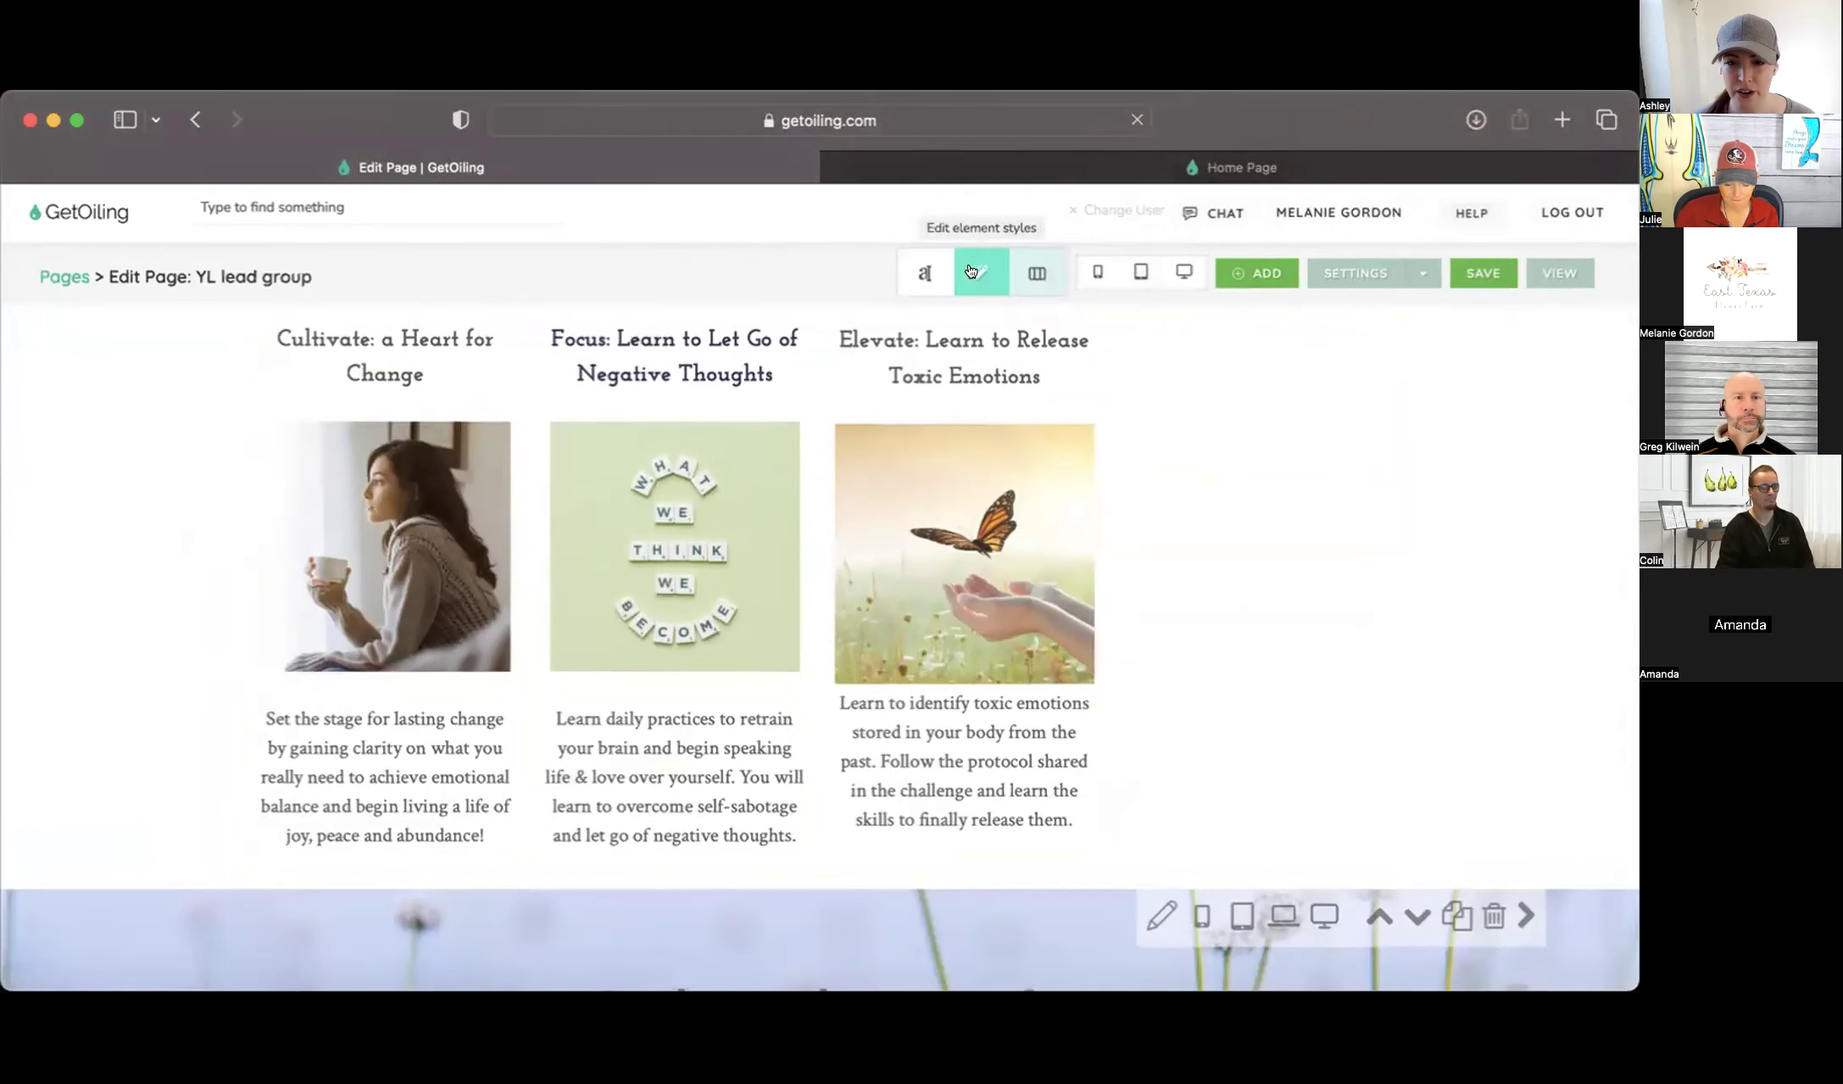
click(1259, 766)
scroll(1474, 891, down, 4)
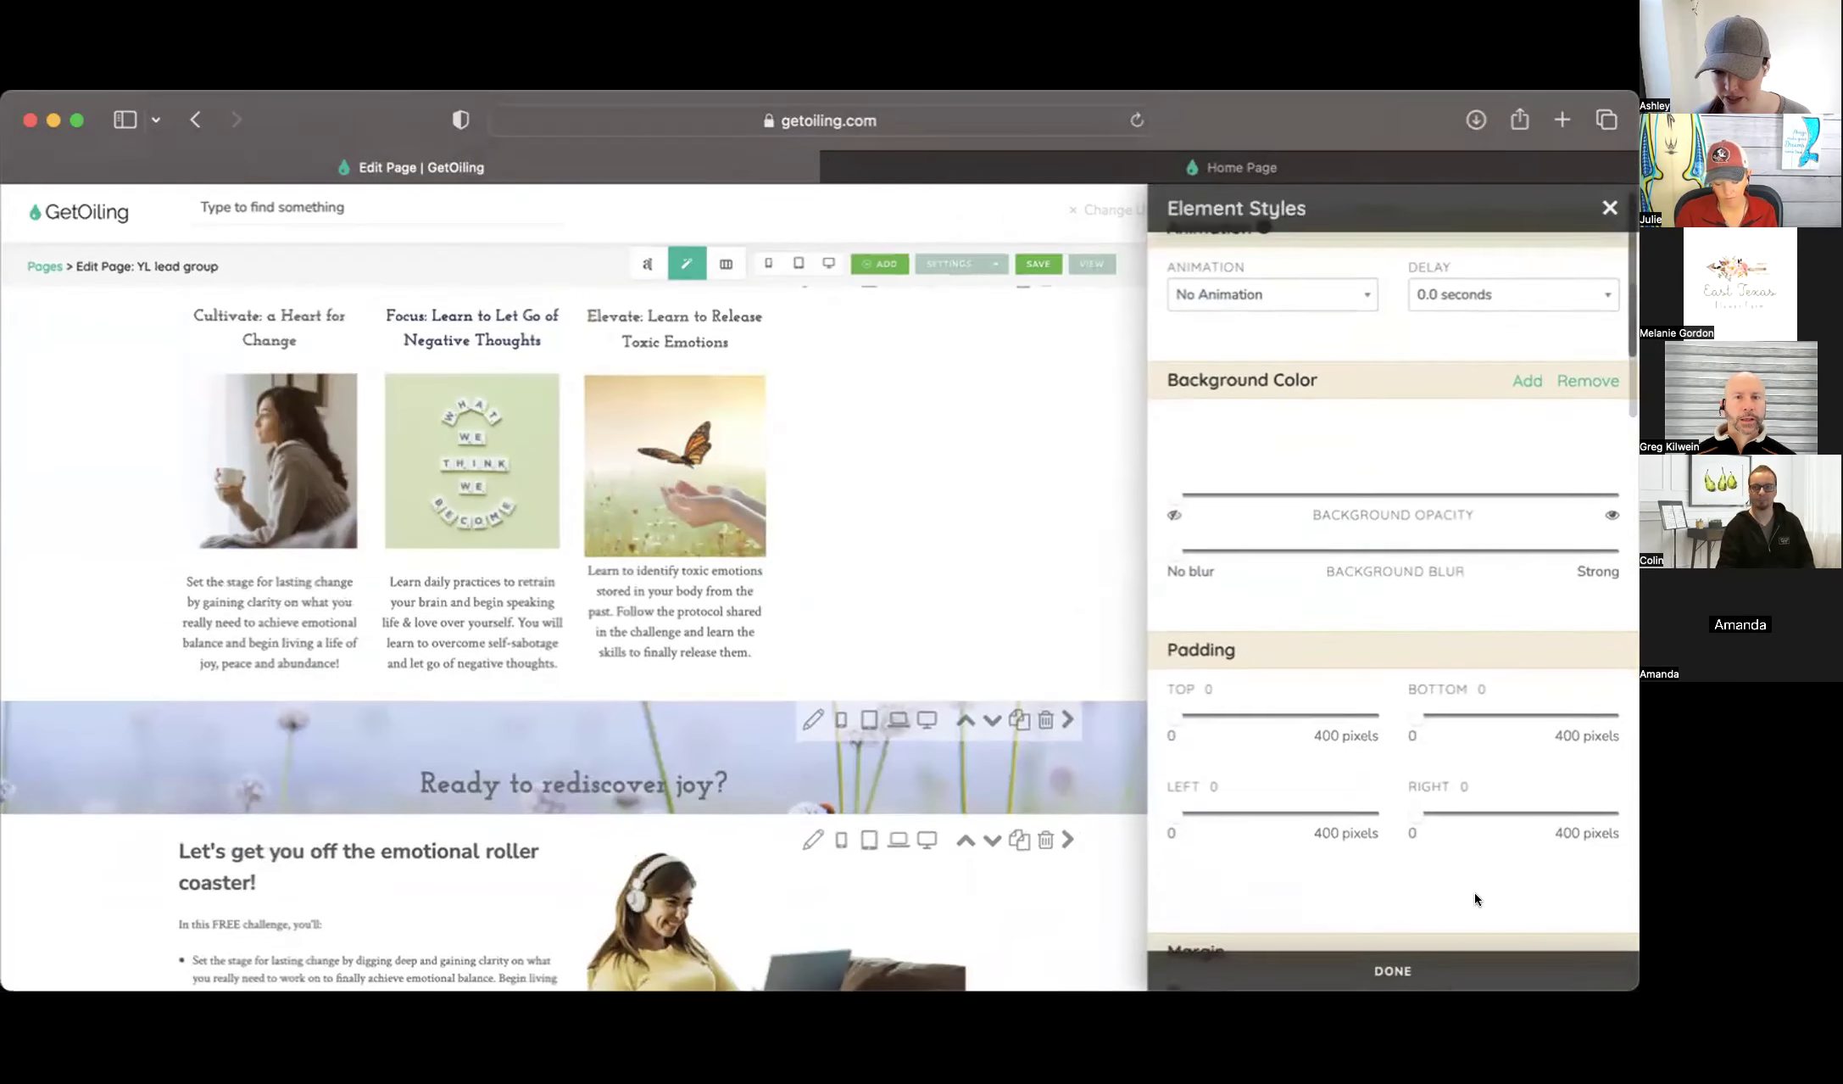
scroll(1474, 892, up, 3)
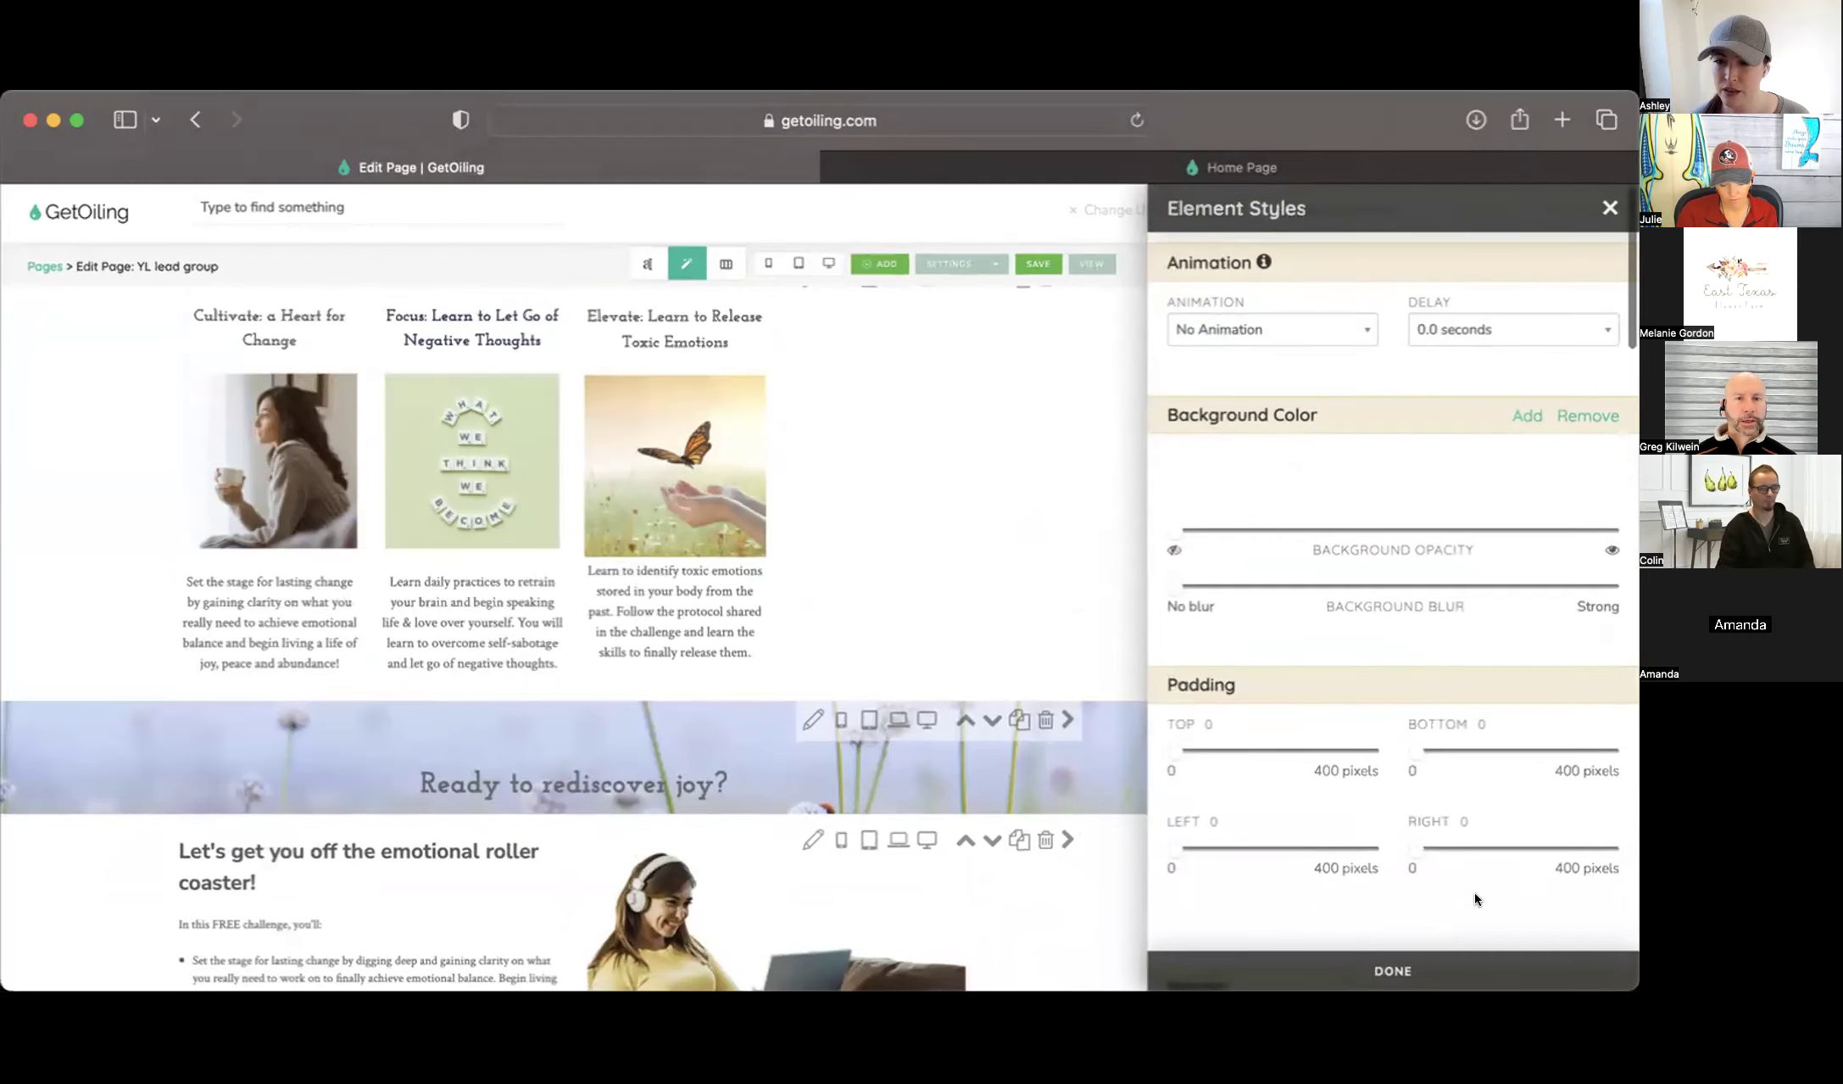
scroll(1475, 891, down, 6)
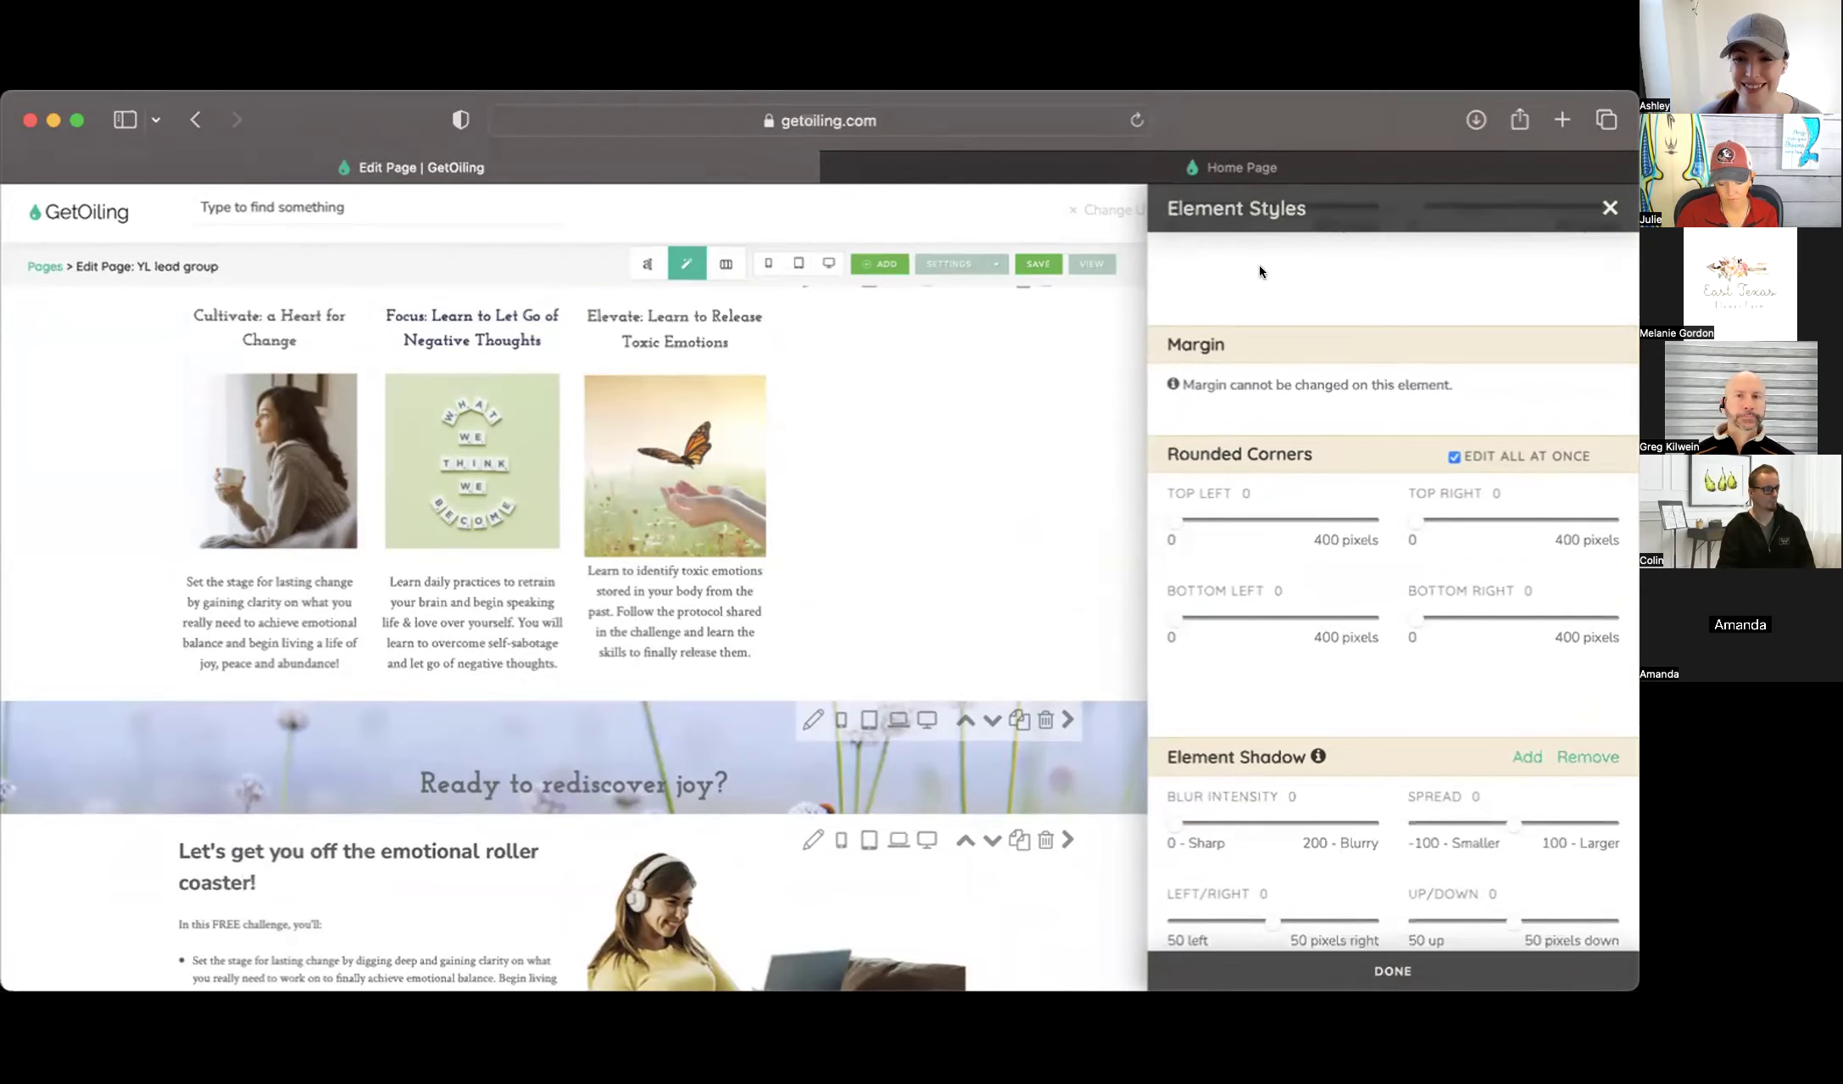
click(1608, 206)
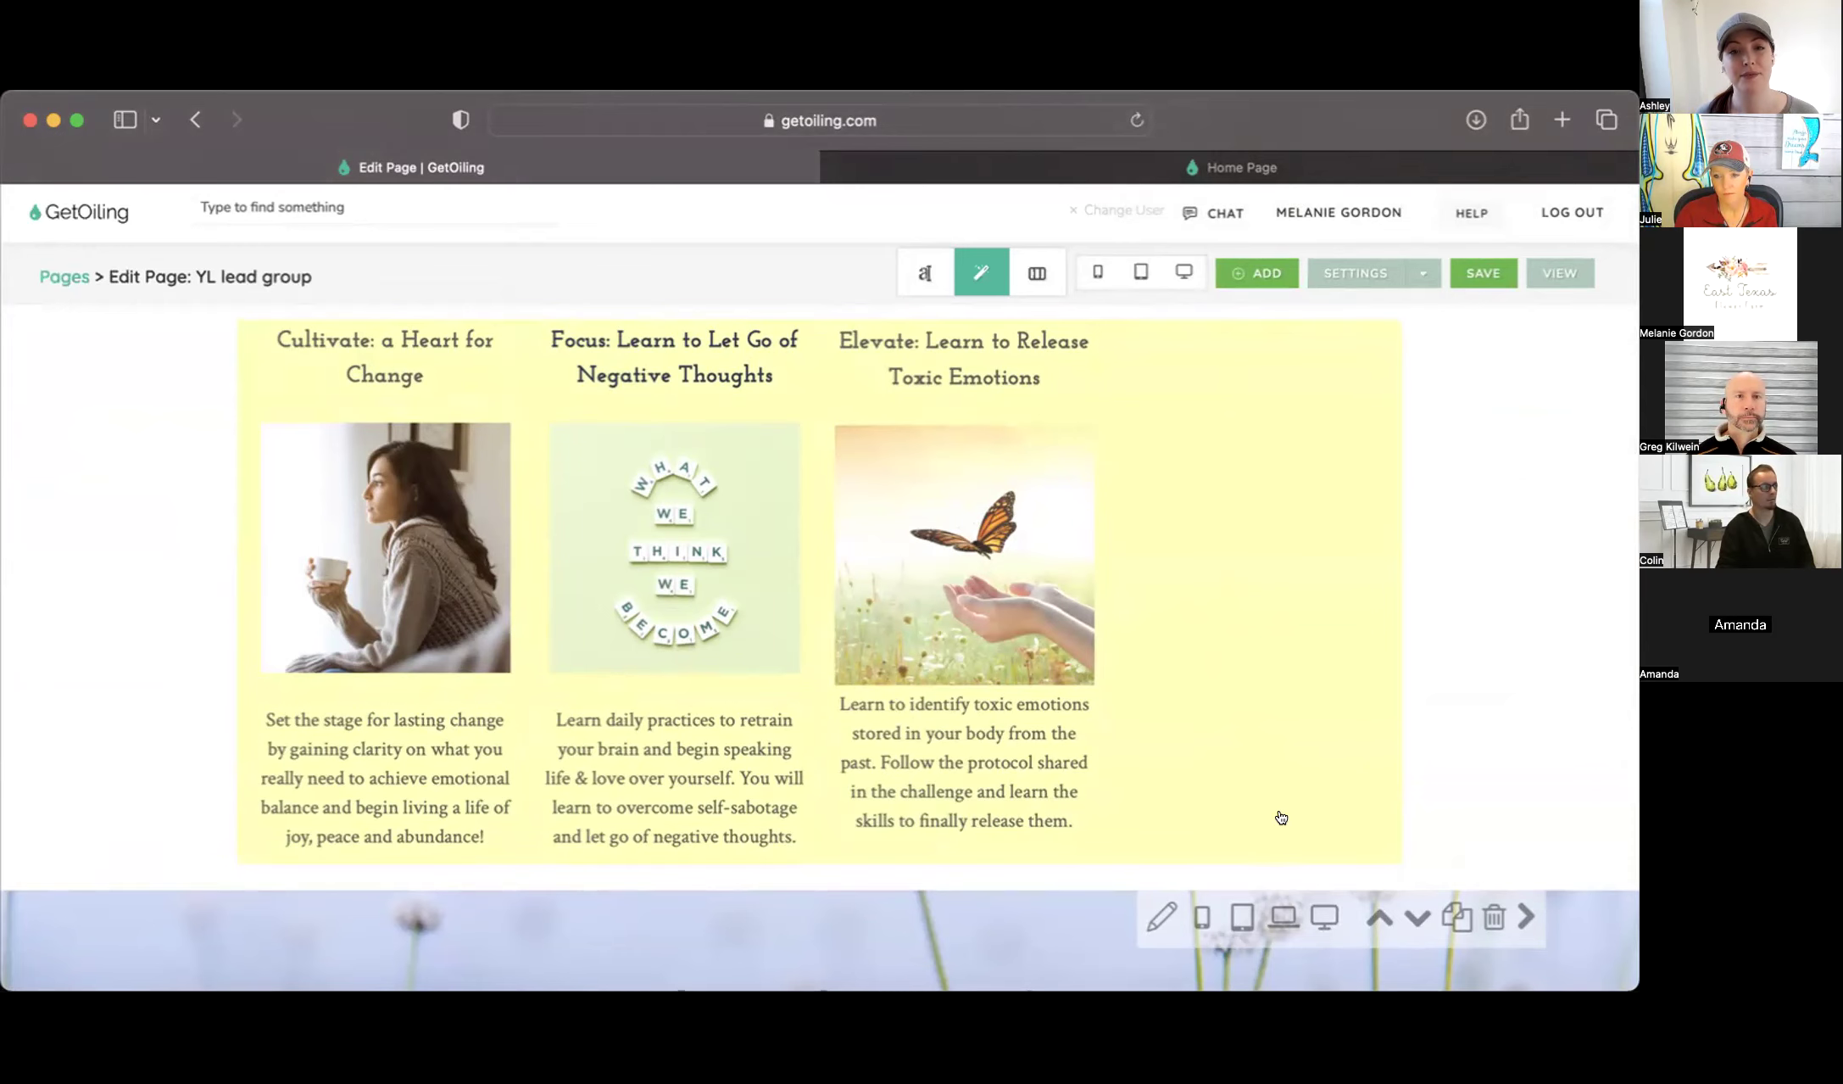
Check the column sizes of the challenge row again and close the column settings
click(1037, 272)
click(1379, 824)
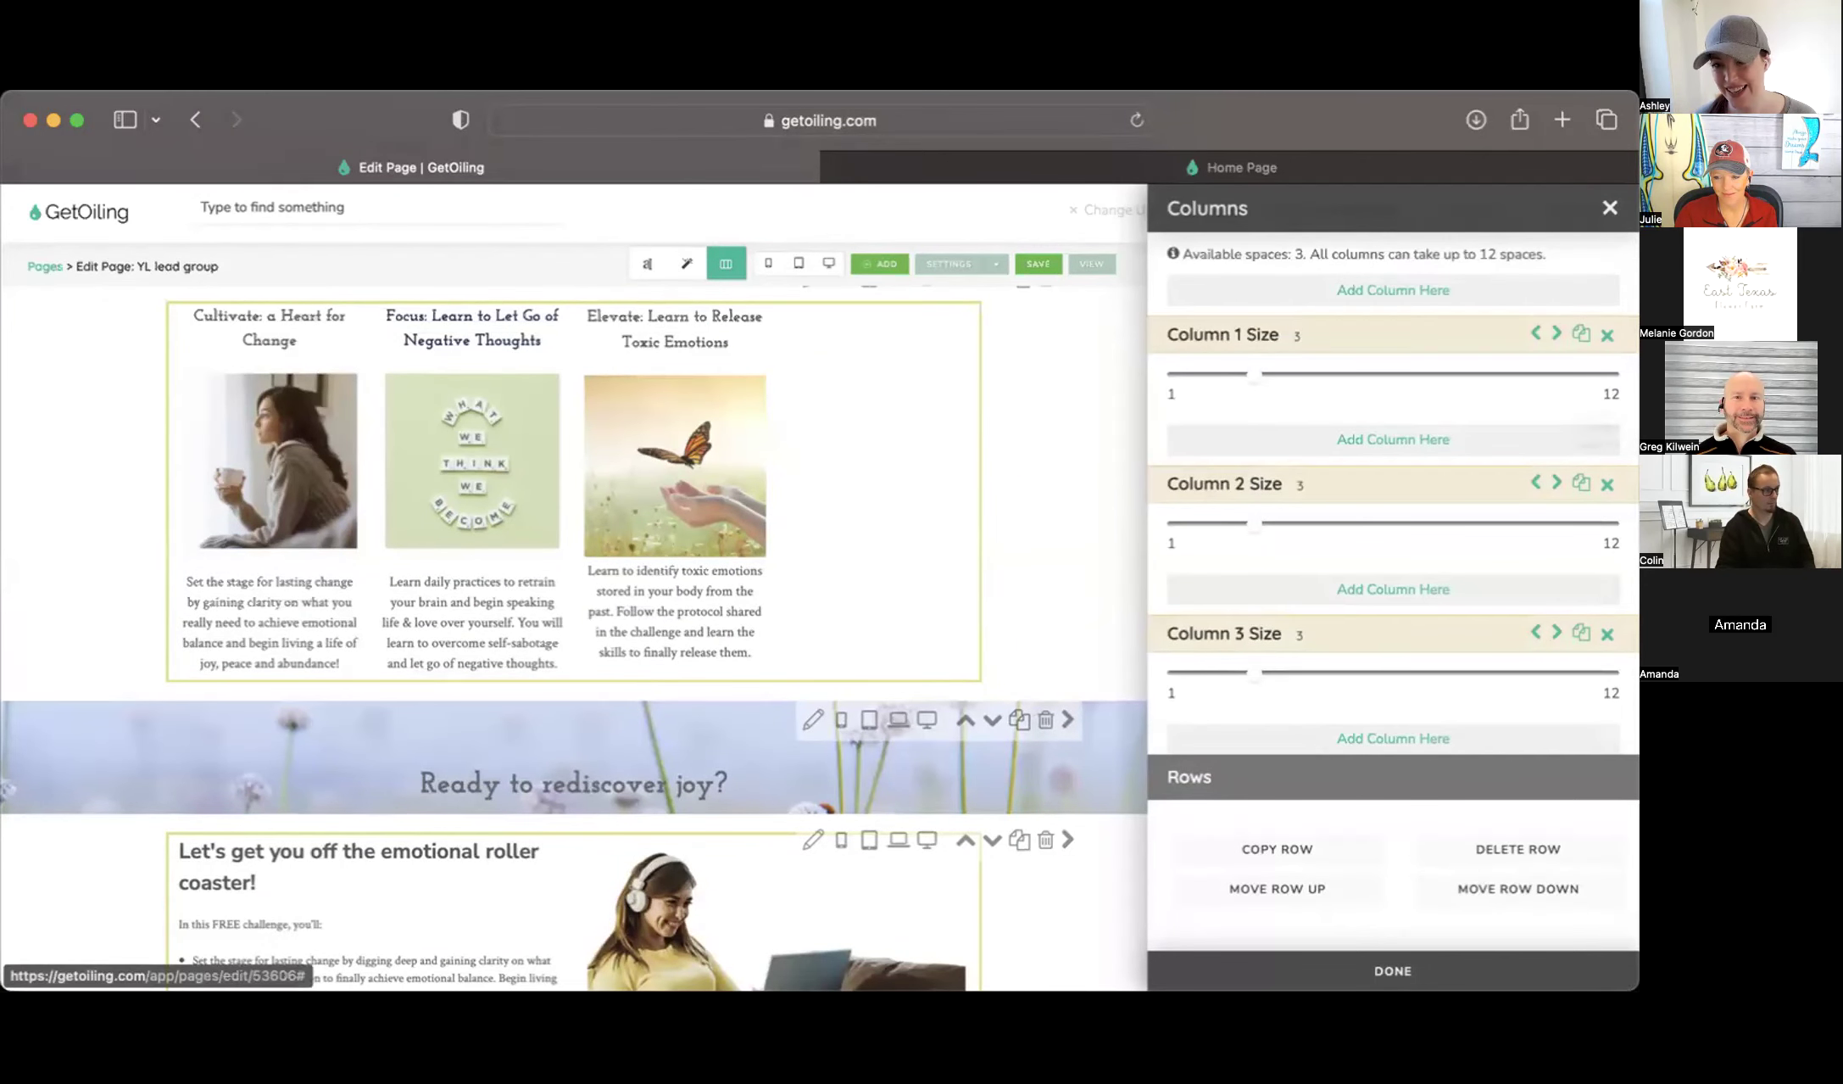
click(1610, 207)
Open the three-column row's content and delete the period at the end of the Elevate column's text
scroll(1231, 499, down, 3)
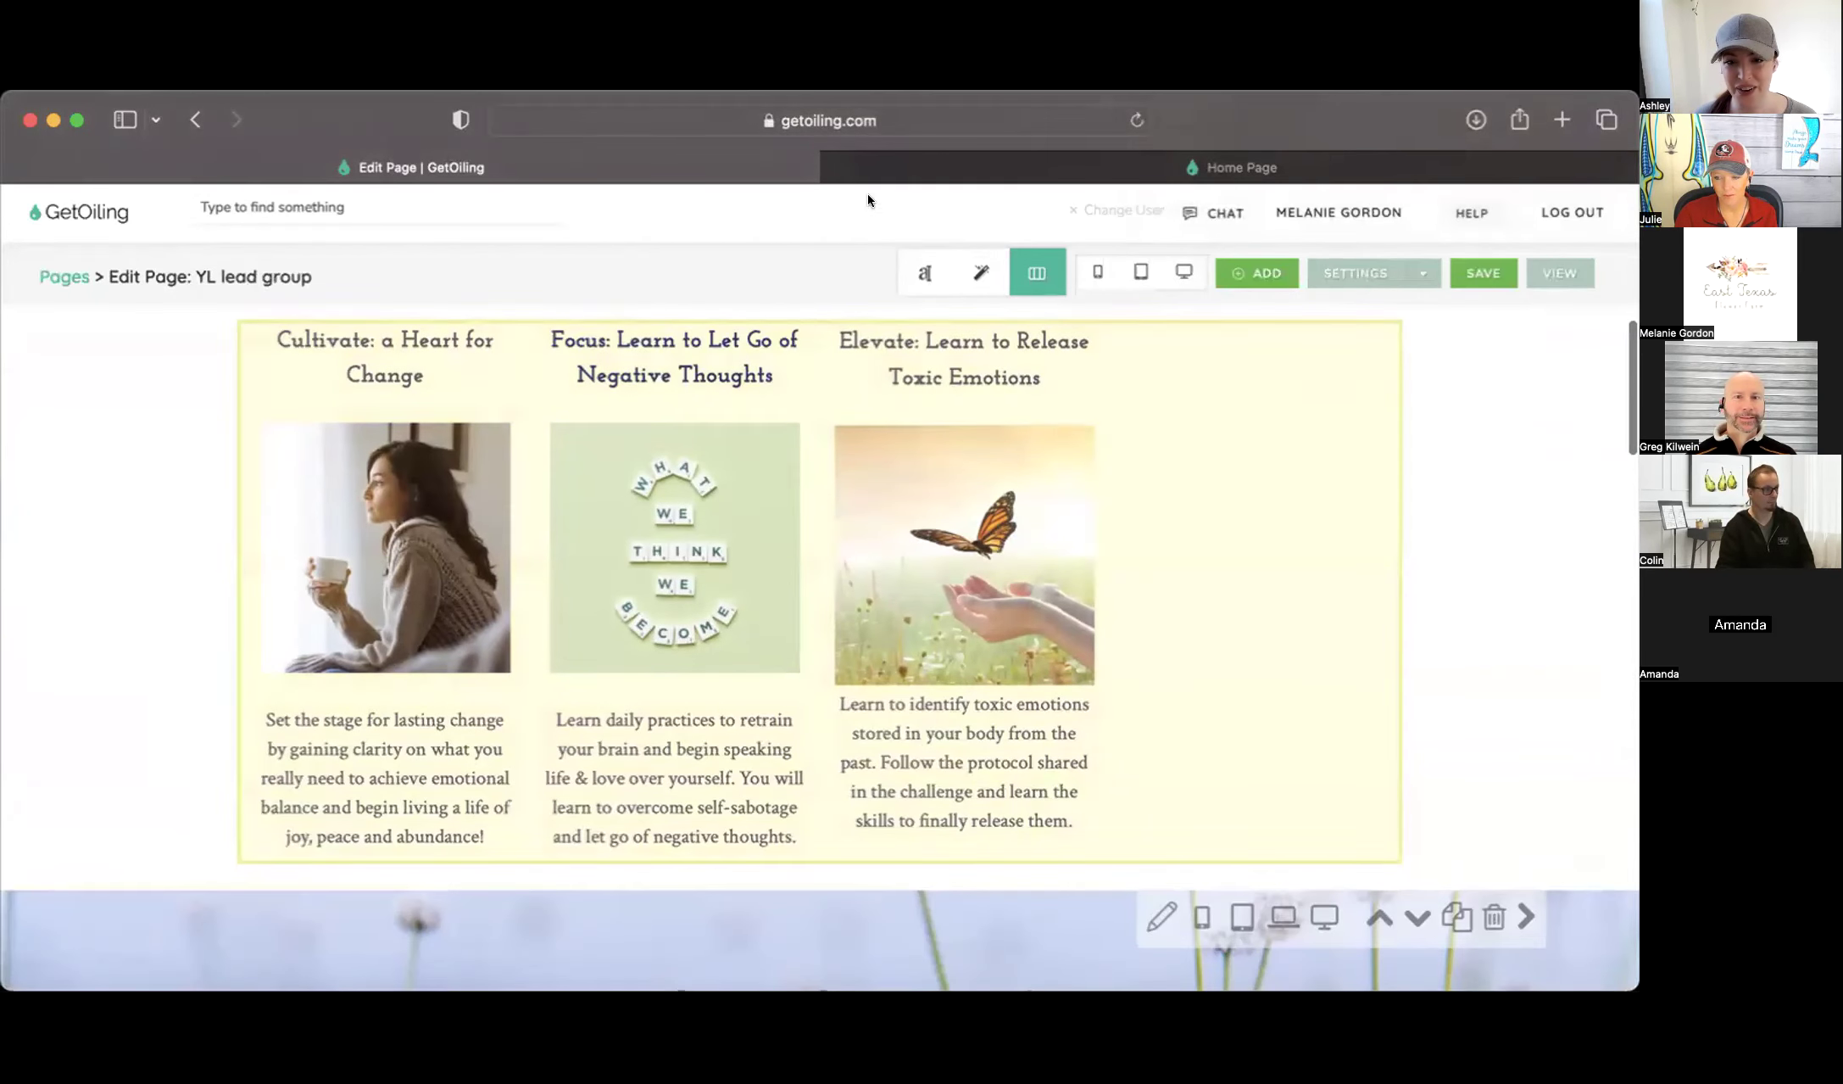
click(925, 272)
click(1367, 764)
scroll(1320, 671, down, 4)
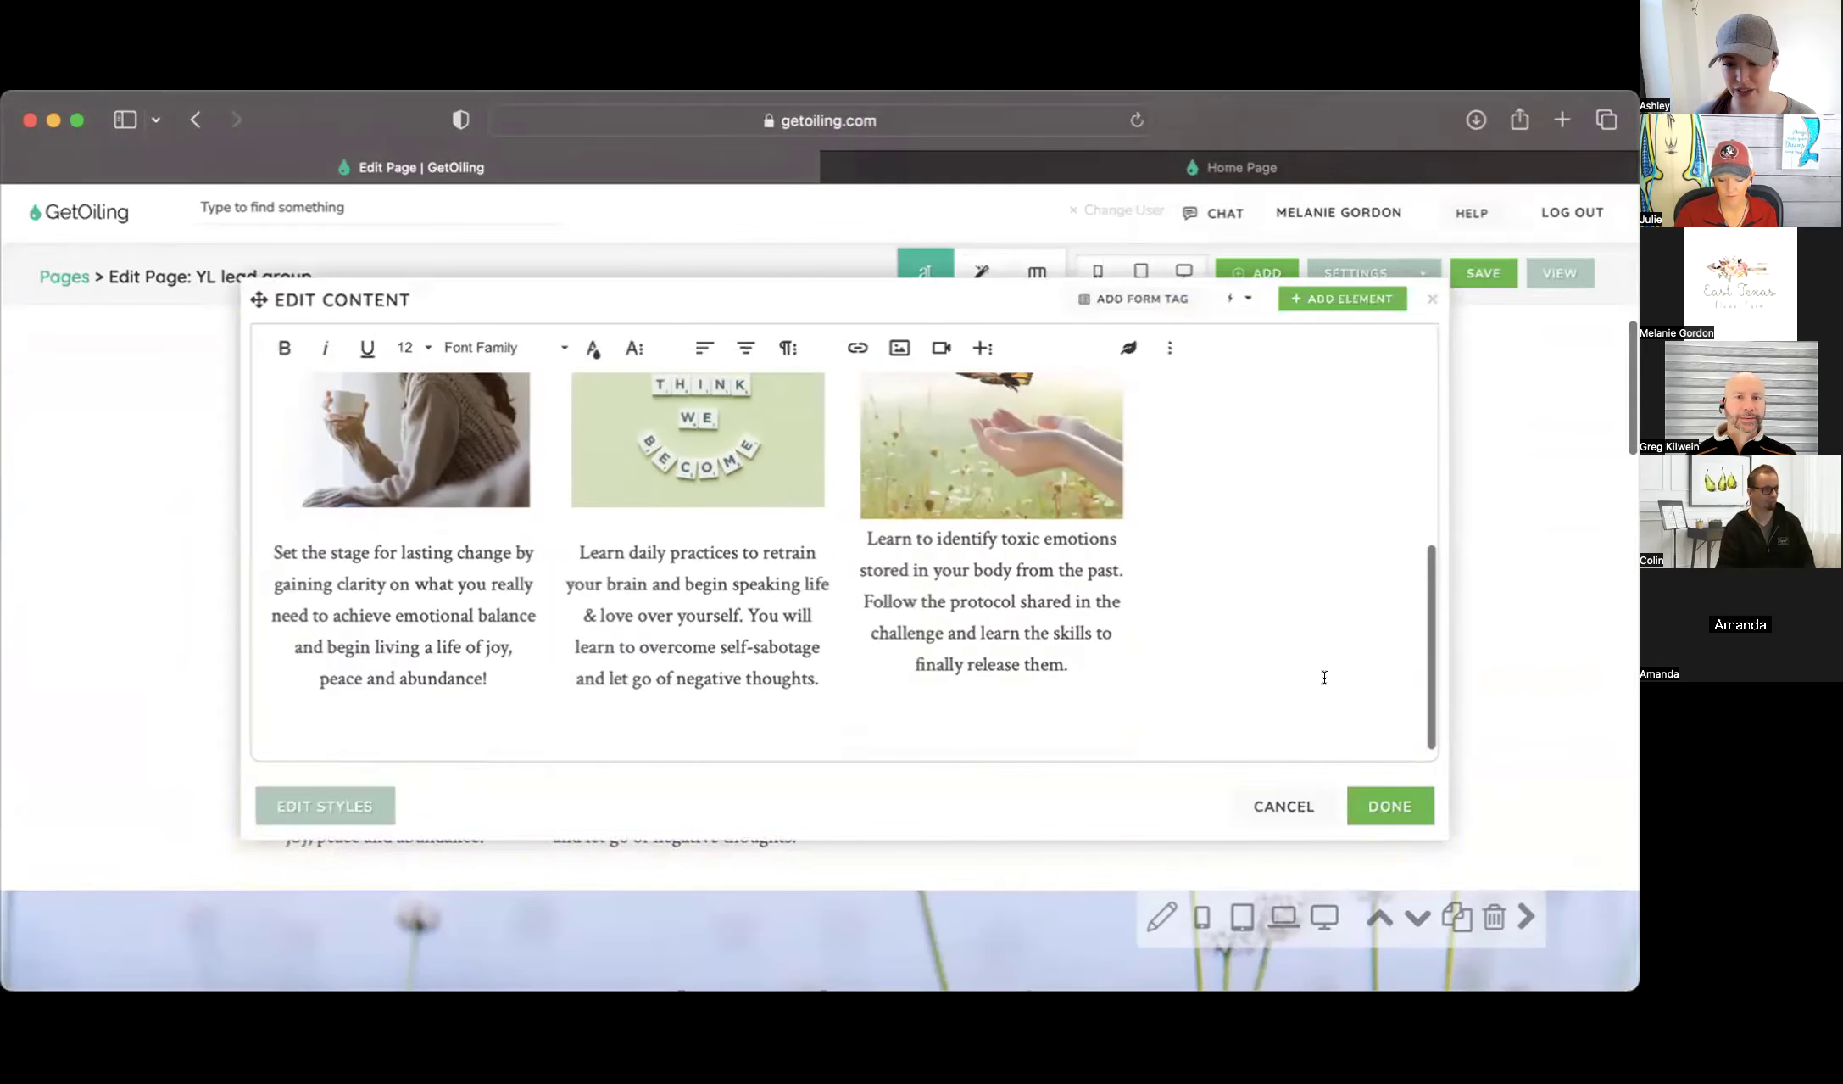
click(1299, 715)
key(BackSpace)
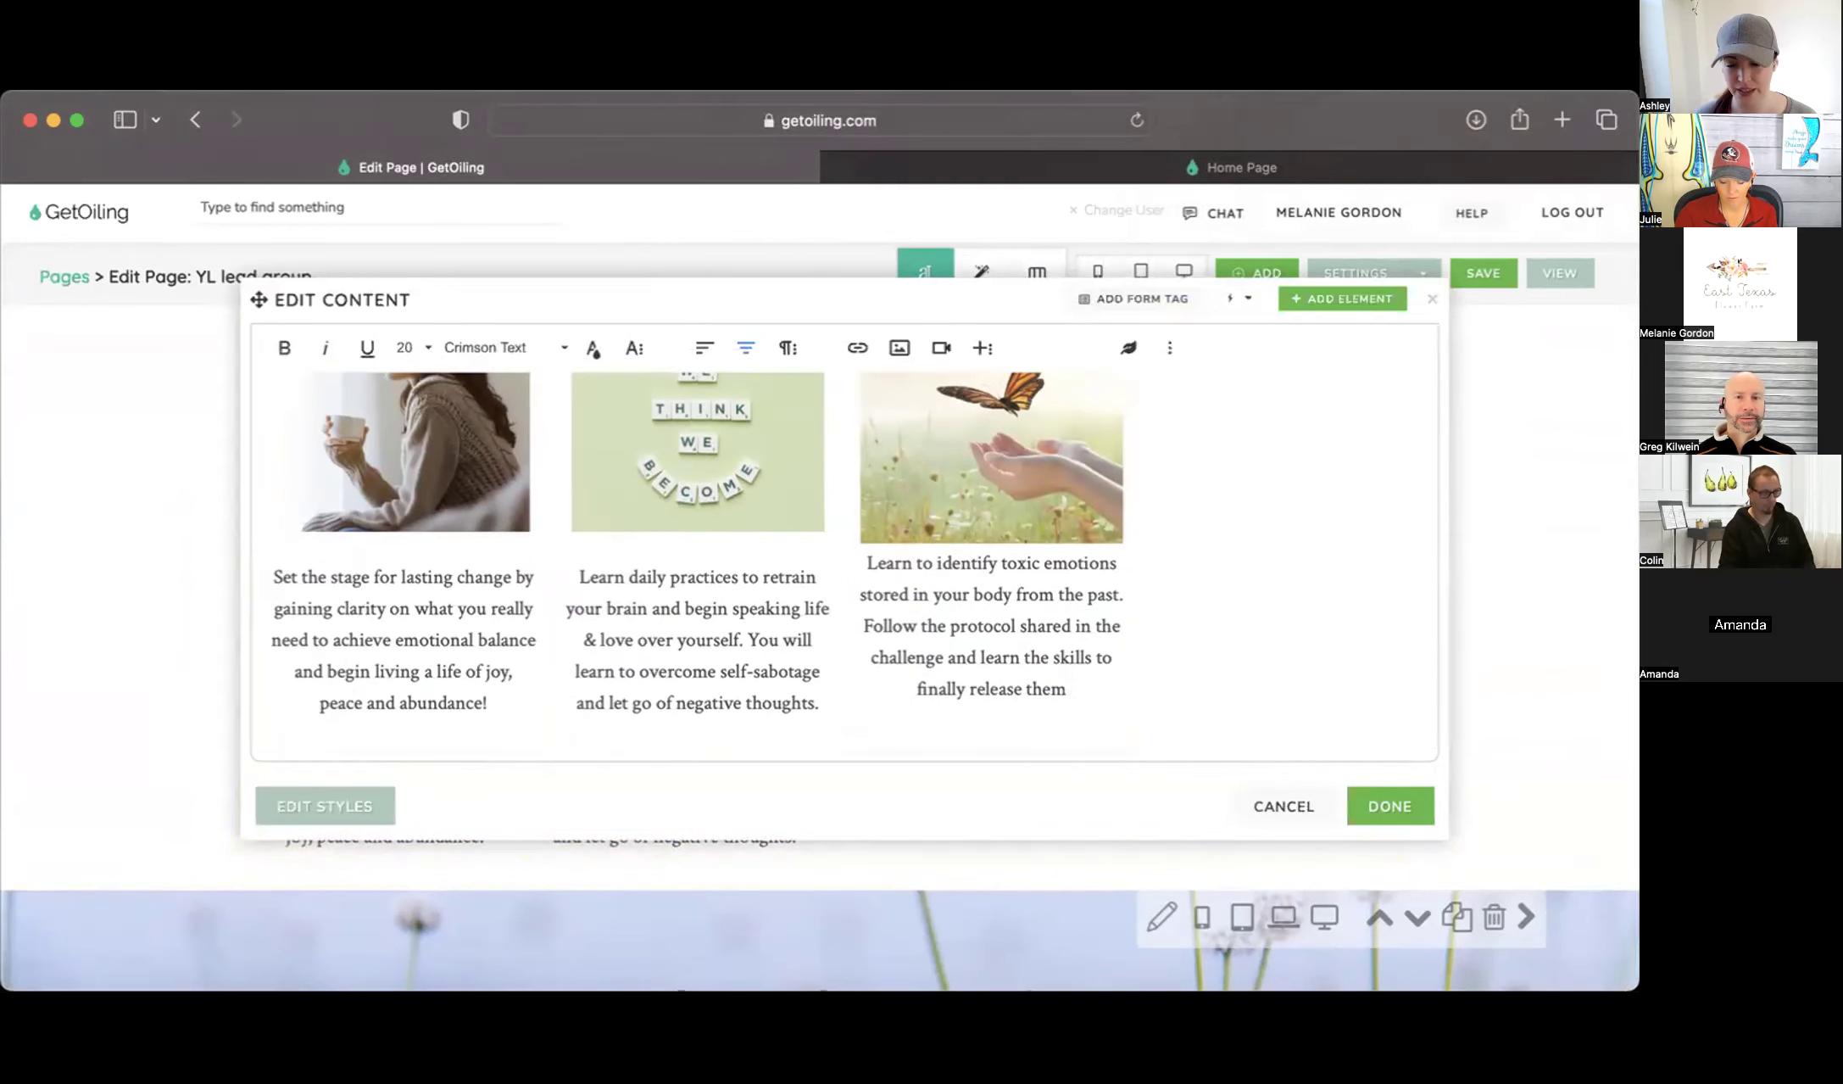
Look through the row's content from the Elevate heading to the body texts, and close the content editor
key(Up)
key(Up)
key(Up)
key(Up)
key(Up)
key(Up)
key(Up)
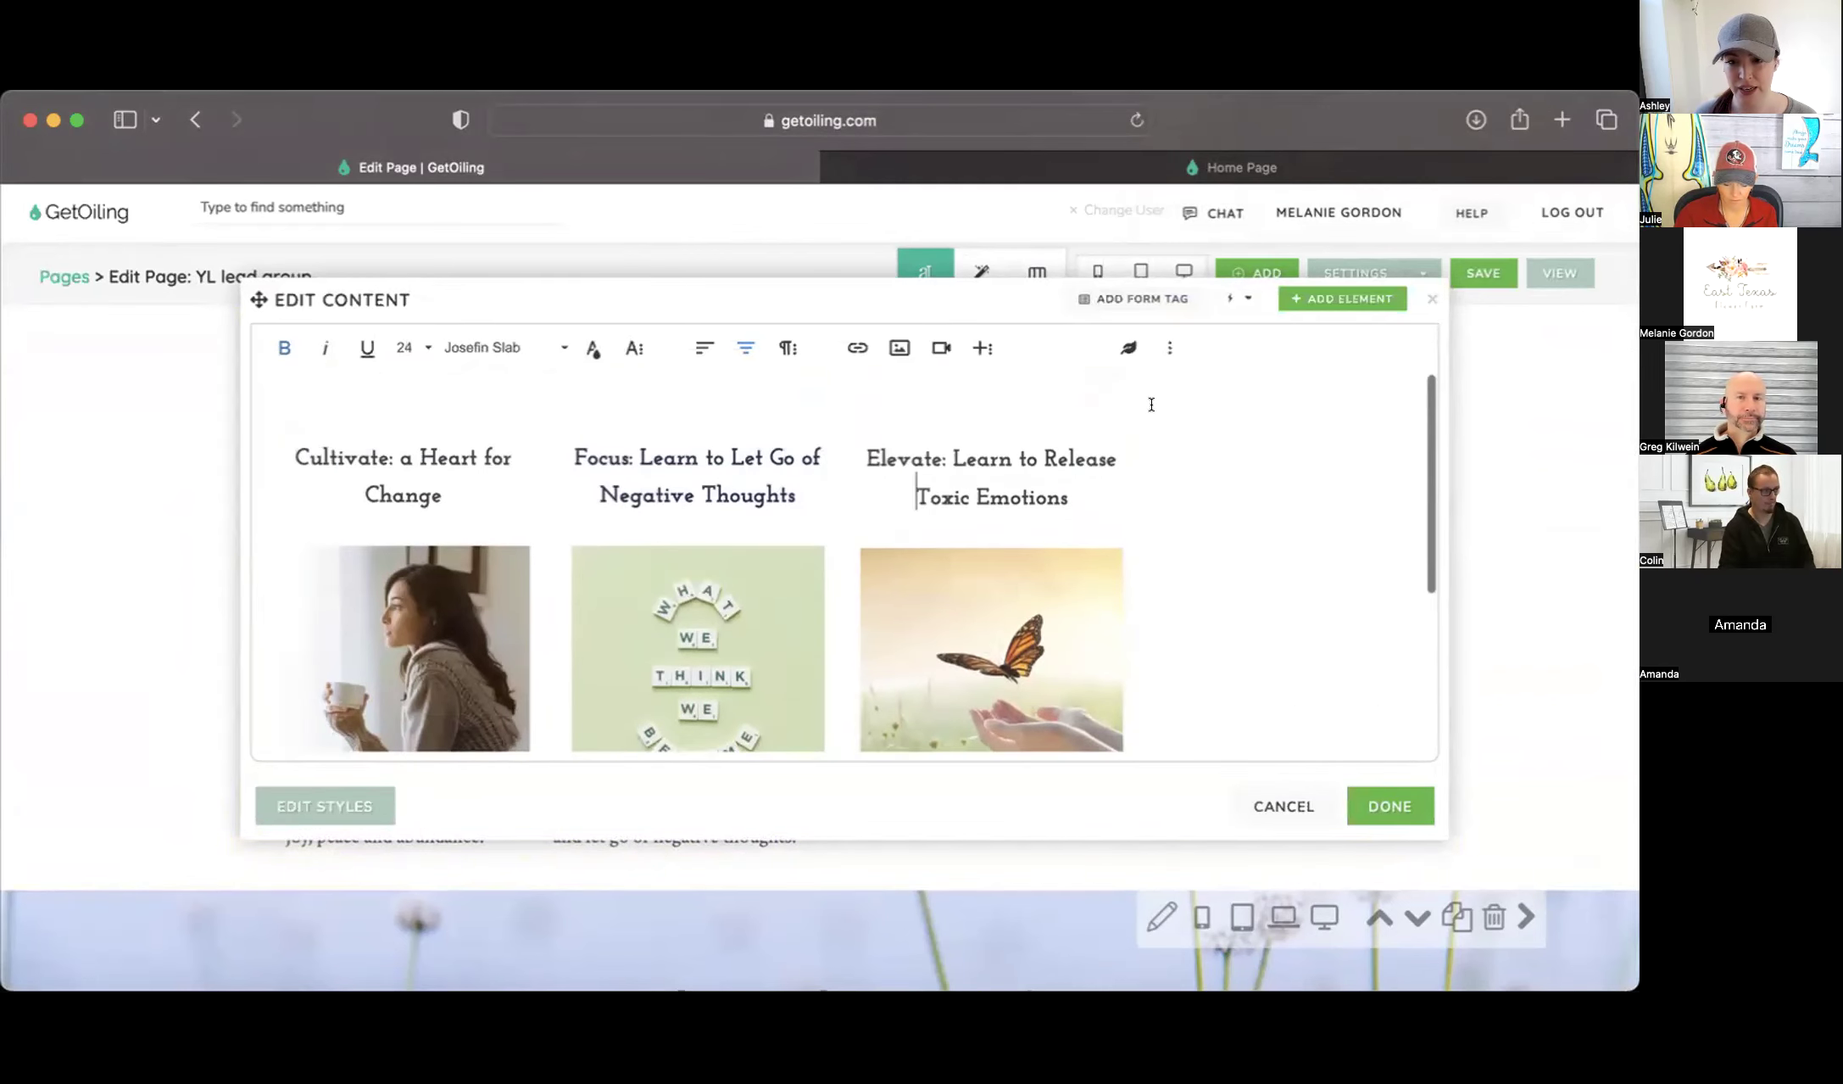
scroll(1297, 598, down, 5)
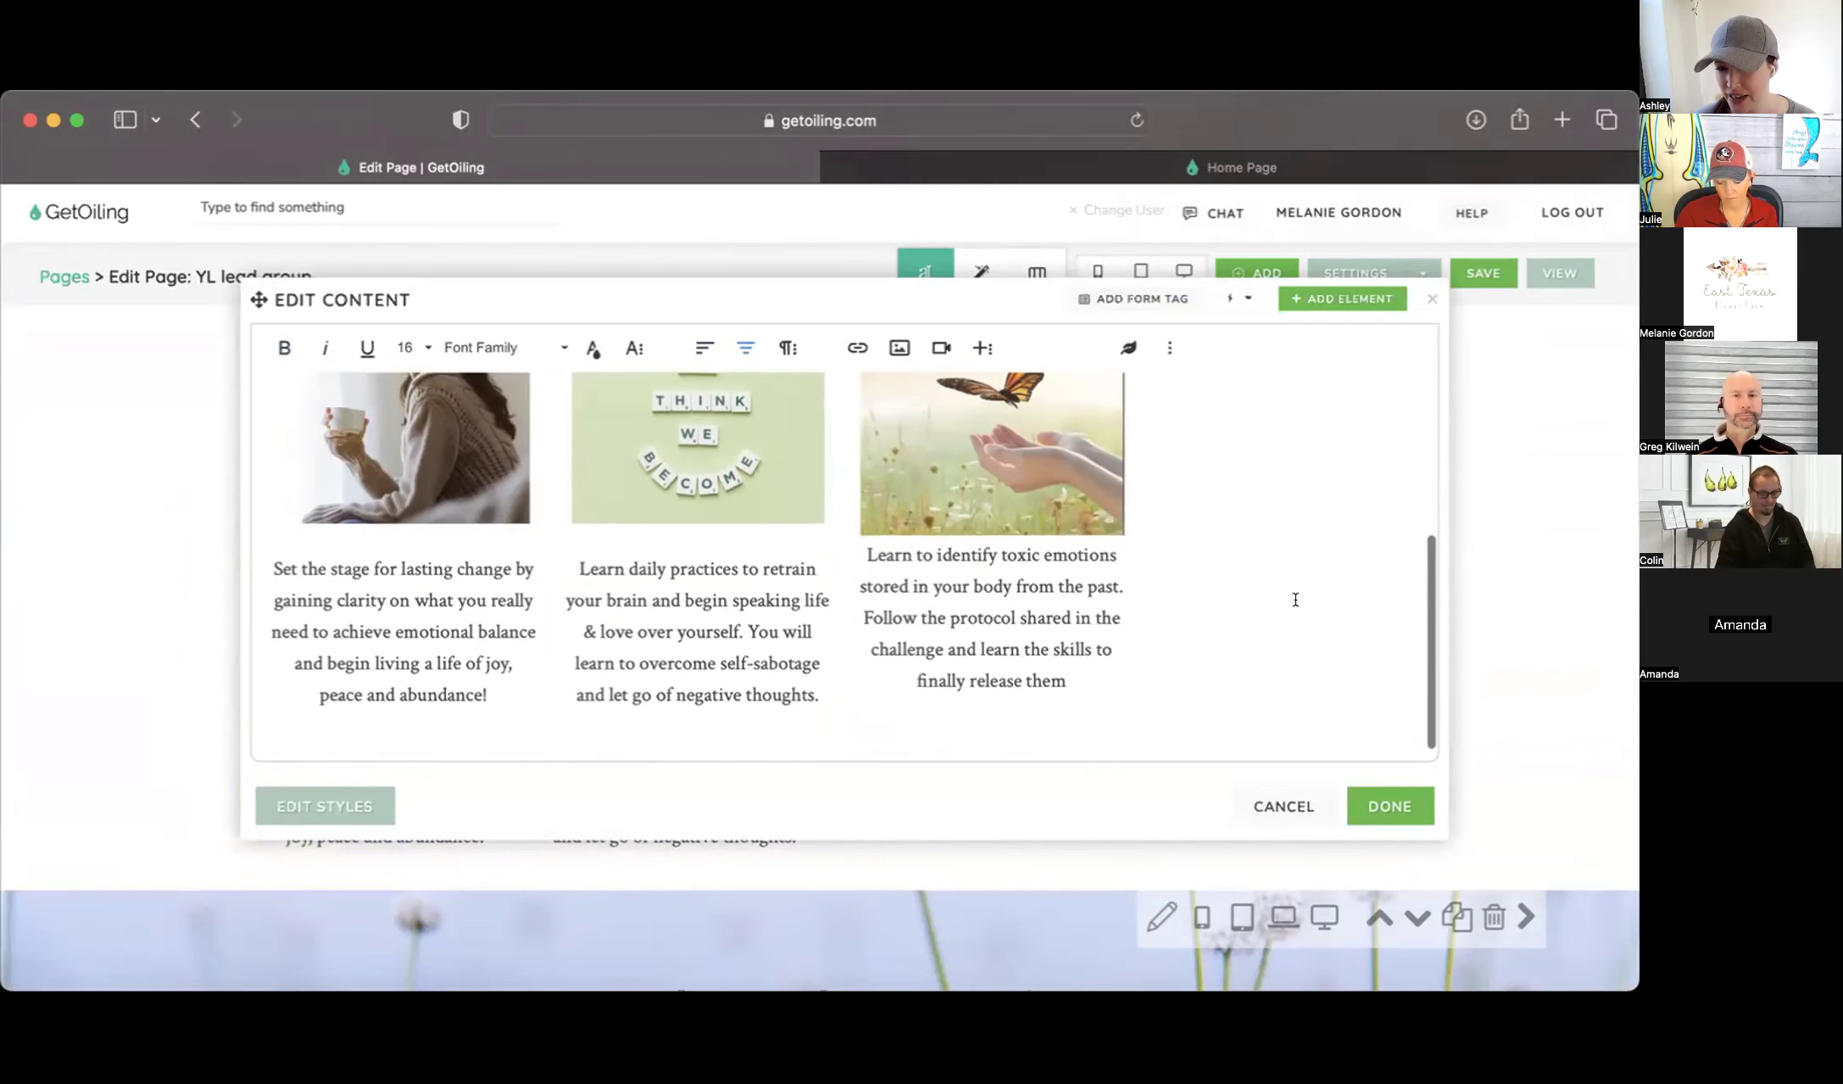
scroll(1384, 343, down, 1)
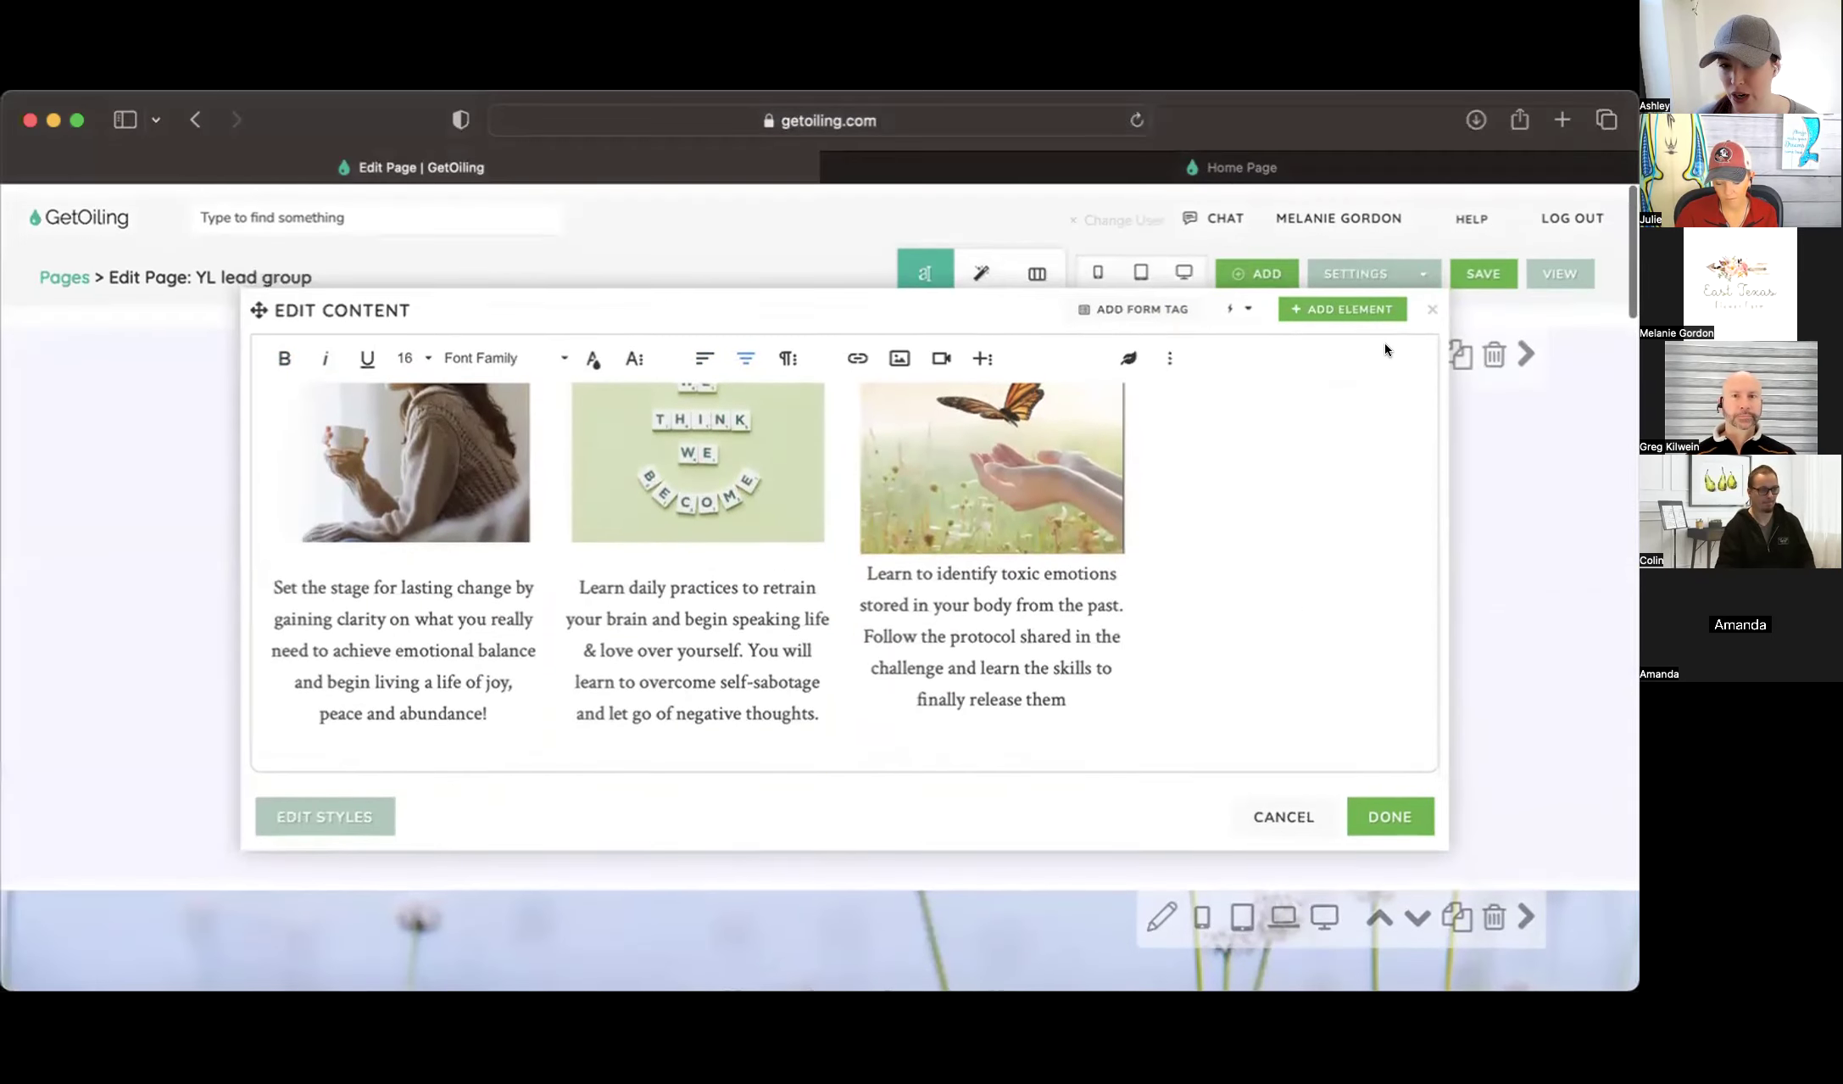
scroll(855, 531, up, 1)
scroll(854, 532, up, 3)
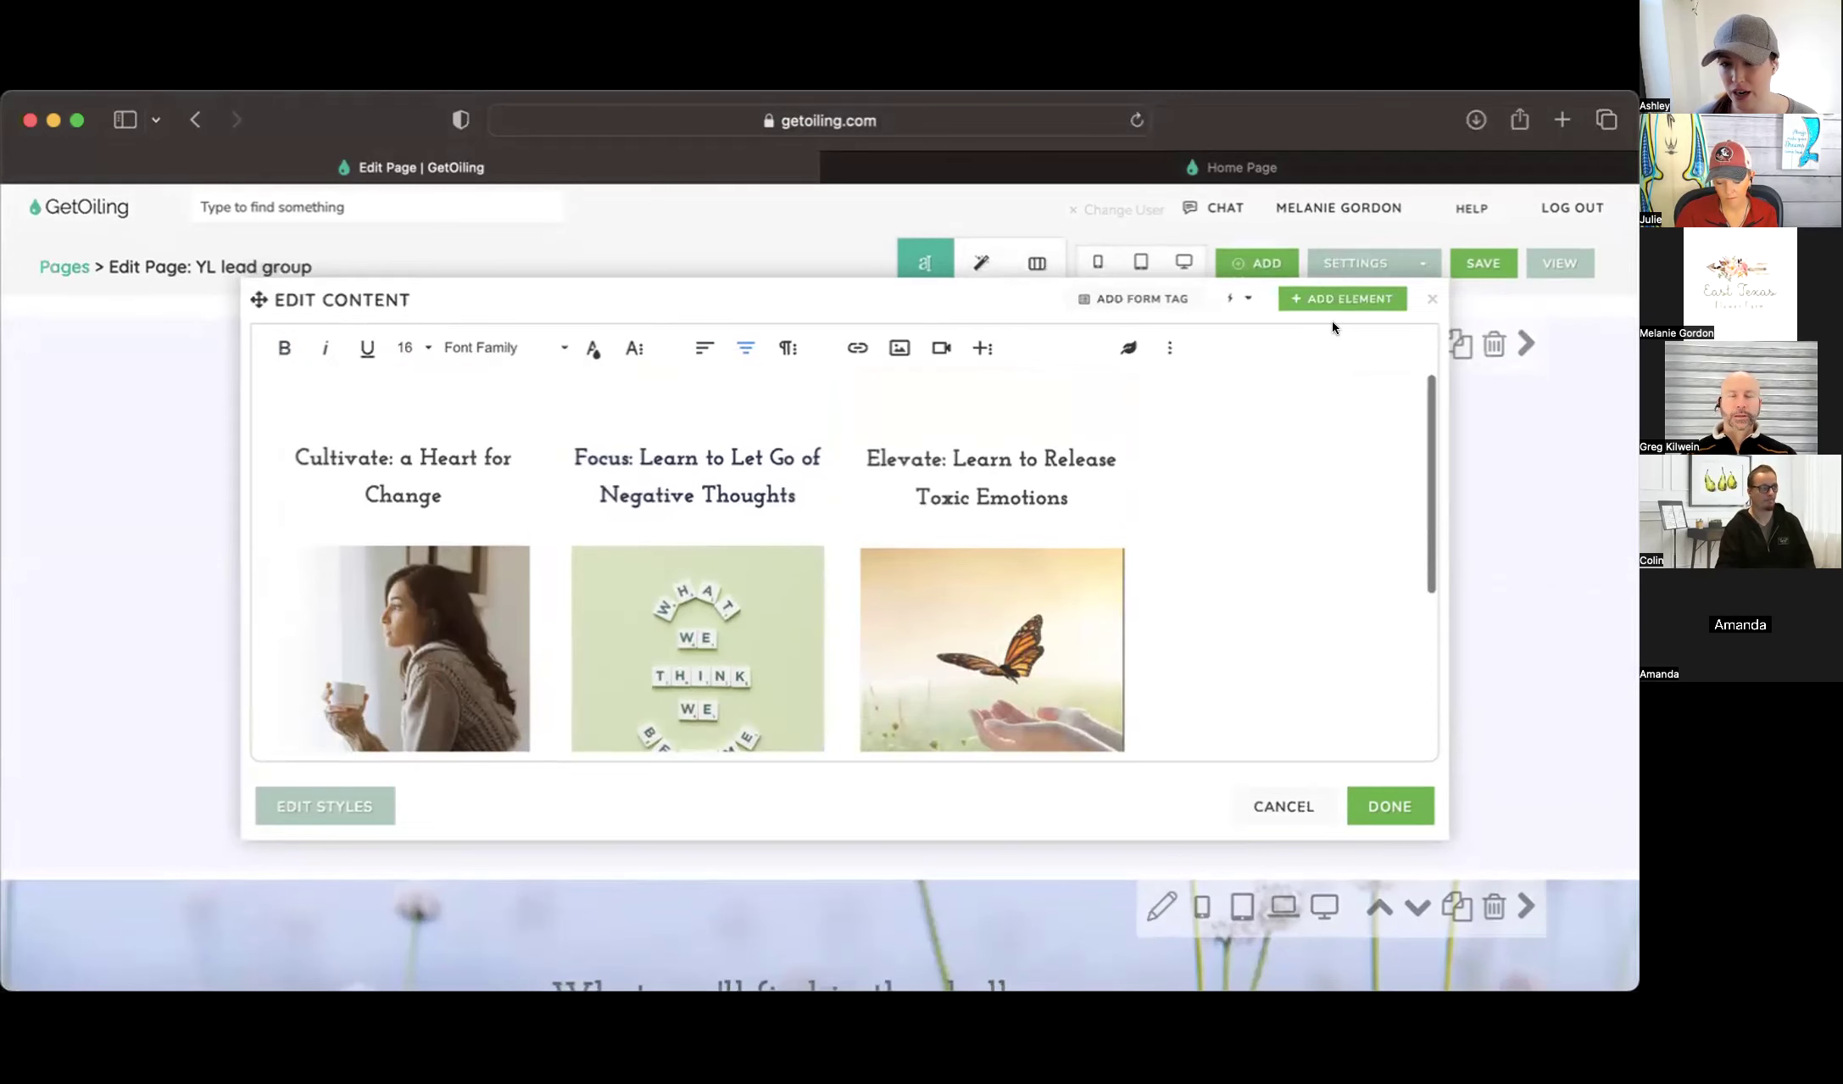
click(1432, 298)
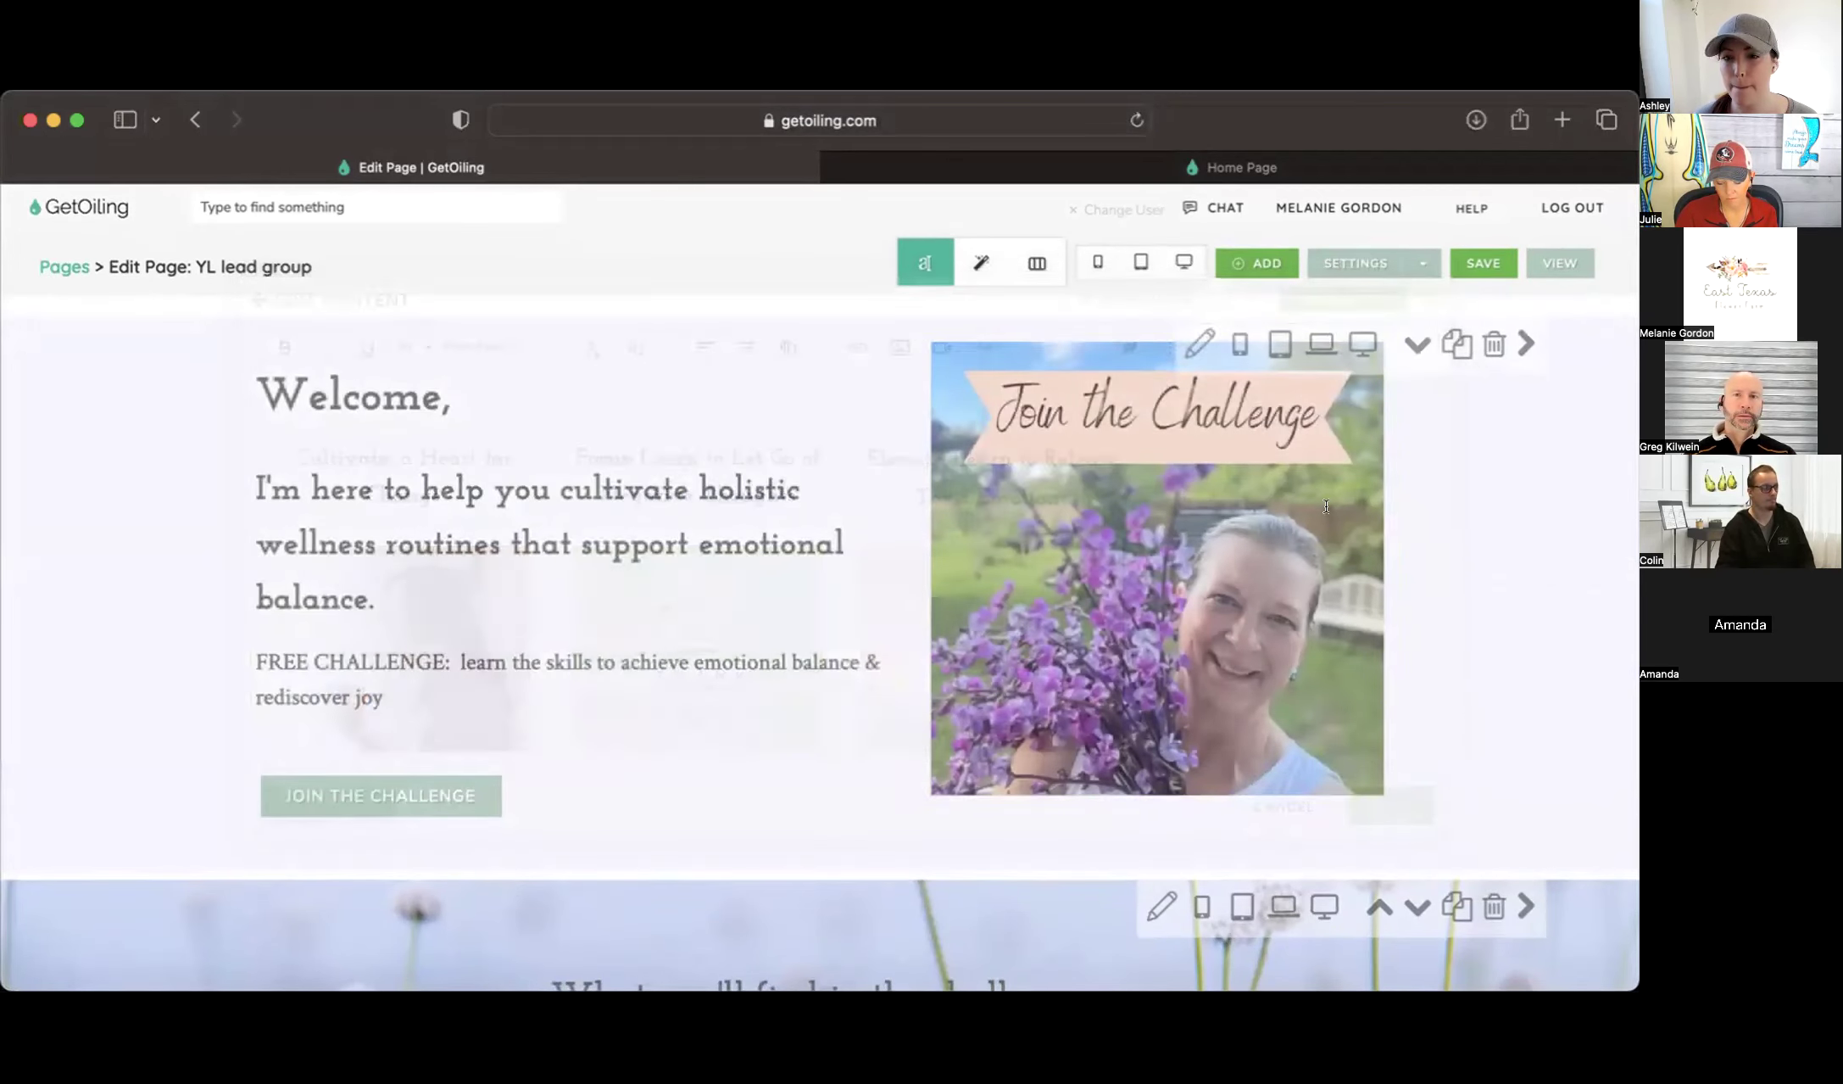
Set all three columns of the challenge row to size 4 and close the column settings
scroll(1321, 560, down, 5)
scroll(1320, 560, down, 2)
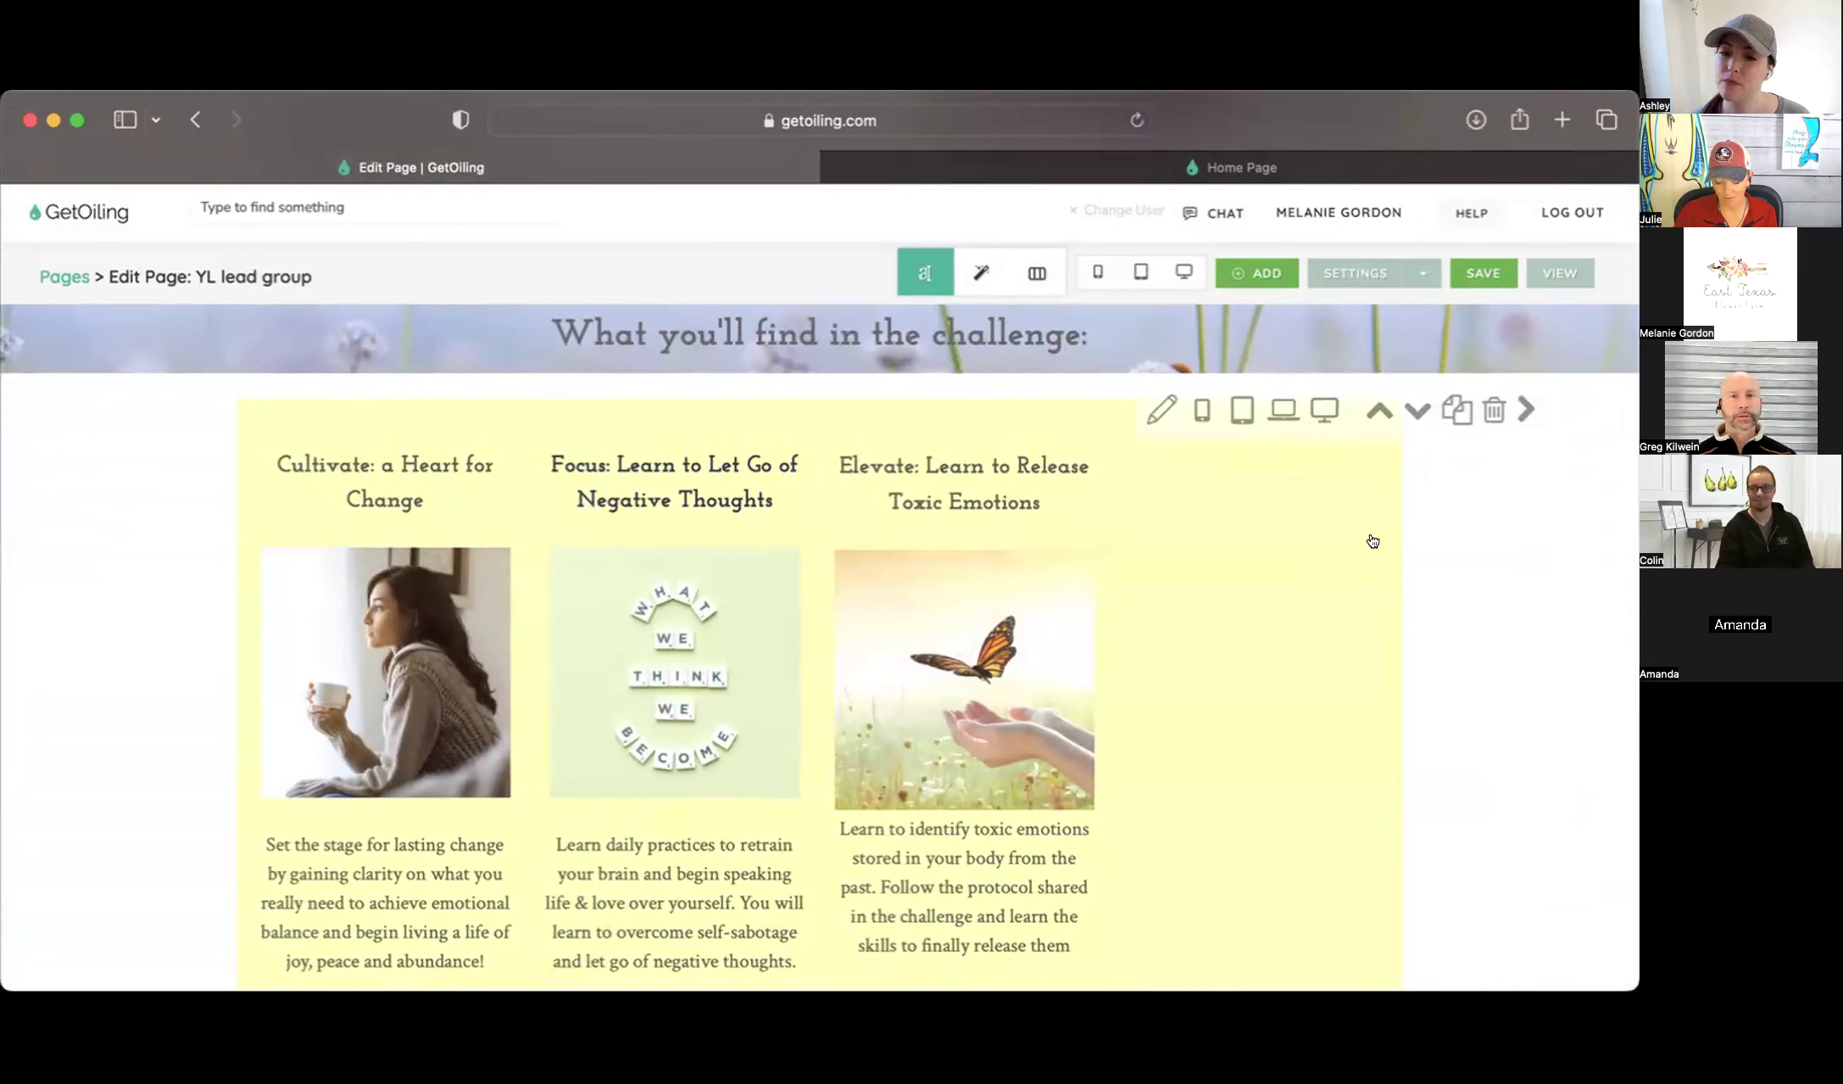
click(1036, 272)
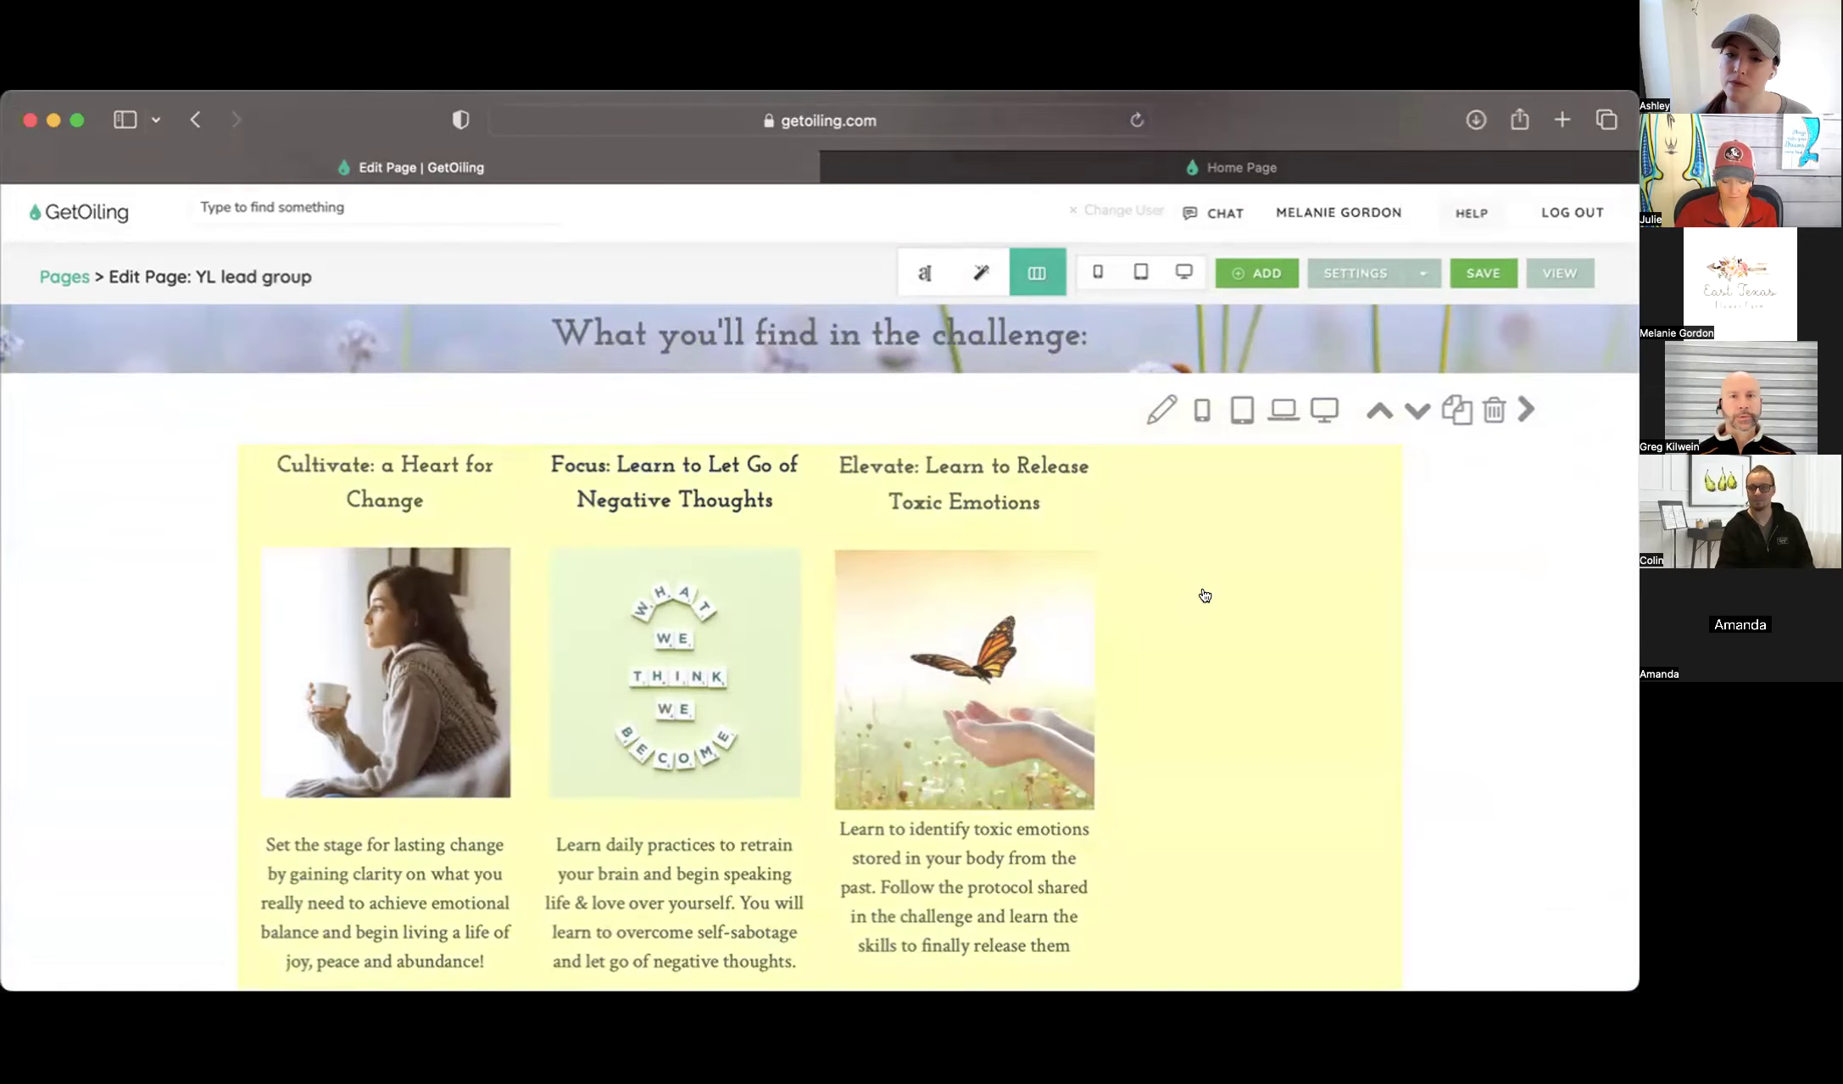
click(1205, 594)
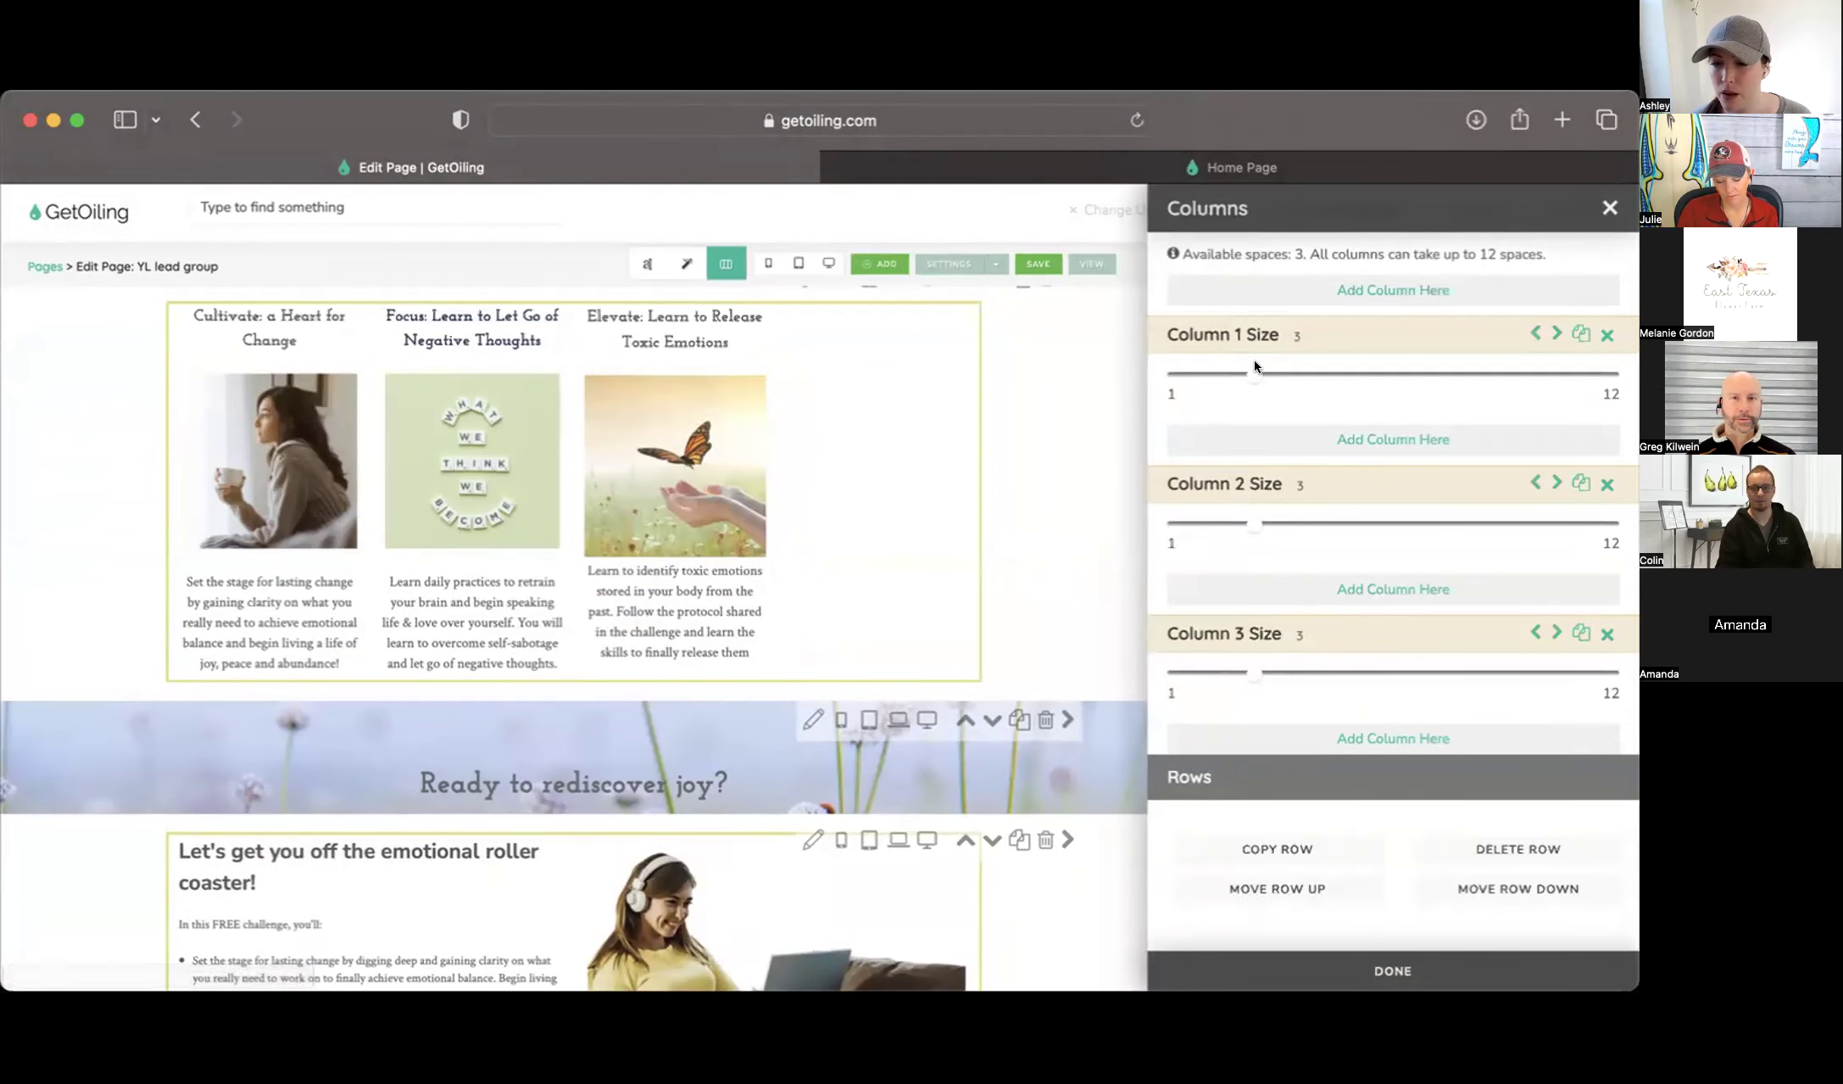
drag(1254, 361, 1282, 363)
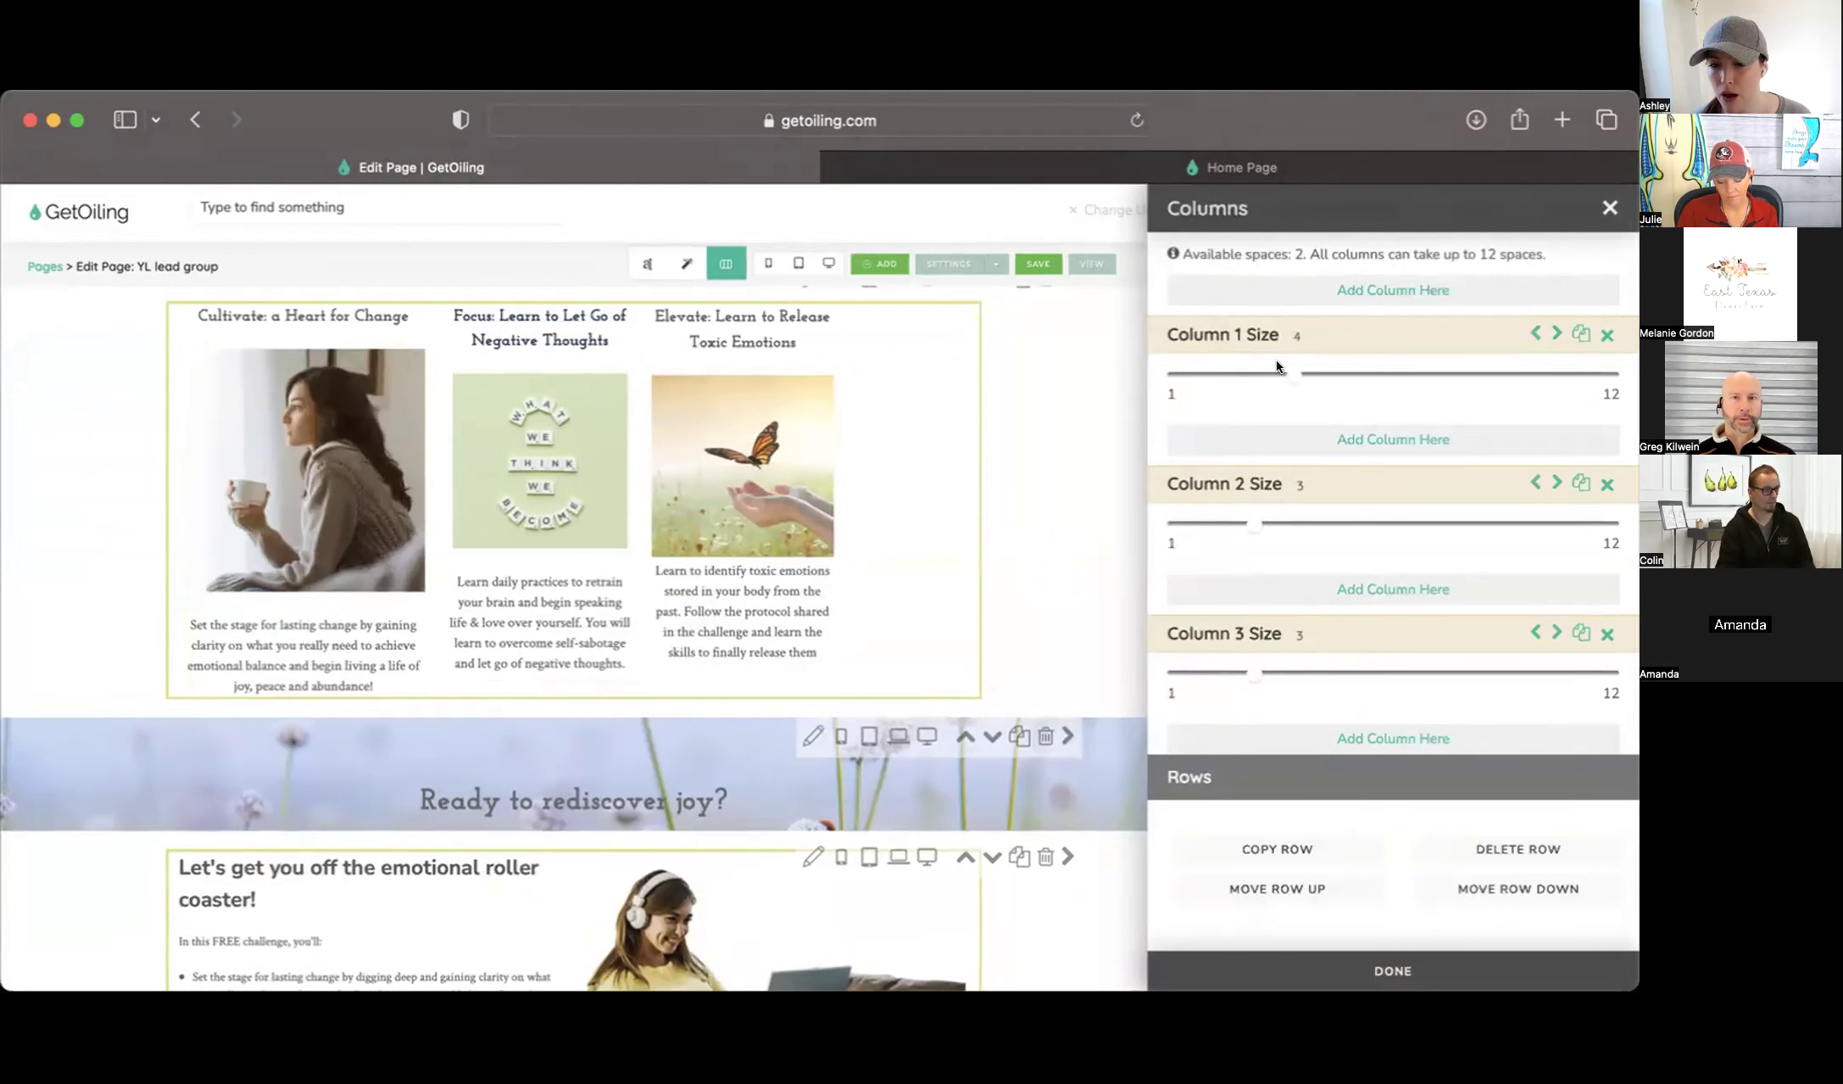
drag(1251, 519, 1278, 519)
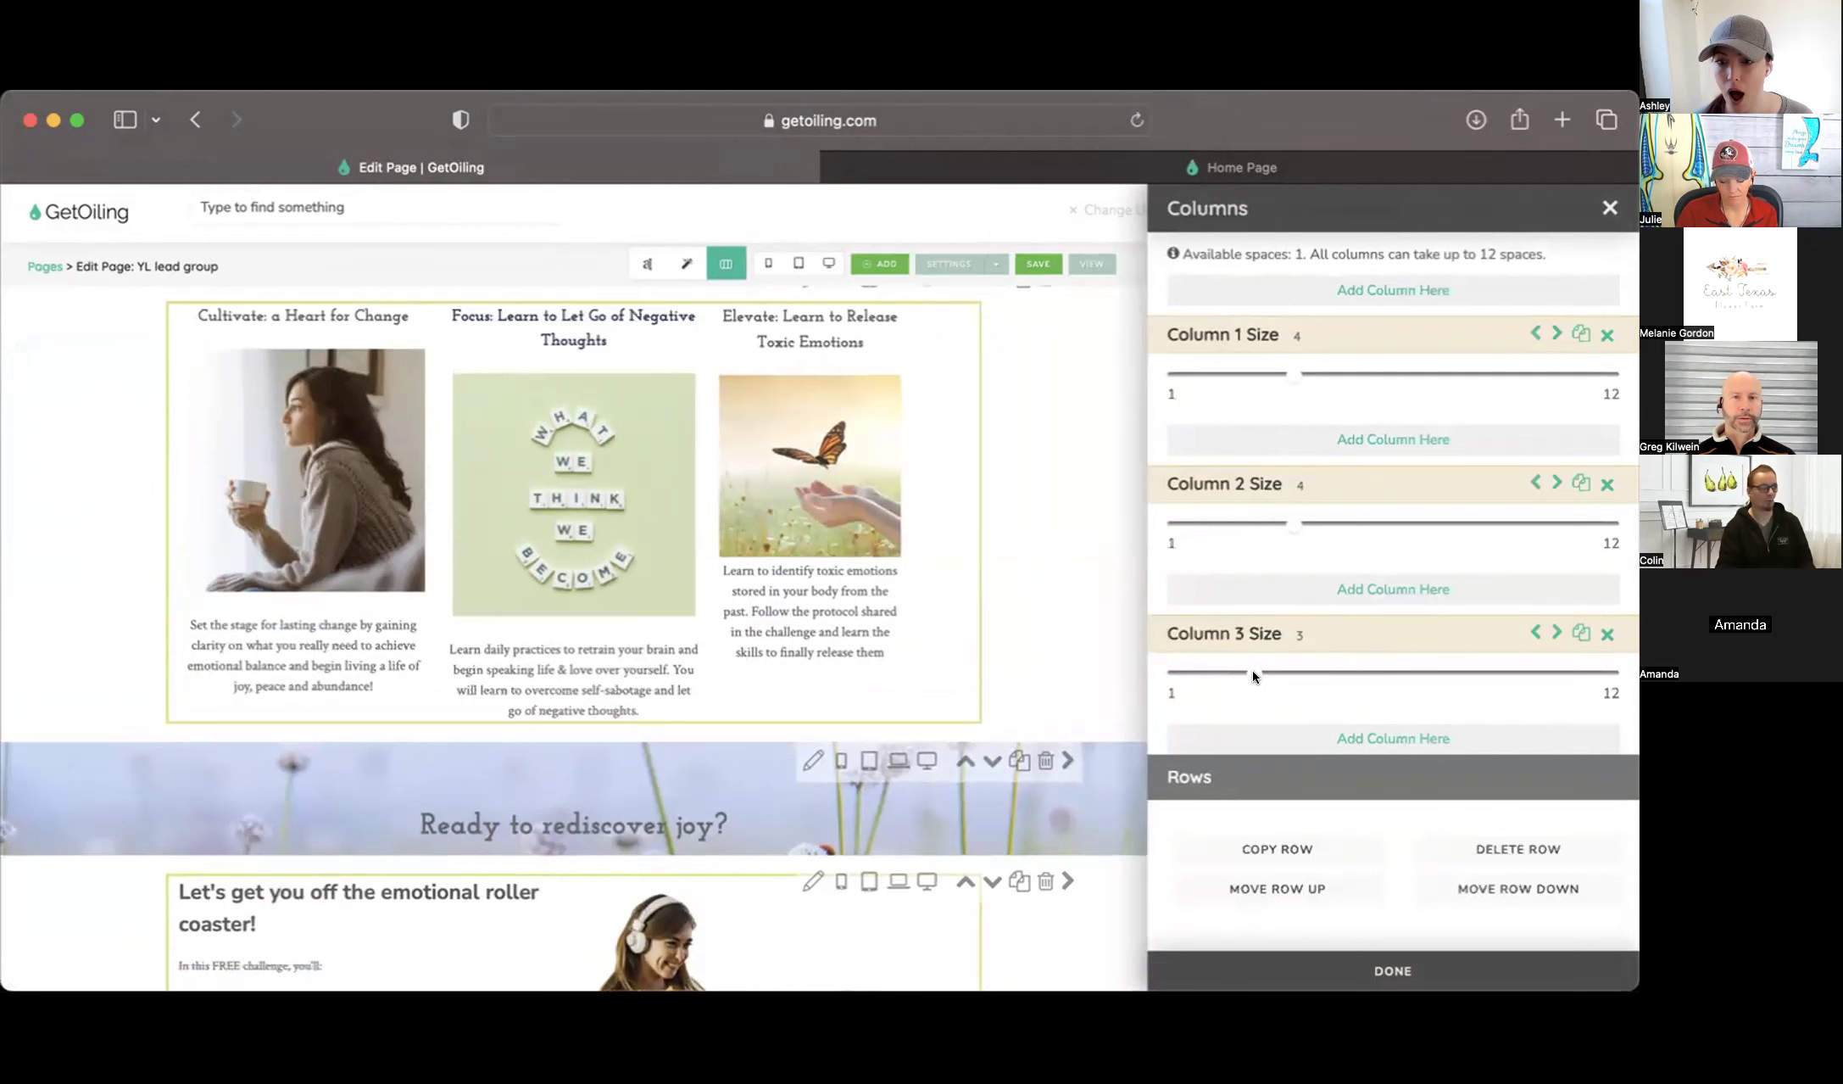
drag(1252, 674, 1280, 674)
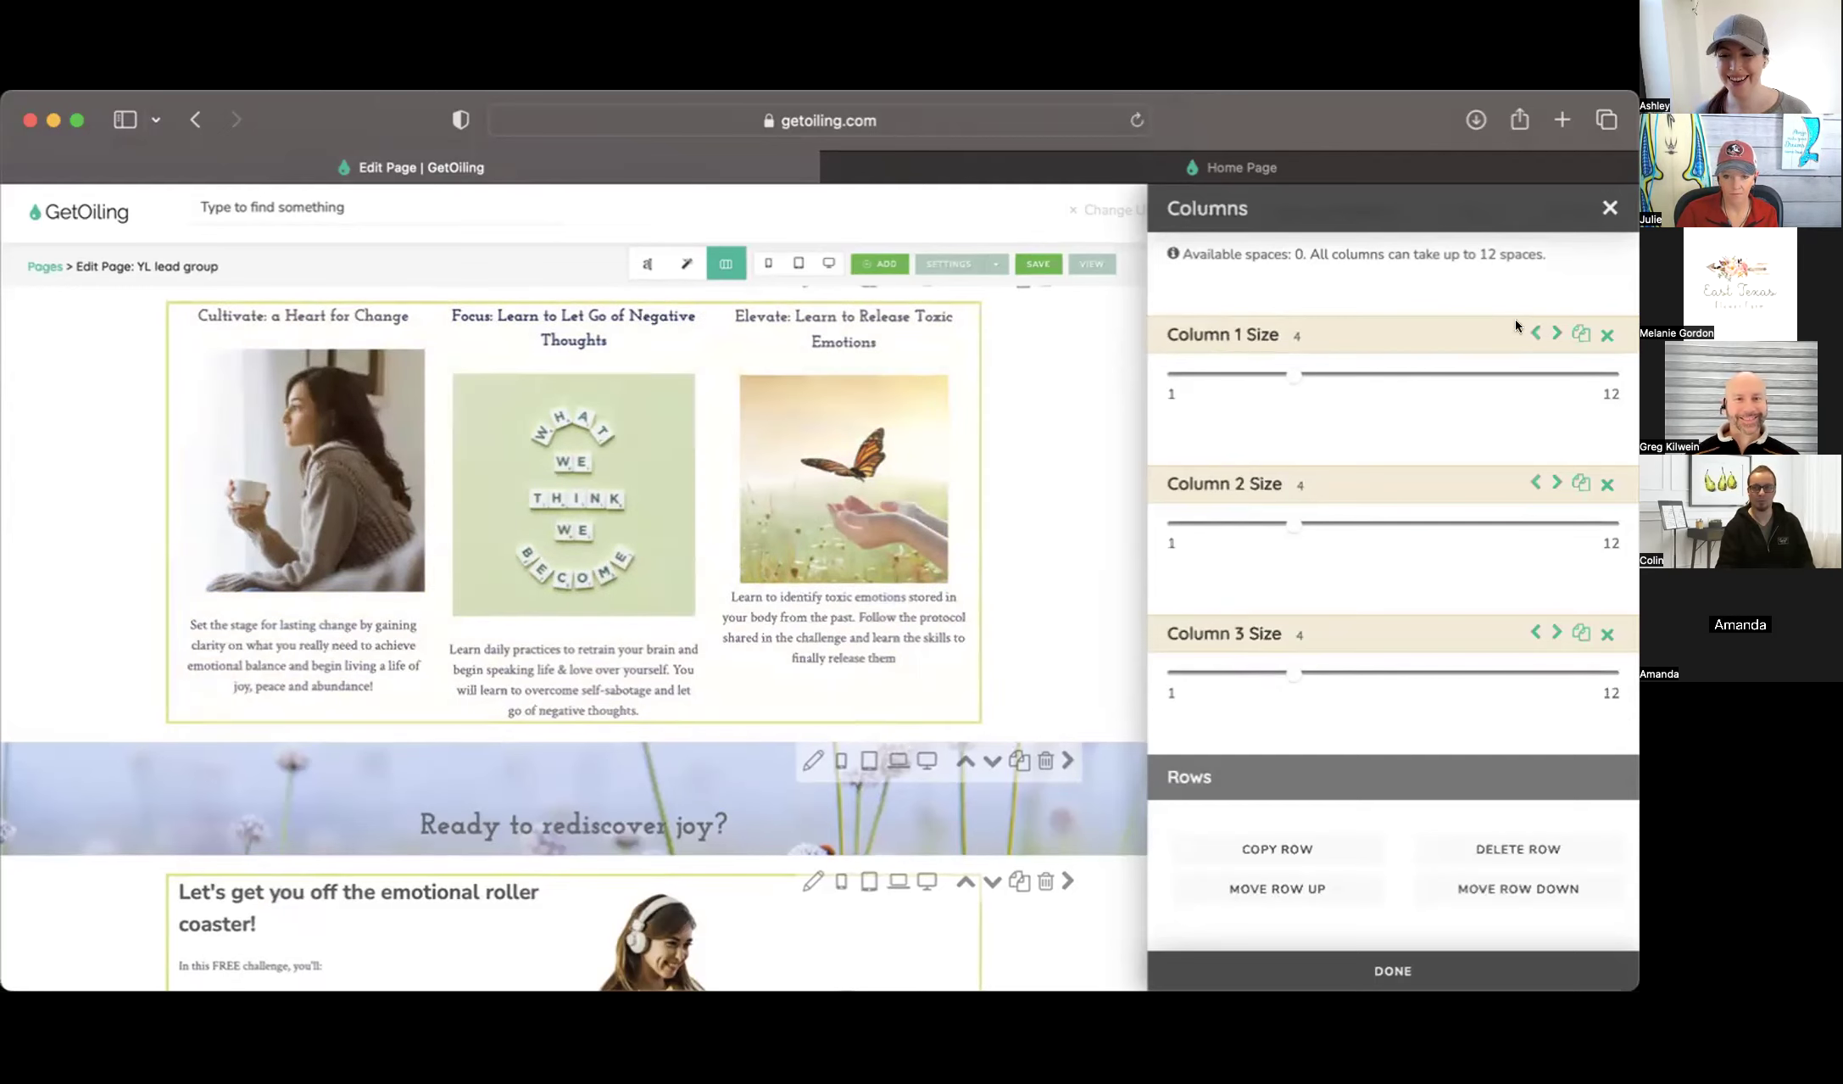
click(1601, 207)
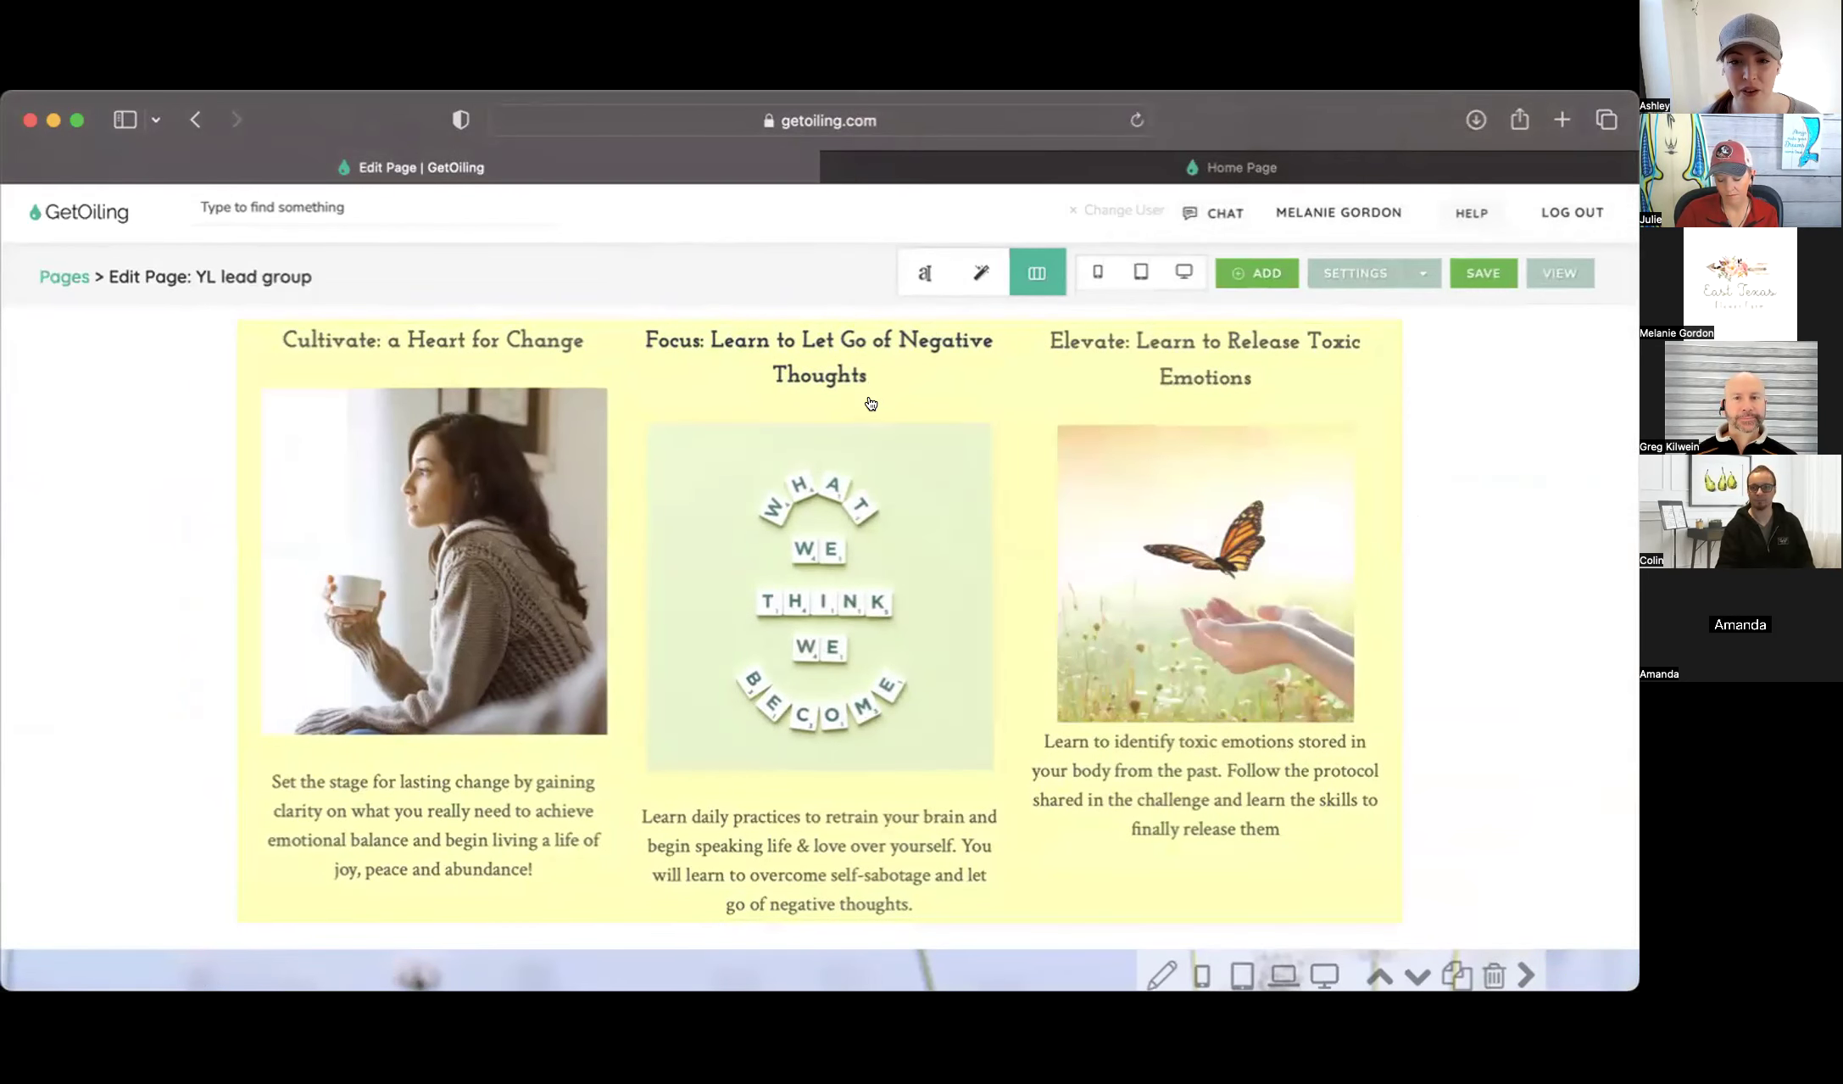
Add a blank line between the "Cultivate: a Heart for Change" heading and its image
click(580, 351)
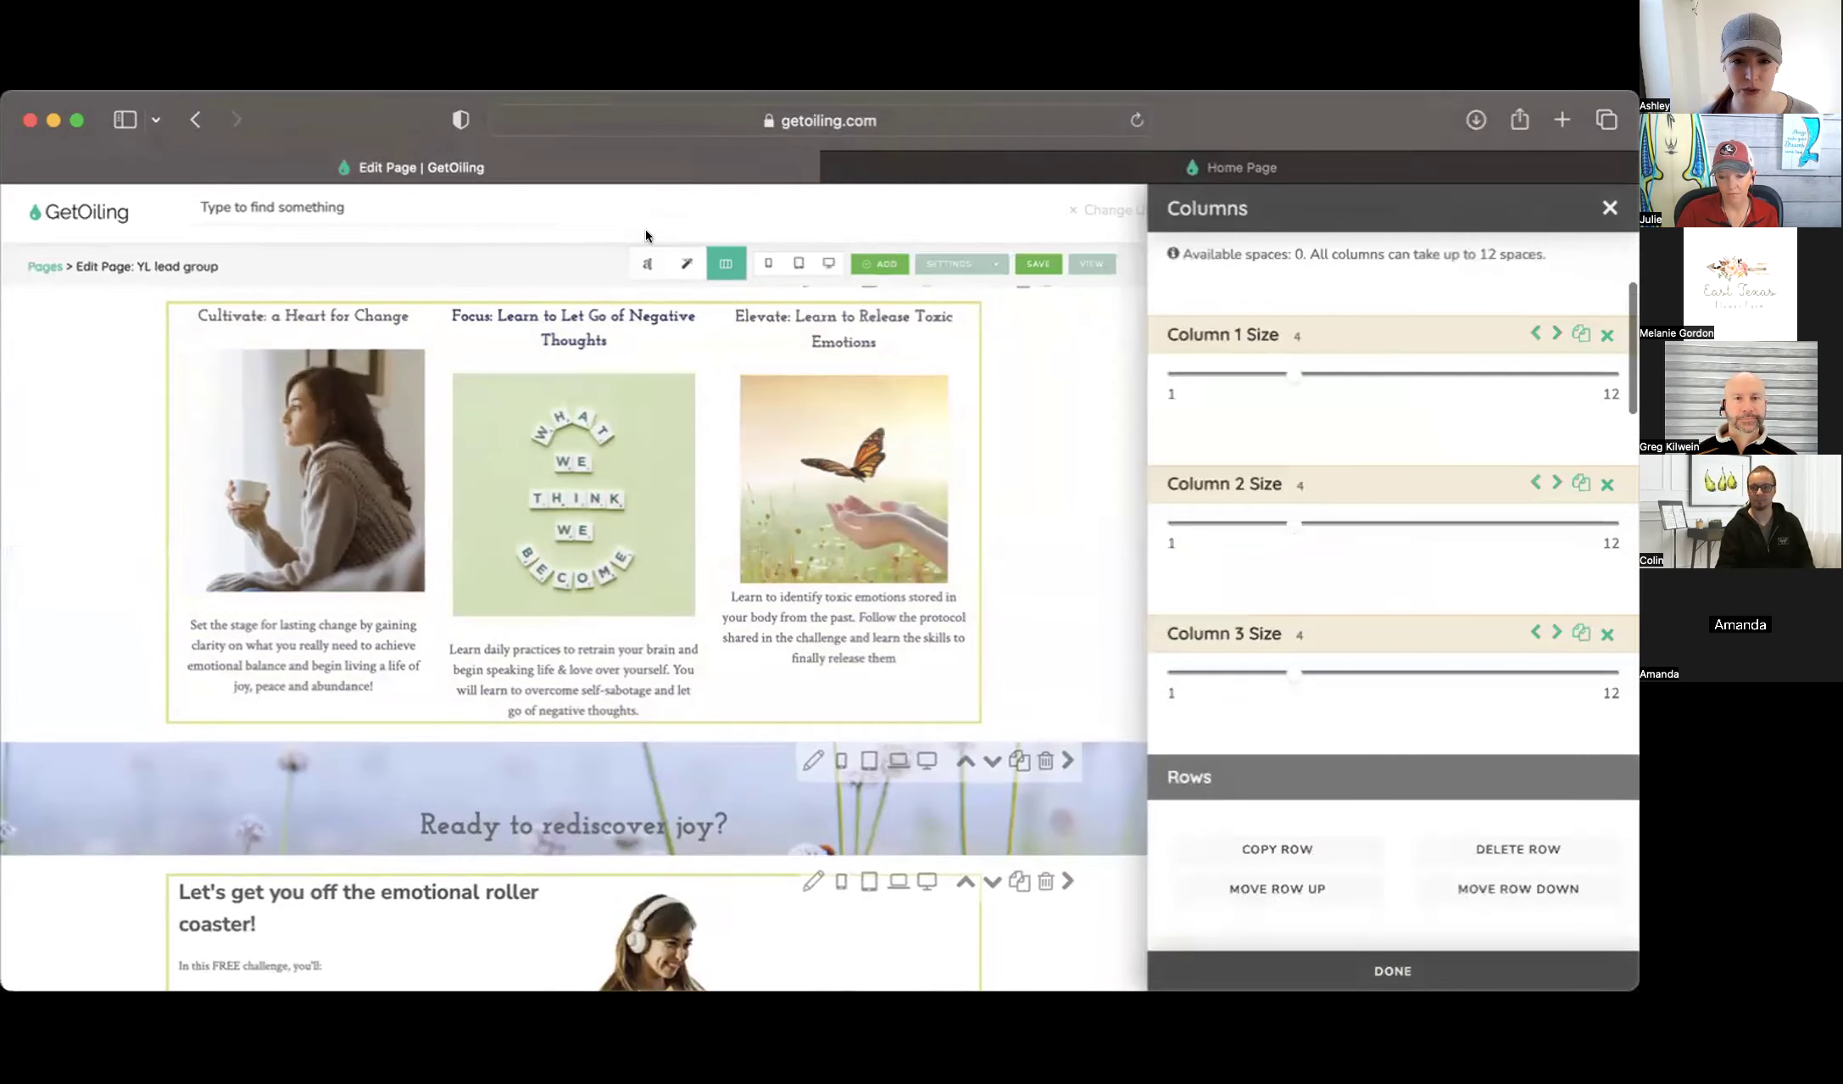
click(647, 261)
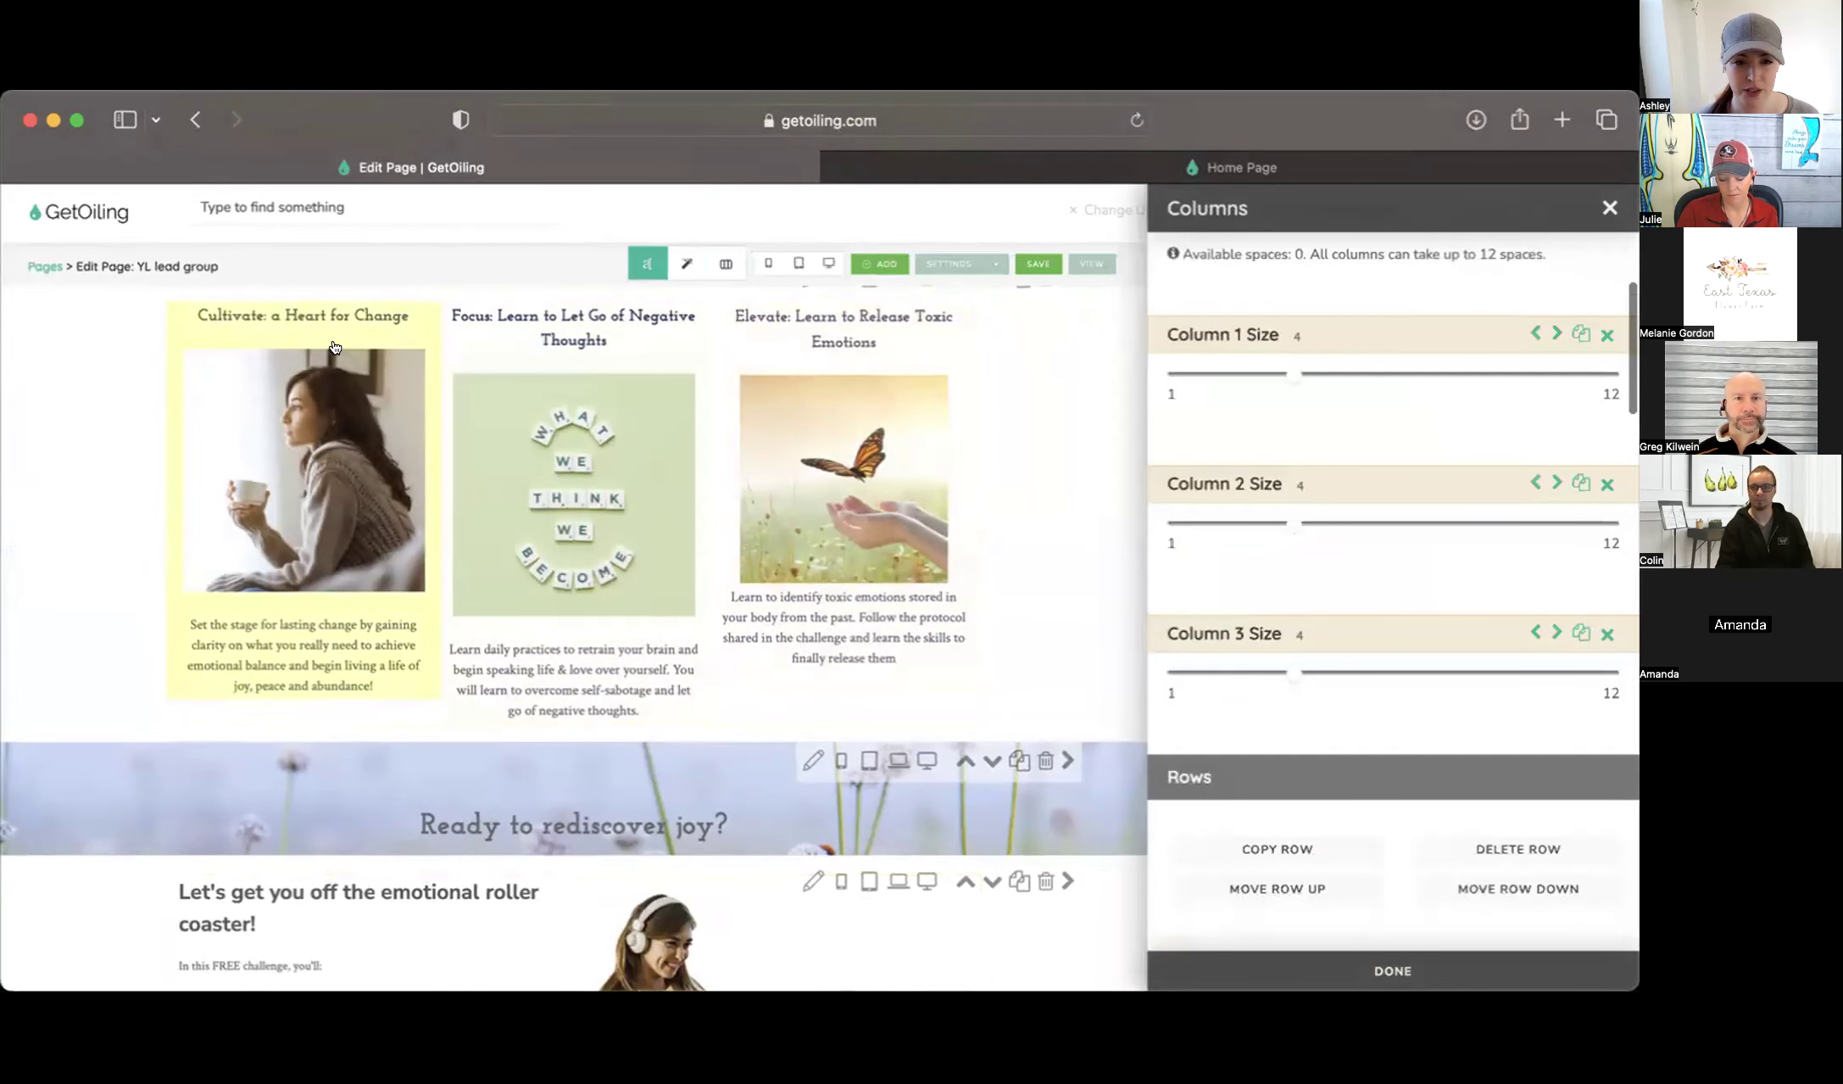
click(402, 416)
click(484, 458)
click(501, 412)
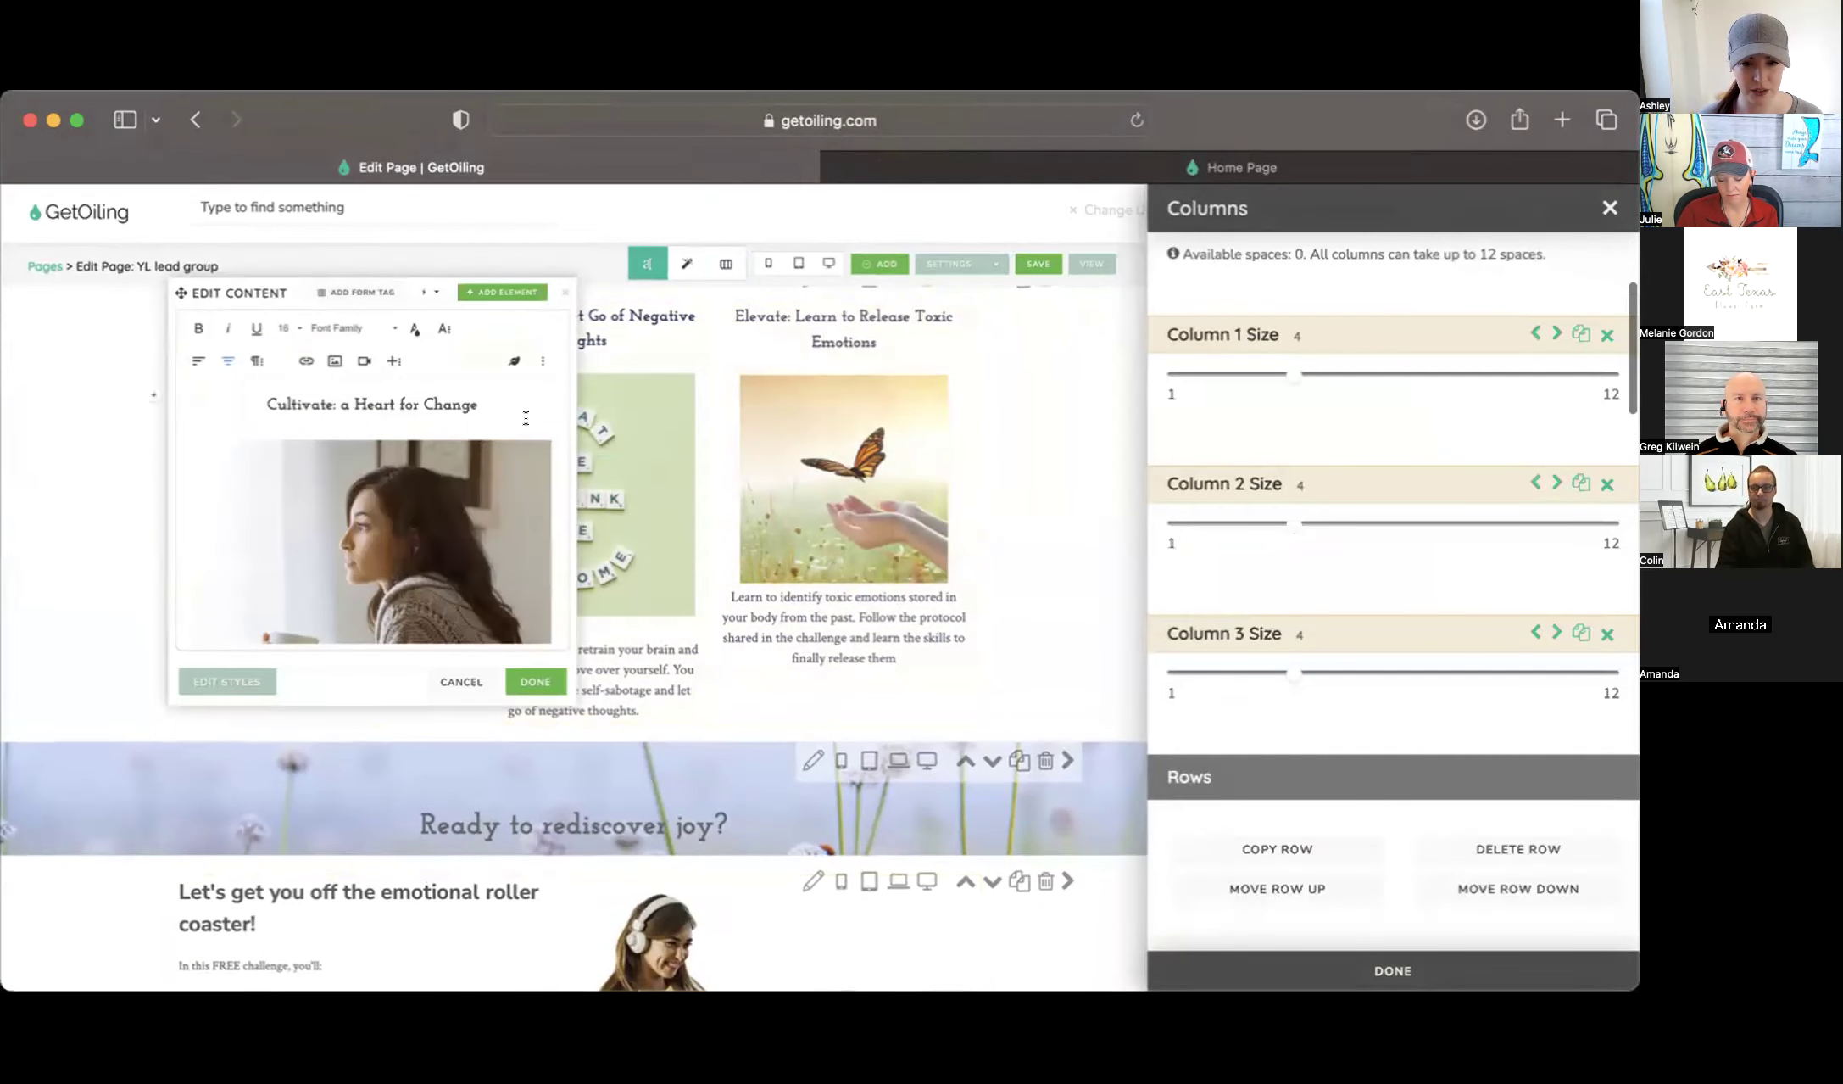
click(508, 401)
key(Return)
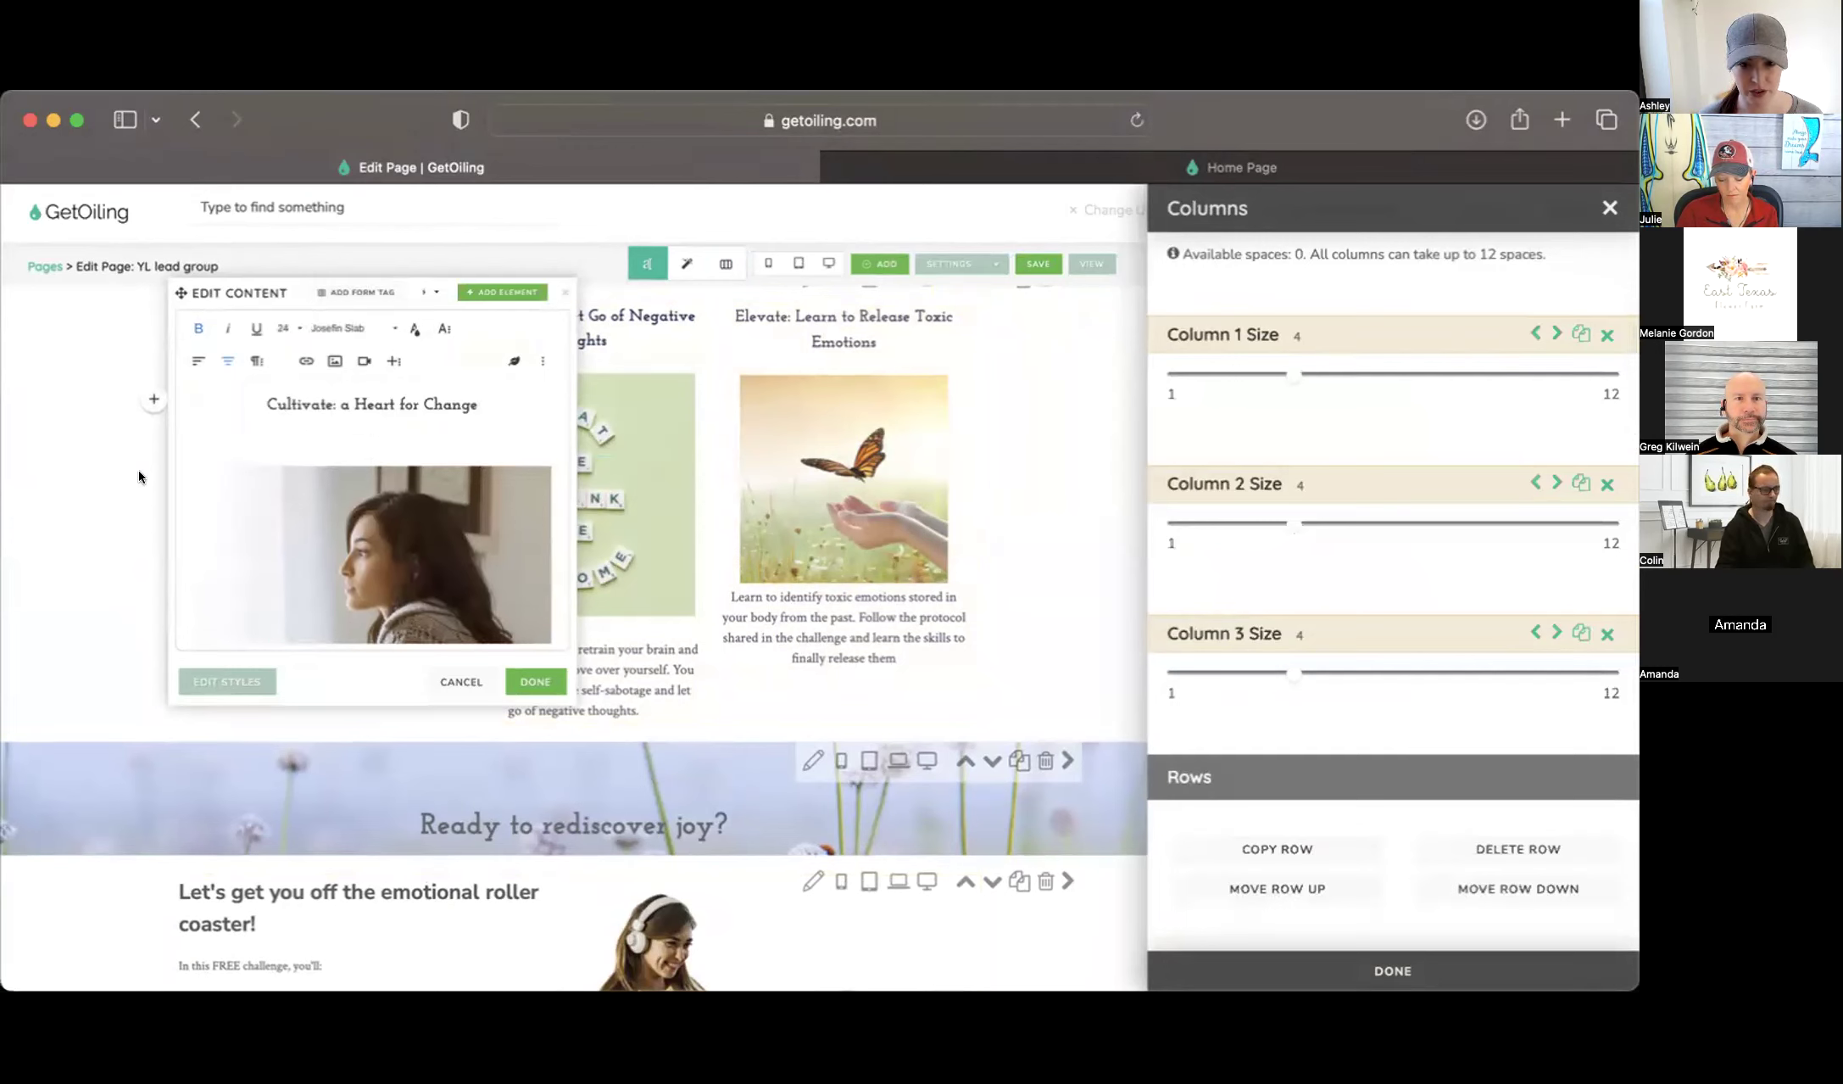
click(635, 373)
Try a blank line below the "Elevate: Learn to Release Toxic Emotions" heading, and remove it again
click(907, 346)
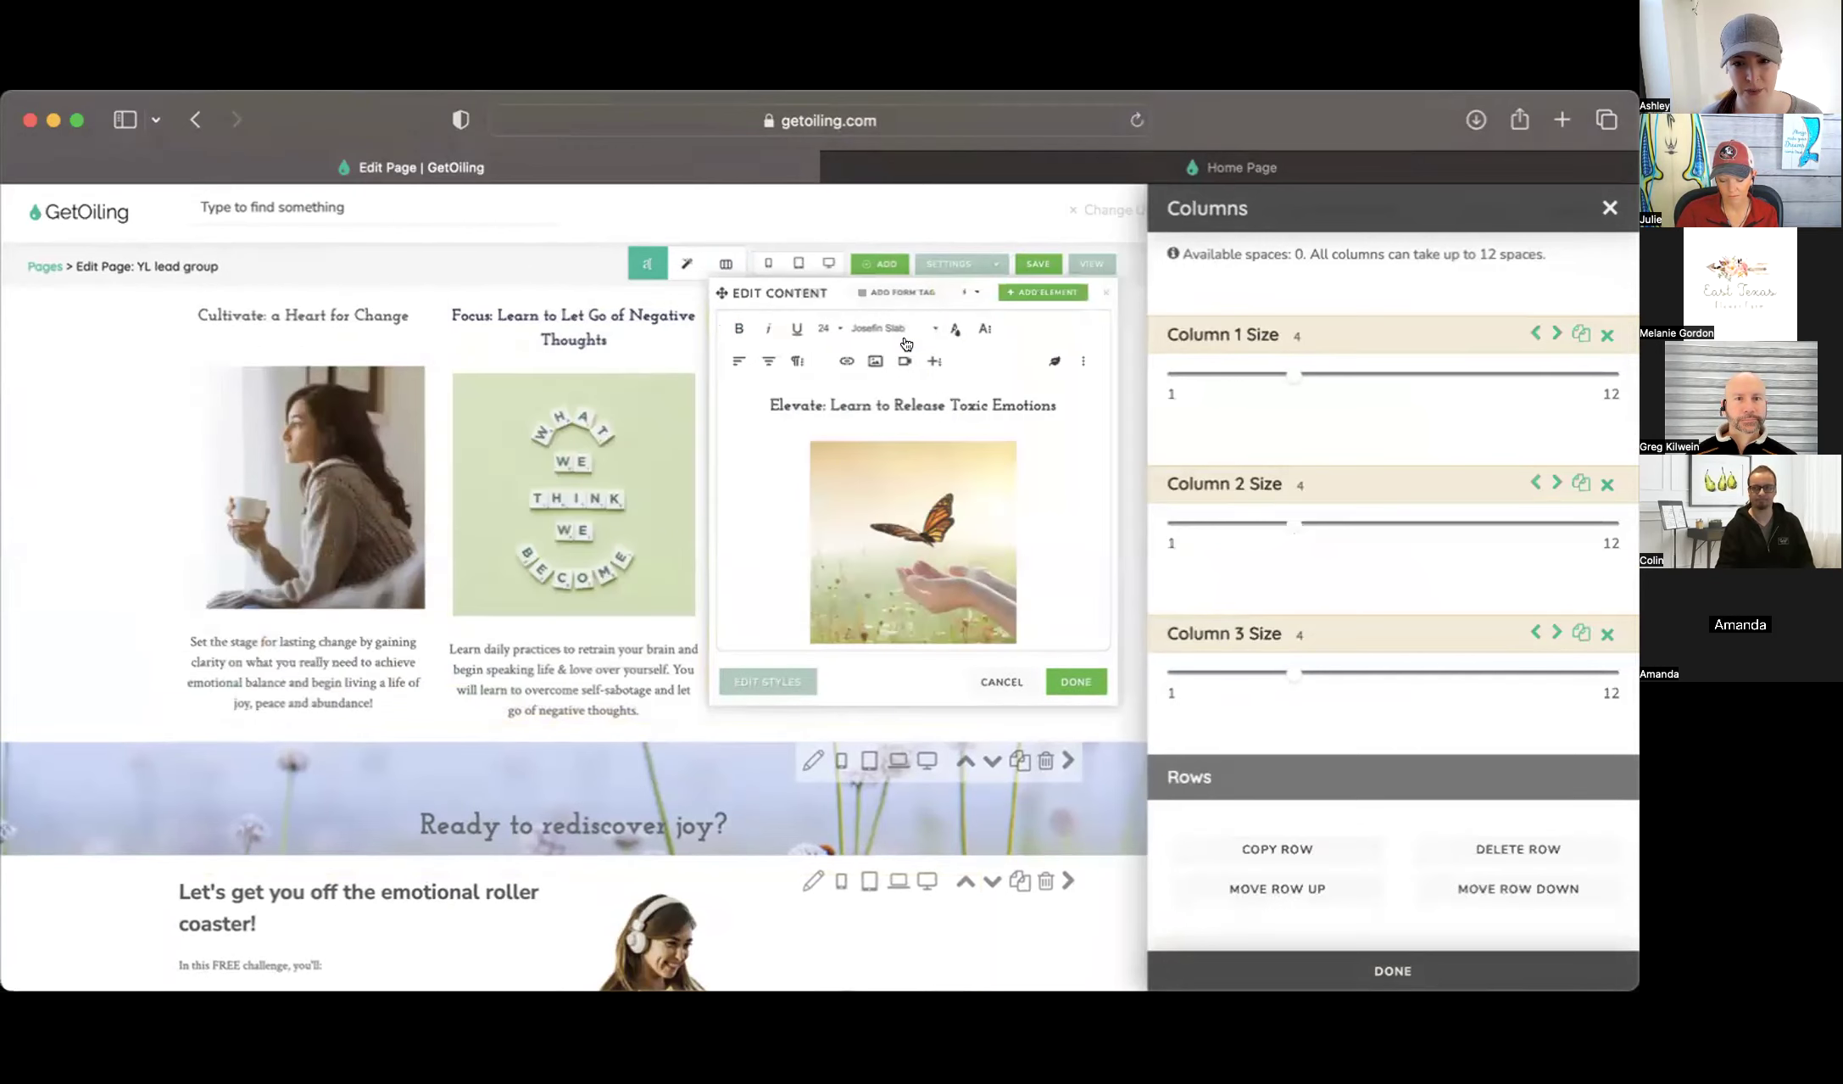
key(Return)
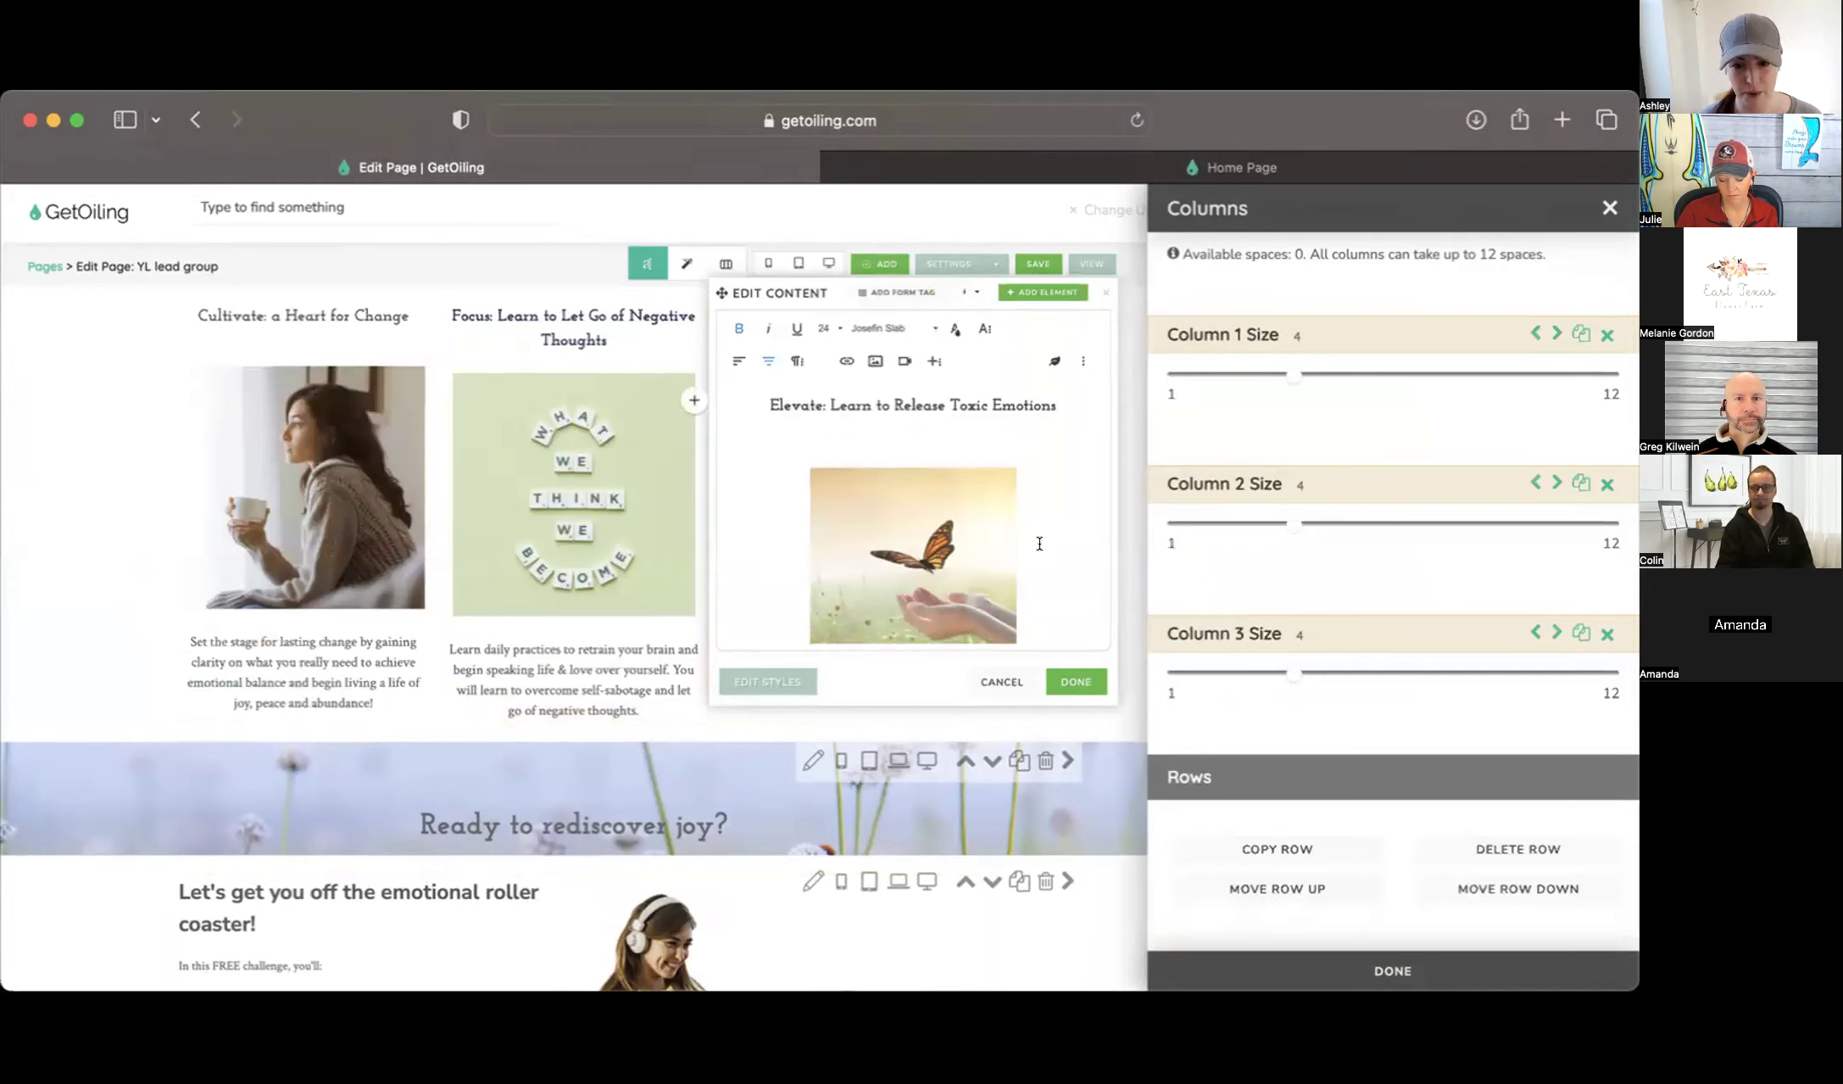
click(1093, 683)
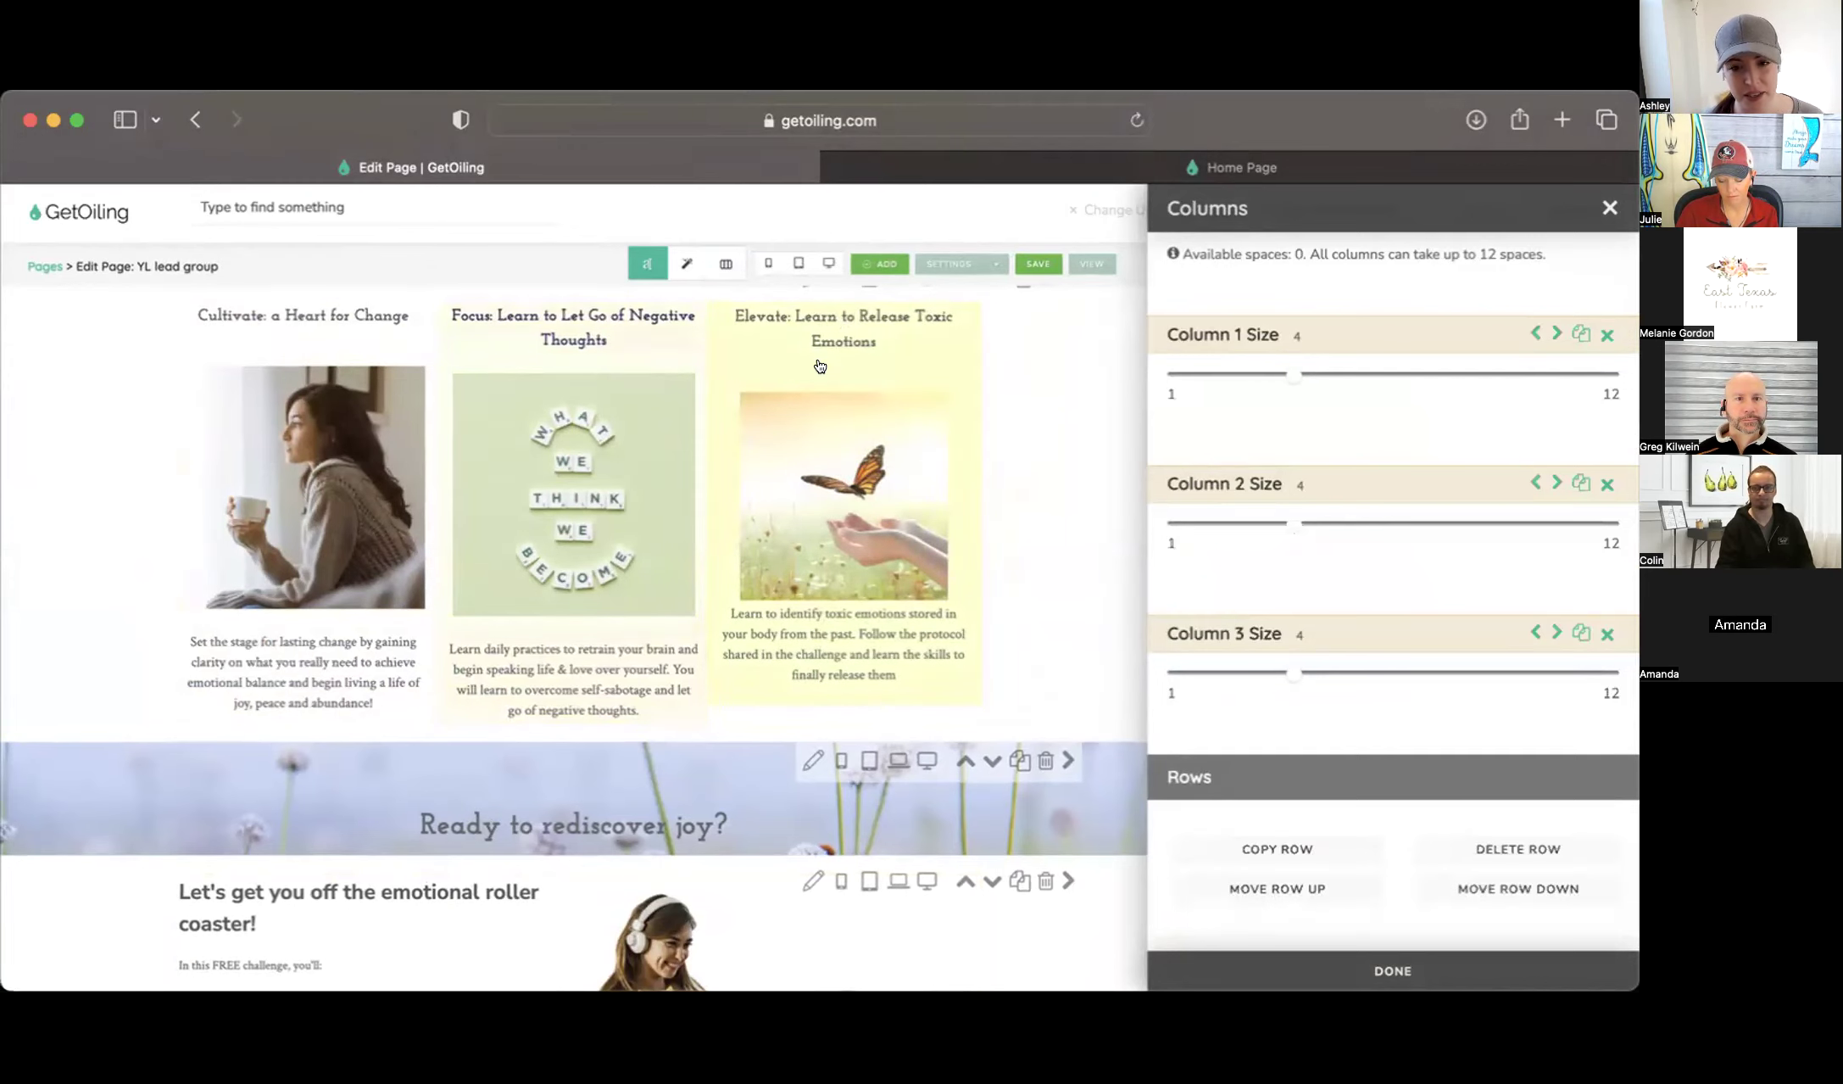
click(788, 476)
click(860, 437)
key(Delete)
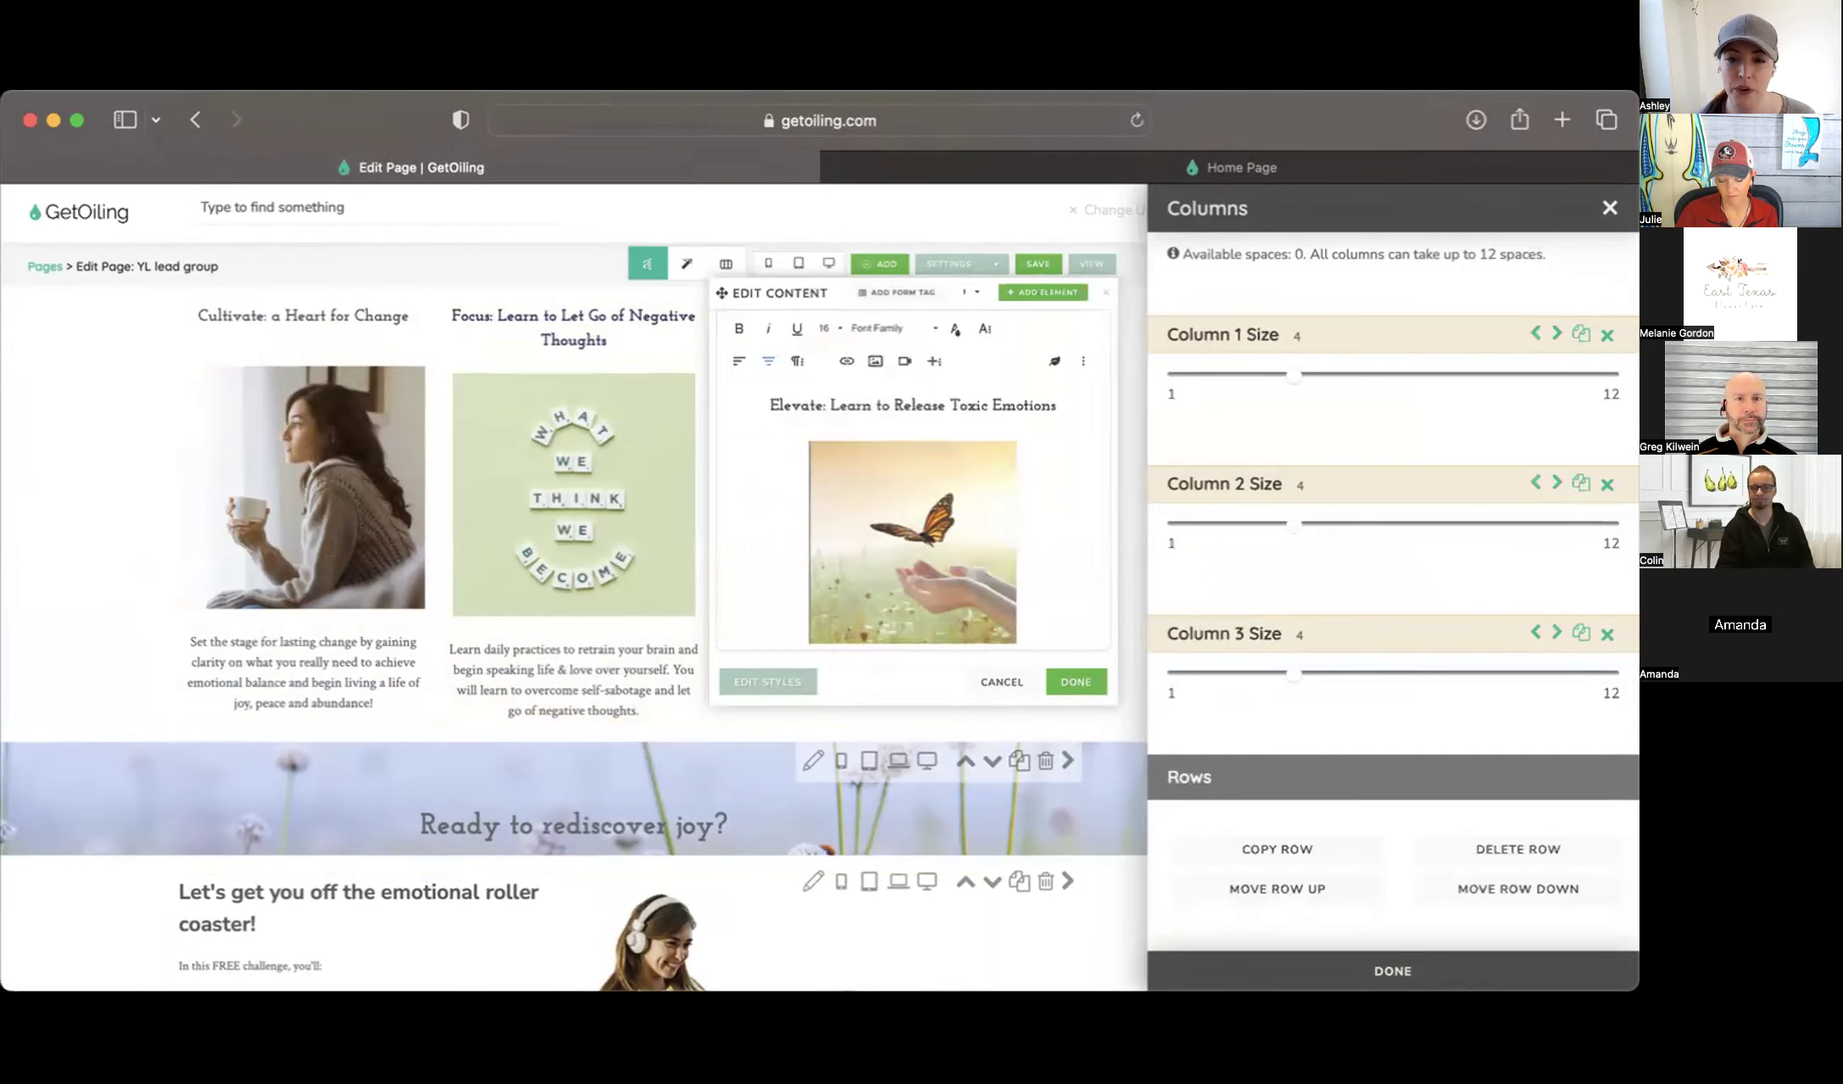
Close the Elevate column's editor, and set the woman image in the Cultivate column to width 400 and height 400
click(1074, 682)
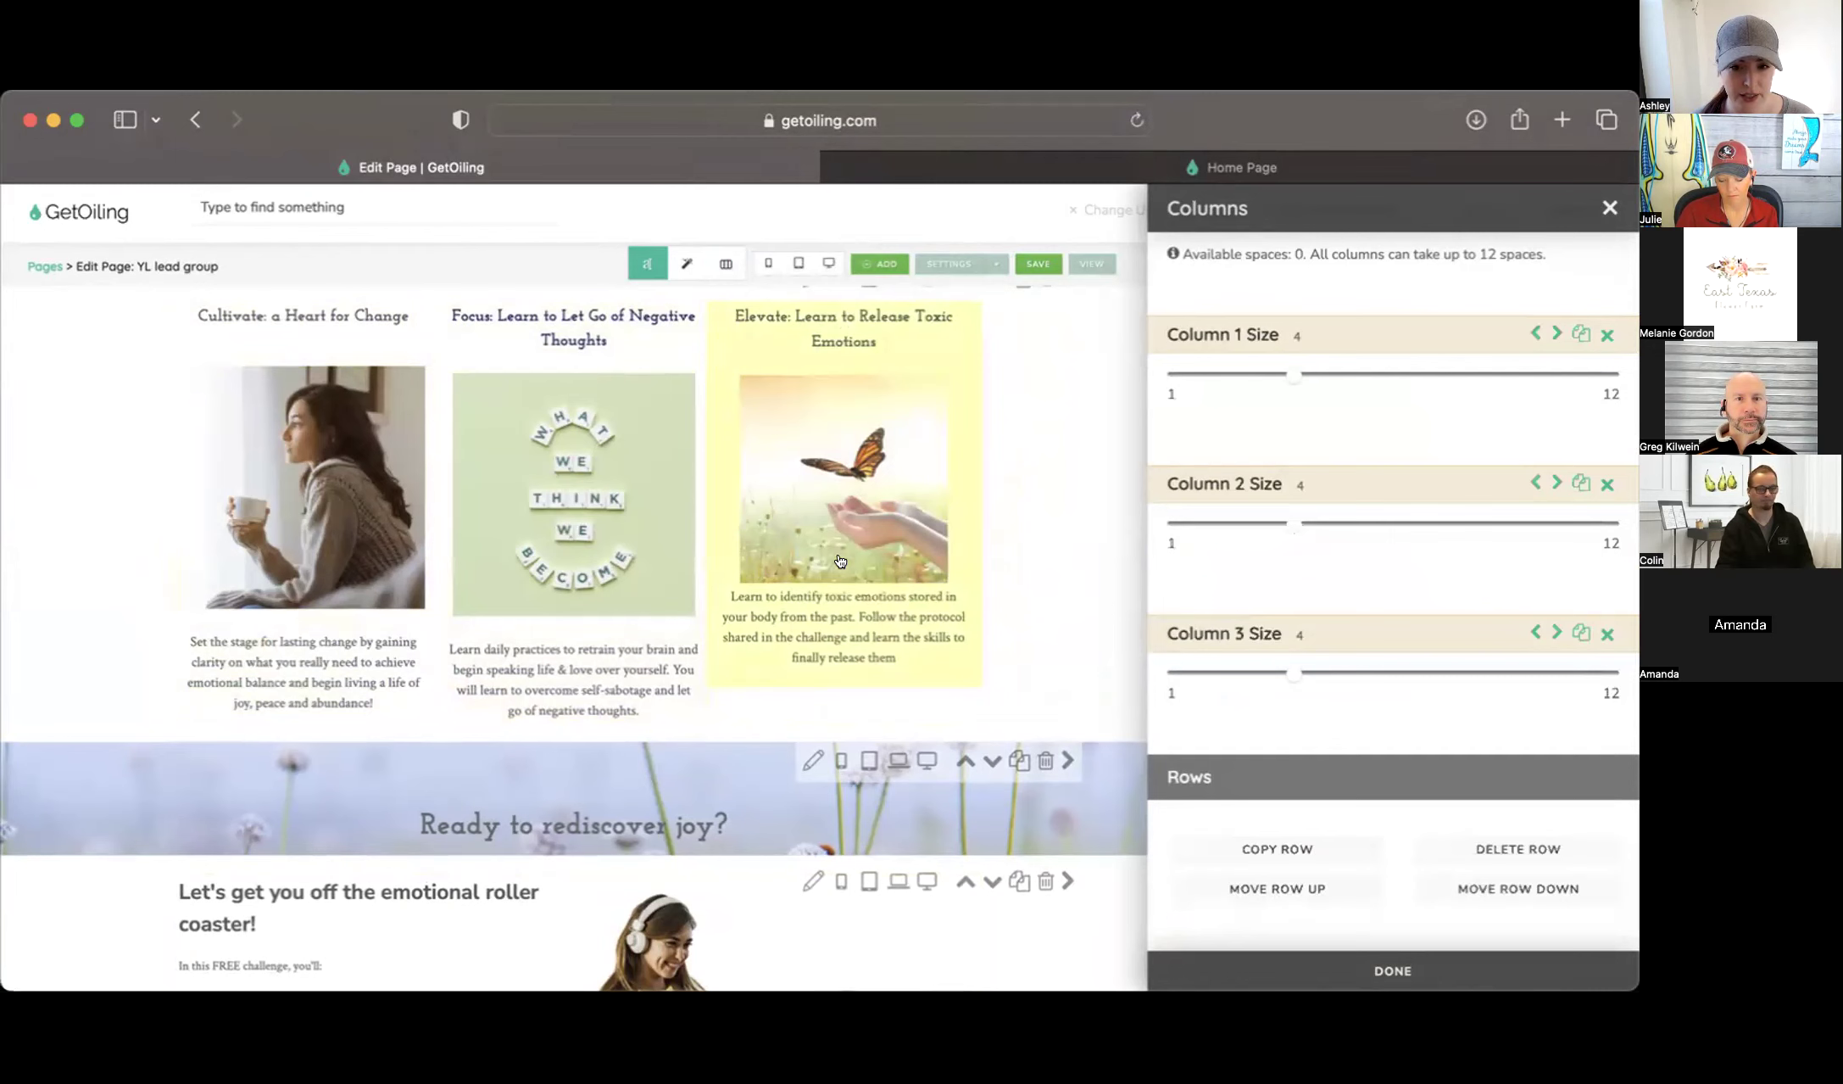
click(407, 594)
scroll(408, 605, down, 3)
scroll(408, 606, down, 3)
click(407, 508)
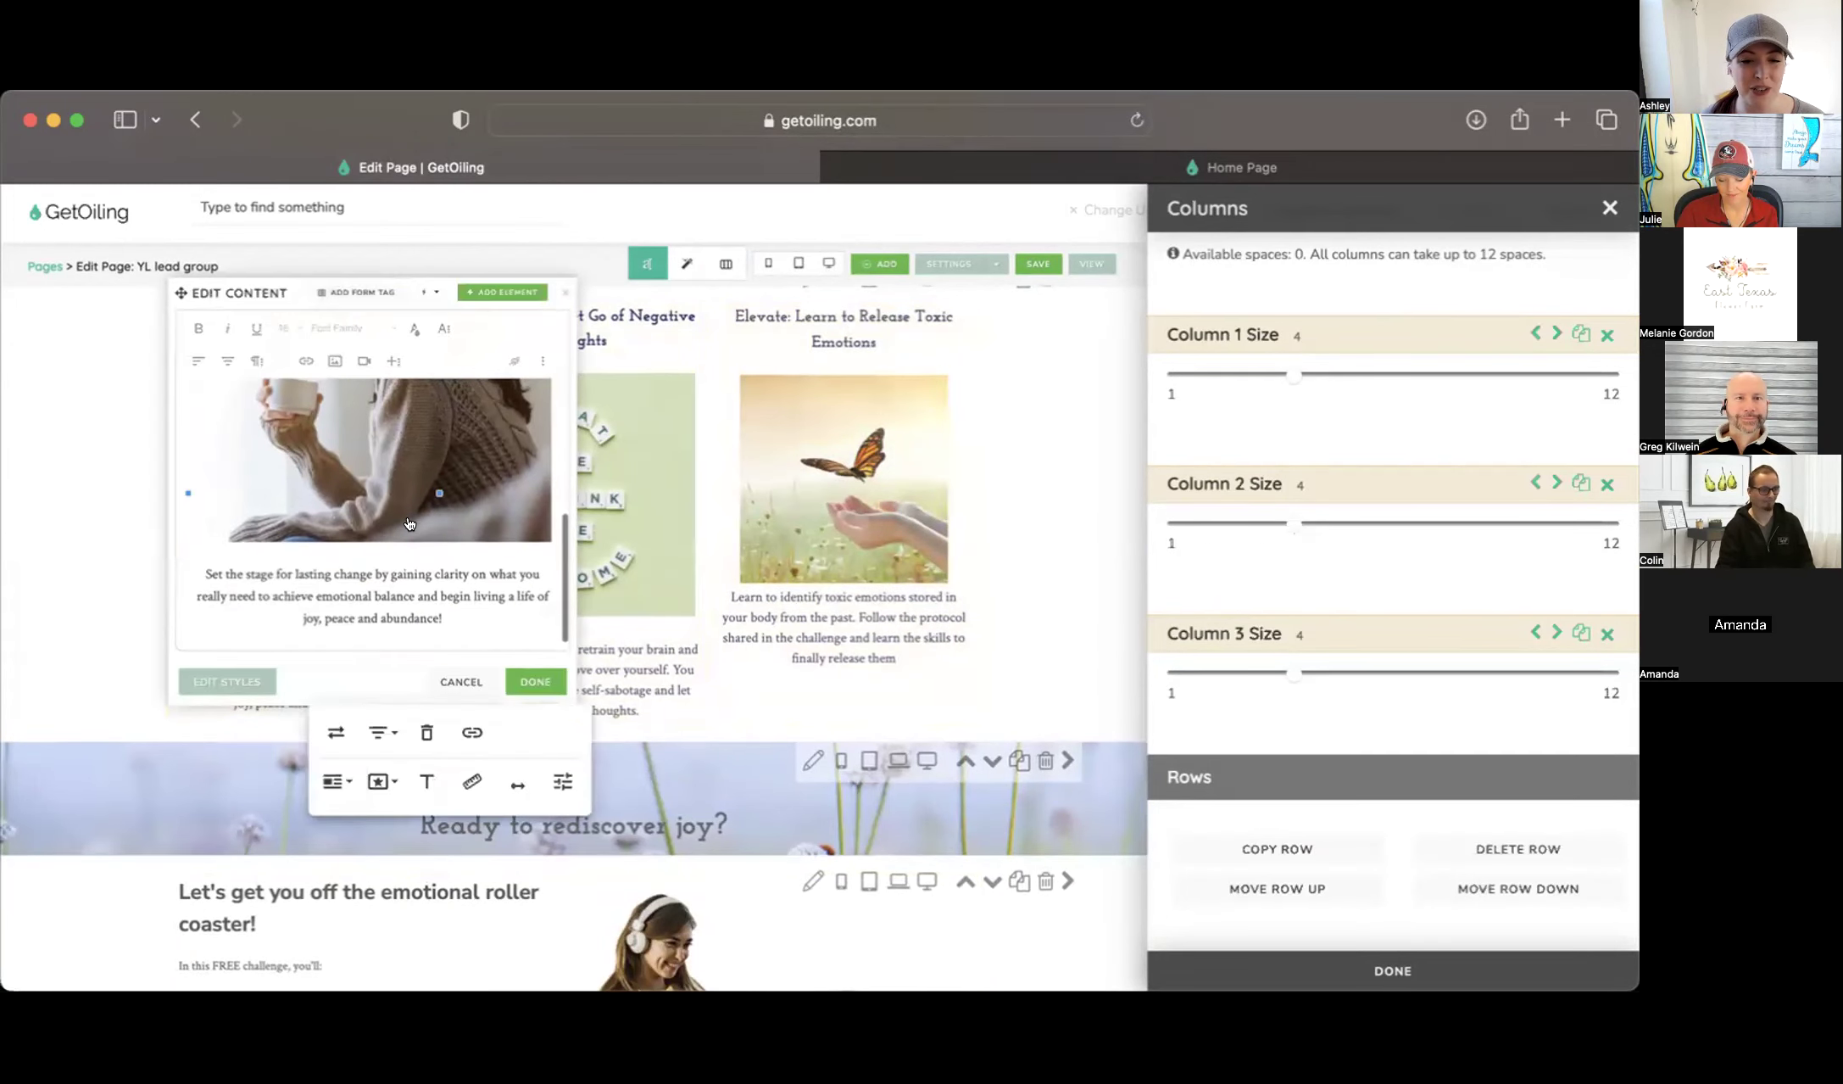
click(475, 776)
double_click(383, 794)
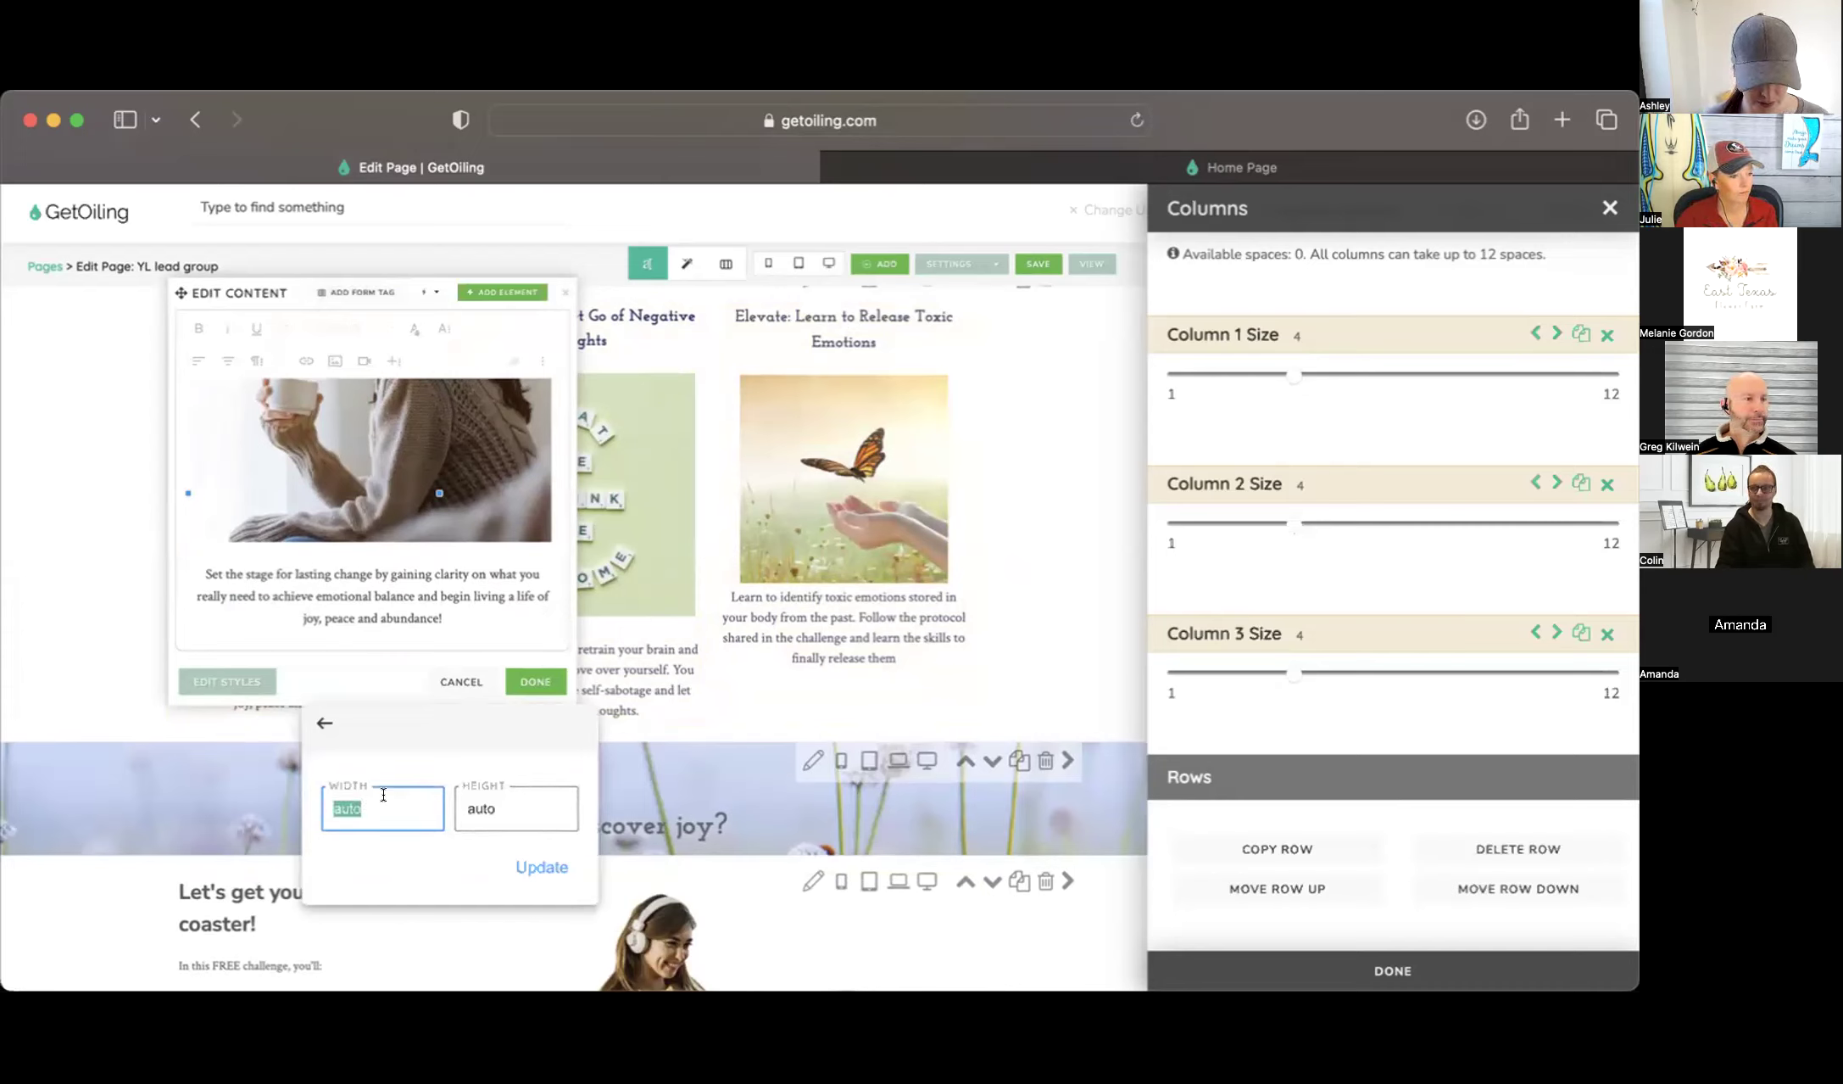
text(400)
click(518, 809)
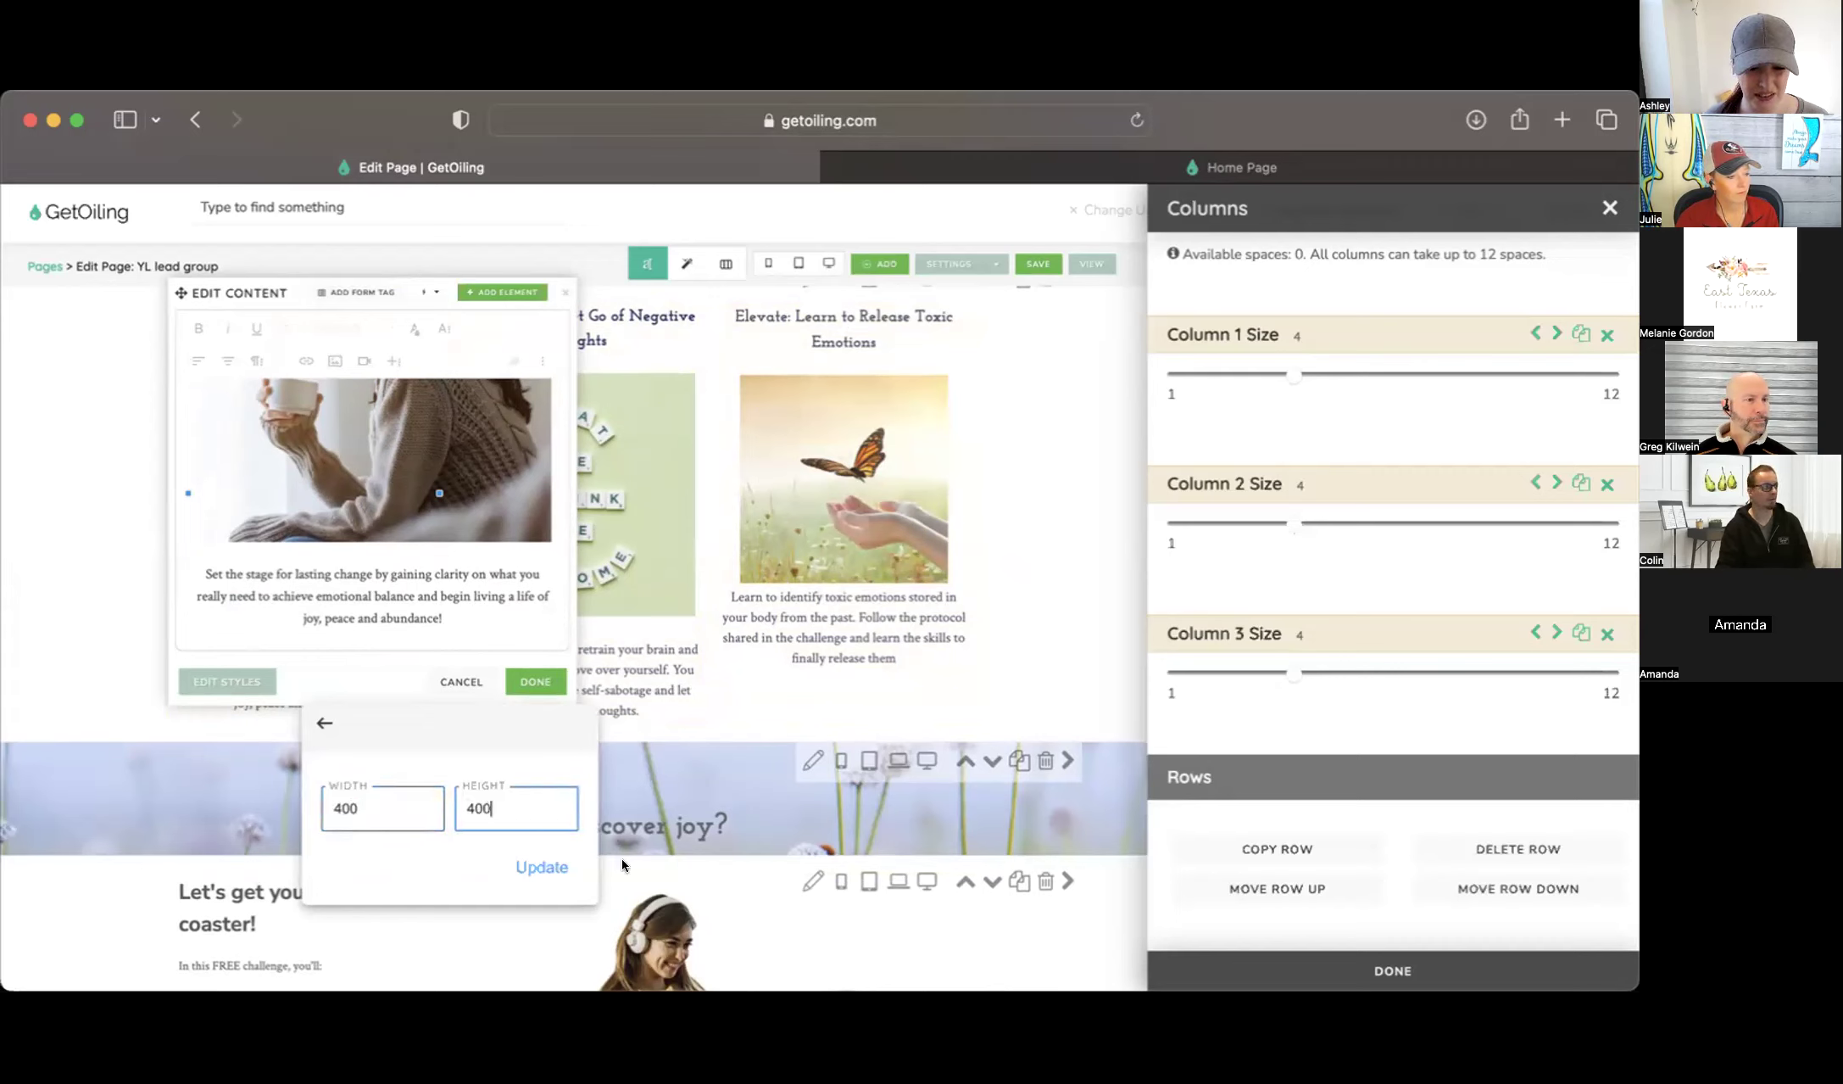
click(541, 866)
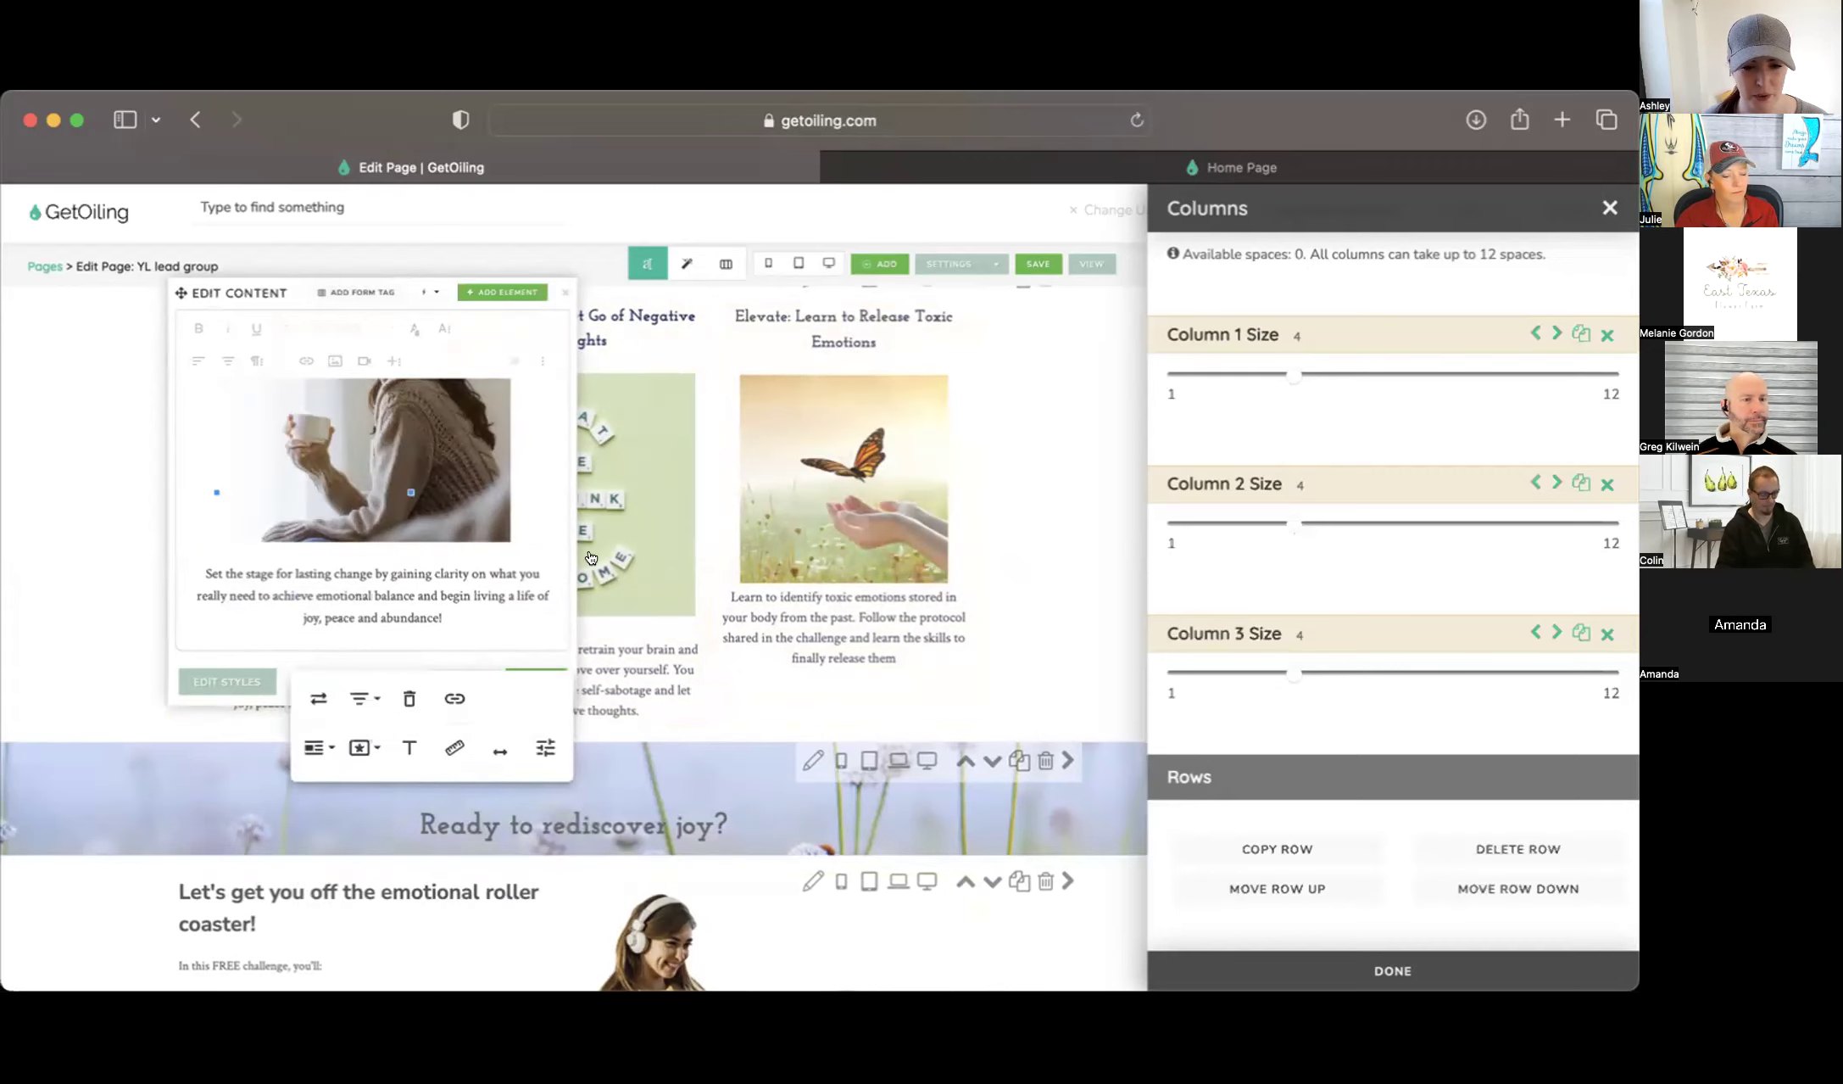
click(598, 579)
Set the letter-tile image in the Focus column to width 400 and height 400, and apply the content change
click(639, 578)
scroll(632, 619, up, 2)
scroll(557, 531, up, 2)
scroll(547, 552, down, 4)
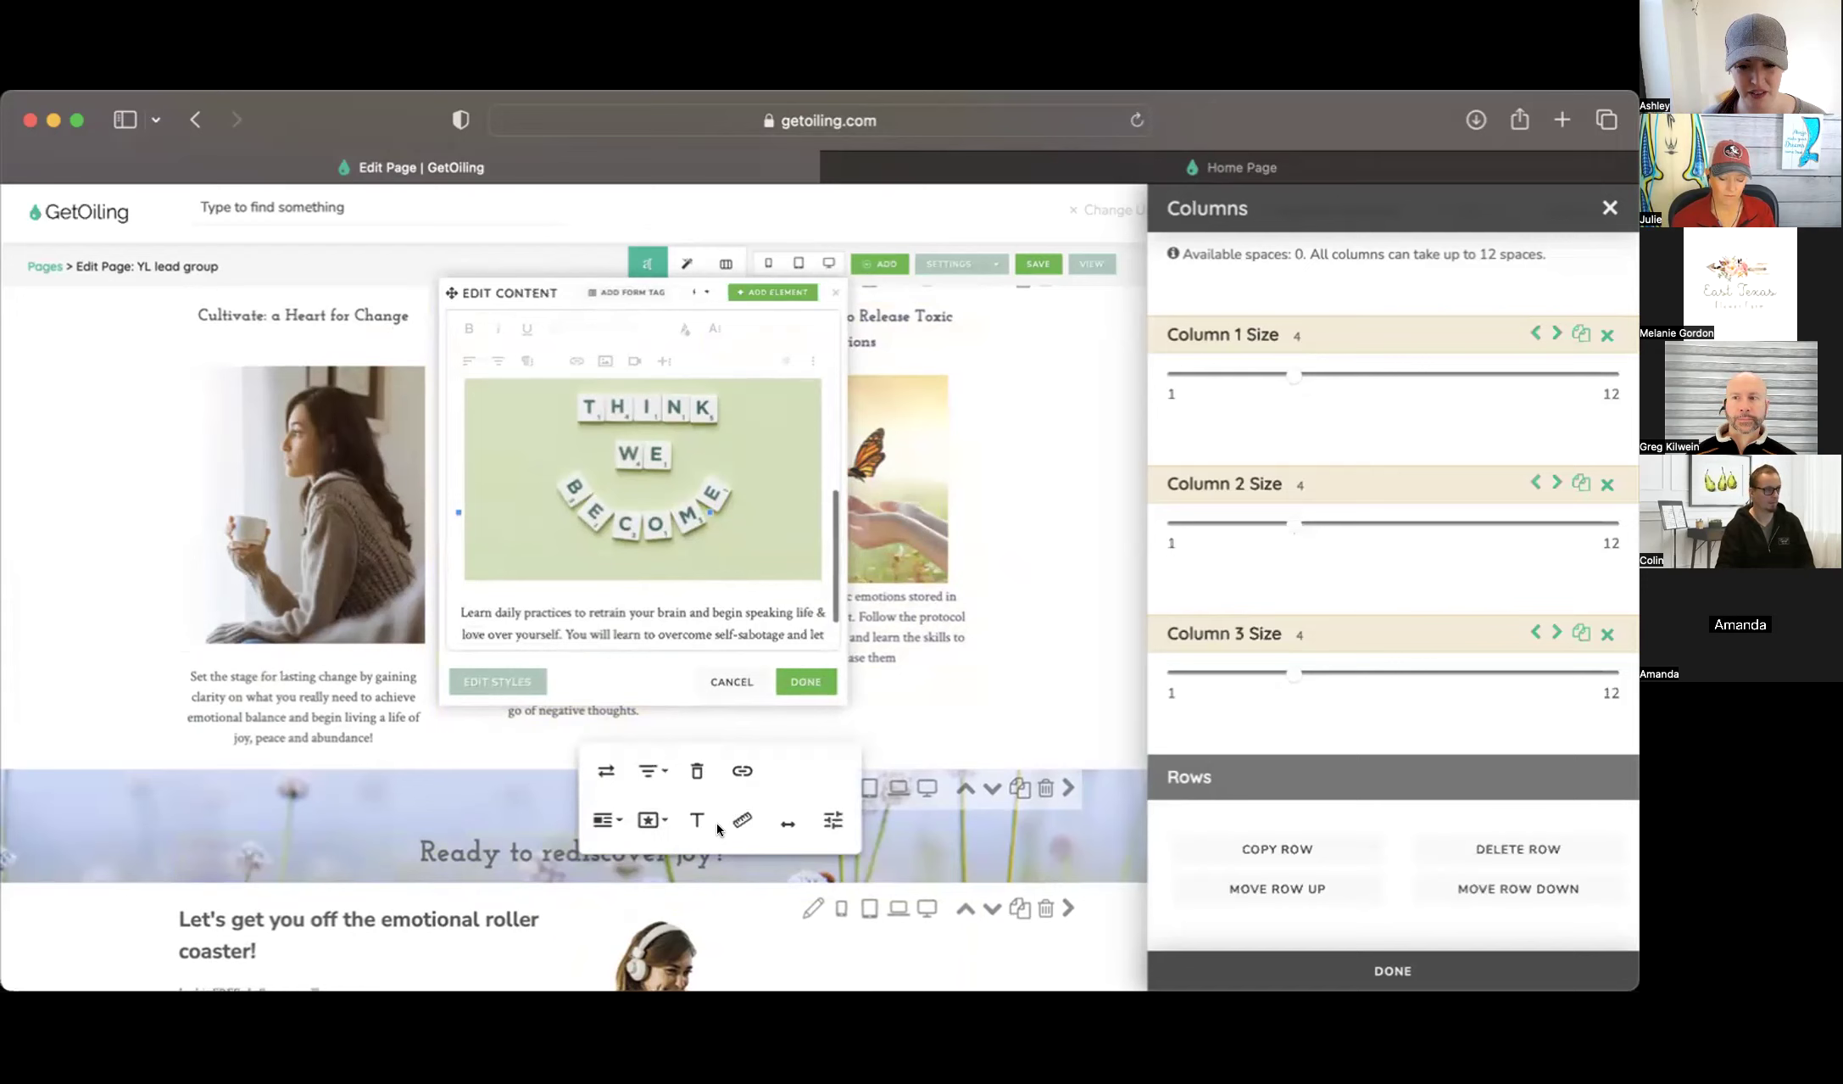
click(742, 820)
click(647, 858)
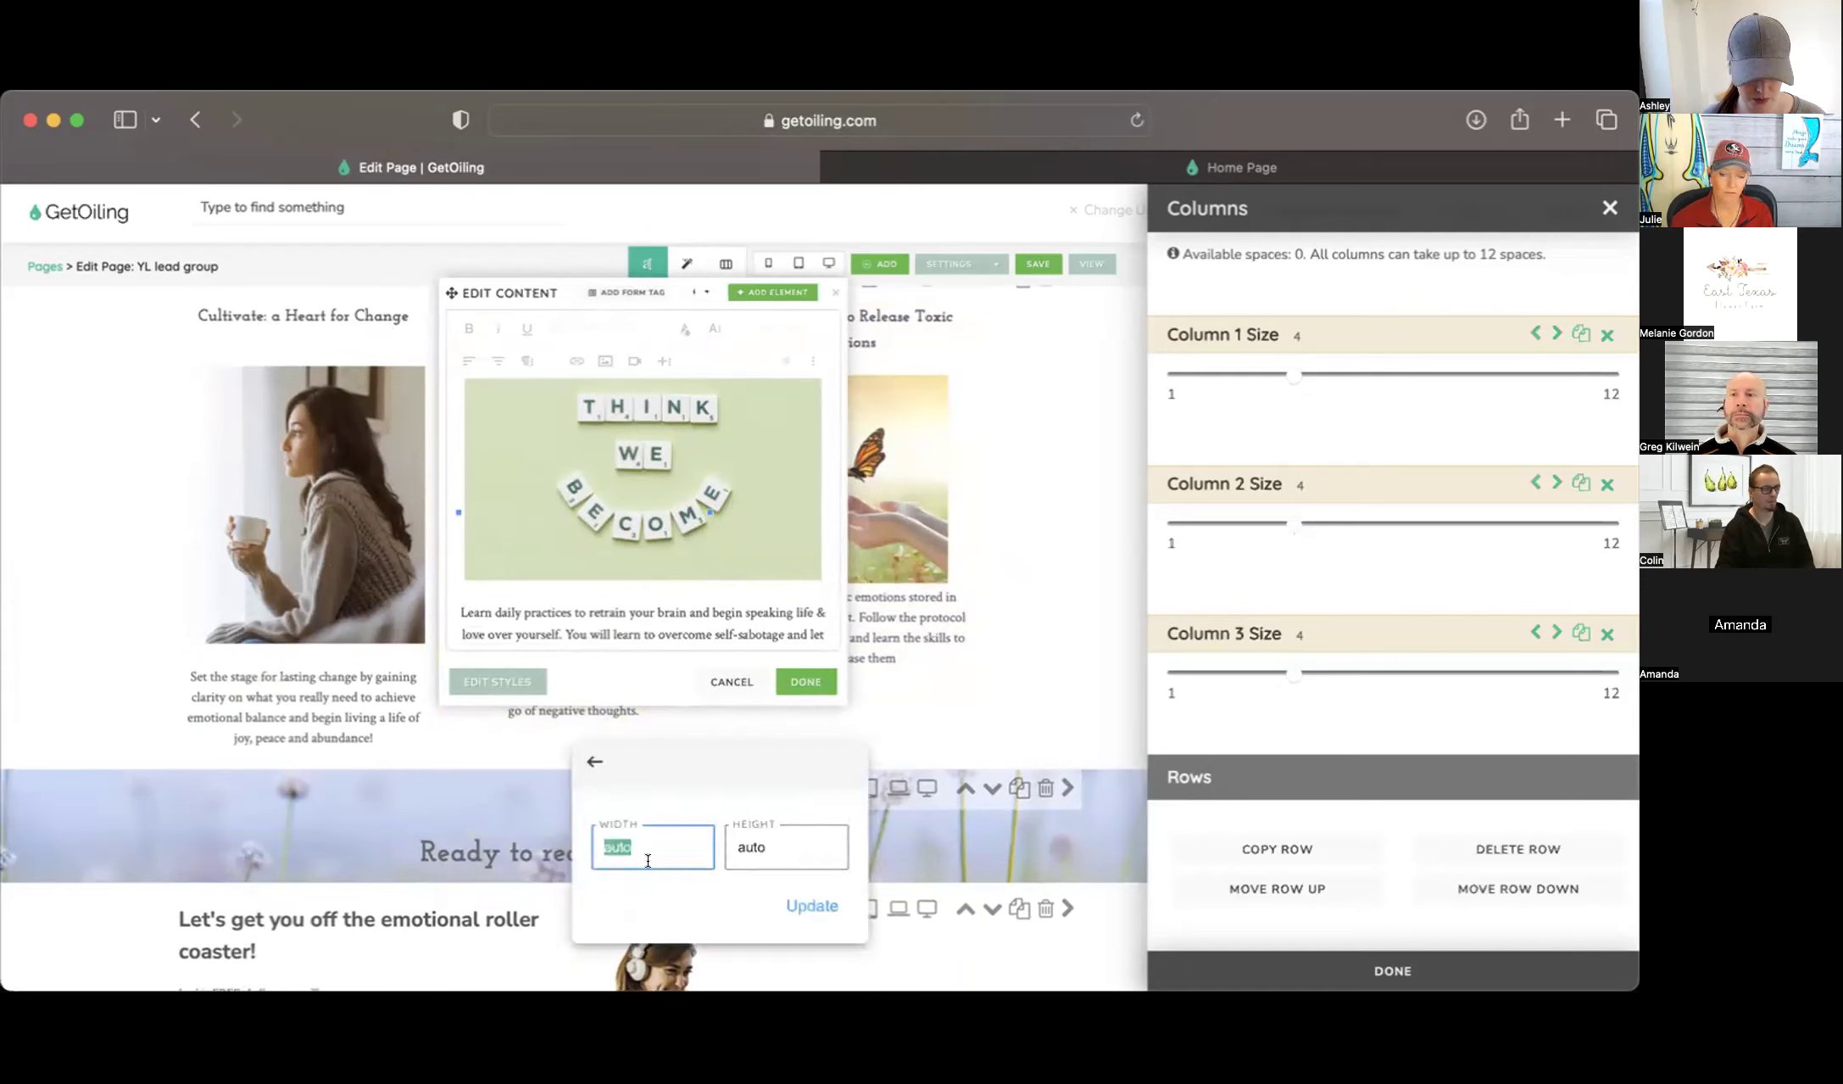
text(5)
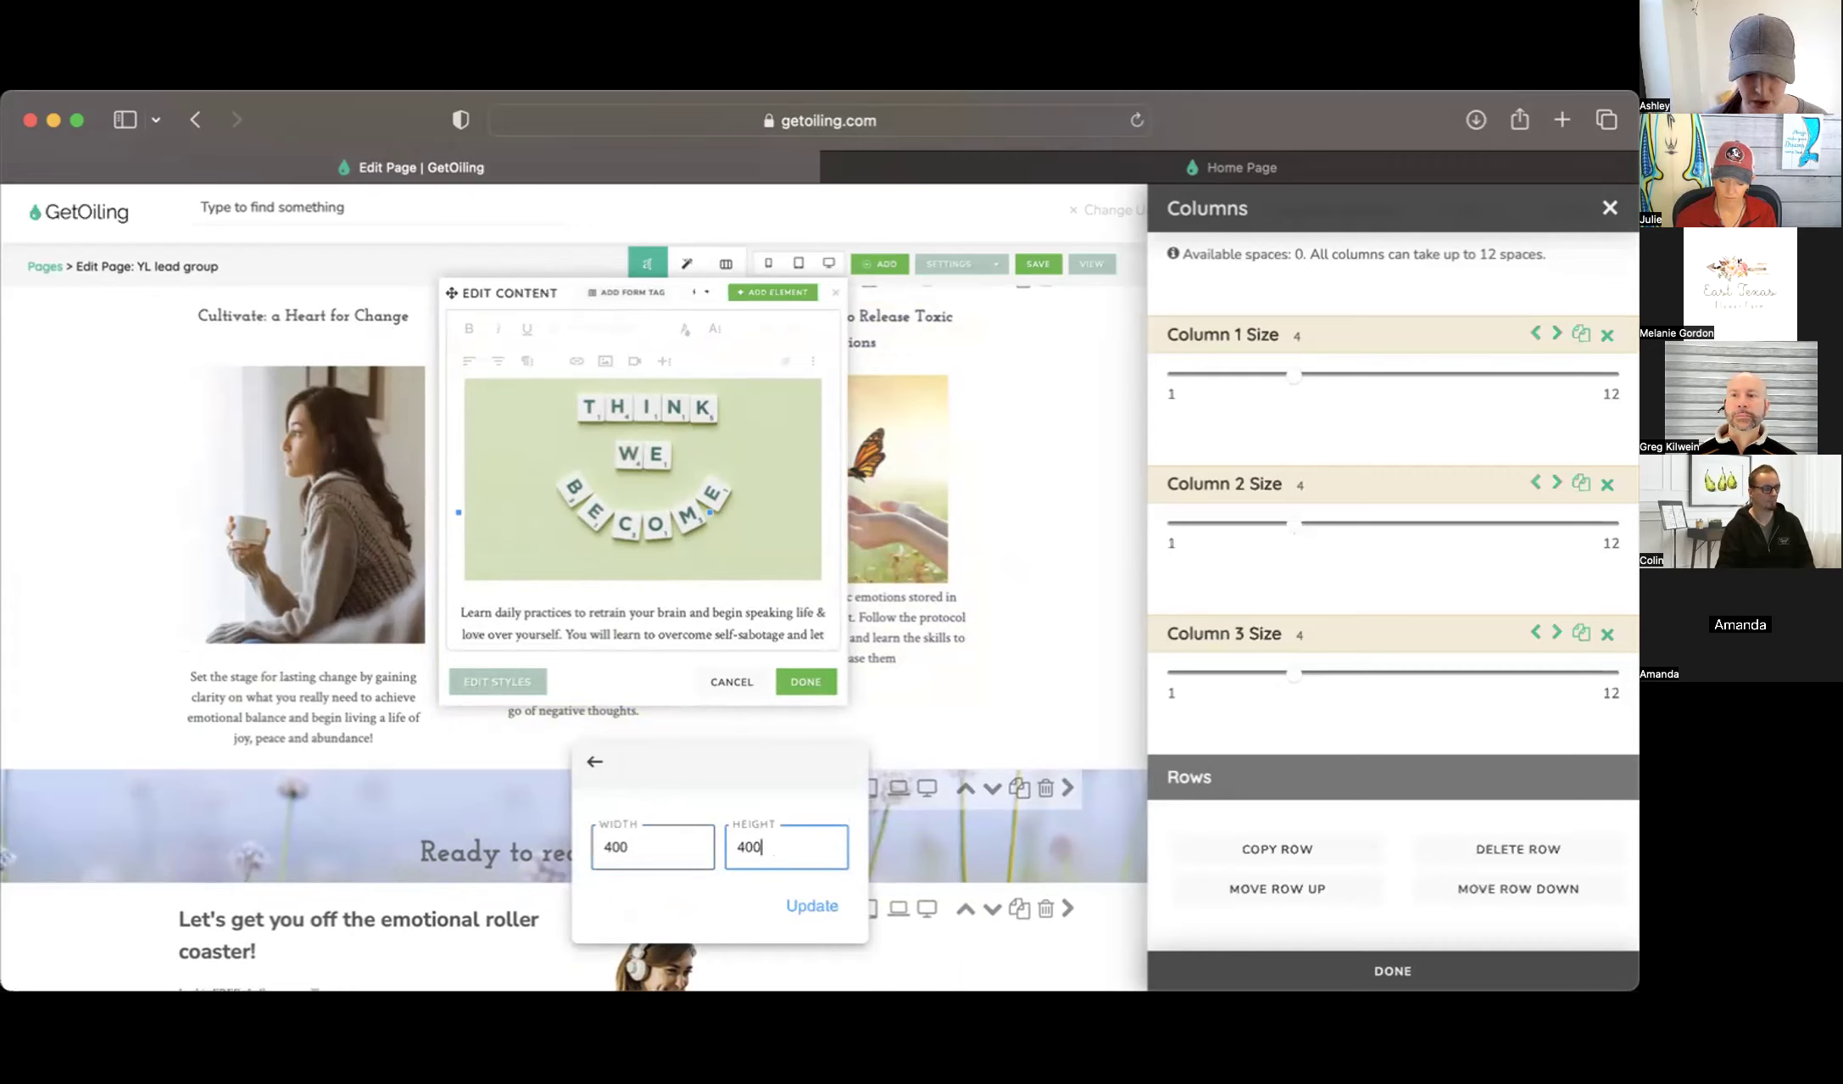
click(812, 905)
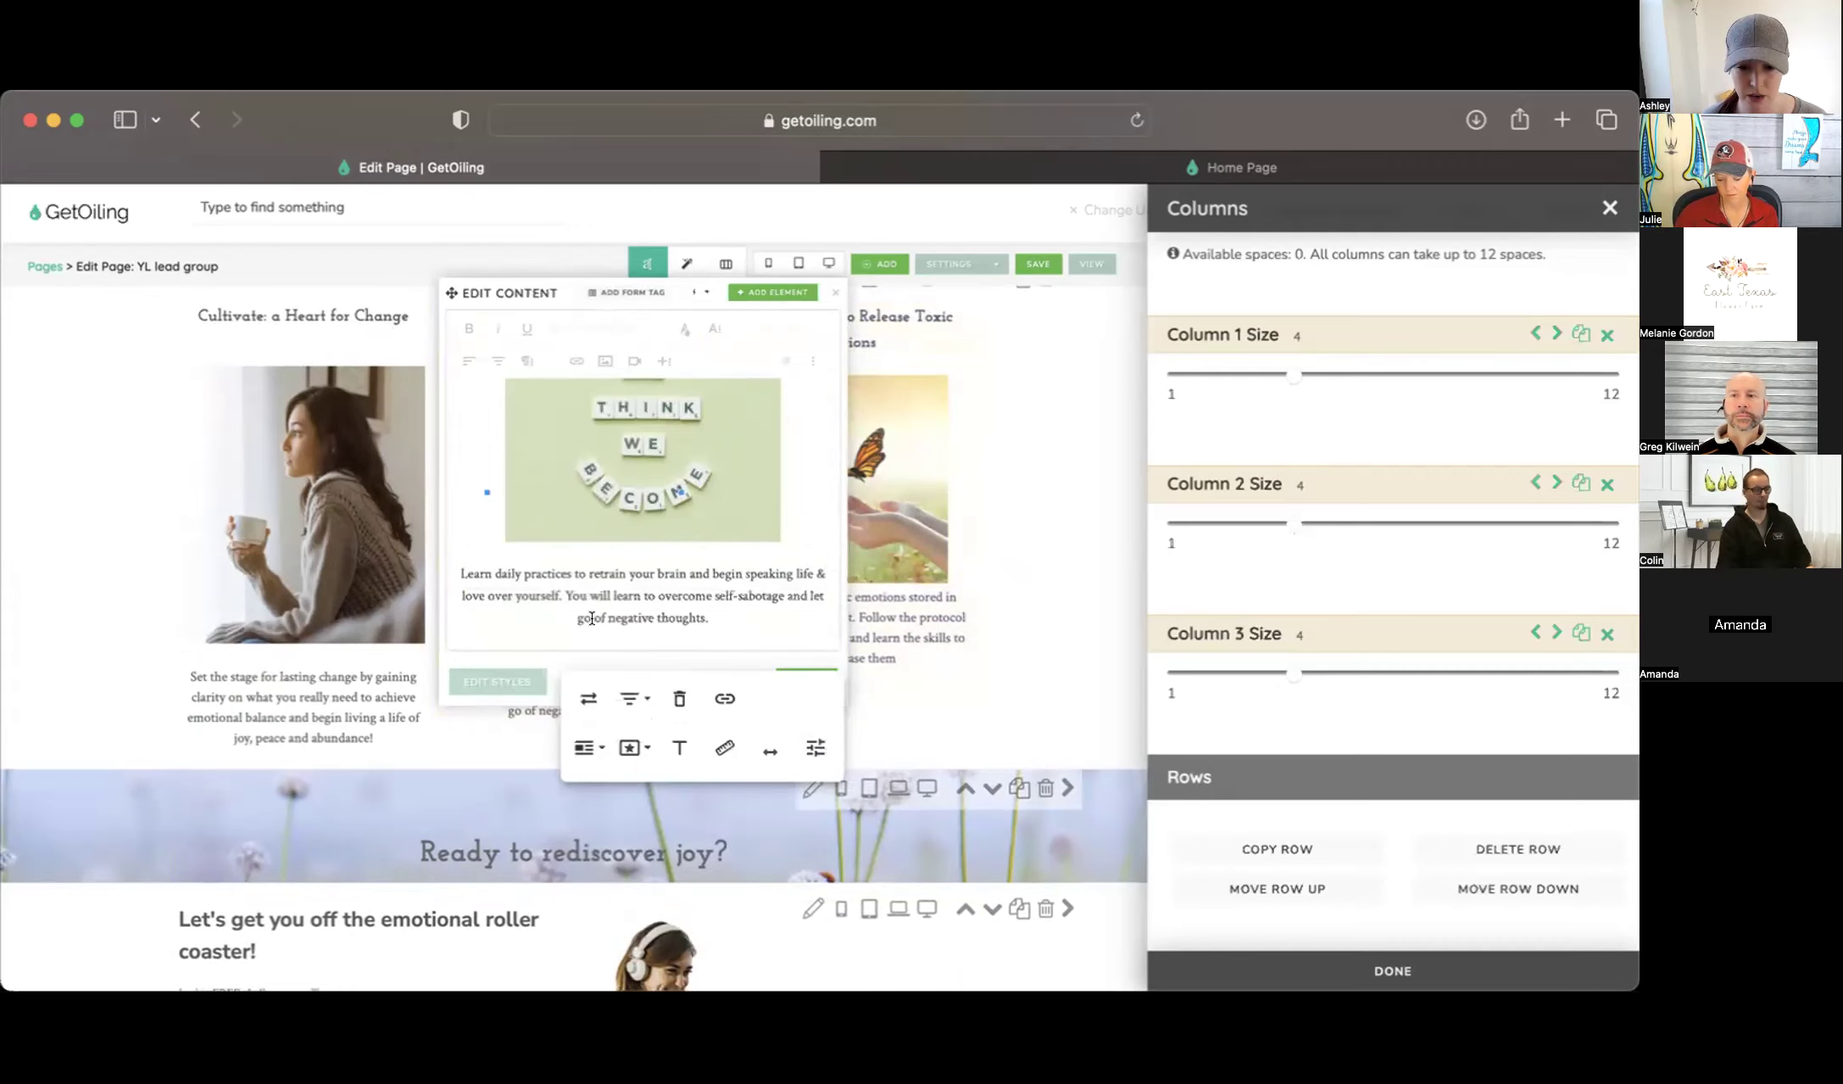
click(802, 691)
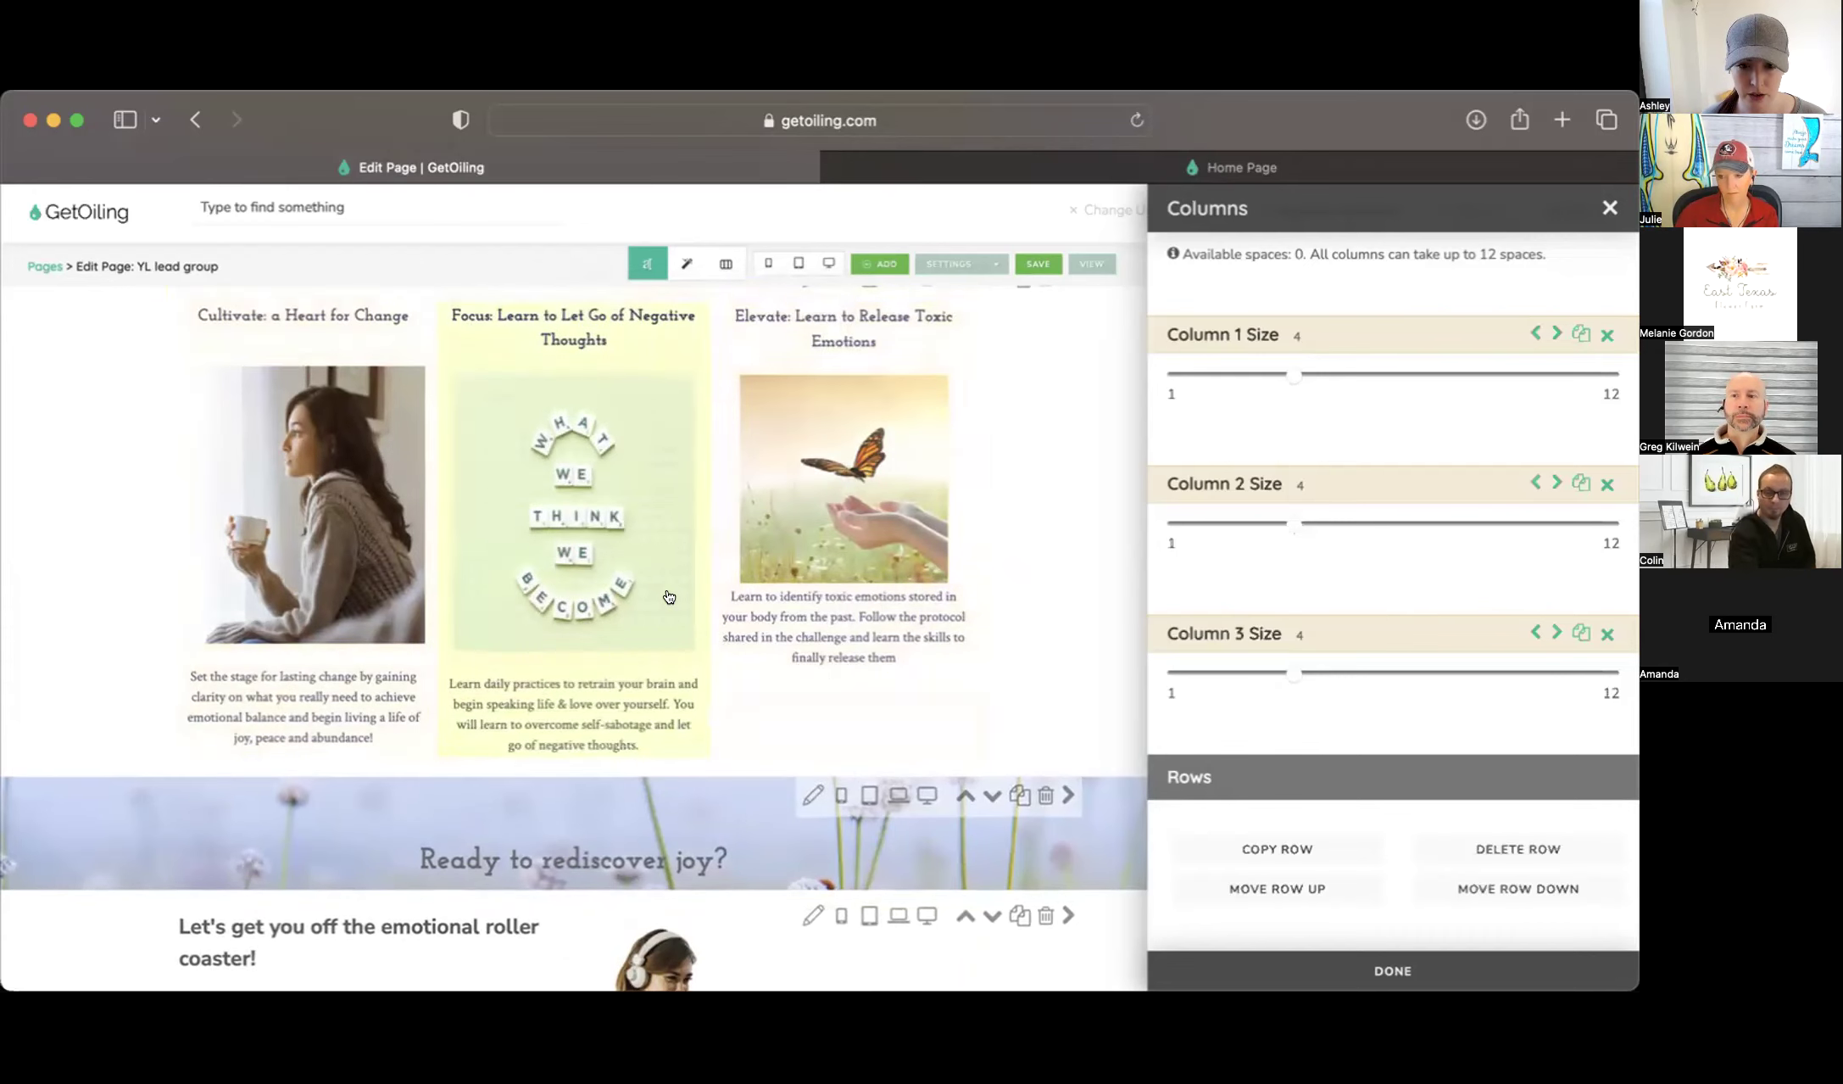
Reset the Focus column's letter-tile image to automatic width and height, and apply the content change
click(673, 591)
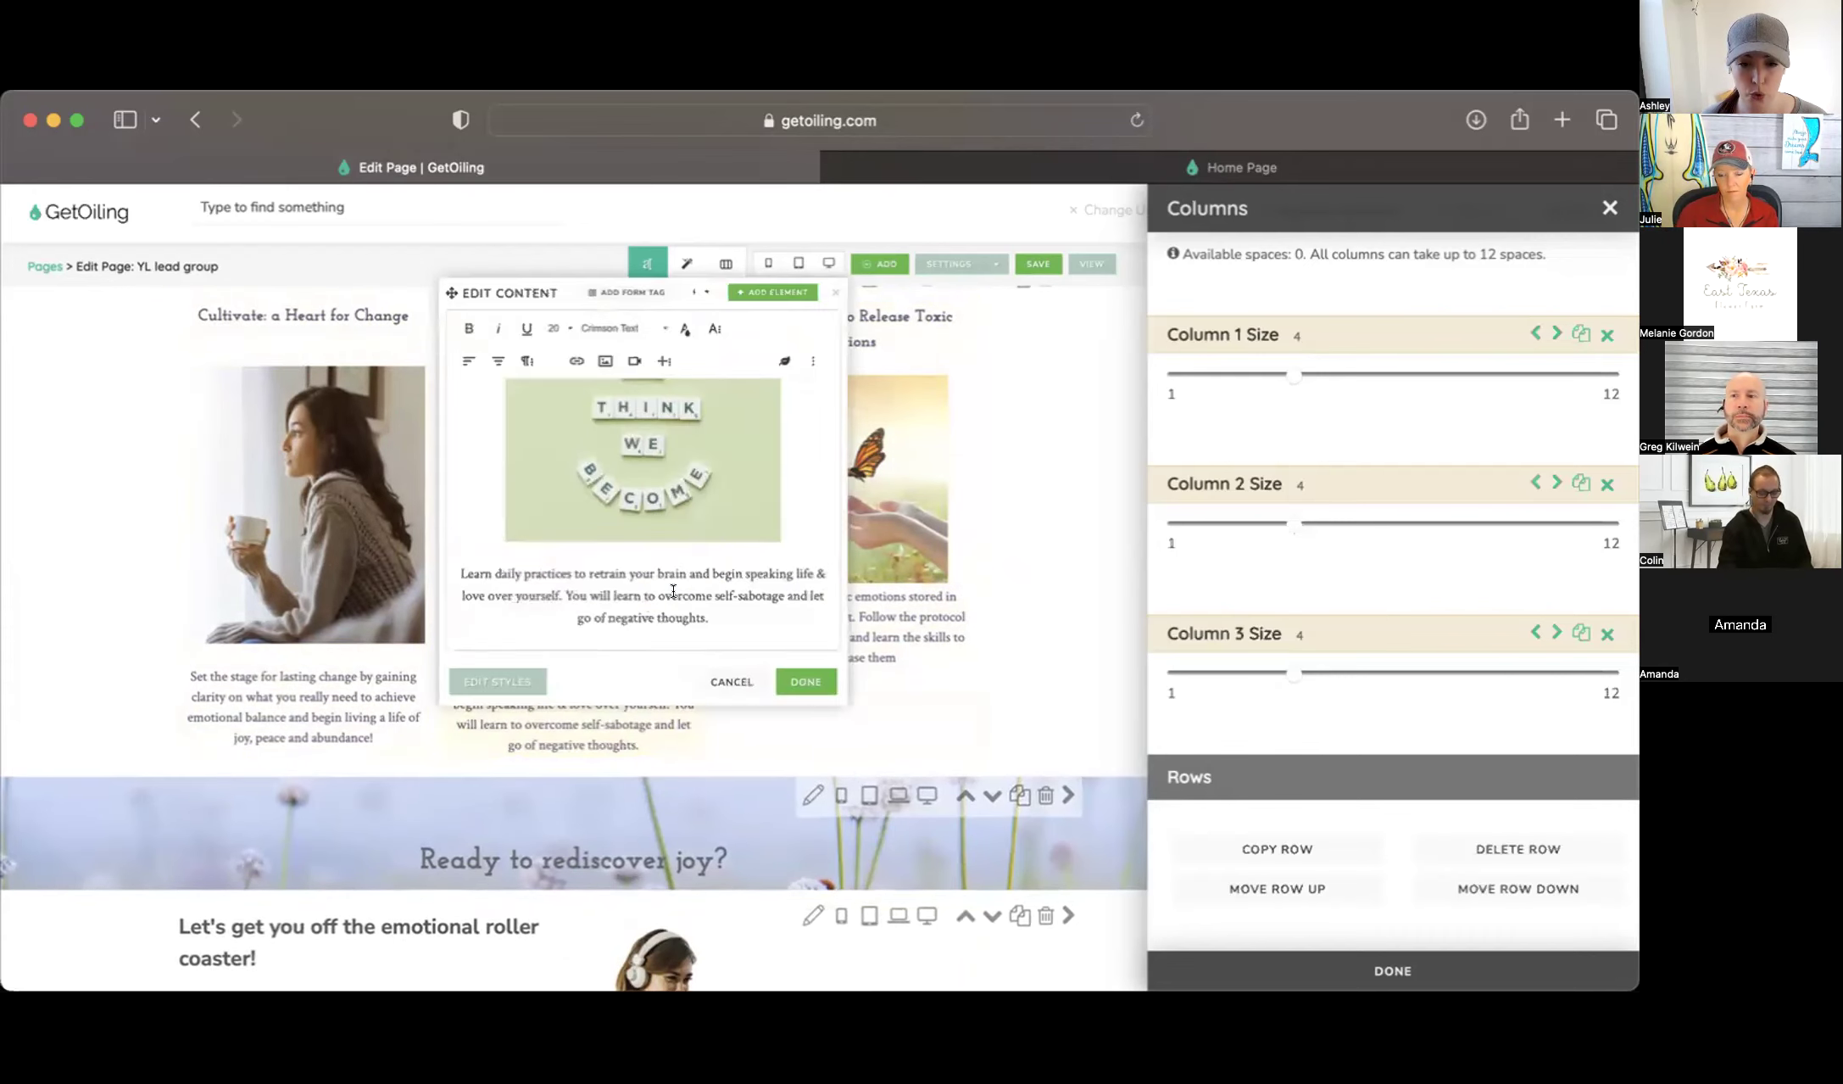
click(735, 681)
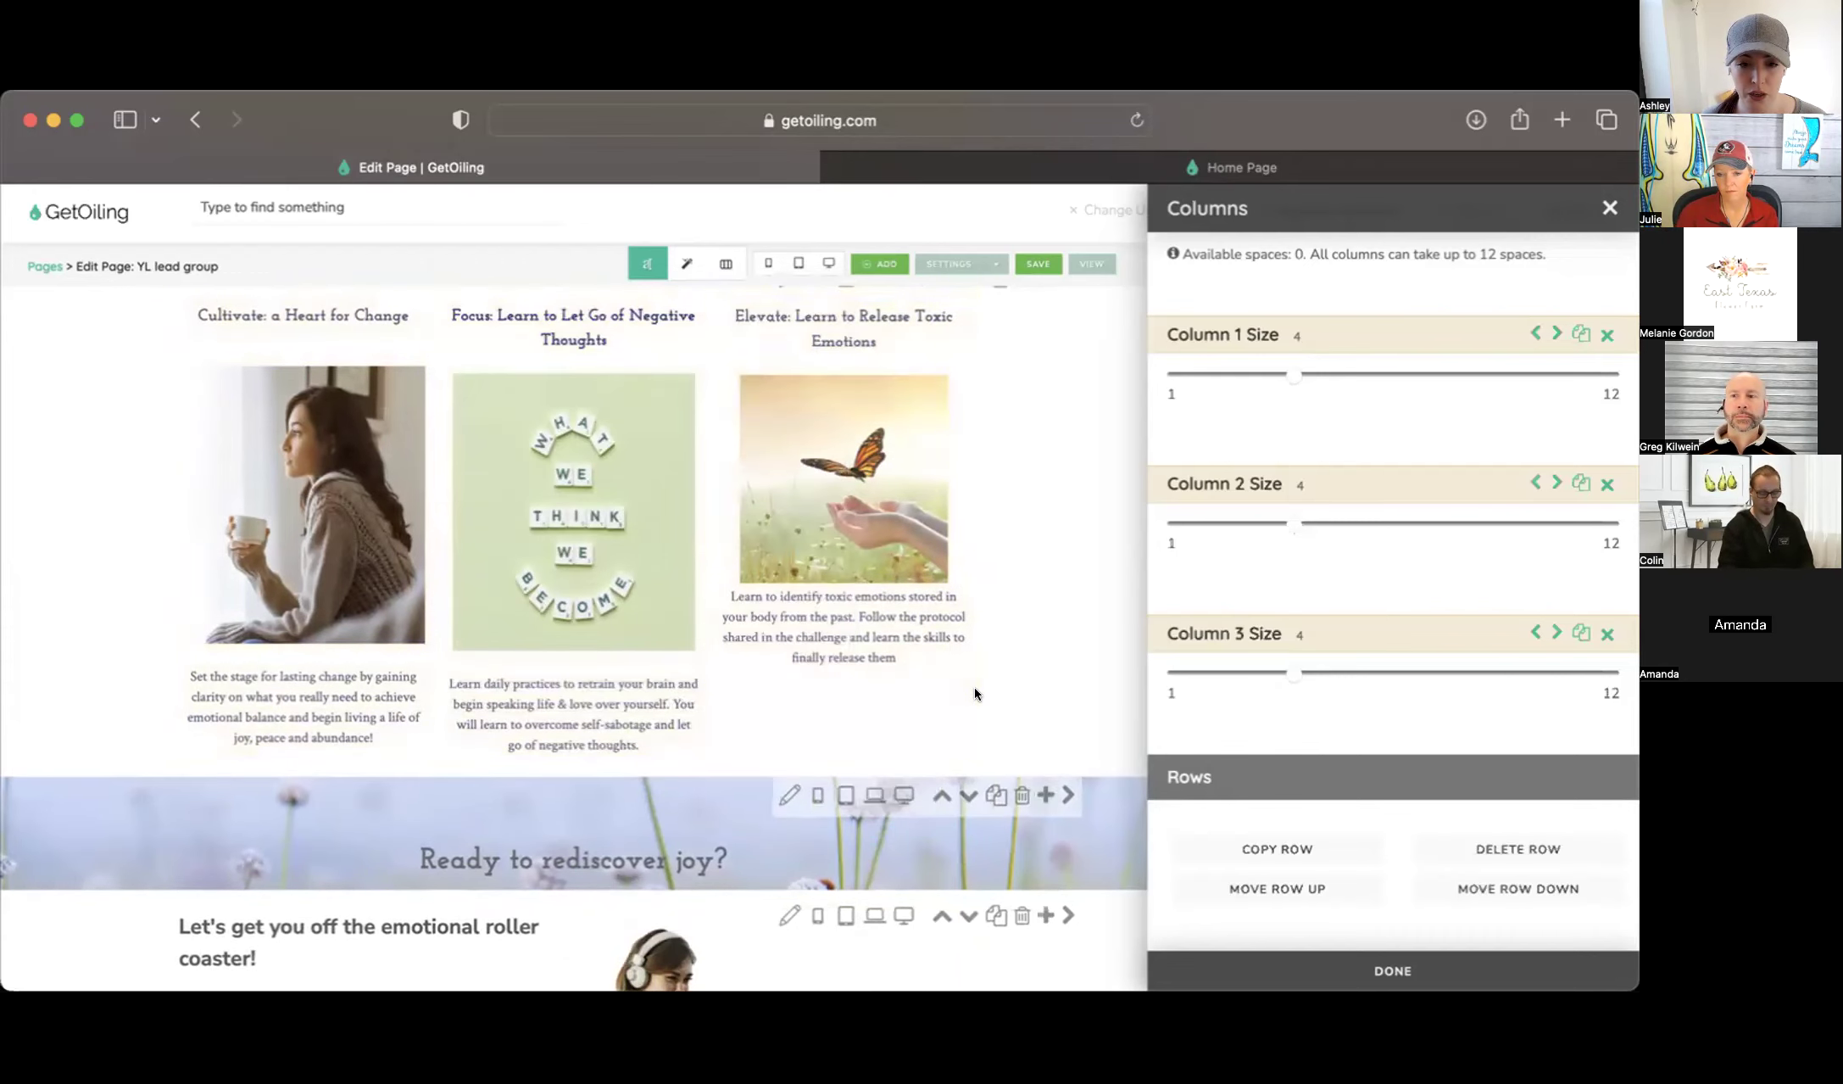
click(628, 591)
click(684, 539)
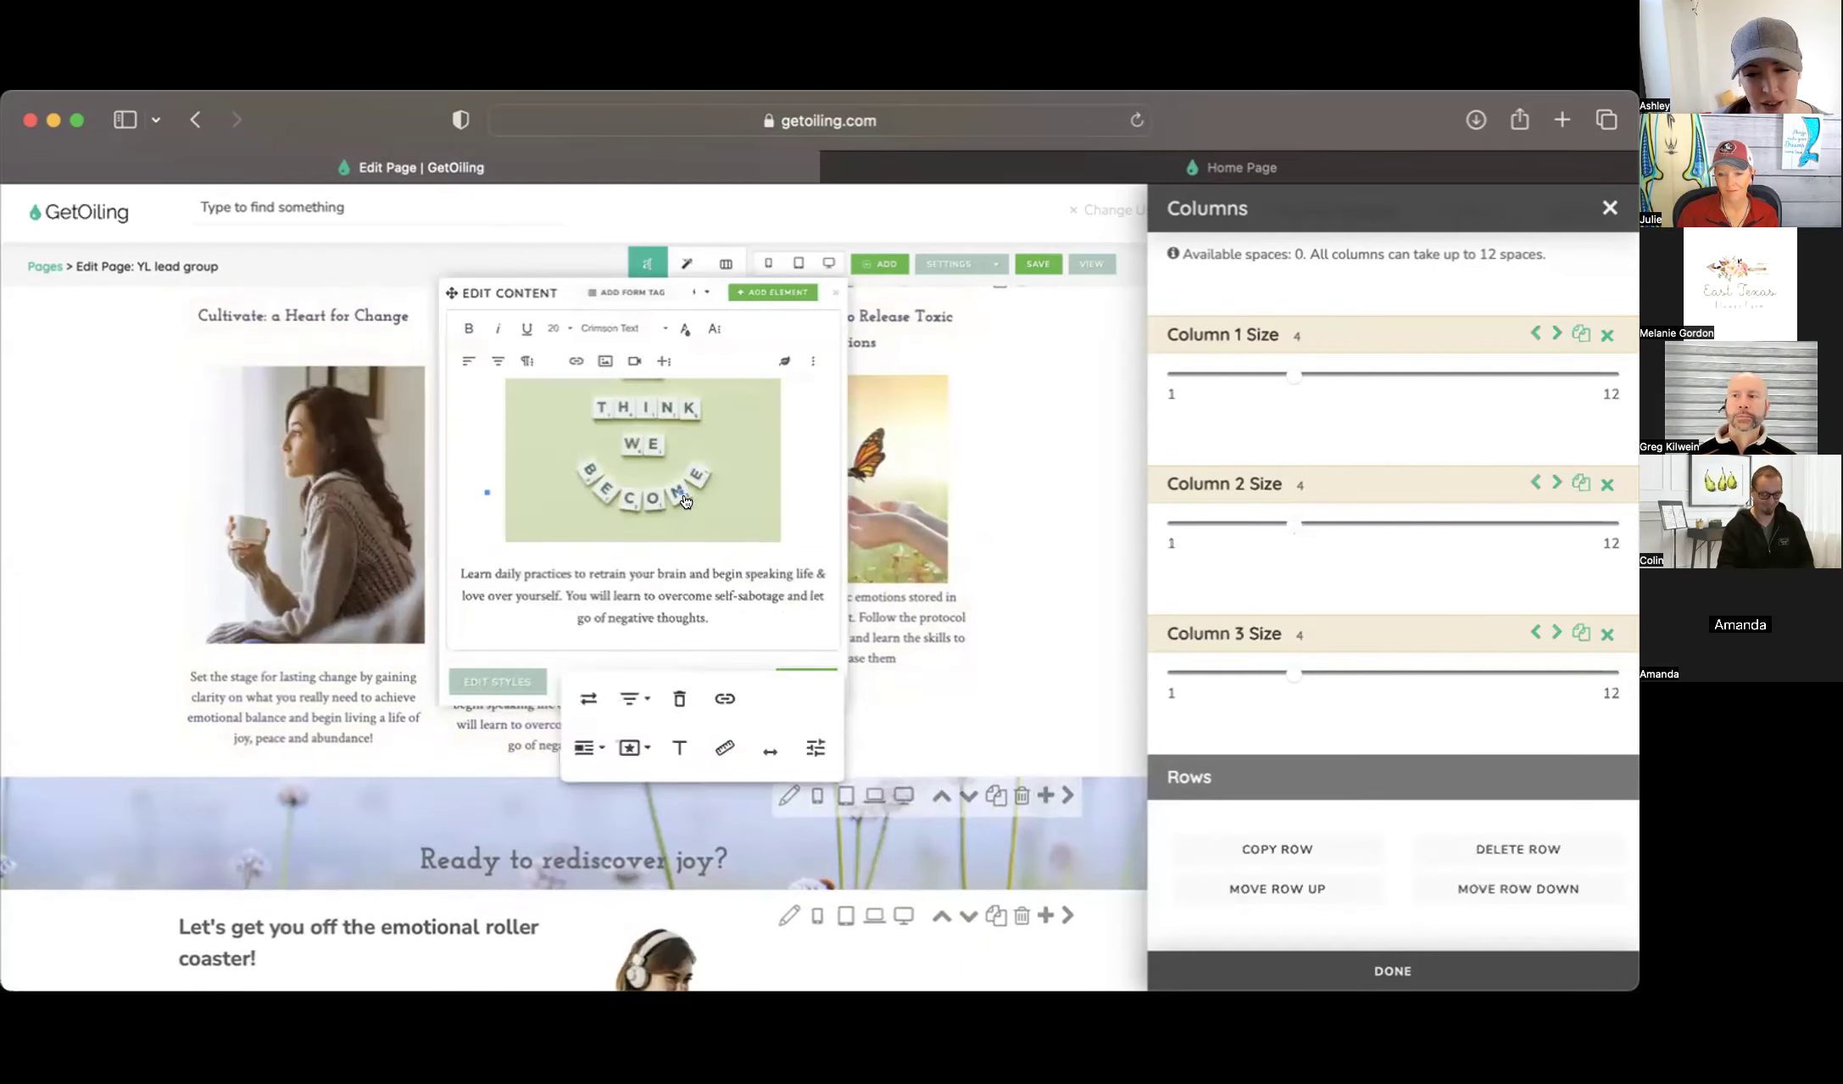
click(714, 753)
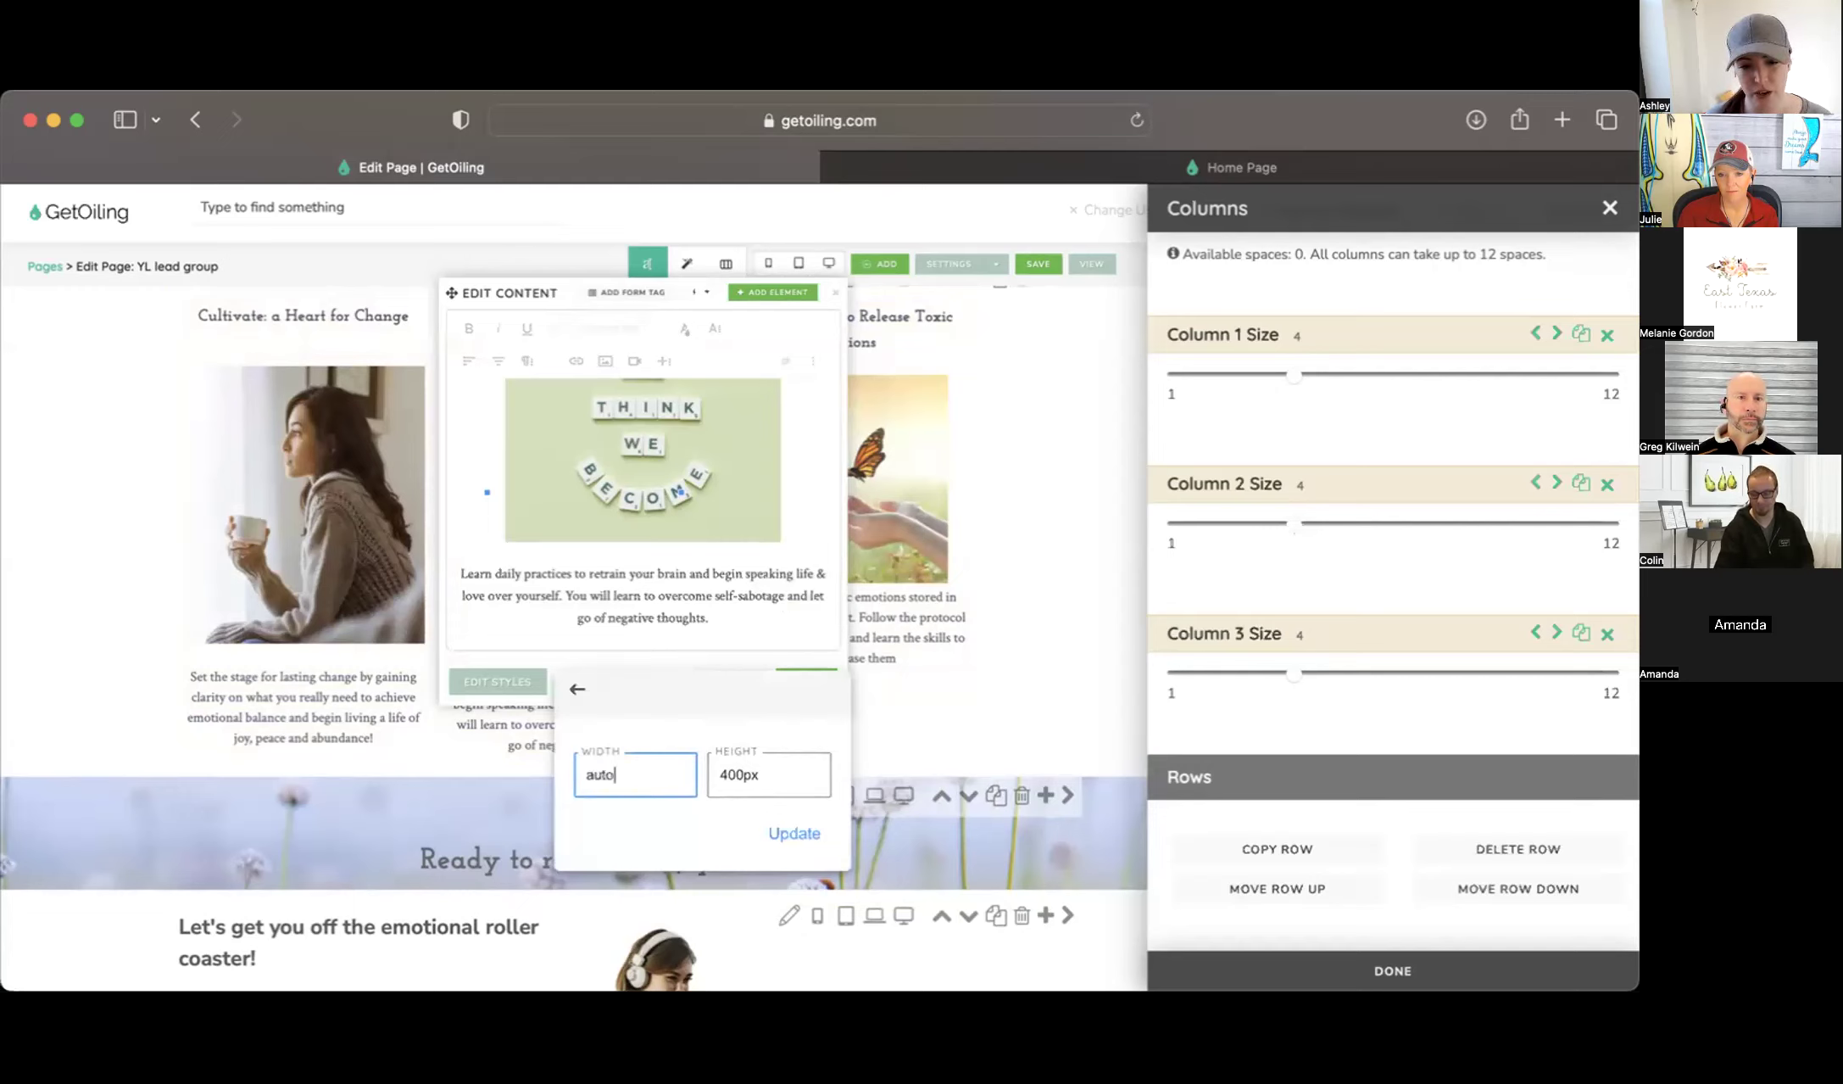
text(auto)
key(Return)
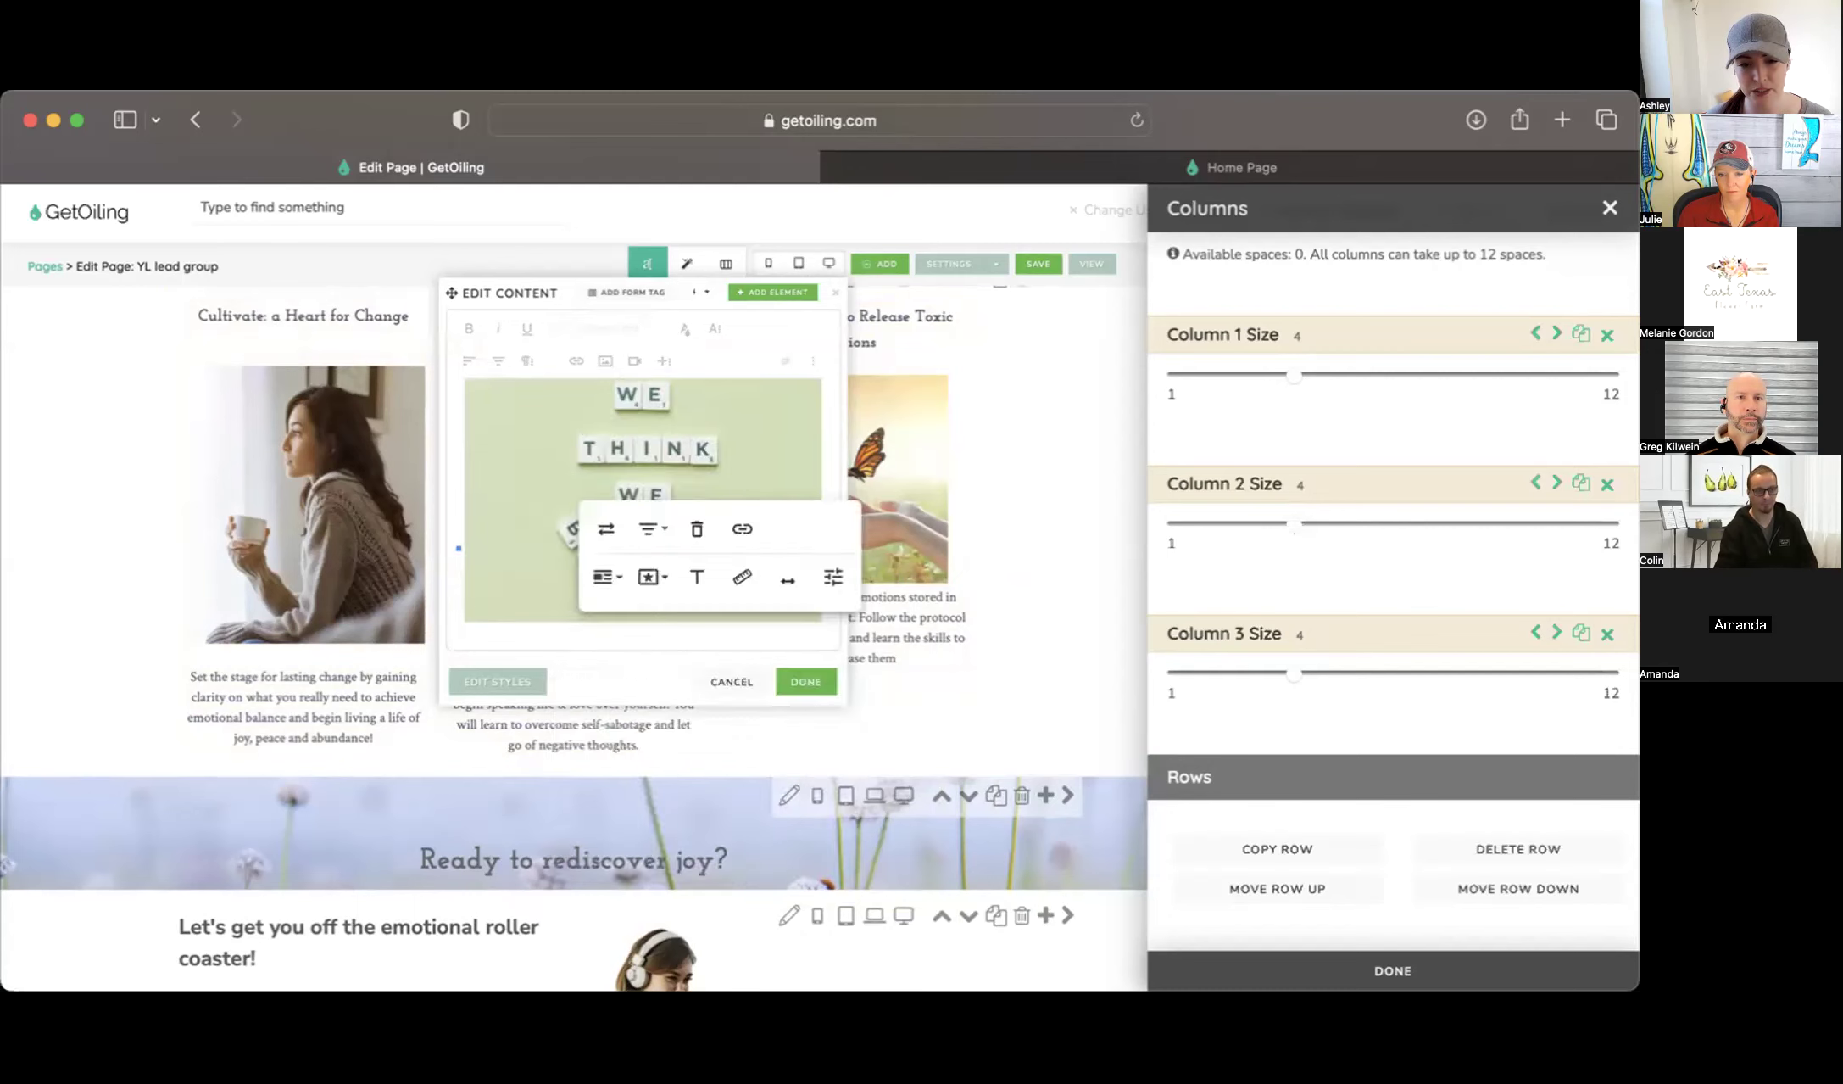
click(810, 679)
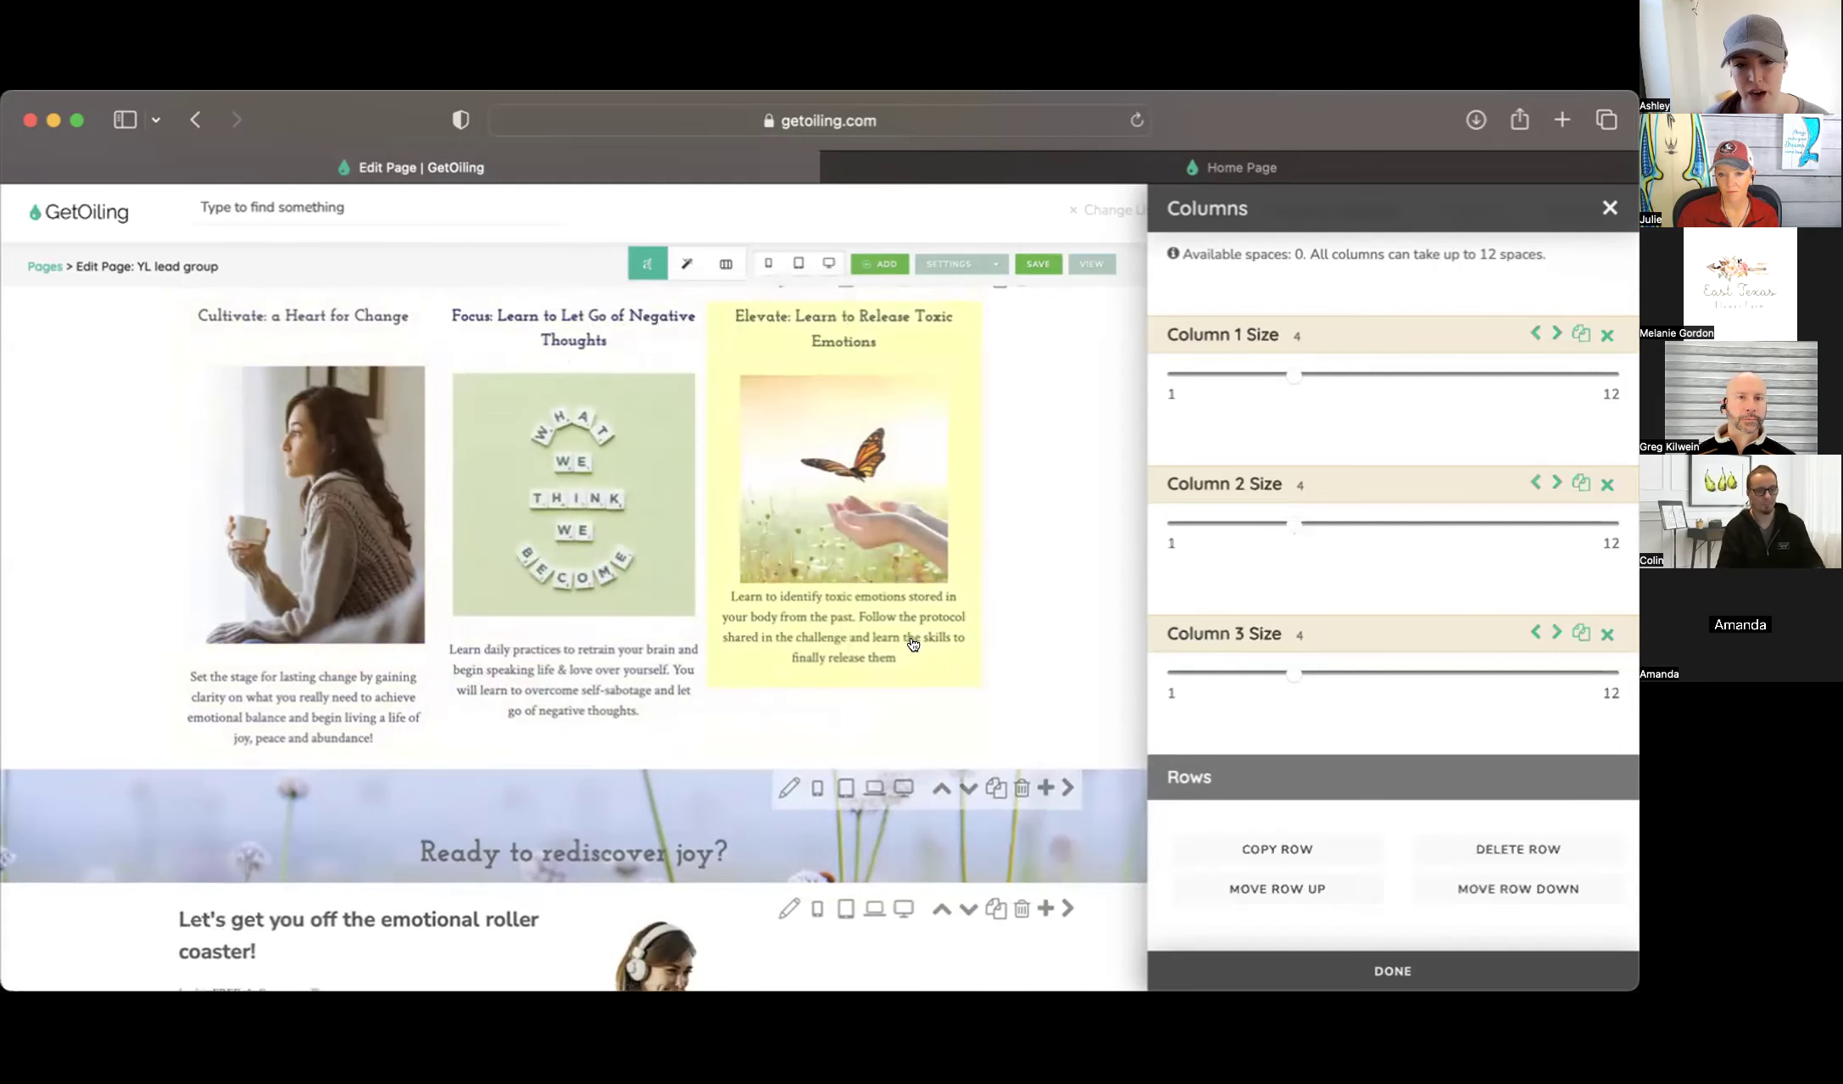
Reset the Cultivate column's woman image to automatic width and height
click(408, 557)
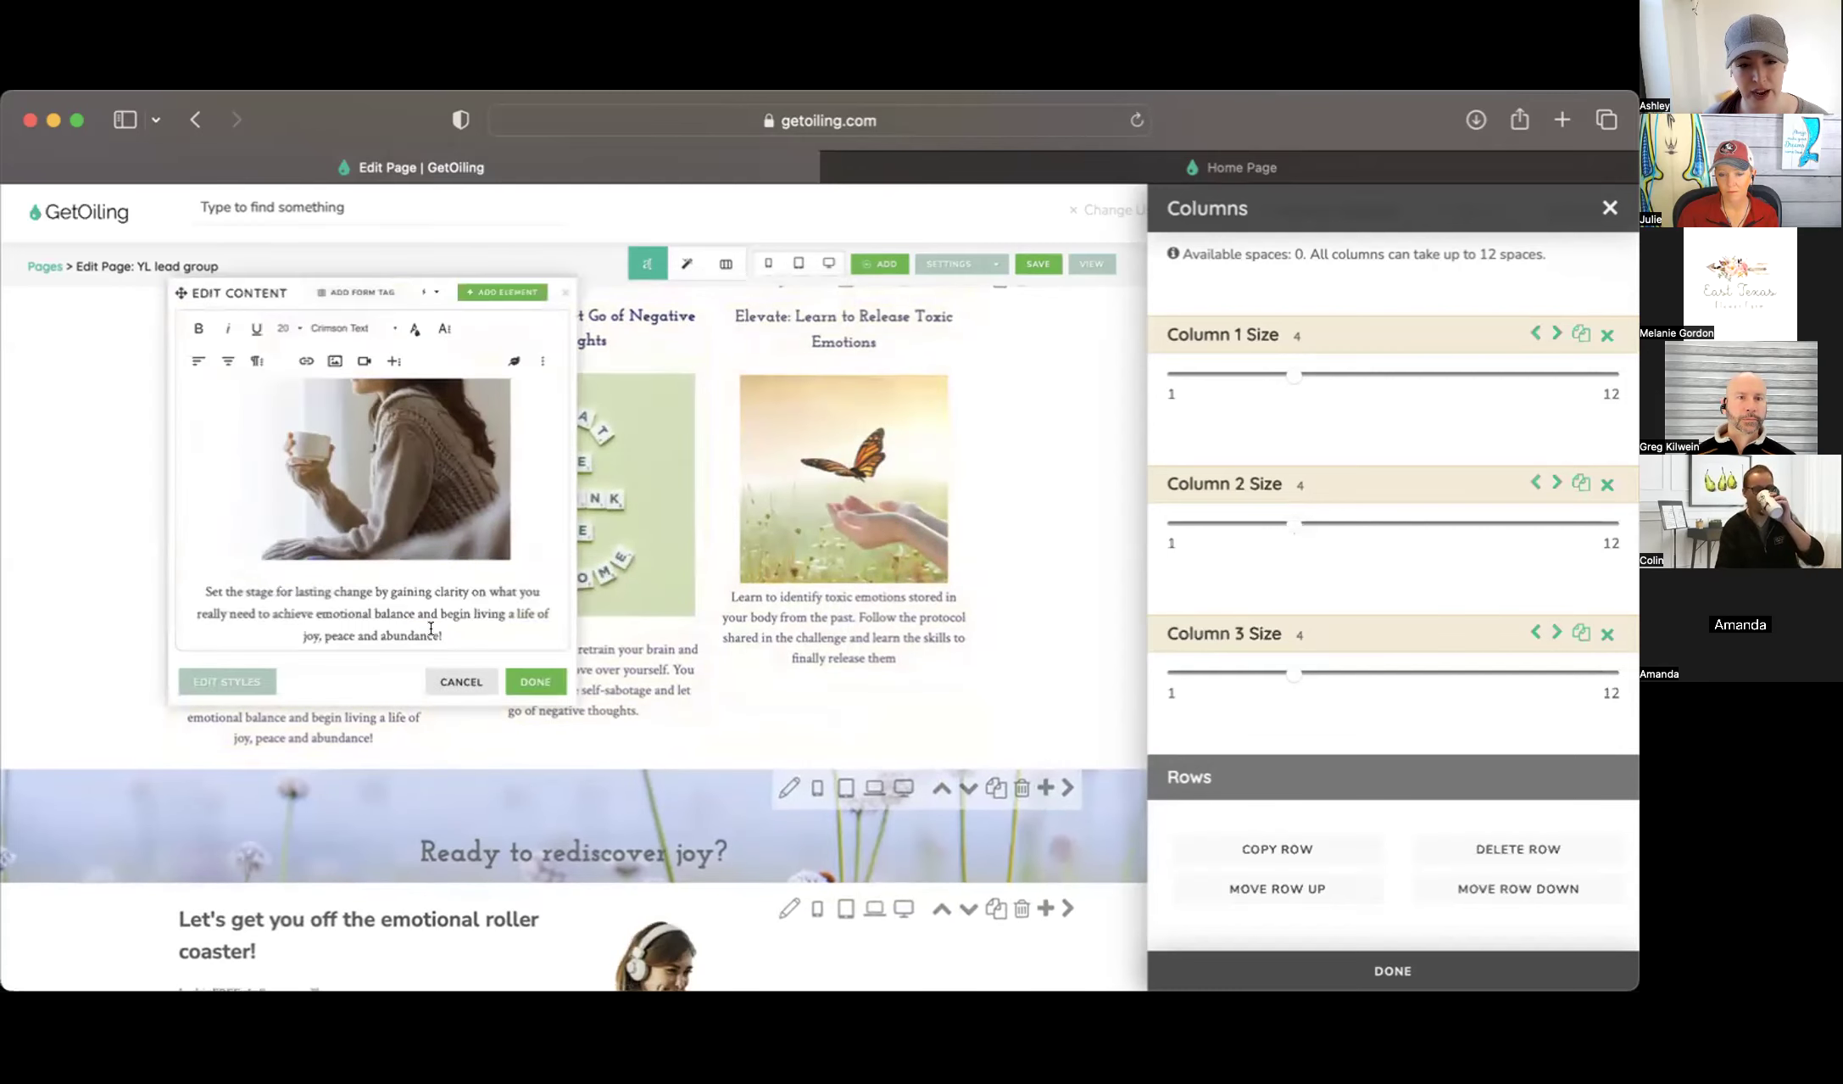
click(408, 556)
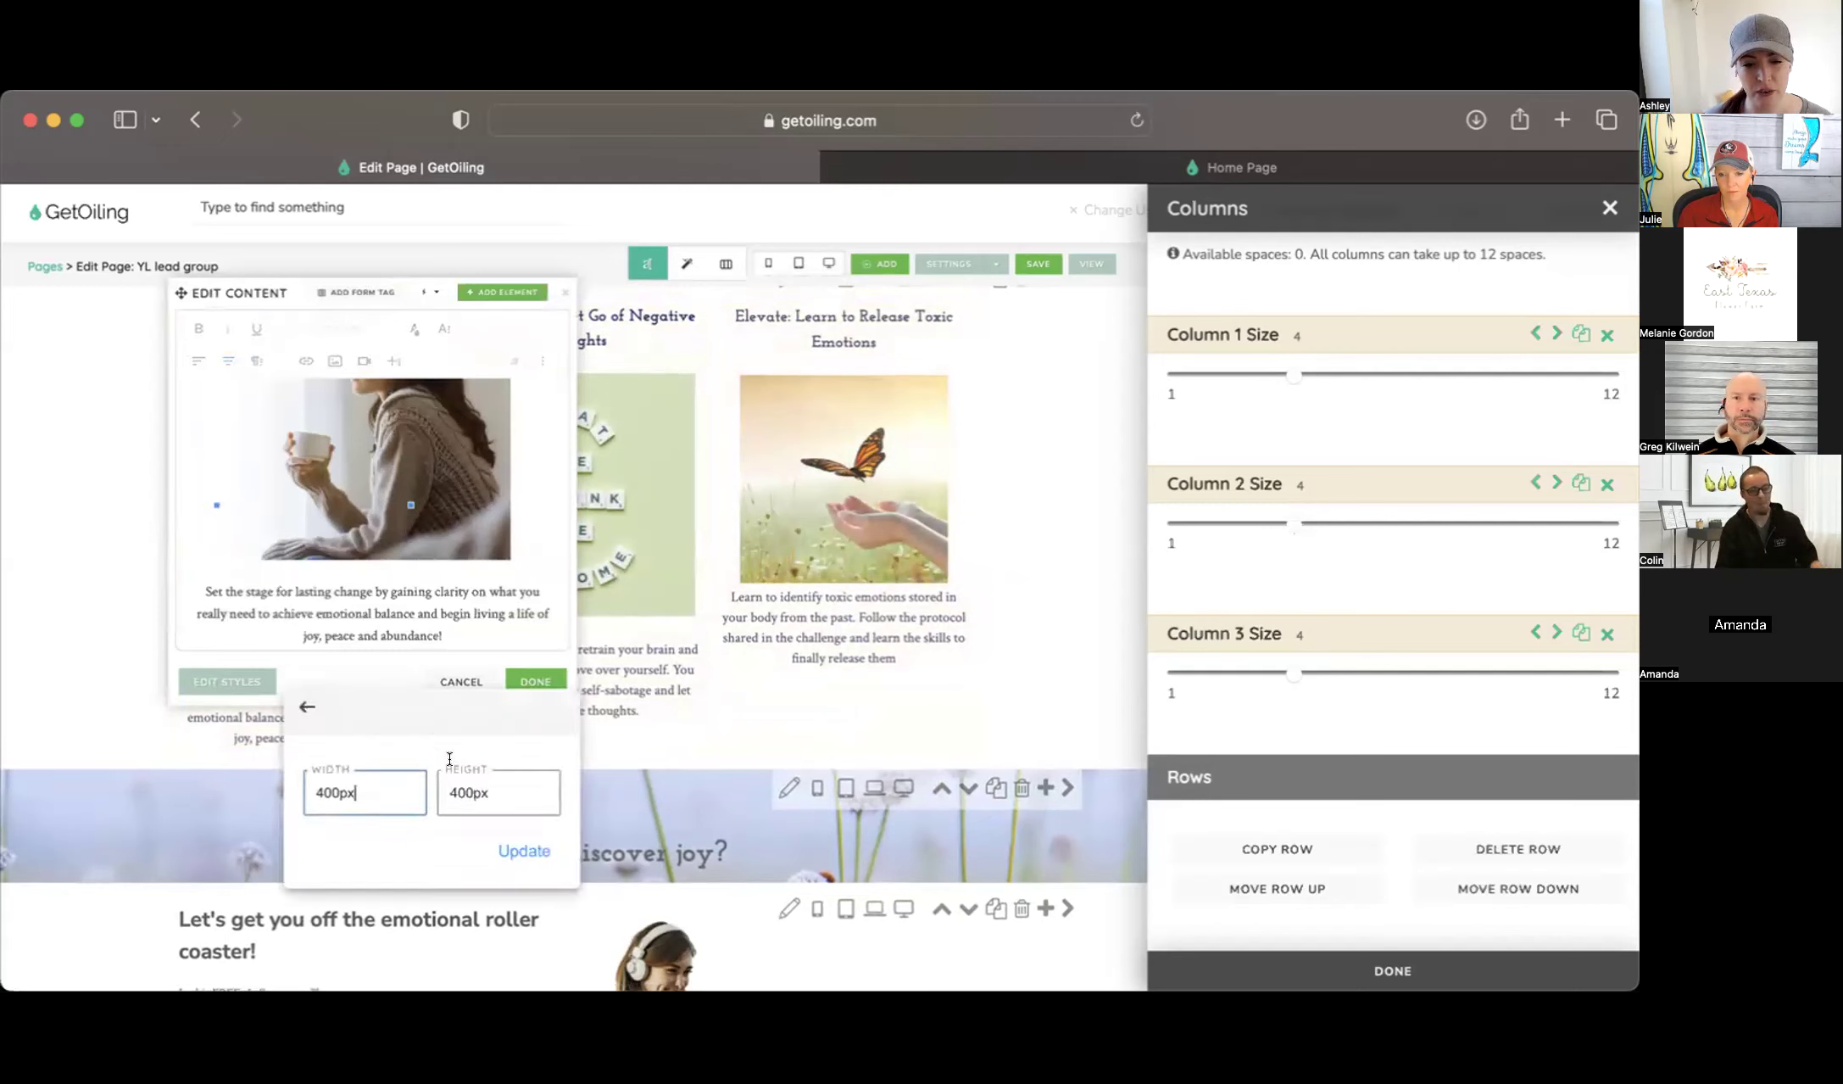
click(490, 792)
text(atu)
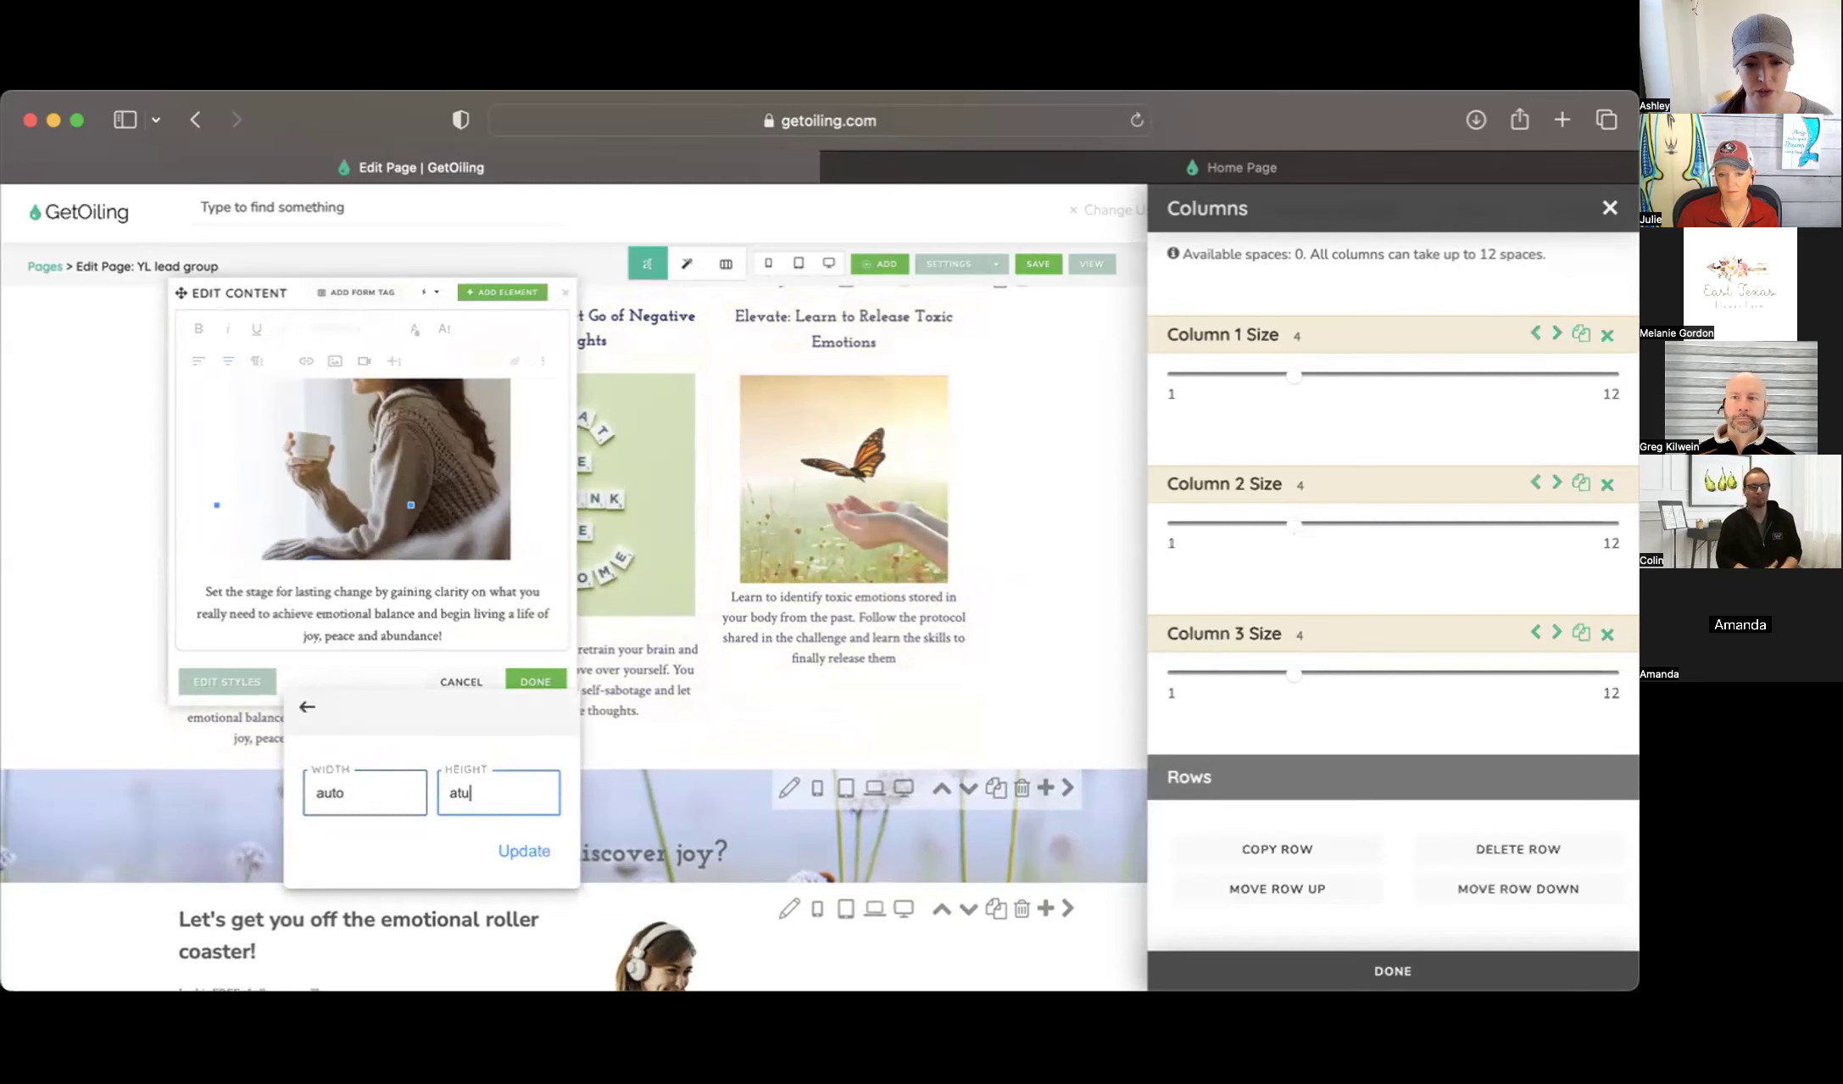
key(Return)
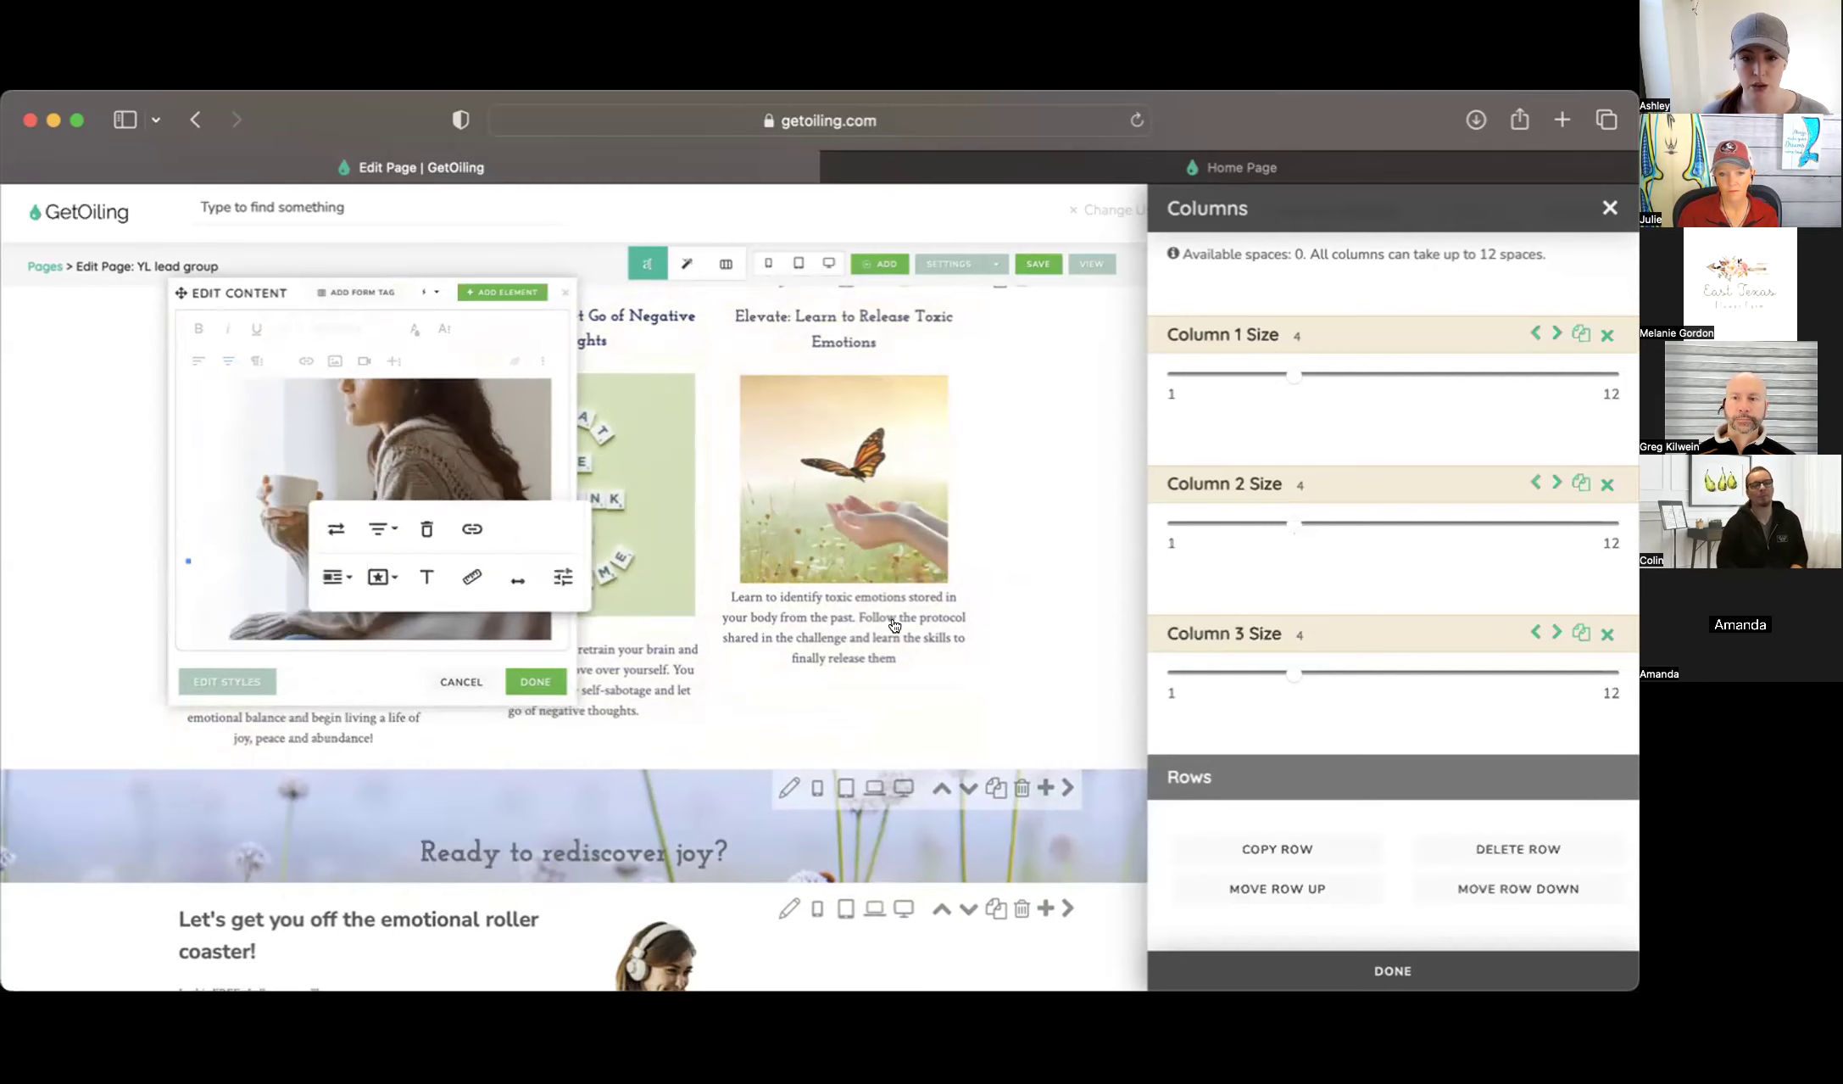
click(1094, 543)
Switch to Canva at canva.com in a new browser tab and start a new Logo design
key(super+t)
text(canva.com/)
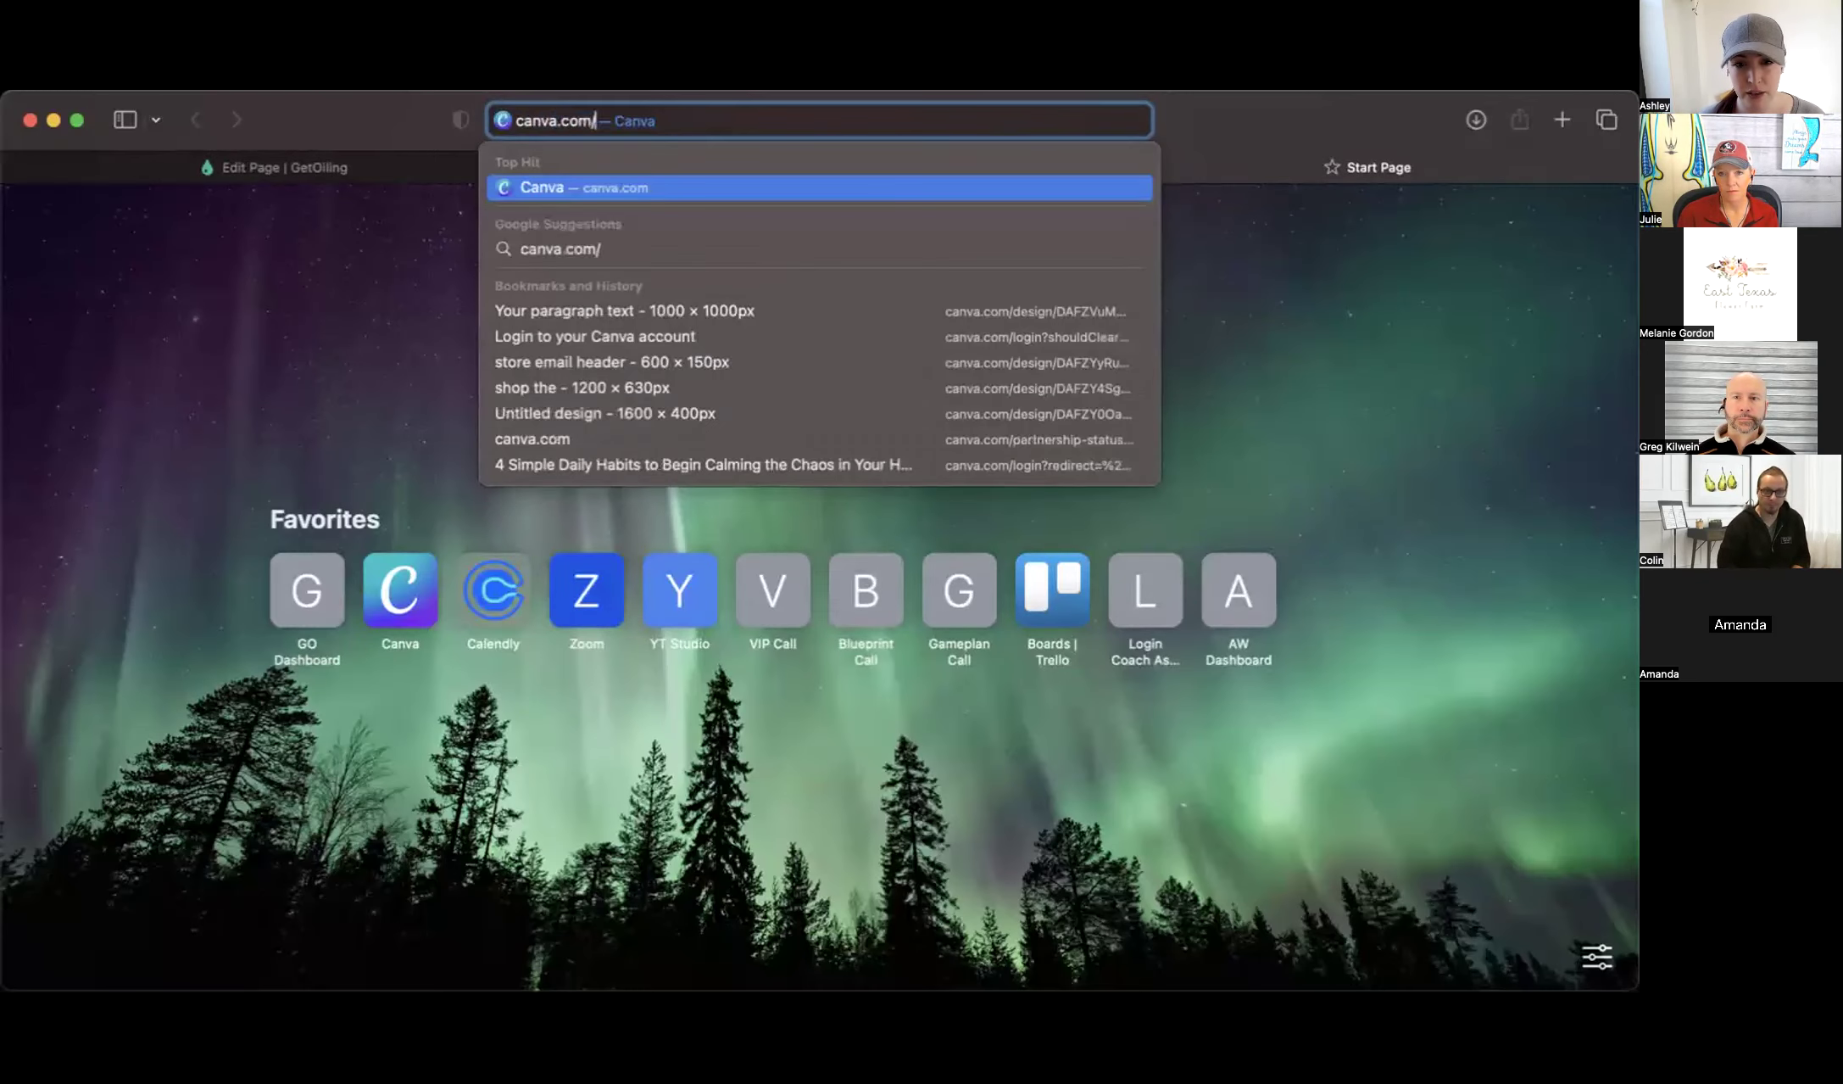
key(Return)
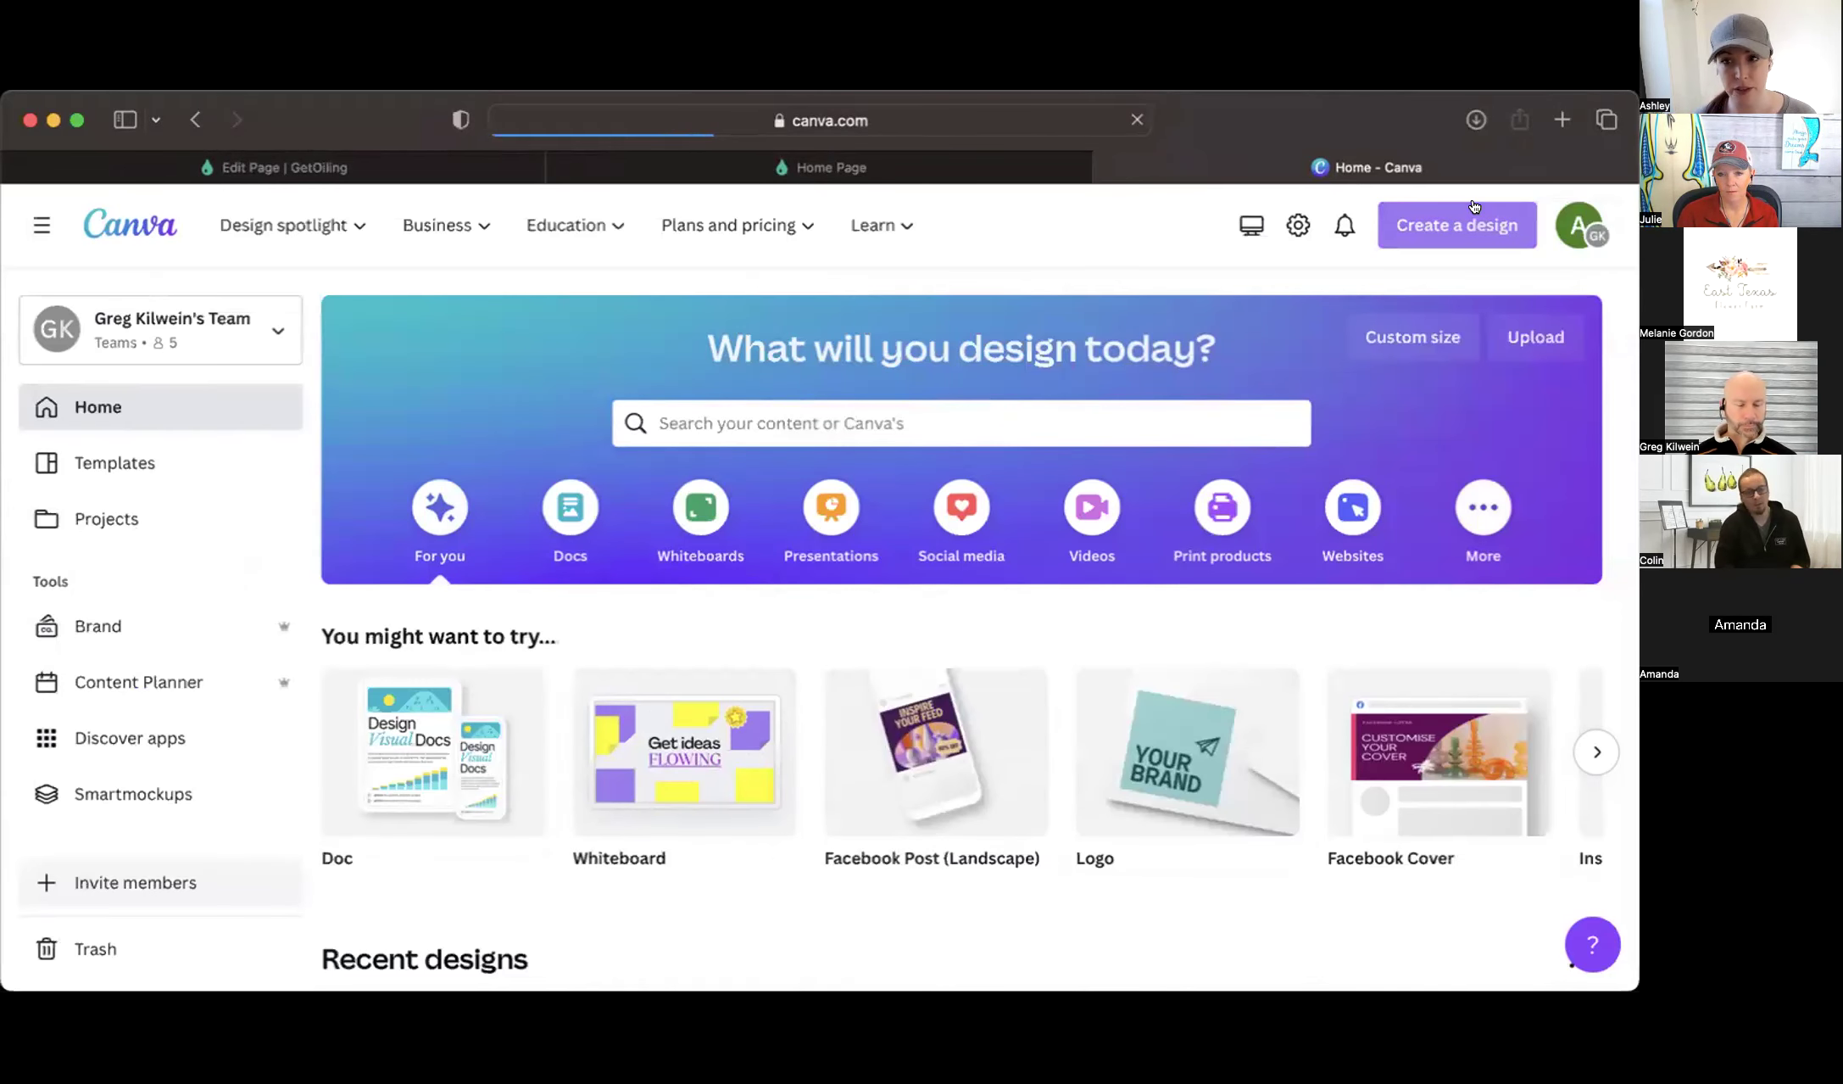
click(1476, 211)
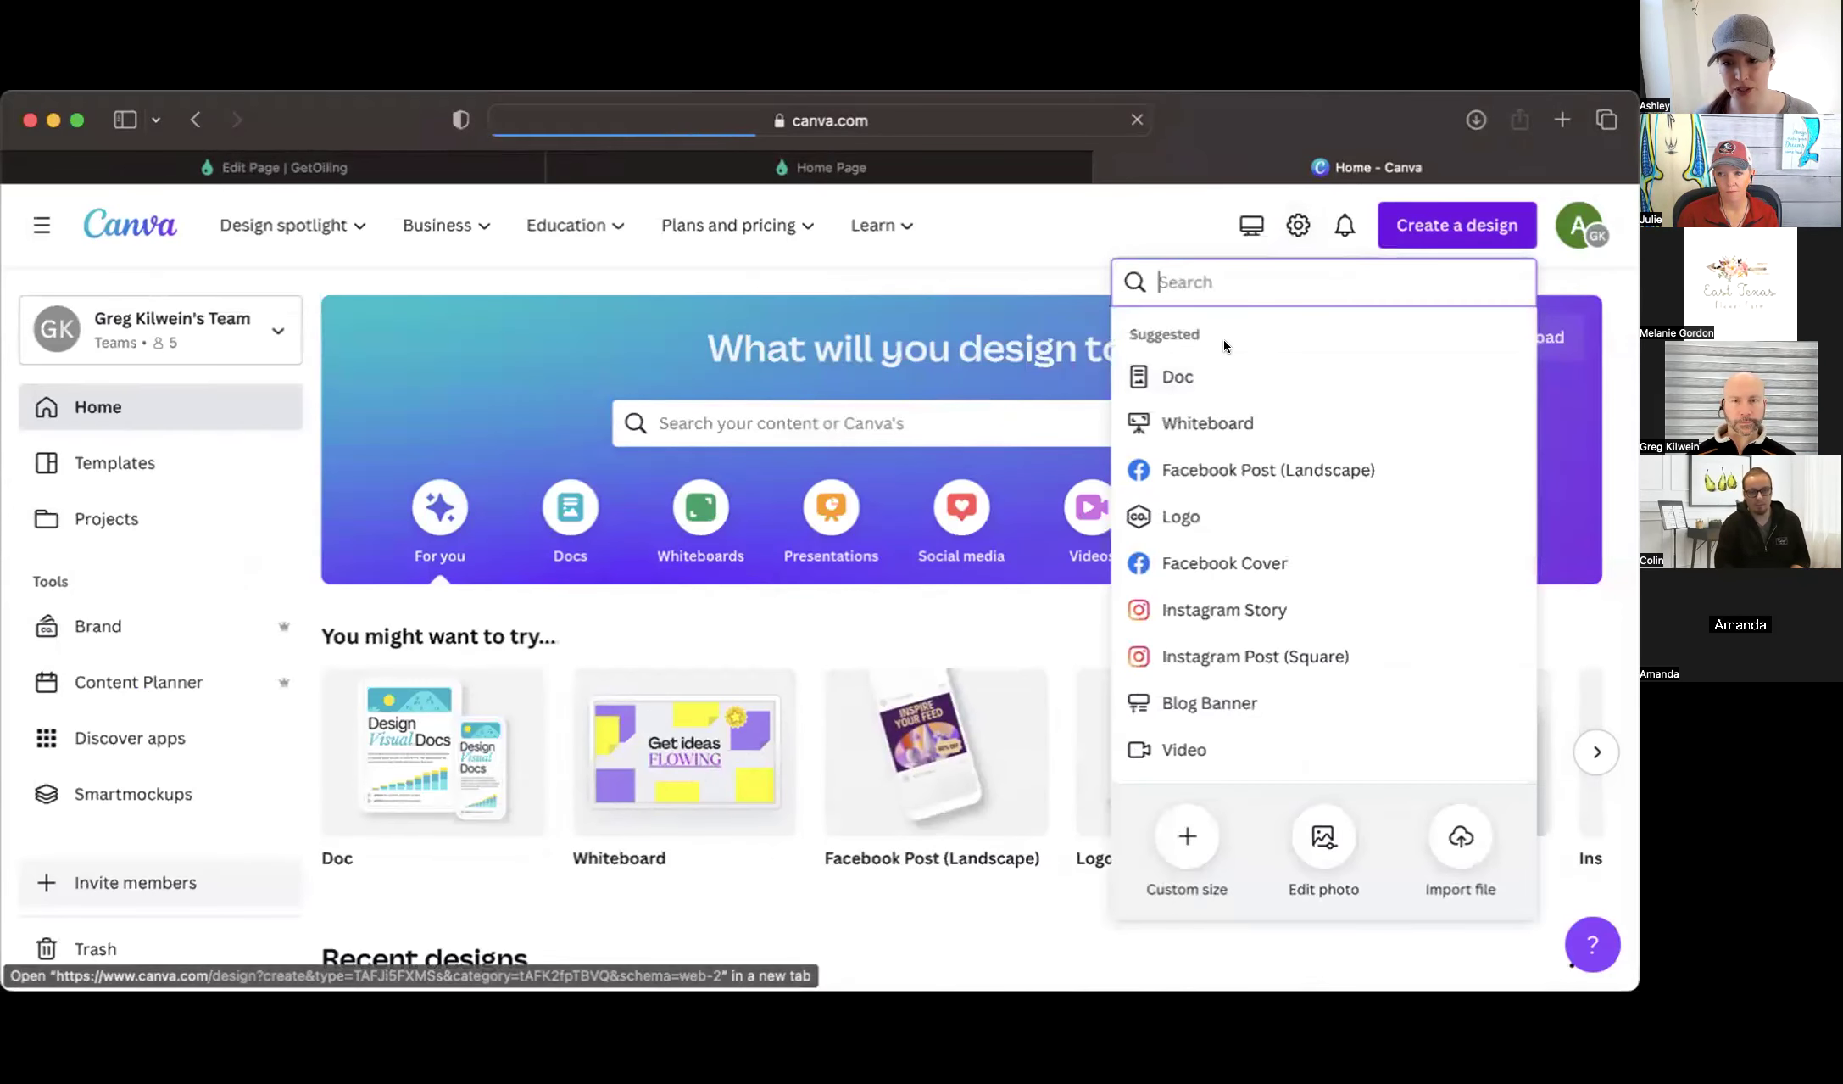
click(1236, 505)
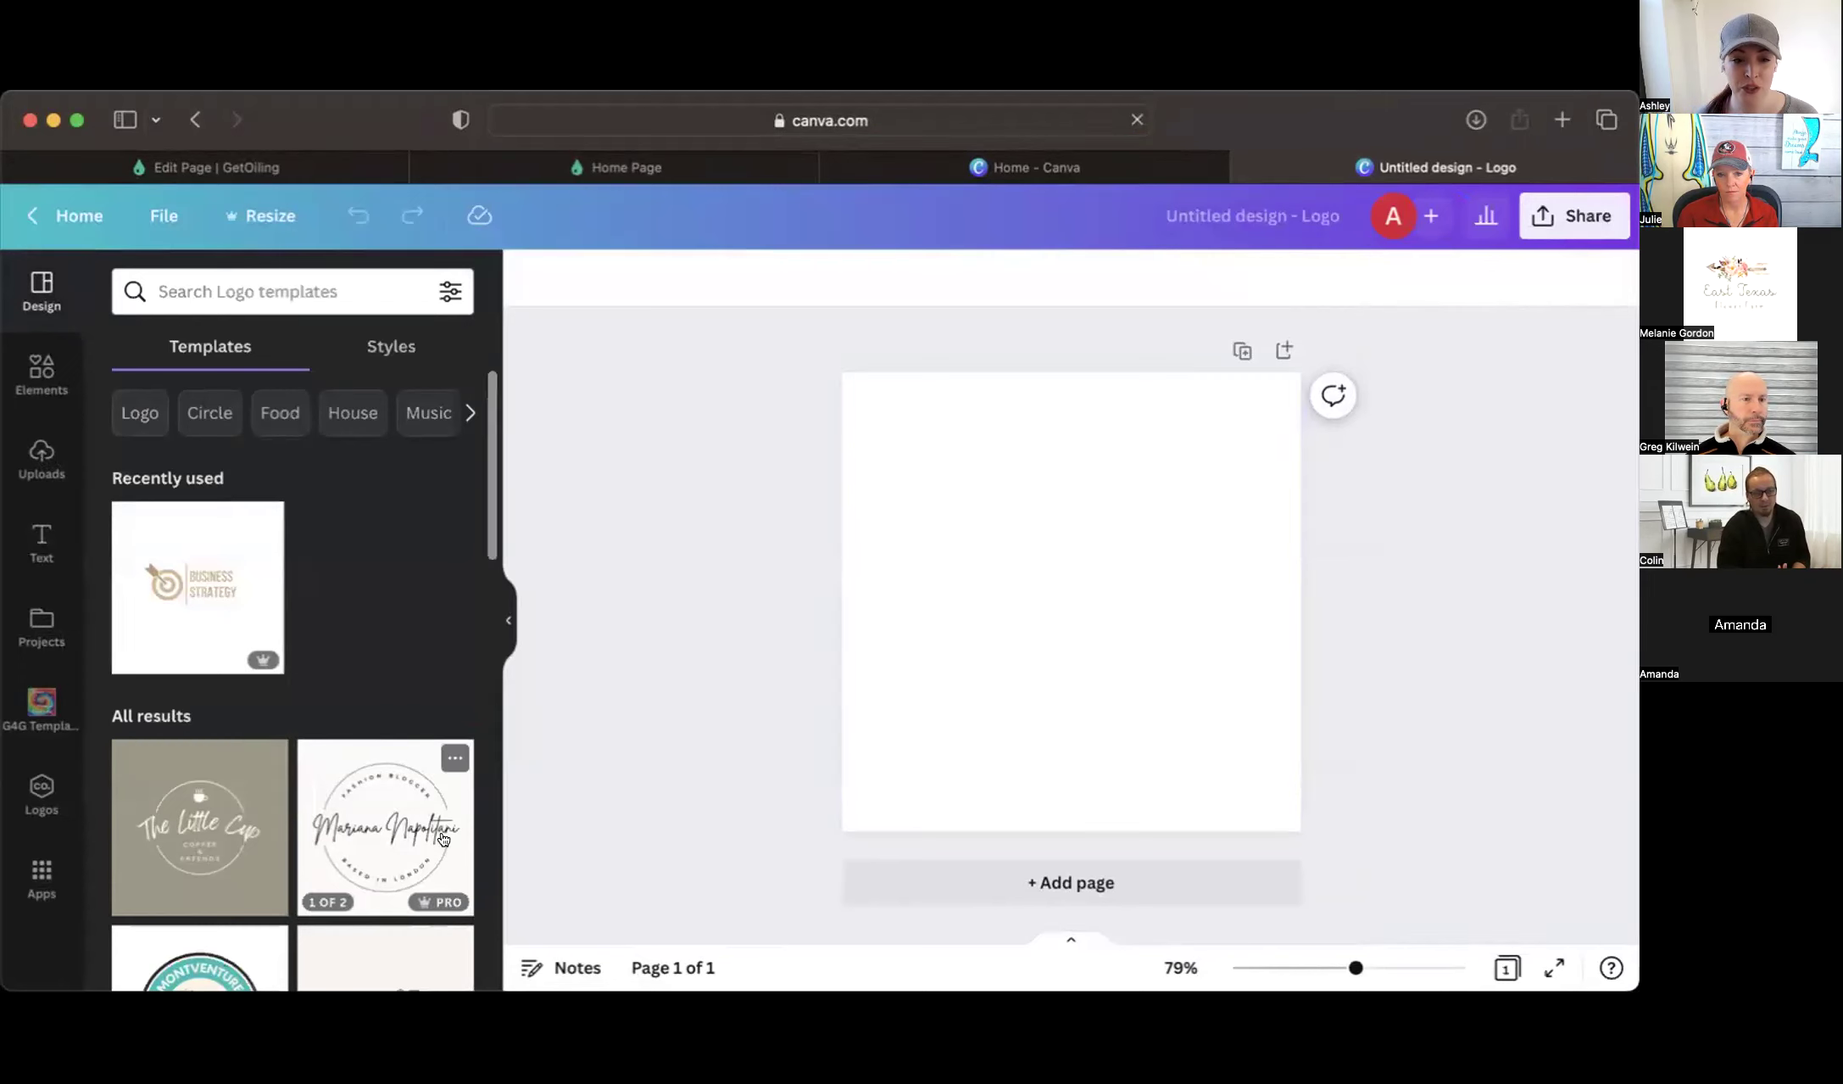
Apply "The Little Cup" coffee logo template to the blank page and duplicate that page
click(200, 827)
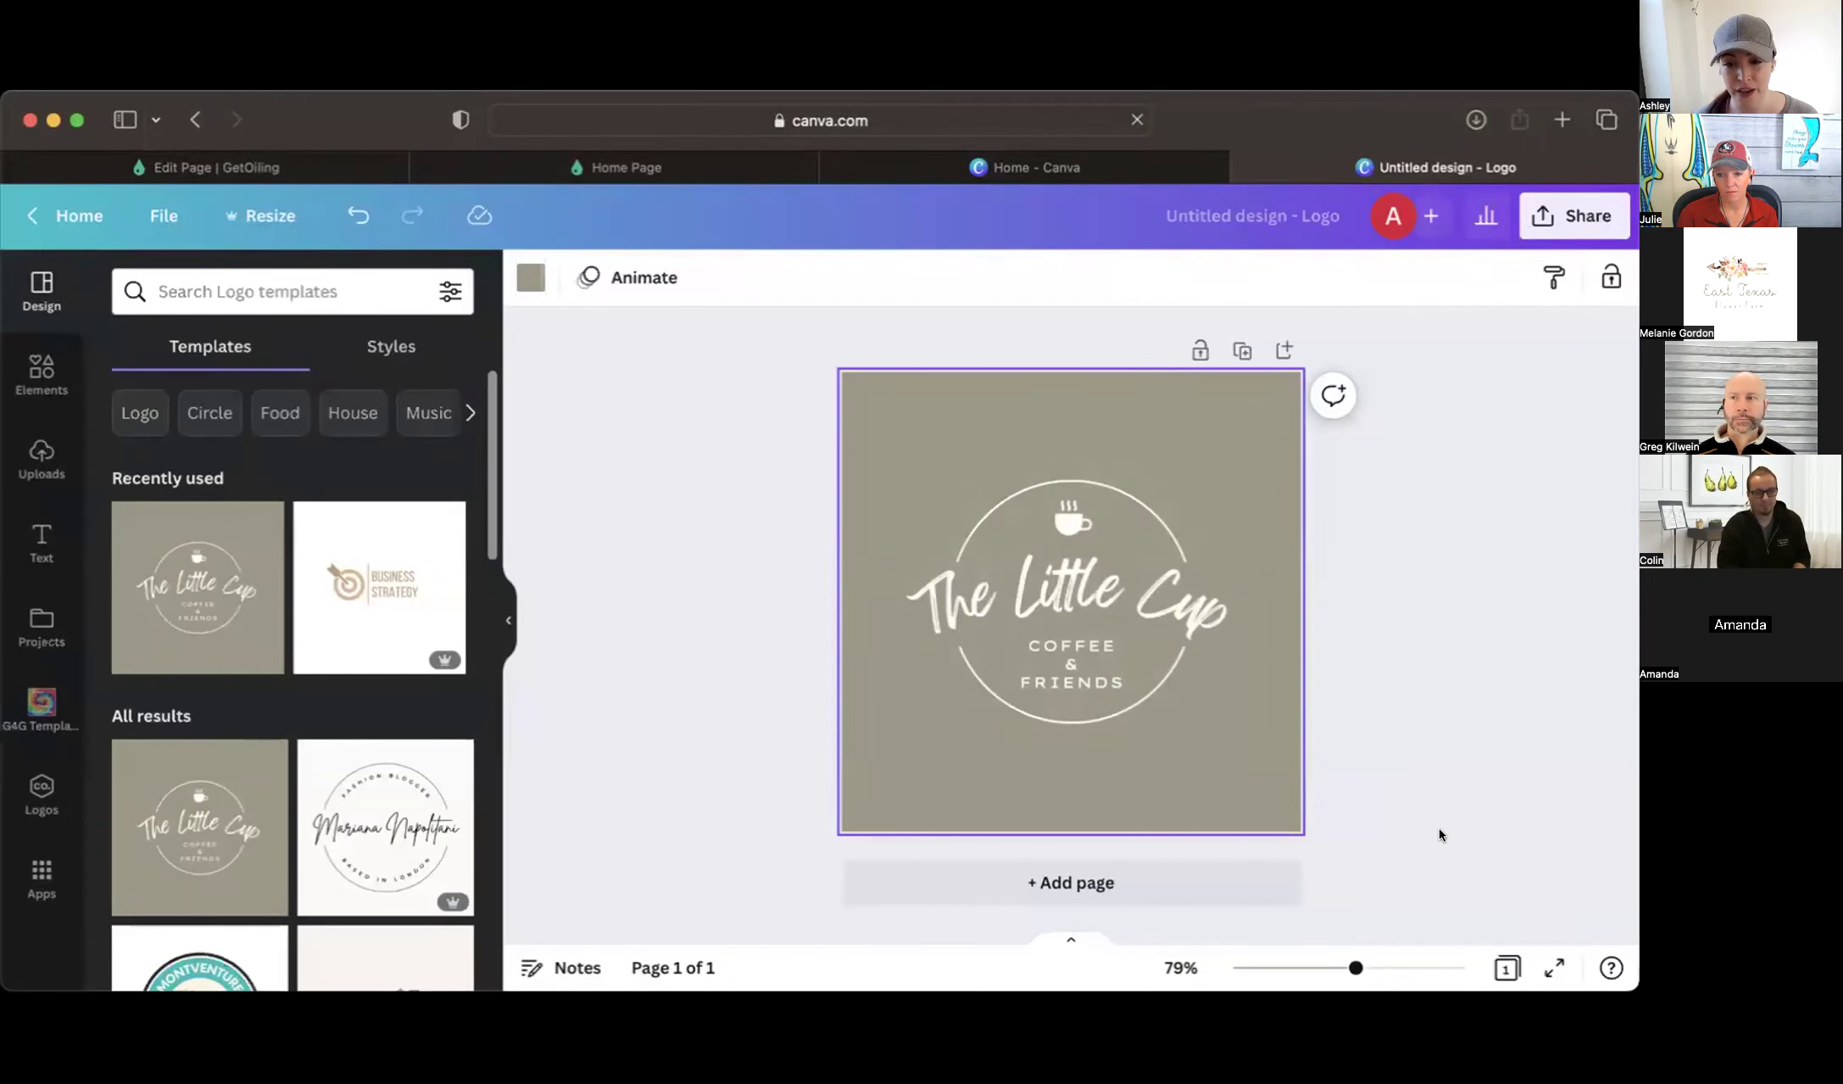
click(1242, 350)
Fill the backgrounds of page 2 and page 1 with two different piano photos from the recently used elements
click(42, 373)
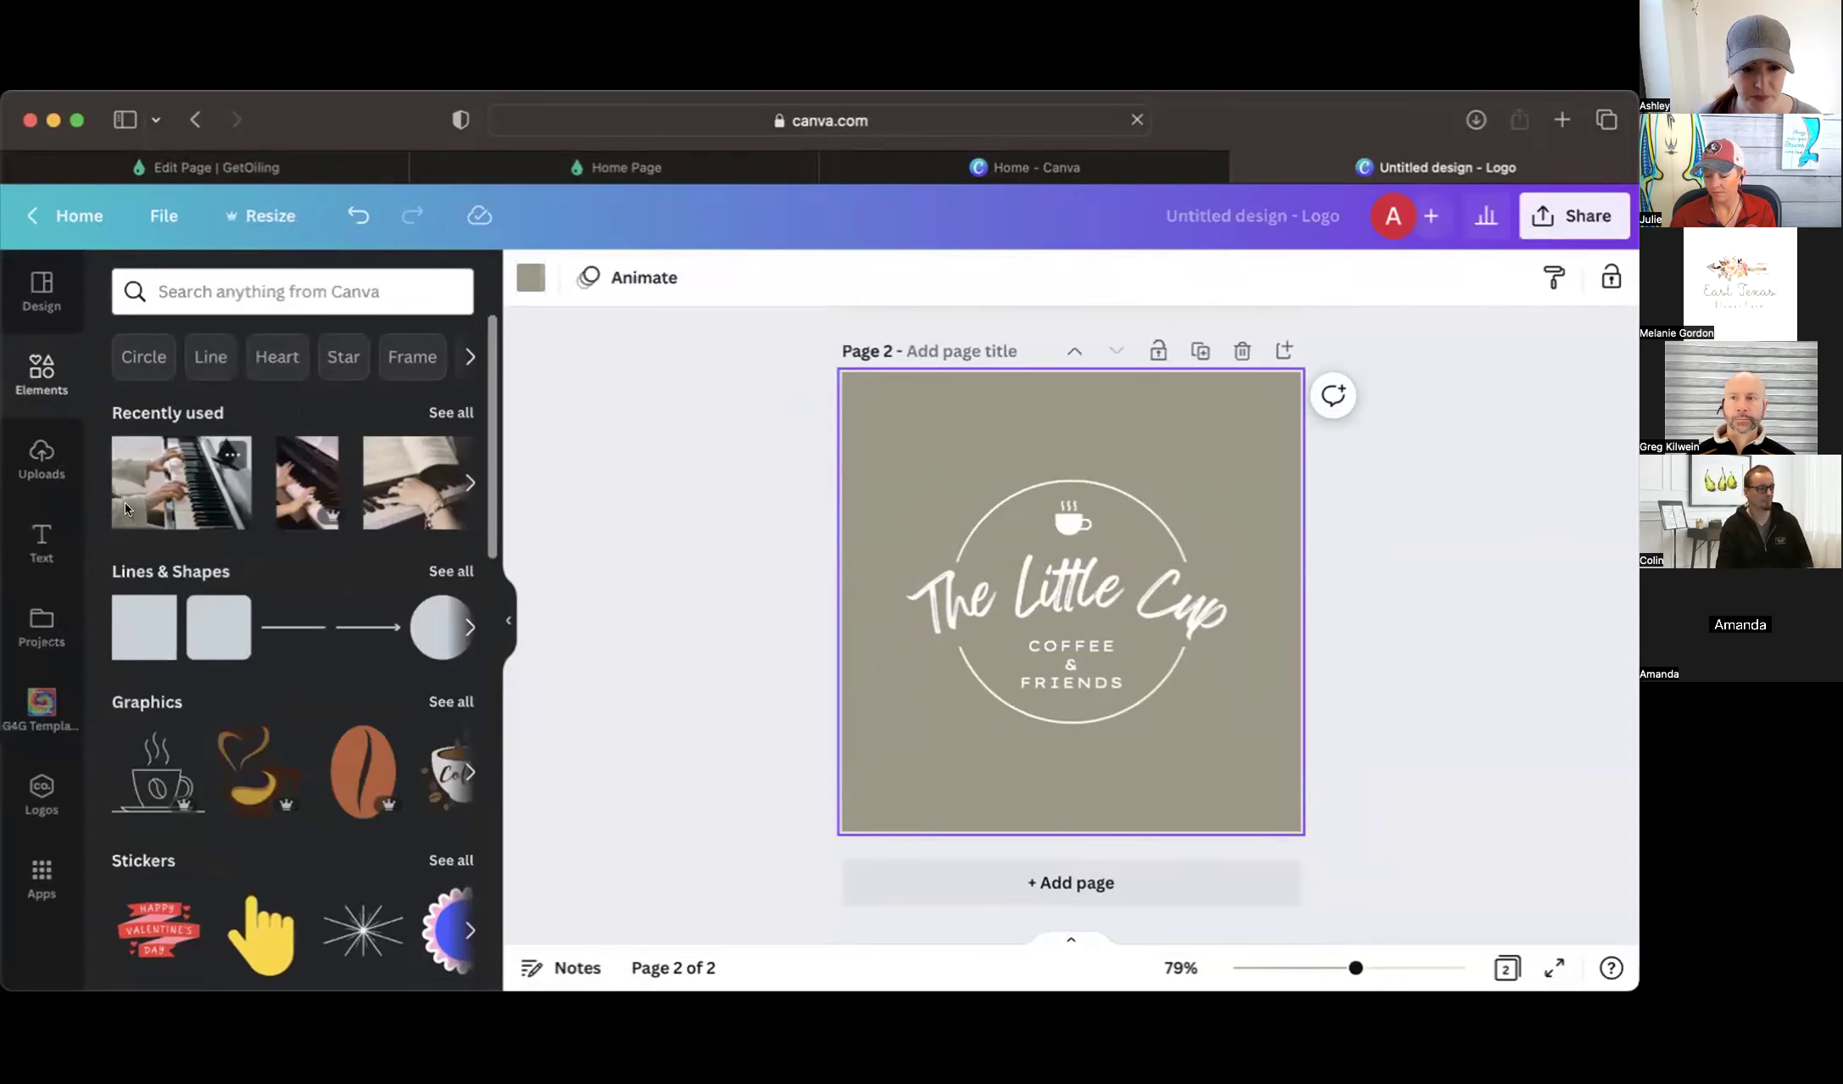
drag(846, 499, 867, 438)
click(1521, 618)
scroll(1522, 626, up, 6)
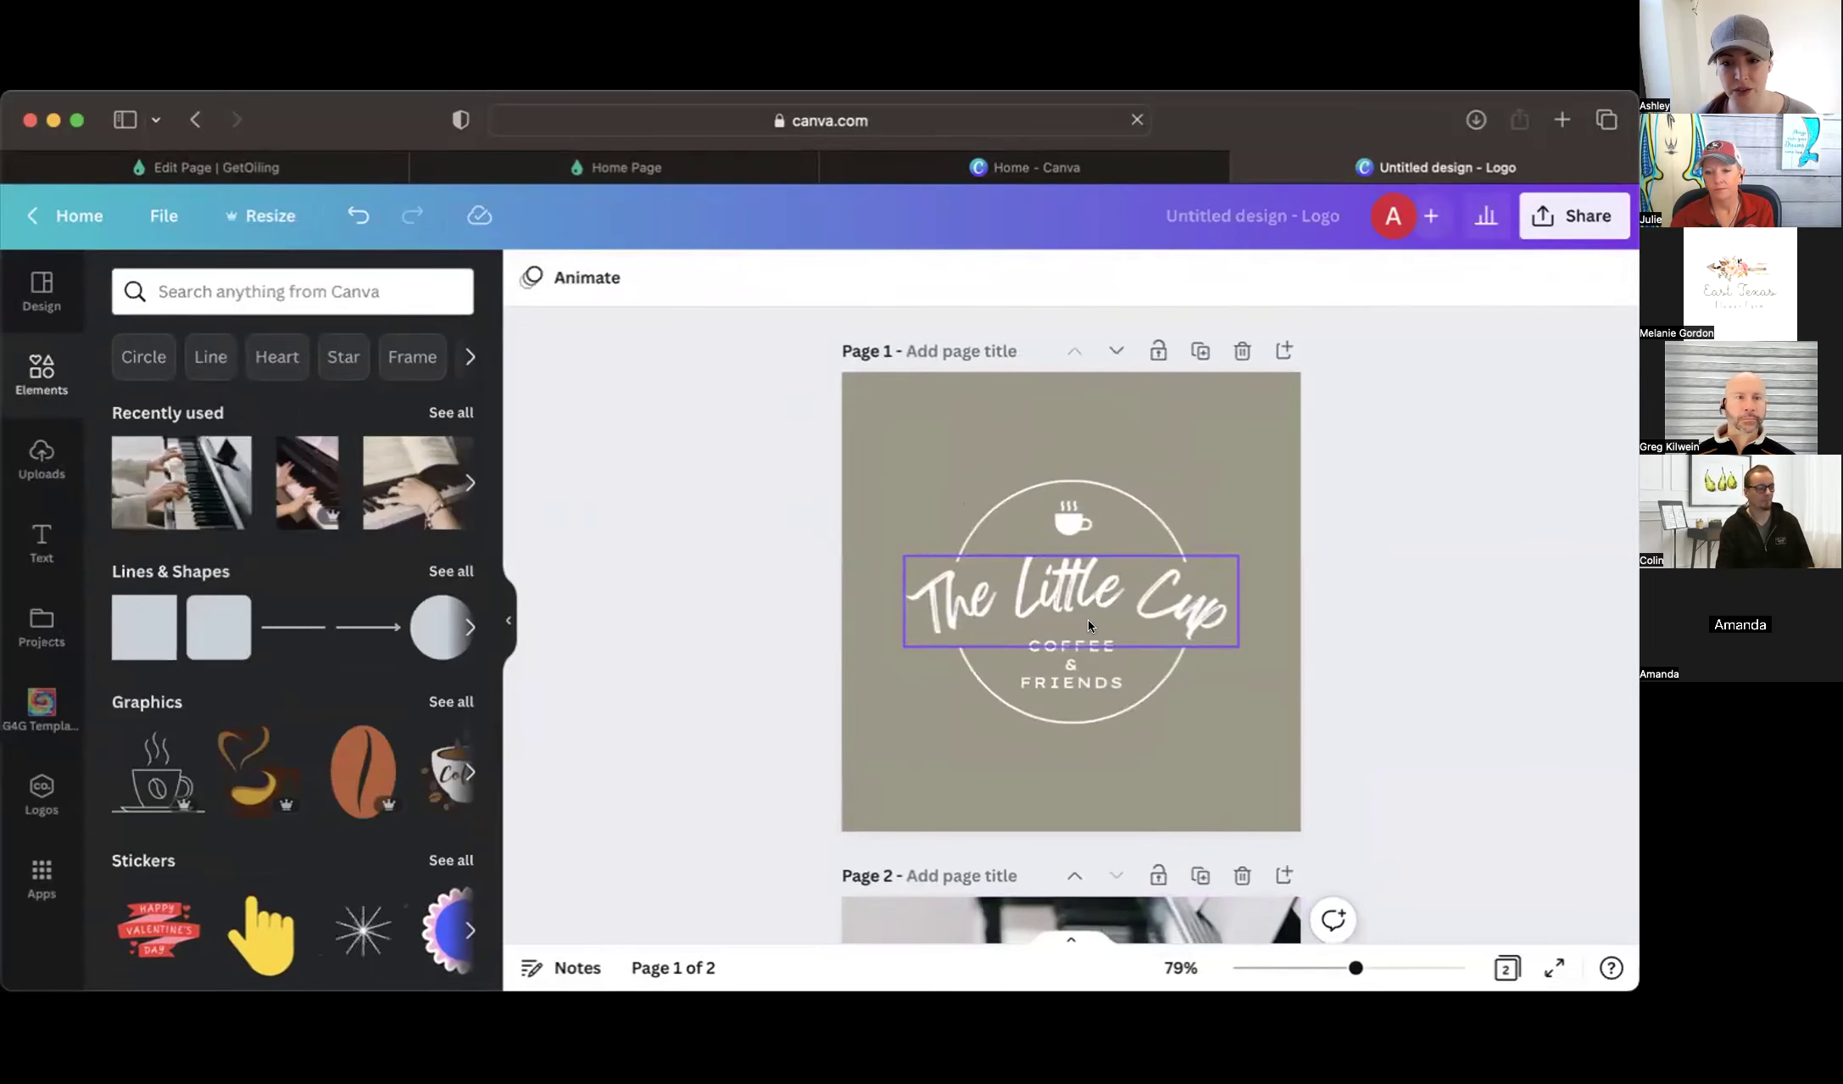
scroll(1370, 650, down, 4)
scroll(1369, 649, up, 4)
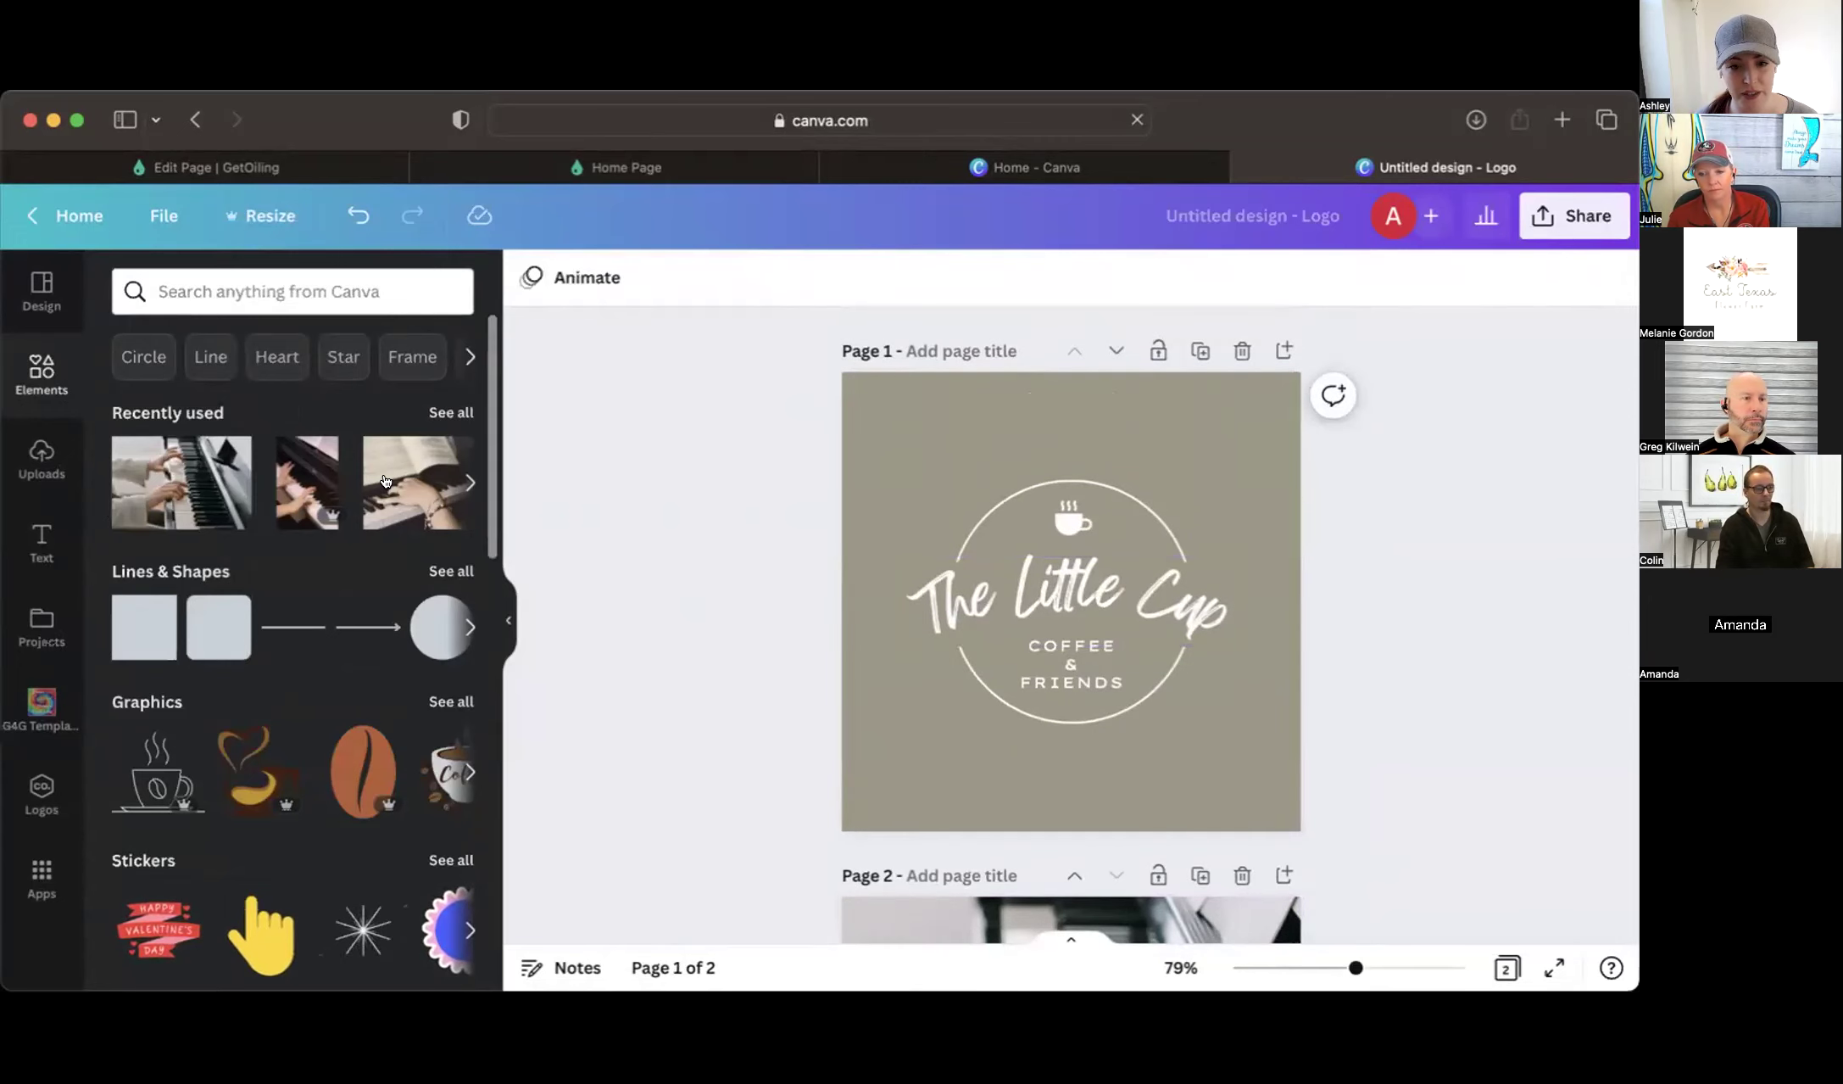
drag(880, 479, 881, 480)
scroll(1425, 731, down, 5)
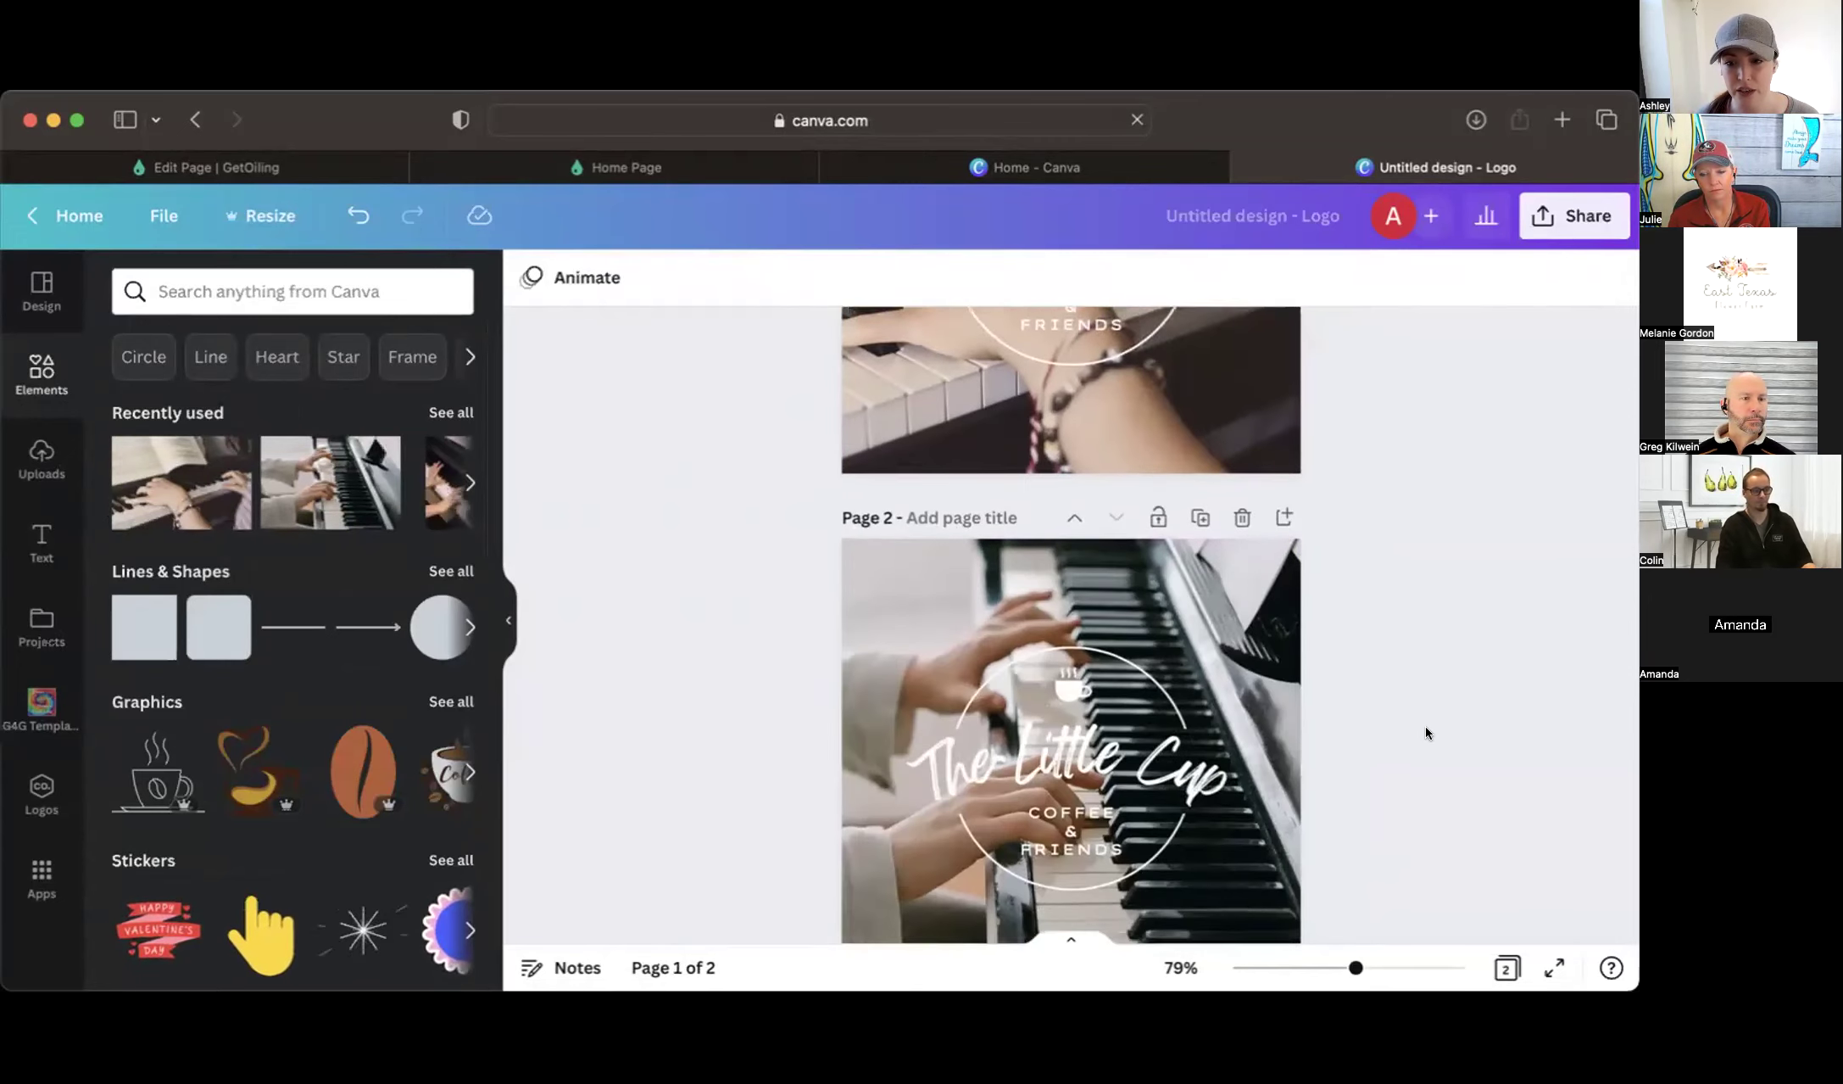